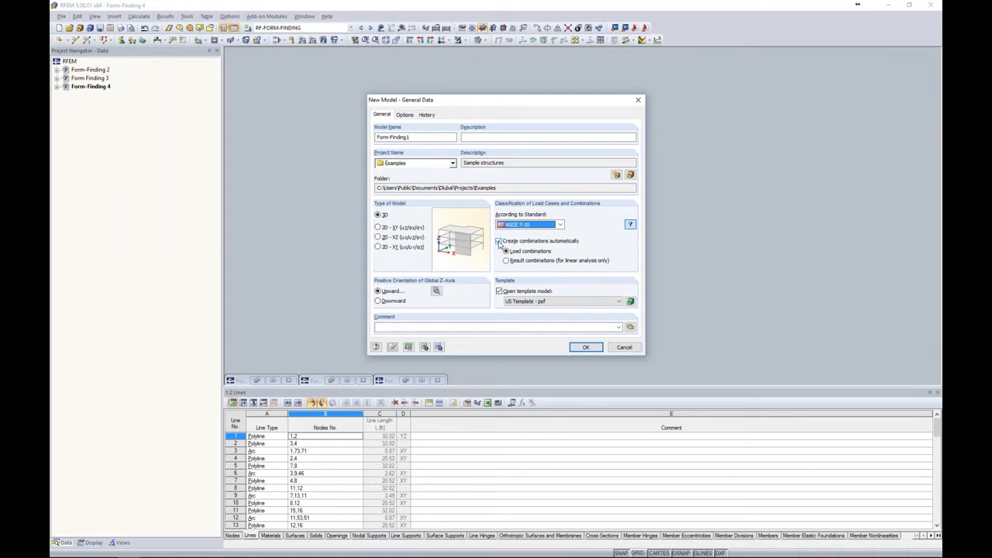
# - Create the Form-Finding1 model without automatic combinations, with RF-FORM-FINDING and RF-CUTTING-PATTERN active, and maximize its window
pyautogui.click(499, 241)
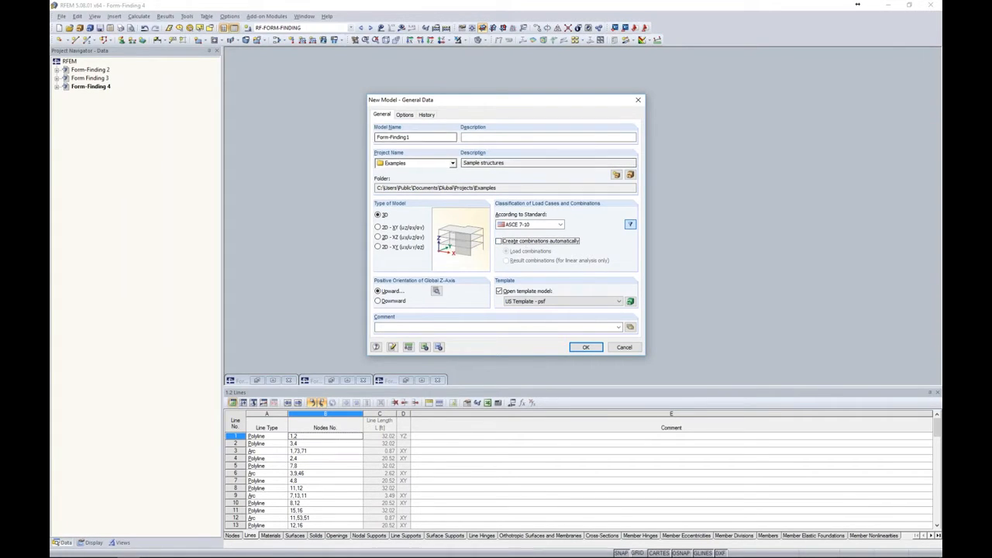
pyautogui.click(404, 115)
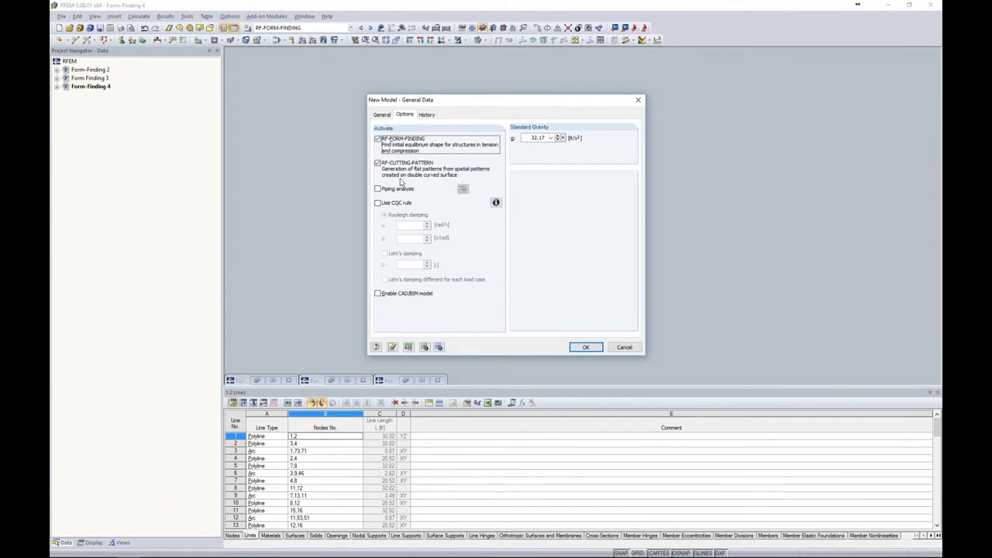
pyautogui.click(584, 347)
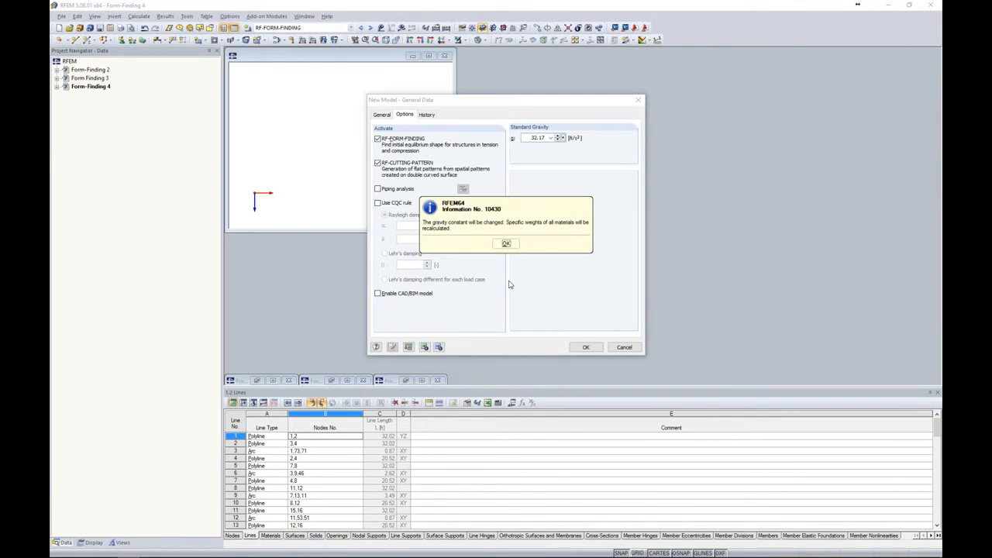
pyautogui.click(506, 243)
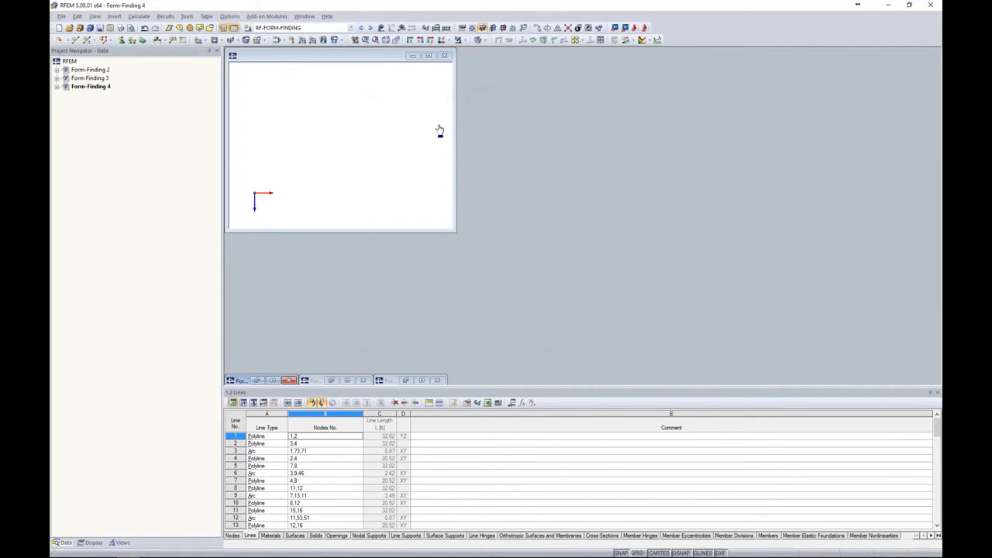
pyautogui.click(429, 56)
# - Start a new line with its first node at X 0 ft and Z 35 ft, relative to the grid origin
pyautogui.moveTo(711, 269); pyautogui.dragTo(732, 272, button='middle')
pyautogui.scroll(6, 548, 253)
pyautogui.moveTo(548, 252); pyautogui.dragTo(578, 278, button='middle')
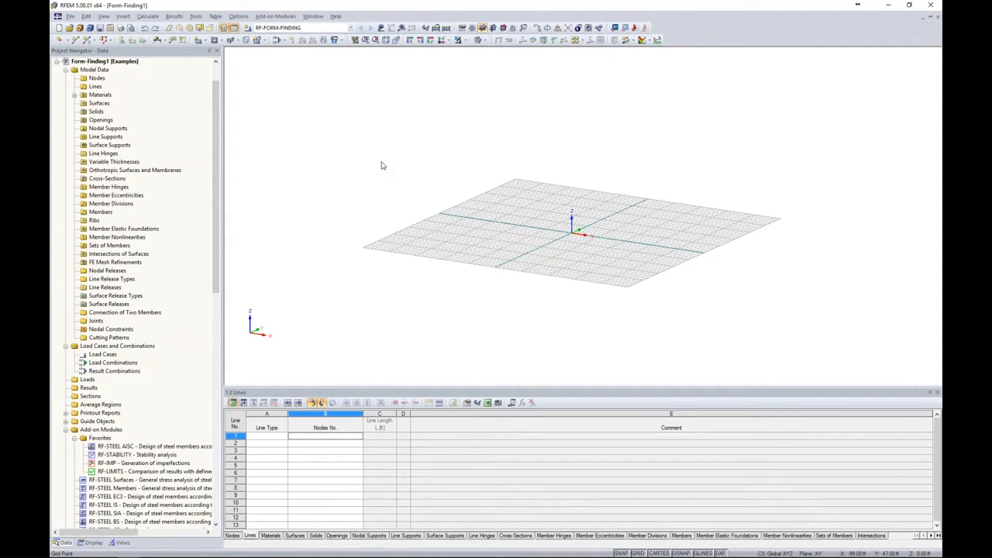
pyautogui.moveTo(441, 172); pyautogui.dragTo(407, 178, button='middle')
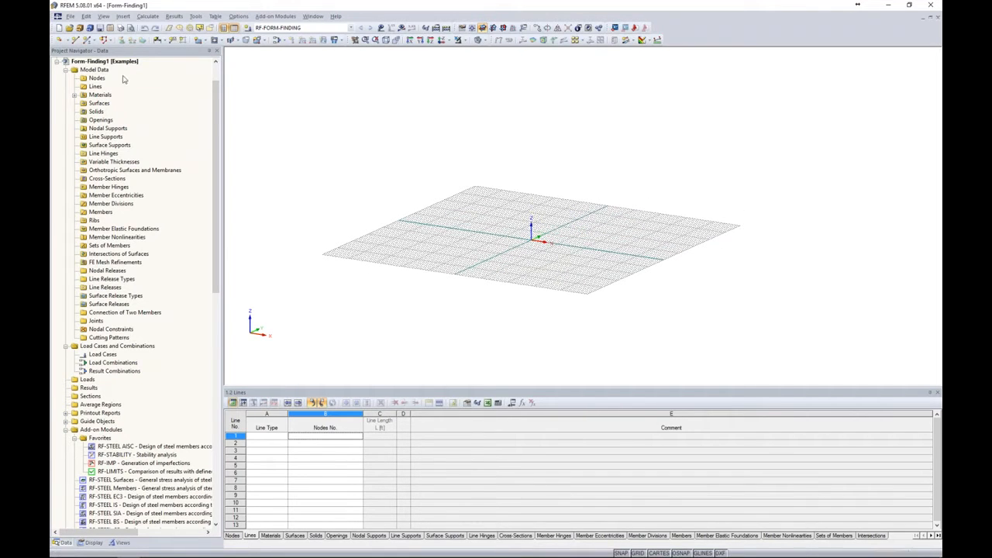
pyautogui.click(75, 40)
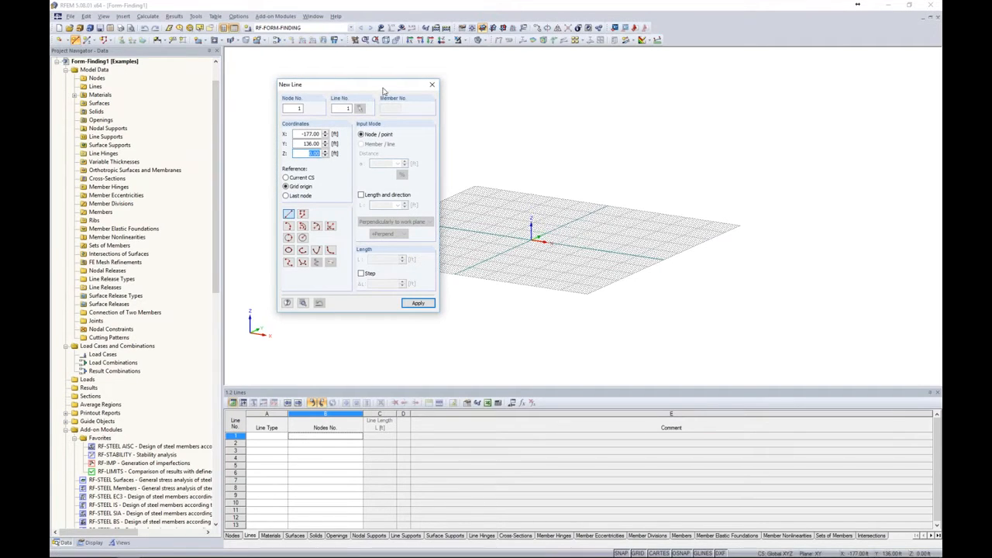
pyautogui.moveTo(385, 84); pyautogui.dragTo(408, 80)
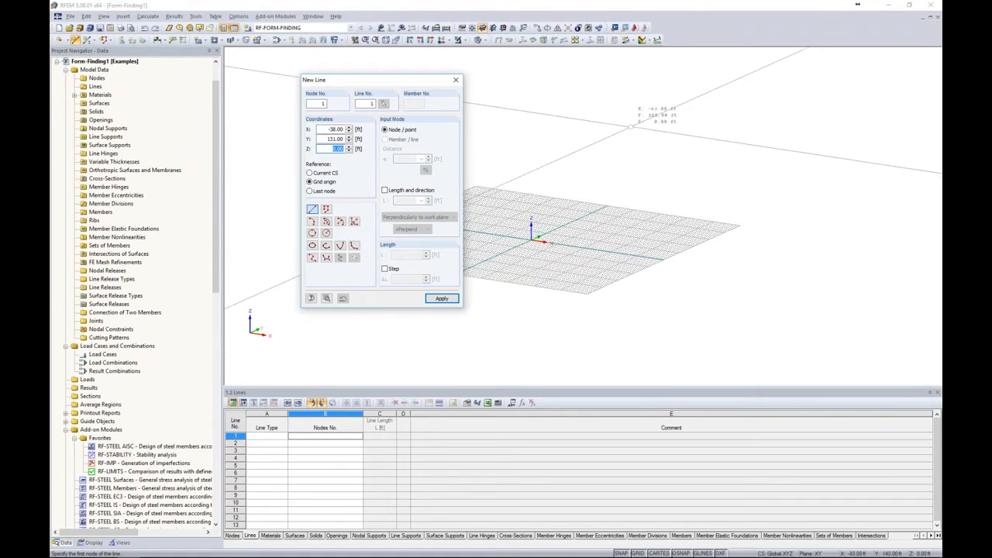
pyautogui.moveTo(324, 130); pyautogui.dragTo(364, 131)
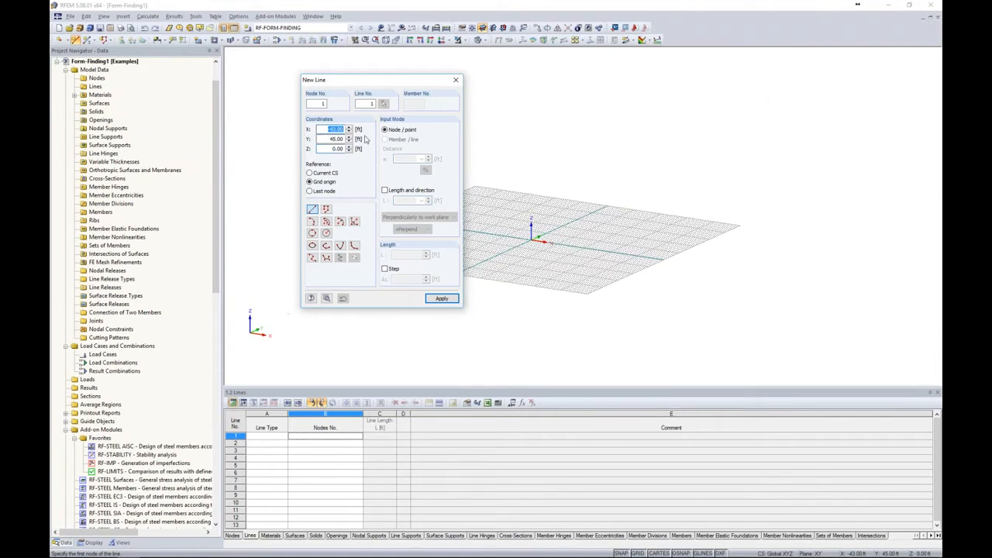
pyautogui.write('0')
pyautogui.press('Tab')
pyautogui.press('BackSpace')
pyautogui.press('Tab')
pyautogui.write('35')
pyautogui.click(440, 299)
# - Finish the line with its second node at X 0, Y -30 and Z 15 ft
pyautogui.press('Tab')
pyautogui.write('-30')
pyautogui.press('Tab')
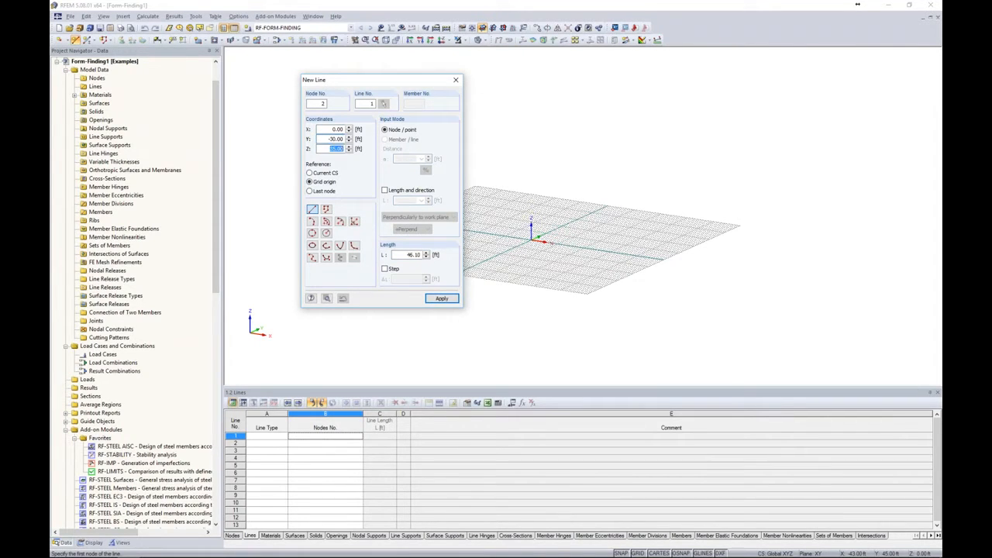
pyautogui.write('15')
pyautogui.click(441, 298)
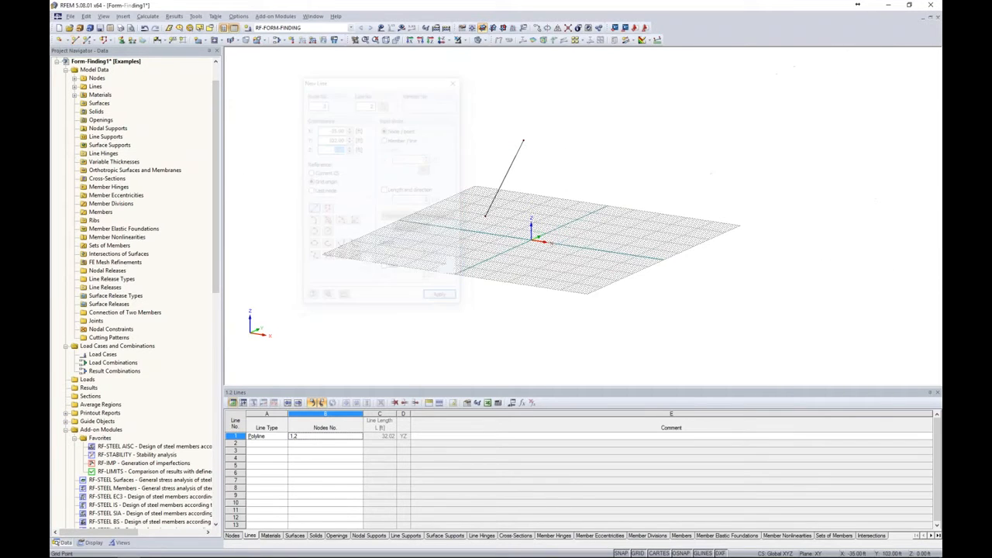
# - Set up a rotated copy of the sloped line with 9 copies at 40° around the global Z-axis
pyautogui.keyDown('ctrl'); pyautogui.moveTo(589, 190); pyautogui.dragTo(545, 193, button='middle'); pyautogui.keyUp('ctrl')
pyautogui.moveTo(560, 217); pyautogui.dragTo(444, 126)
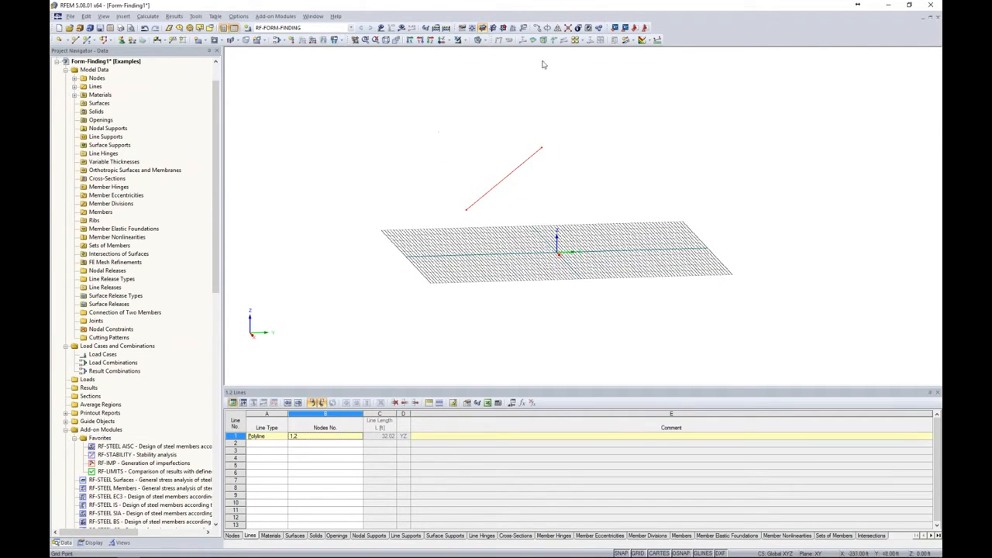
pyautogui.click(548, 28)
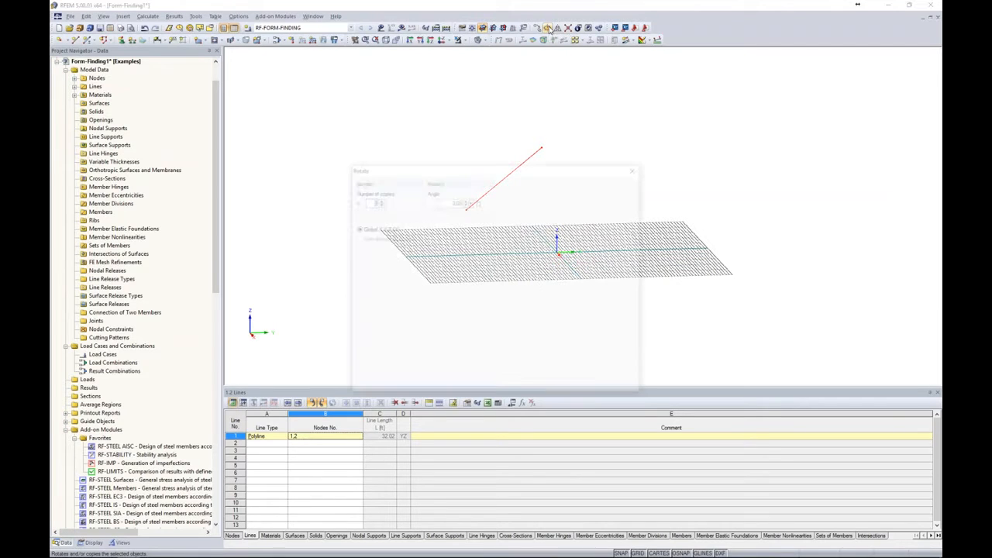
pyautogui.moveTo(533, 168); pyautogui.dragTo(534, 143)
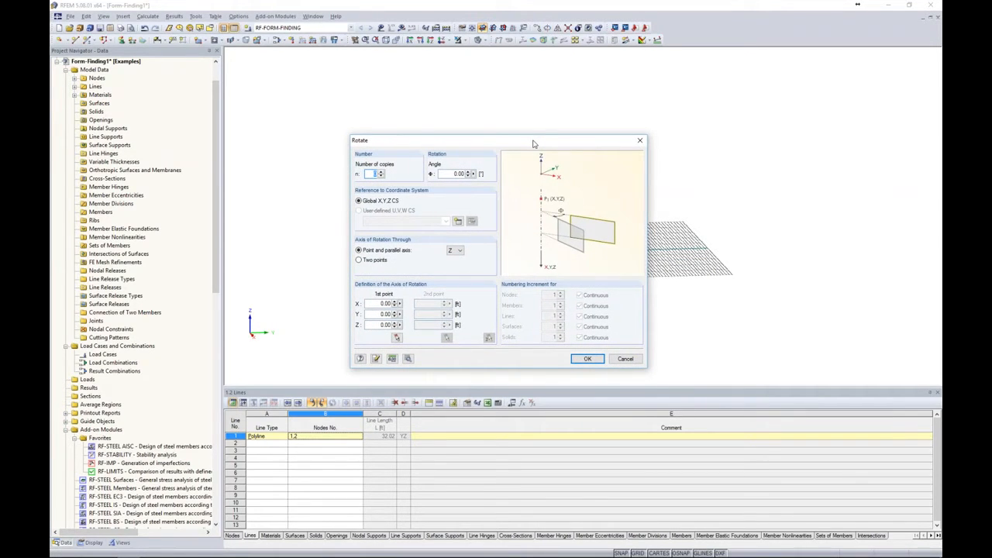
pyautogui.write('9')
pyautogui.press('Tab')
pyautogui.write('40')
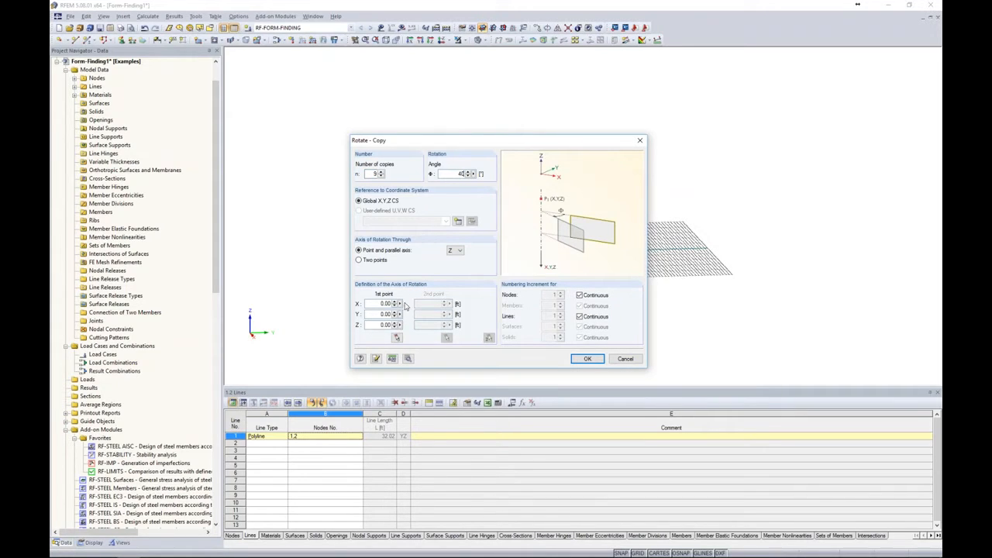
# - Enable new lines between the copied nodes and new surfaces between the copied lines, and apply the rotation
pyautogui.click(408, 360)
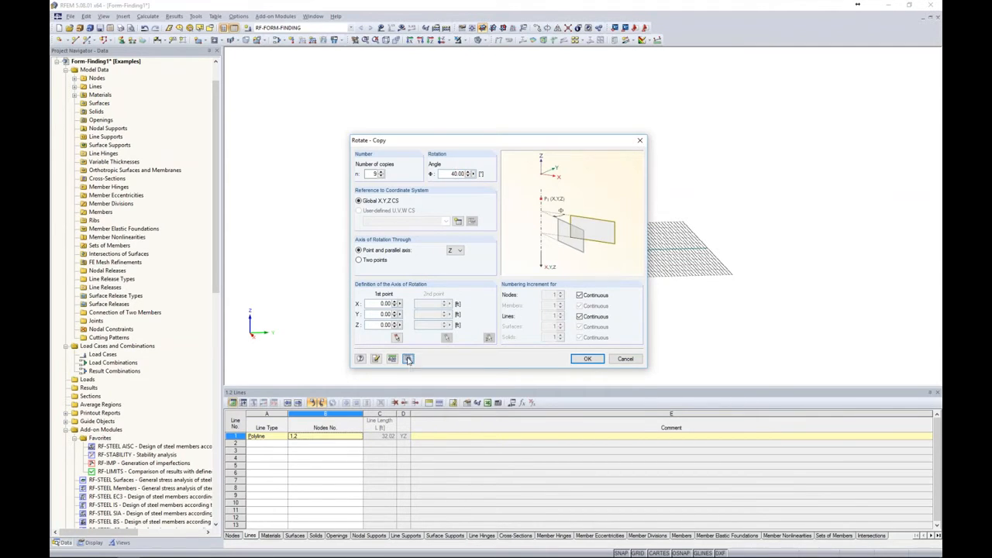
pyautogui.moveTo(466, 144); pyautogui.dragTo(455, 116)
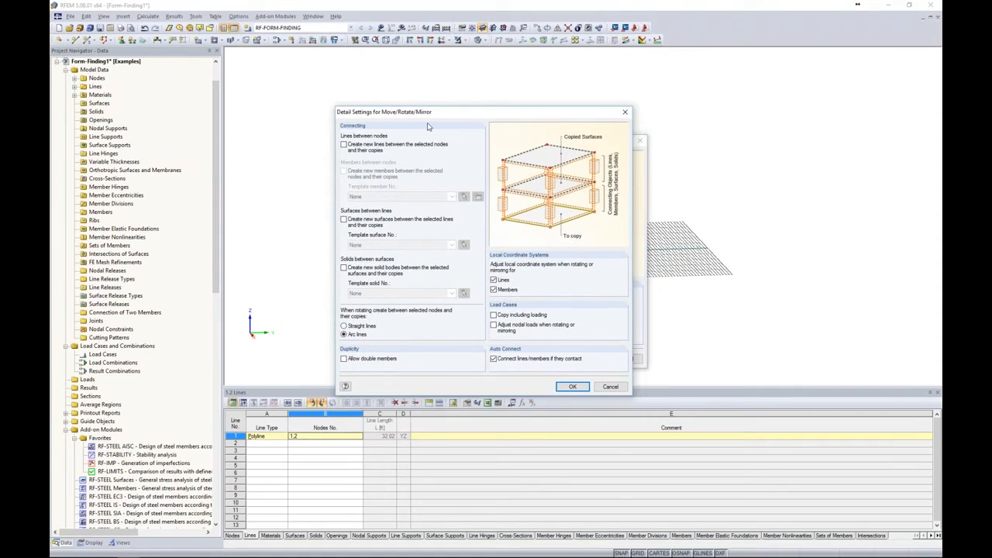
pyautogui.click(343, 144)
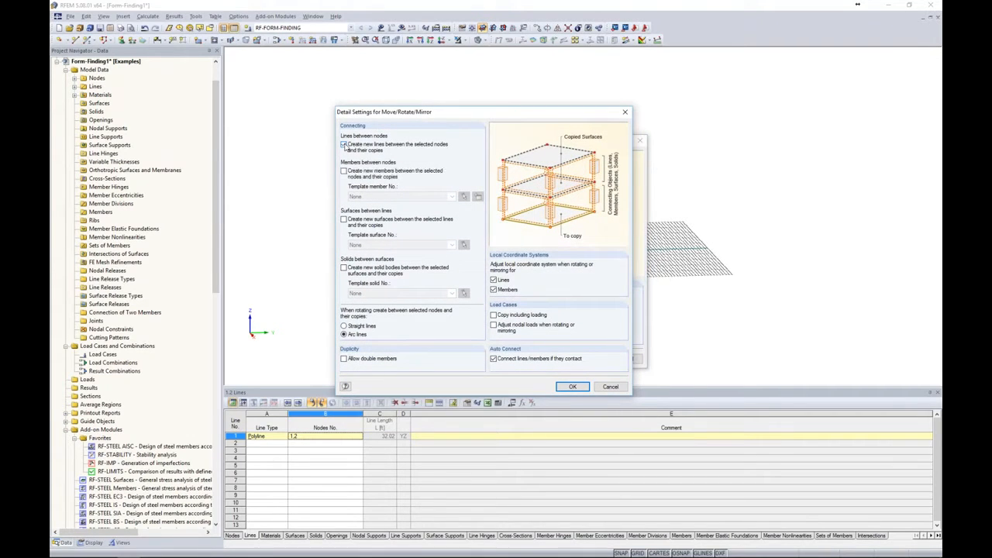
pyautogui.click(343, 219)
pyautogui.click(573, 387)
pyautogui.click(588, 358)
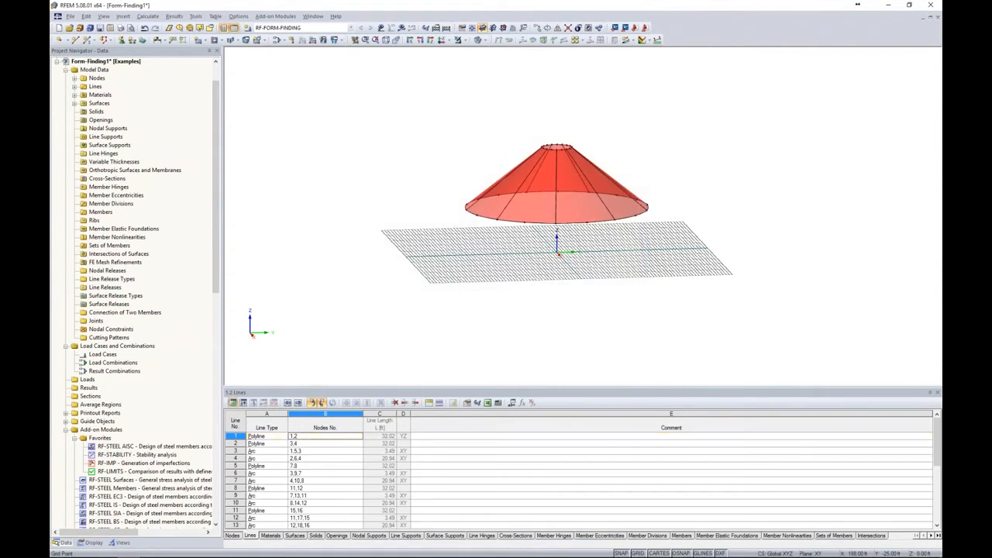
# - Show the cone from above in the Z-direction view and turn off the grid
pyautogui.keyDown('ctrl'); pyautogui.moveTo(546, 292); pyautogui.dragTo(766, 276, button='middle'); pyautogui.keyUp('ctrl')
pyautogui.scroll(1, 582, 237)
pyautogui.scroll(1, 581, 237)
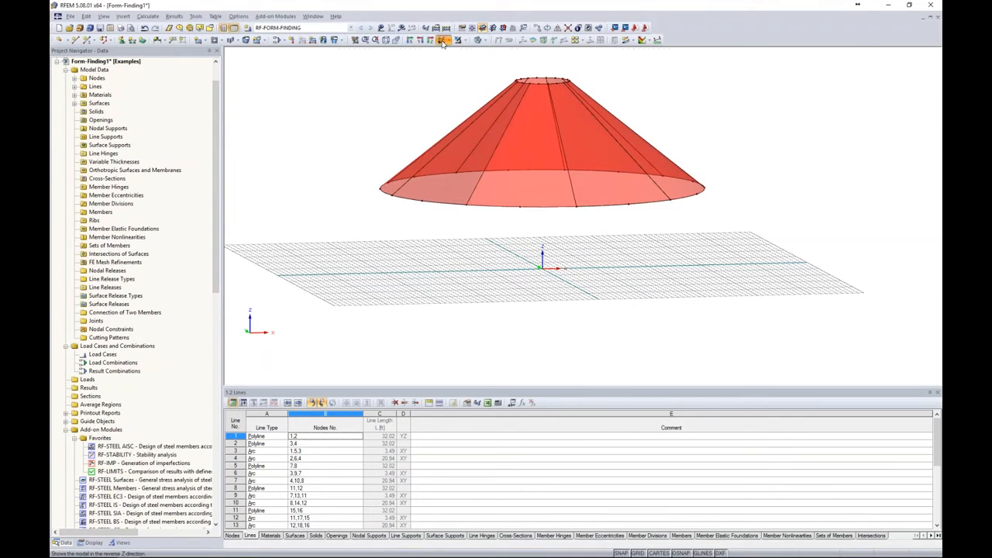
pyautogui.click(443, 40)
pyautogui.click(637, 553)
pyautogui.moveTo(750, 289); pyautogui.dragTo(651, 279, button='middle')
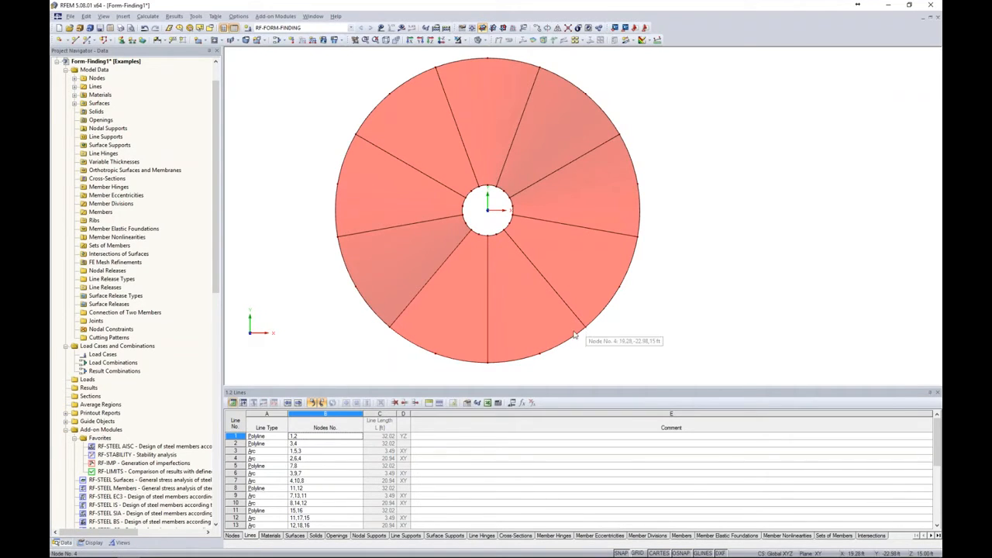
# - Select the arcs along the cone's lower edge and limit the Lines table to the selected objects
pyautogui.keyDown('ctrl'); pyautogui.moveTo(659, 332); pyautogui.dragTo(601, 82, button='middle'); pyautogui.keyUp('ctrl')
pyautogui.keyDown('ctrl'); pyautogui.moveTo(649, 287); pyautogui.dragTo(651, 171, button='middle'); pyautogui.keyUp('ctrl')
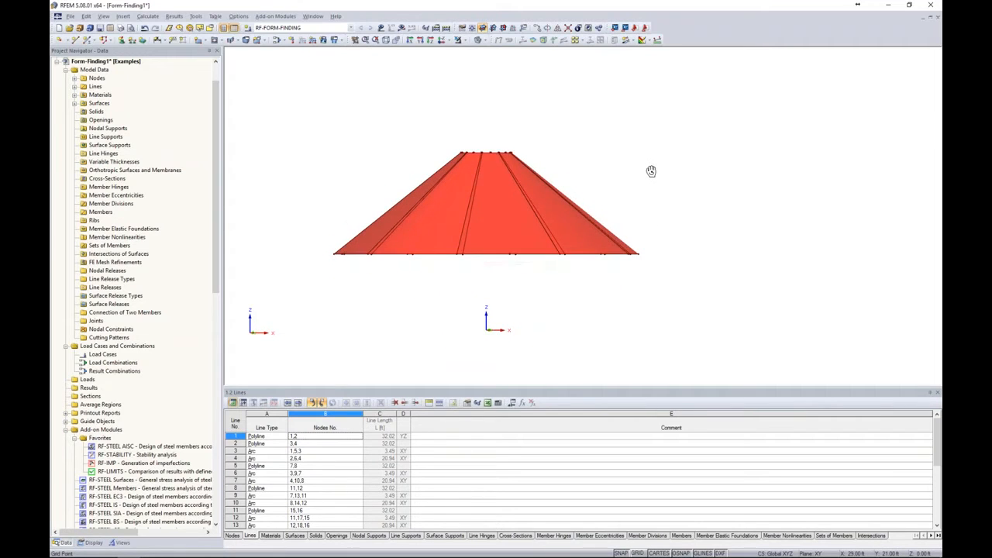
pyautogui.moveTo(676, 315); pyautogui.dragTo(693, 291, button='middle')
pyautogui.moveTo(323, 216); pyautogui.dragTo(714, 262)
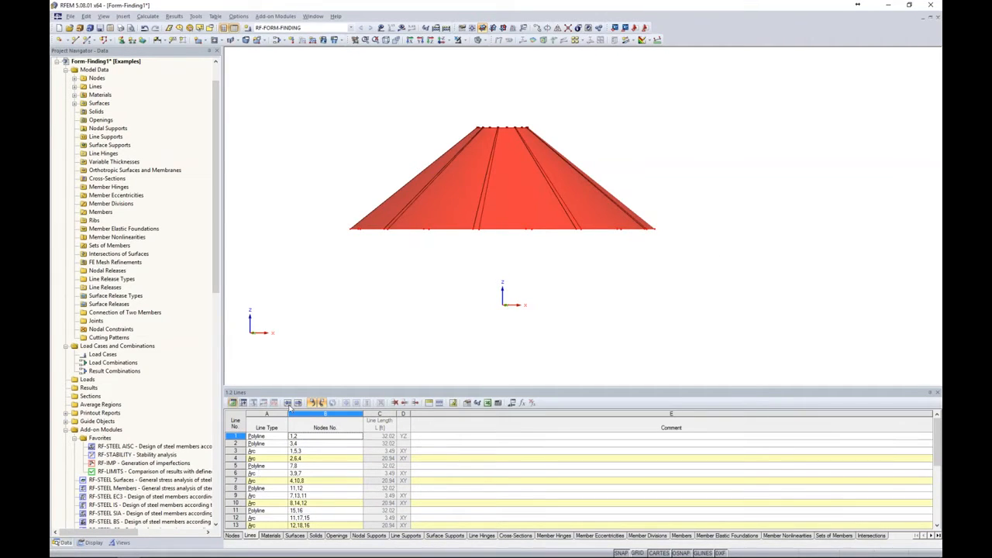
pyautogui.moveTo(287, 386); pyautogui.dragTo(294, 343)
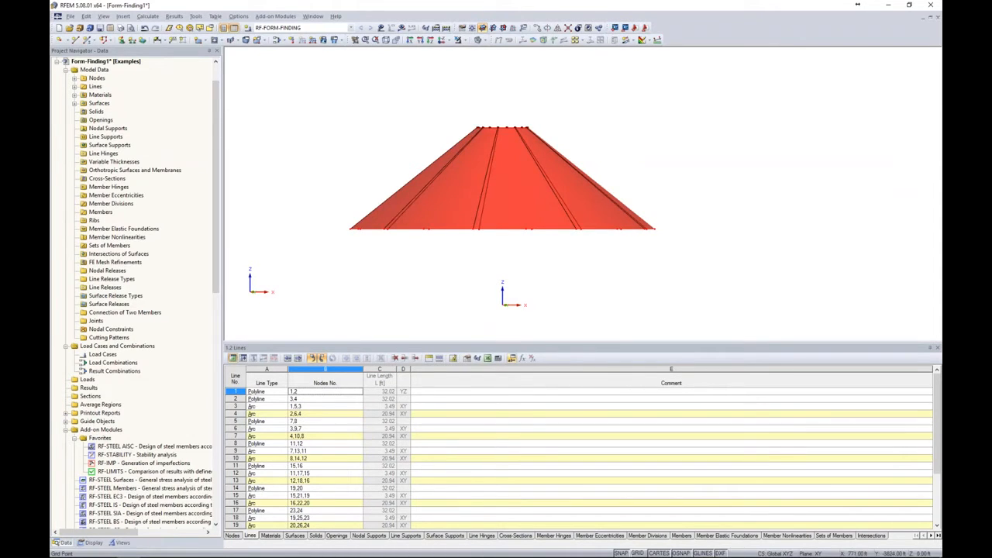
pyautogui.click(454, 360)
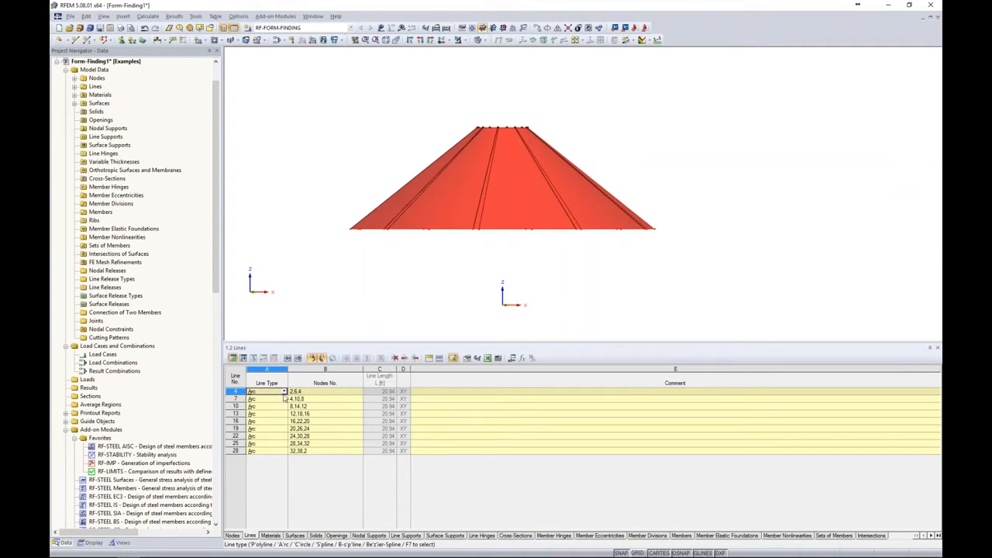
# - Change the line type of all nine lower-edge arcs in the Lines table to Polyline
pyautogui.click(285, 393)
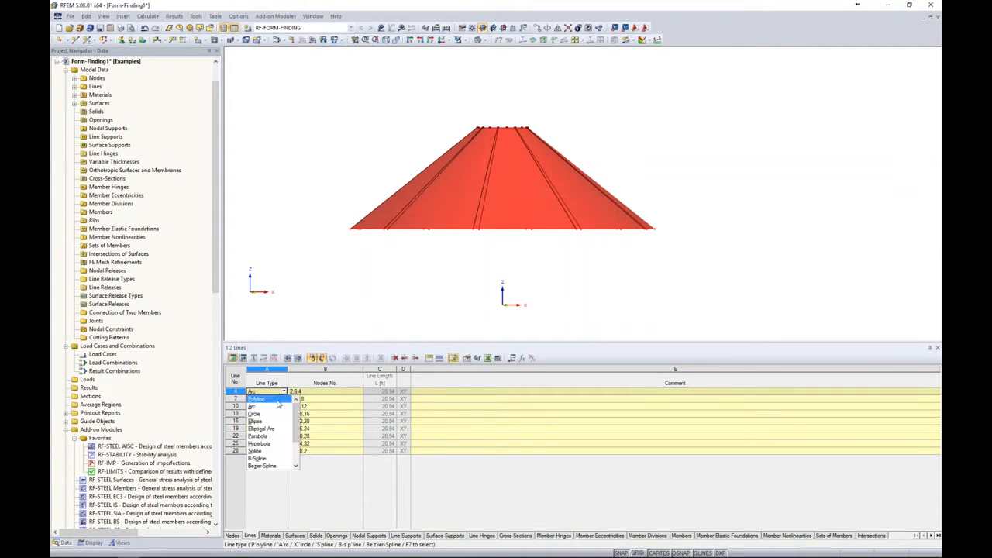
pyautogui.click(277, 400)
pyautogui.click(277, 400)
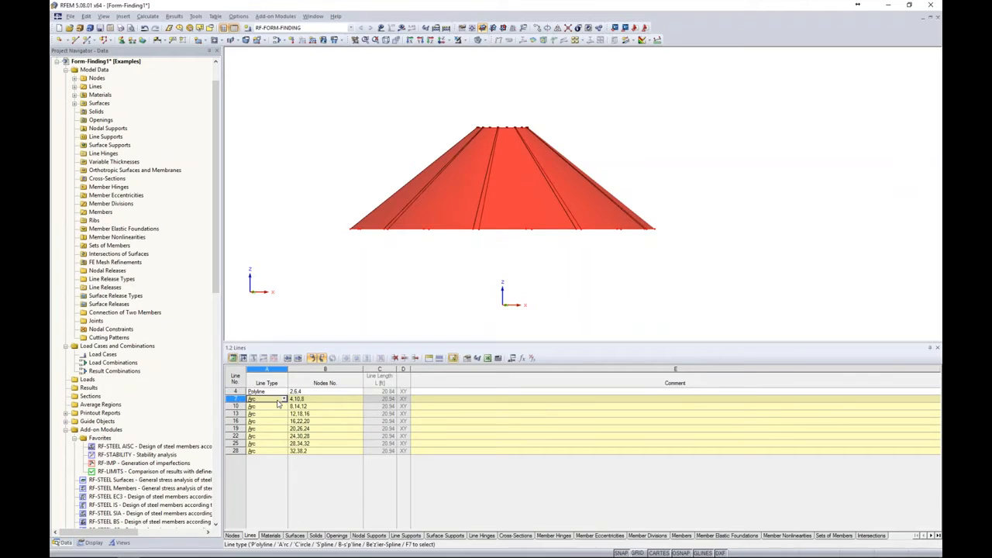
pyautogui.press('p')
pyautogui.press('Down')
pyautogui.press('p')
pyautogui.press('Down')
pyautogui.press('p')
pyautogui.press('Down')
pyautogui.press('p')
pyautogui.press('Down')
pyautogui.press('p')
pyautogui.press('Down')
pyautogui.press('p')
pyautogui.press('Down')
pyautogui.press('p')
pyautogui.press('Down')
pyautogui.press('p')
pyautogui.press('Tab')
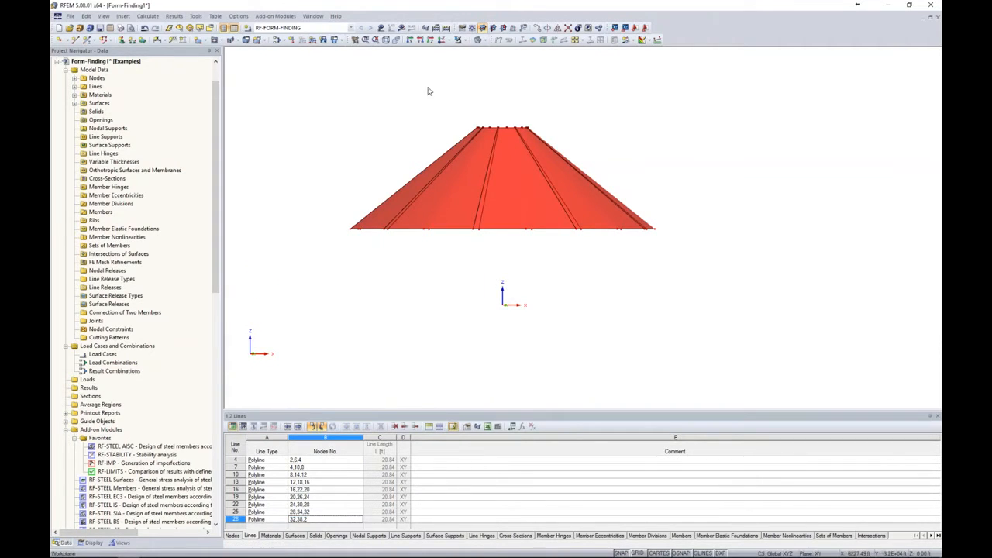
# - Delete the intermediate nodes of the outer polylines, using the wireframe display in the view from above
pyautogui.click(440, 40)
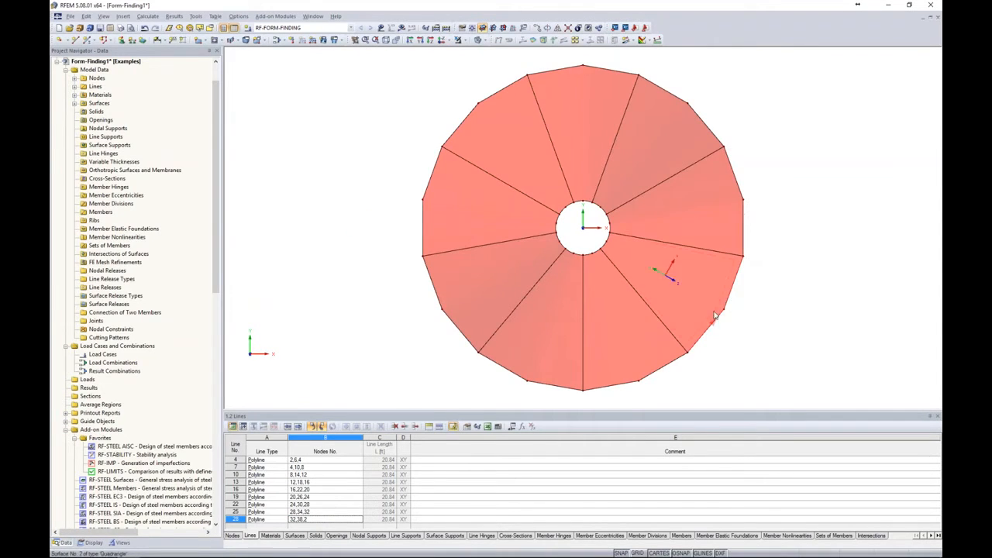
pyautogui.scroll(-2, 734, 311)
pyautogui.moveTo(736, 313); pyautogui.dragTo(597, 294, button='middle')
pyautogui.click(484, 39)
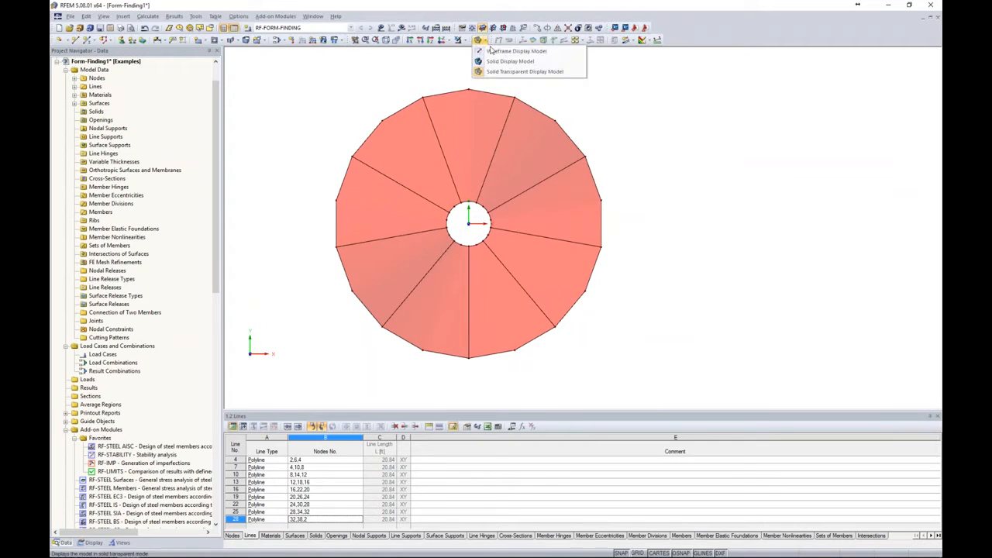
pyautogui.click(493, 51)
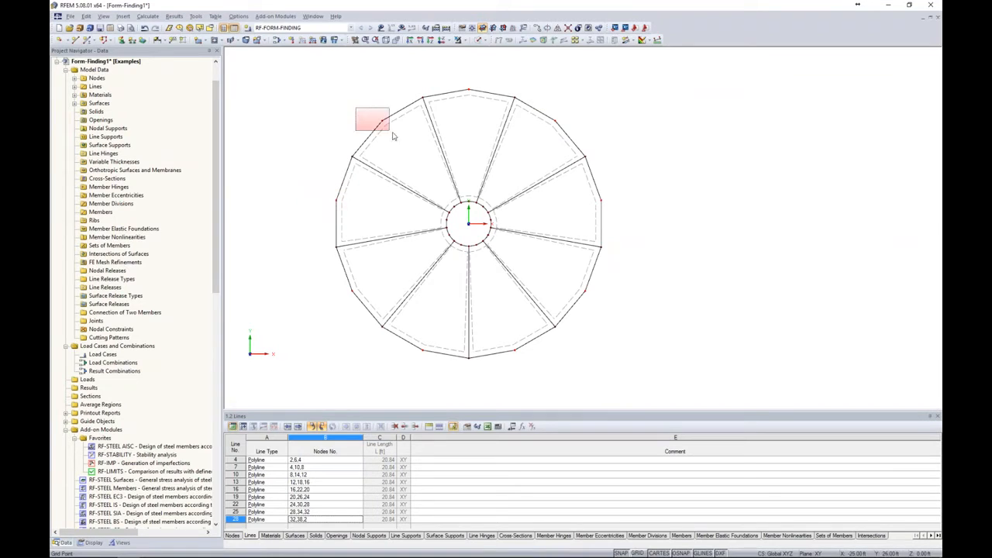
pyautogui.hotkey('ctrl', 'z')
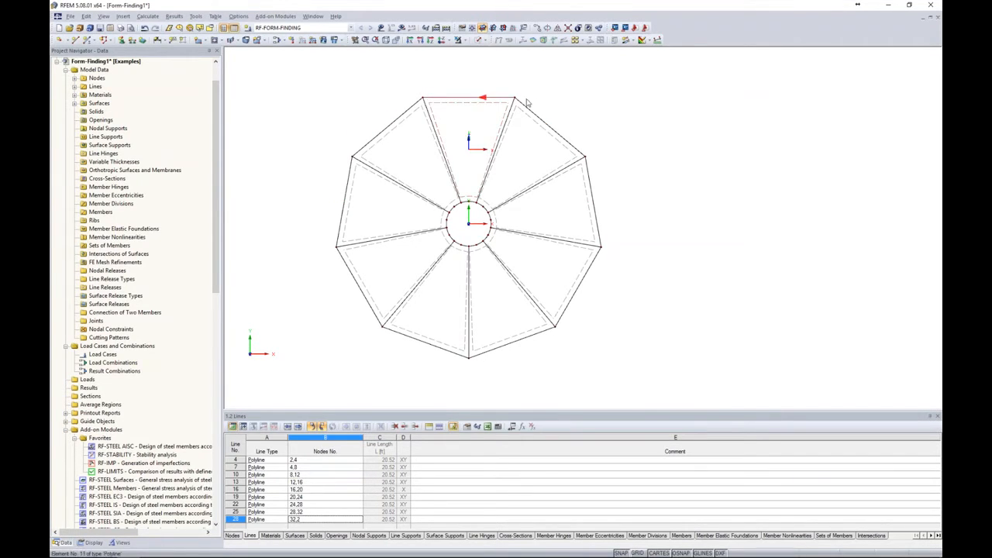
# - Select the nine straight lines along the cone's lower edge and activate a member on them in the line properties
pyautogui.keyDown('ctrl'); pyautogui.moveTo(619, 349); pyautogui.dragTo(609, 179, button='middle'); pyautogui.keyUp('ctrl')
pyautogui.moveTo(313, 255); pyautogui.dragTo(620, 294)
pyautogui.scroll(2, 551, 287)
pyautogui.moveTo(551, 288); pyautogui.dragTo(697, 283, button='middle')
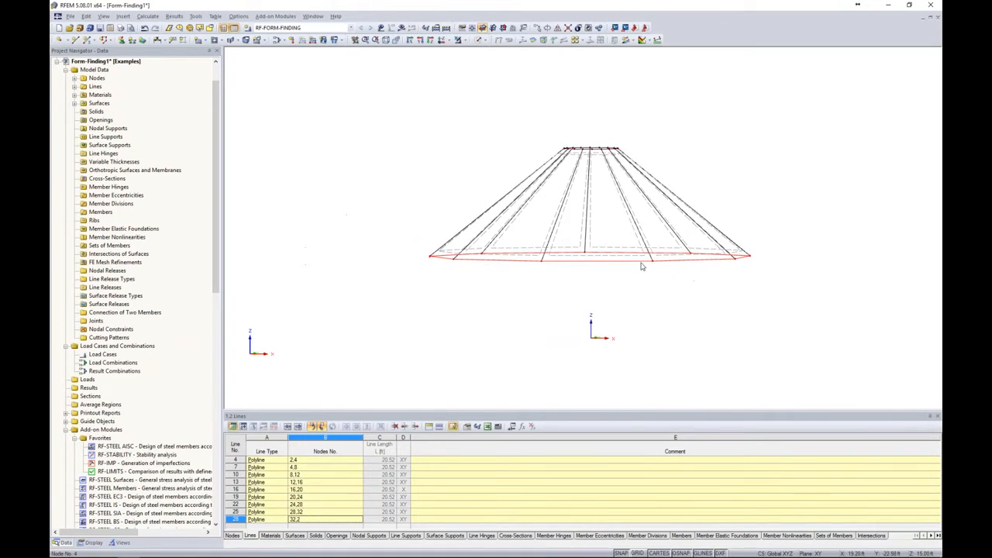
pyautogui.rightClick(632, 265)
pyautogui.moveTo(666, 268)
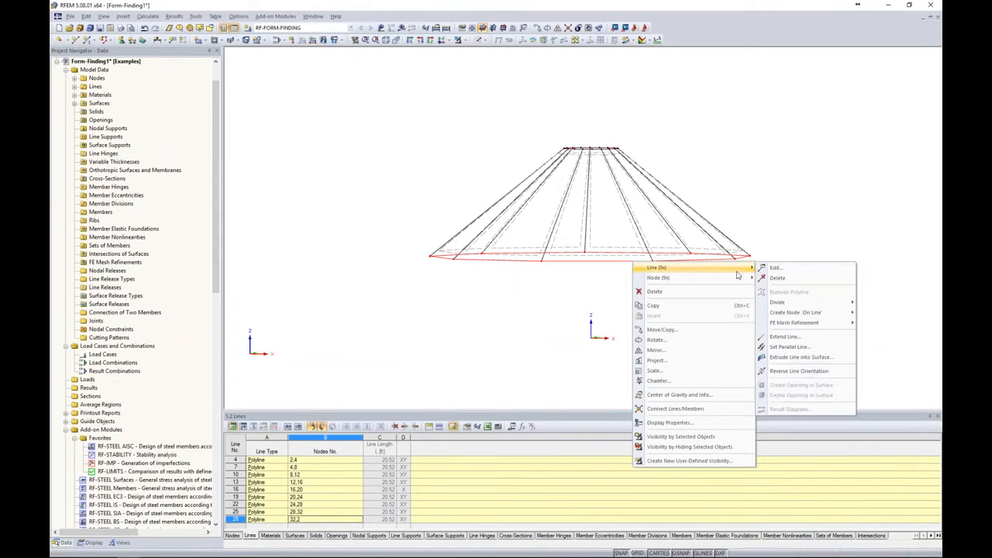
pyautogui.click(776, 268)
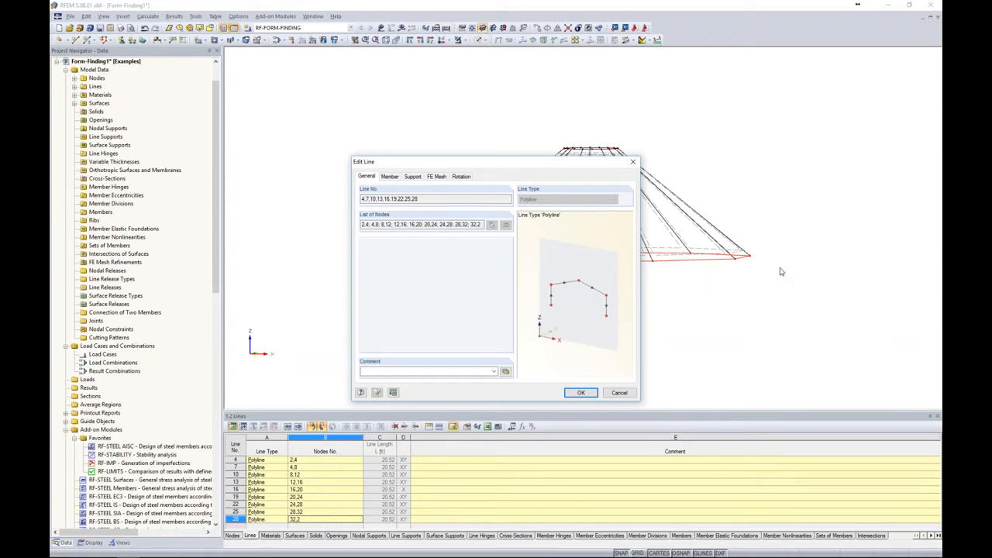
pyautogui.click(391, 176)
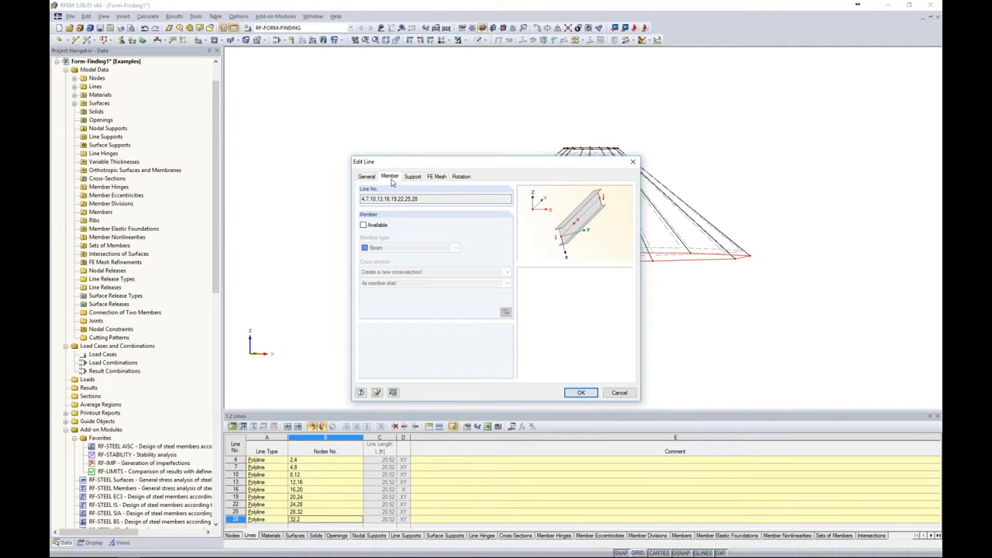
pyautogui.click(363, 225)
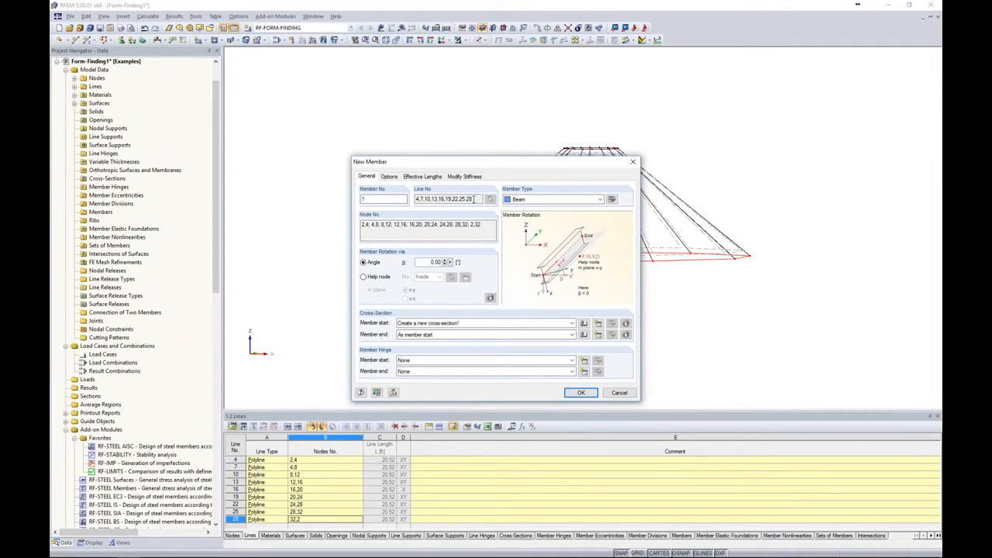
# - Choose the AISC rolled solid round bar RB 1/2 as the cross-section at the new member's start
pyautogui.click(584, 323)
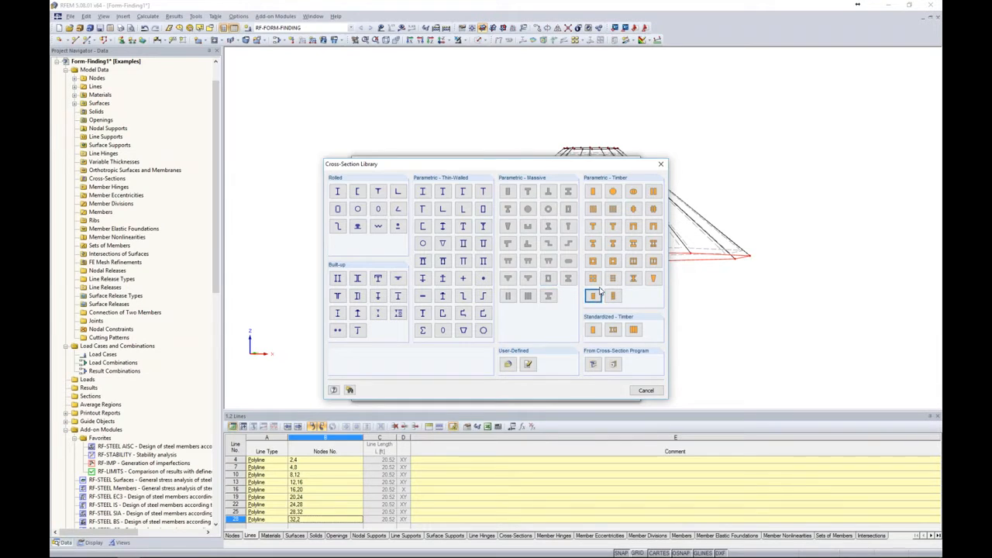
pyautogui.click(398, 227)
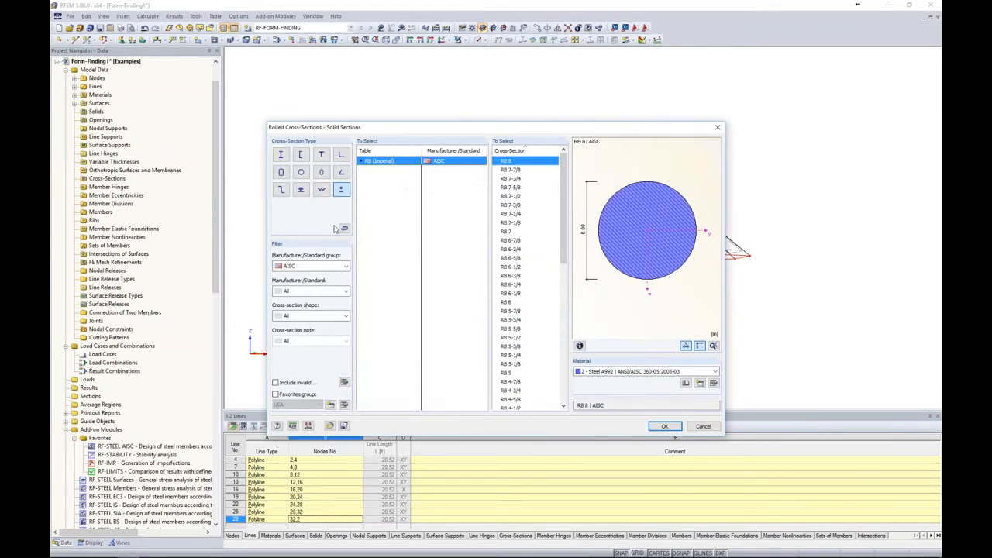
pyautogui.click(340, 267)
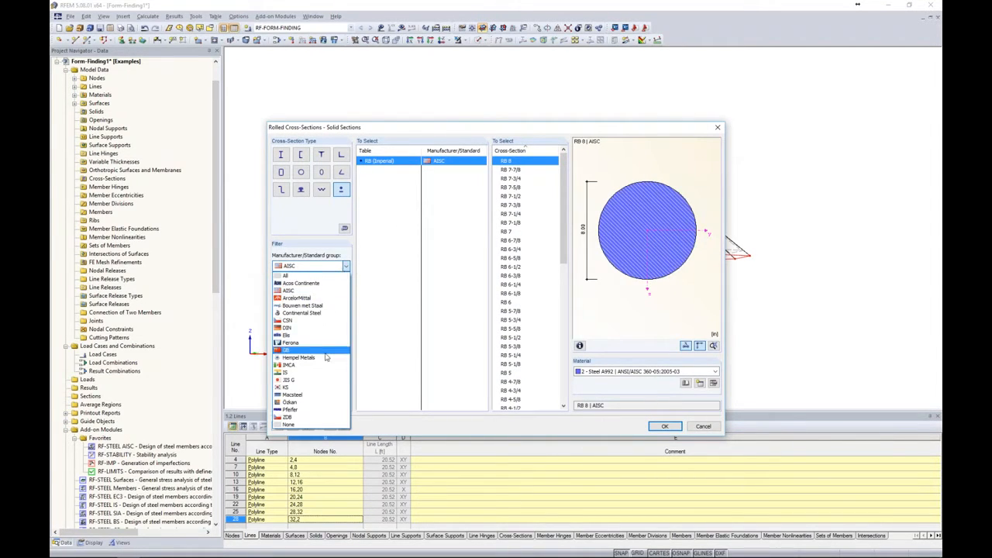
pyautogui.click(317, 292)
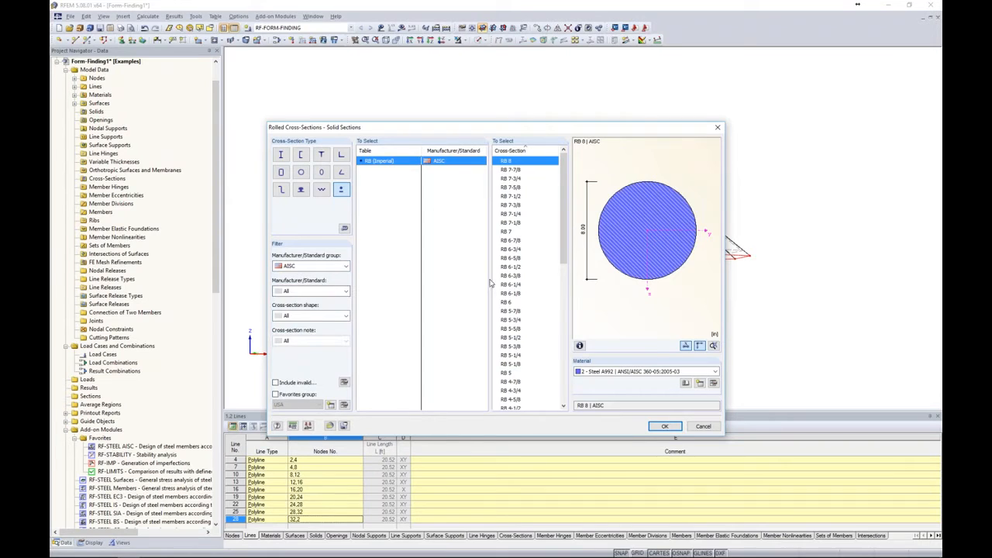
pyautogui.moveTo(564, 240); pyautogui.dragTo(563, 392)
pyautogui.click(512, 383)
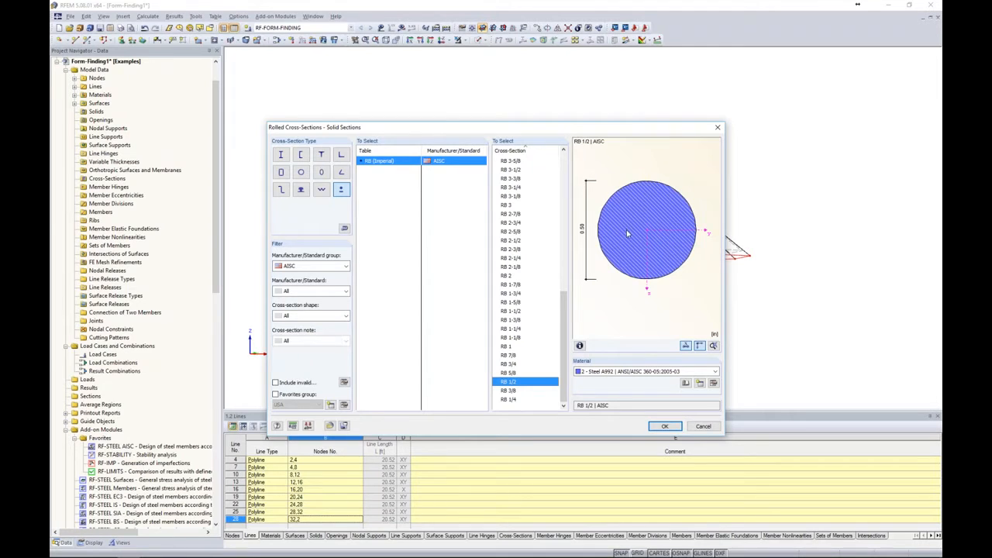
# - Open the material library for the RB 1/2 cross-section
pyautogui.click(609, 371)
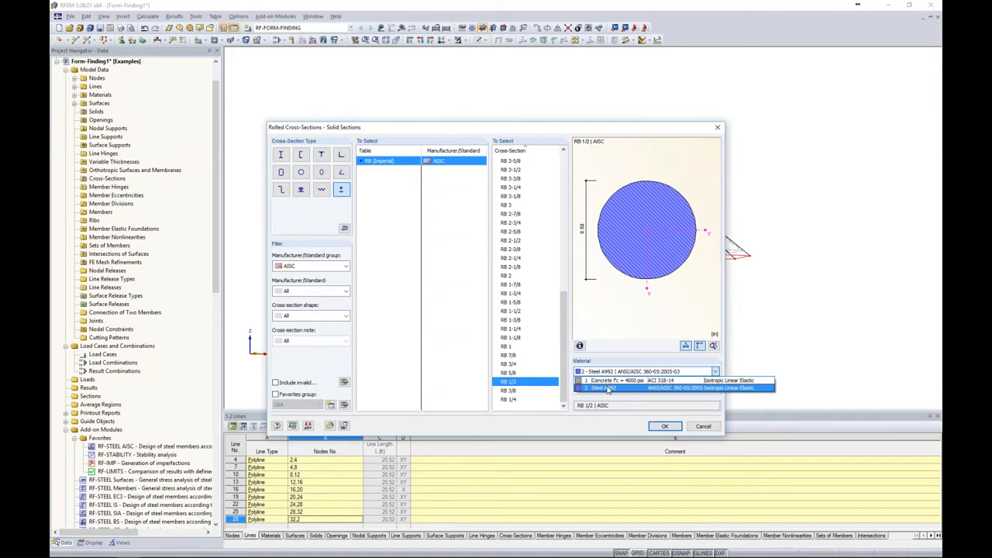
pyautogui.click(609, 389)
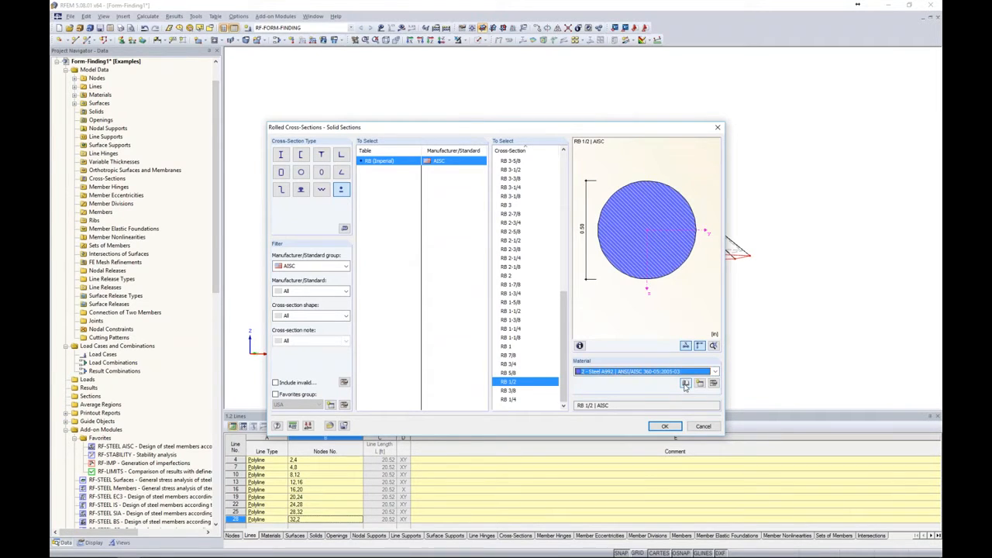
pyautogui.click(686, 383)
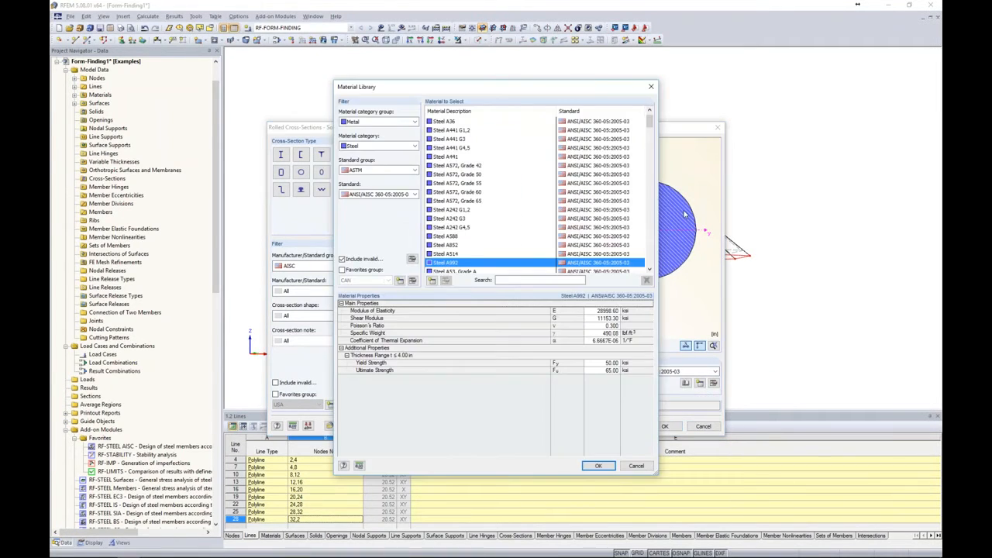
pyautogui.moveTo(473, 88); pyautogui.dragTo(424, 73)
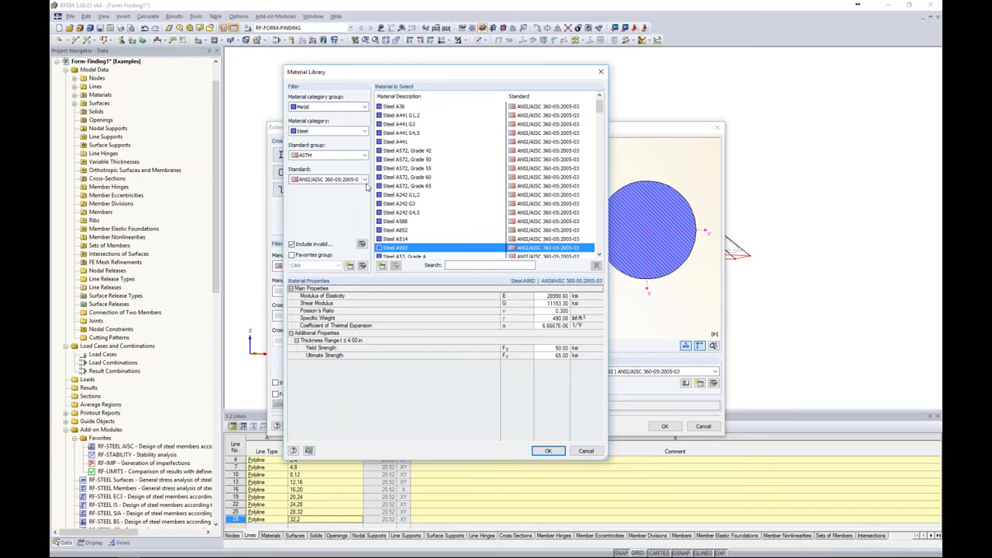
# - Filter the material library to stainless steel of the ASTM standard group and look through the list
pyautogui.click(316, 134)
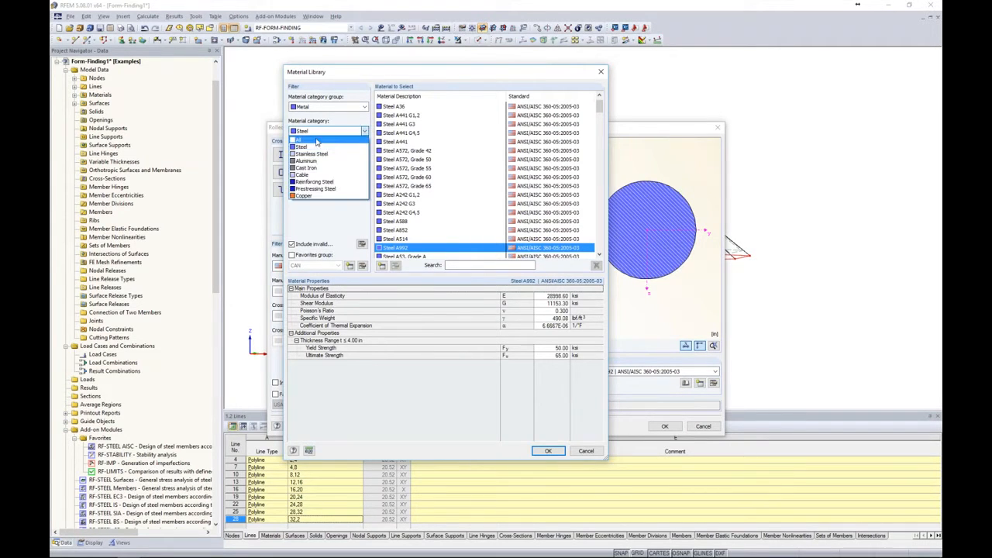
pyautogui.click(310, 156)
pyautogui.click(318, 158)
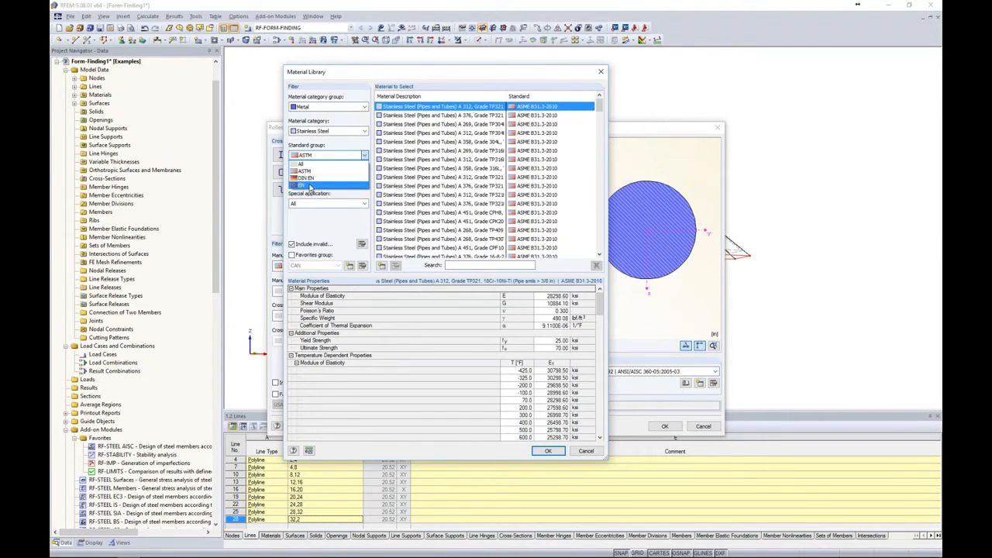
pyautogui.click(304, 171)
pyautogui.moveTo(598, 109); pyautogui.dragTo(578, 242)
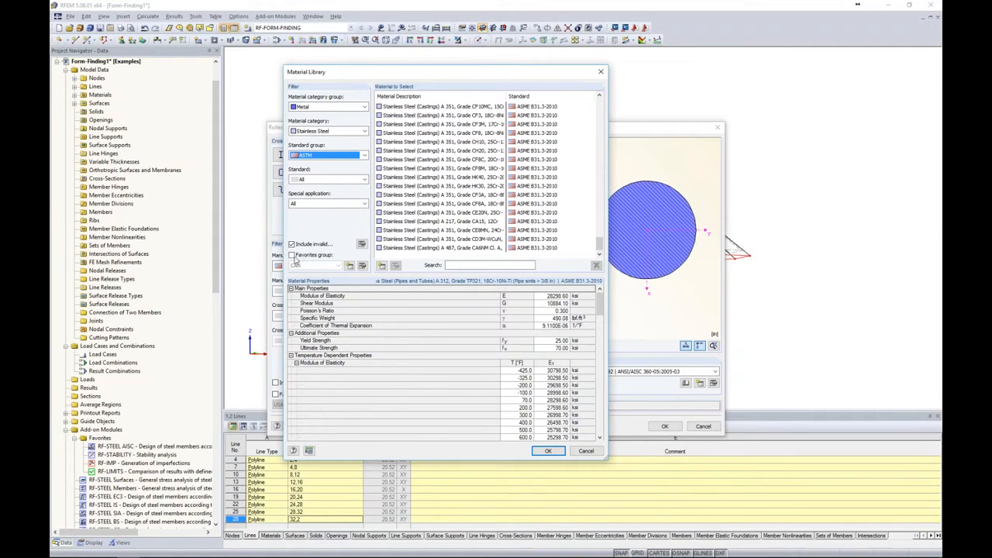
# - Assign Stainless Steel (Bar) A 479, Grade 316 from the USA favorites group to the RB 1/2 cross-section and accept the section
pyautogui.click(292, 255)
pyautogui.click(320, 267)
pyautogui.click(309, 276)
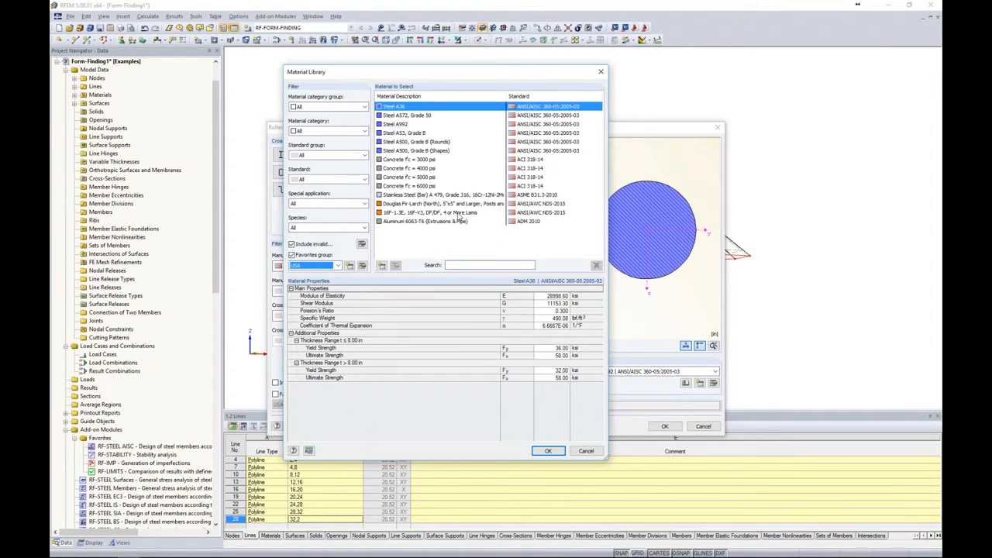
pyautogui.click(425, 196)
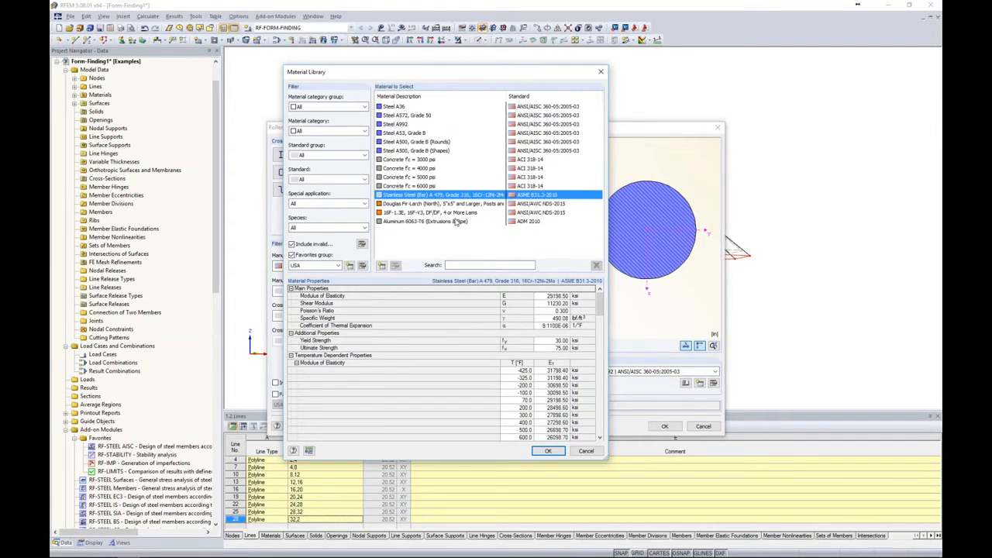
pyautogui.click(548, 451)
pyautogui.click(663, 428)
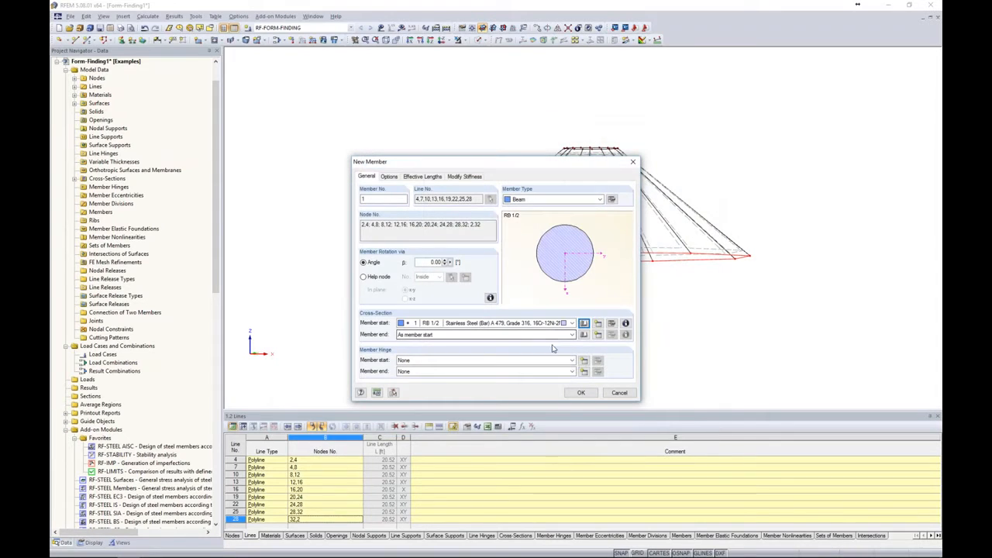
# - Set the member type to Cable with a form-finding target absolute sag of 1.5 ft and apply it to the lower-edge lines
pyautogui.click(570, 200)
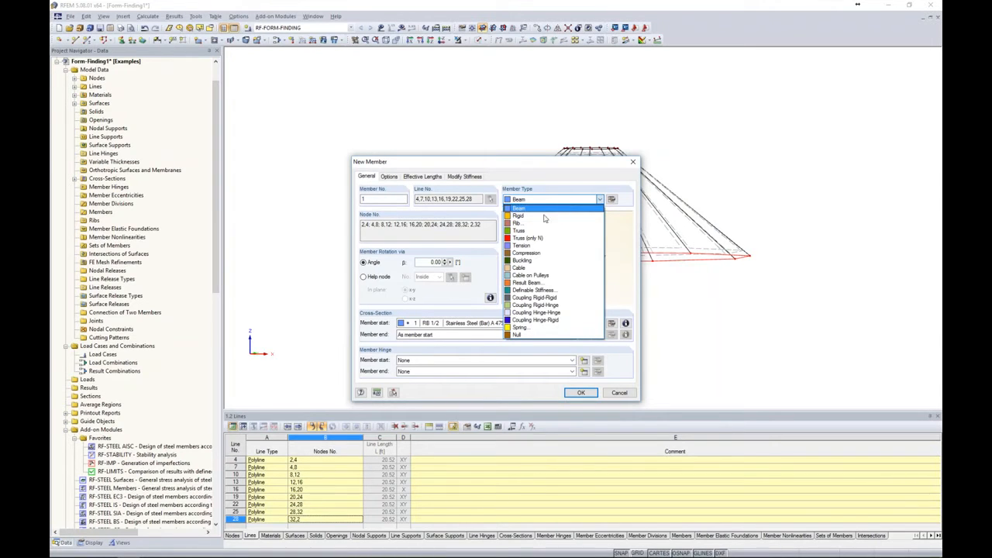
pyautogui.click(536, 269)
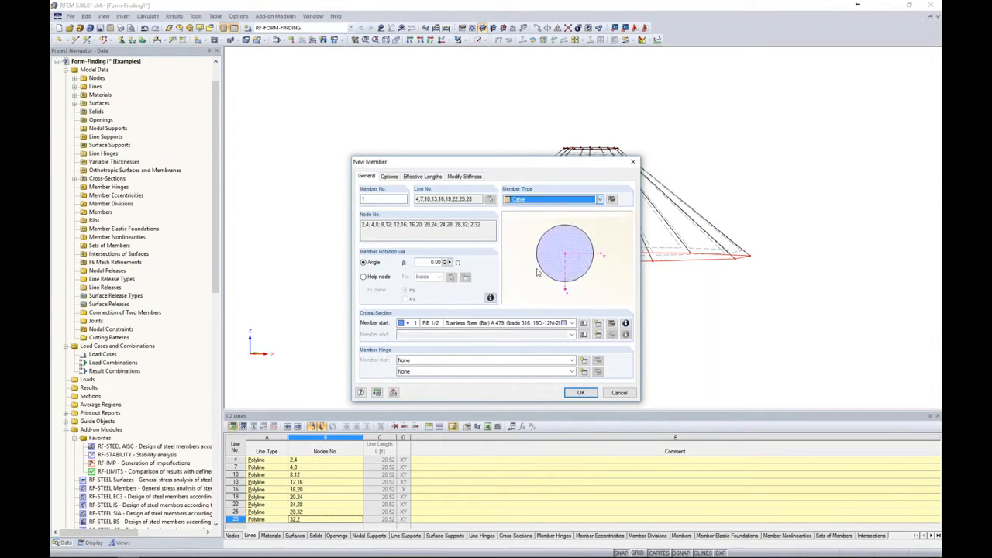
pyautogui.click(612, 200)
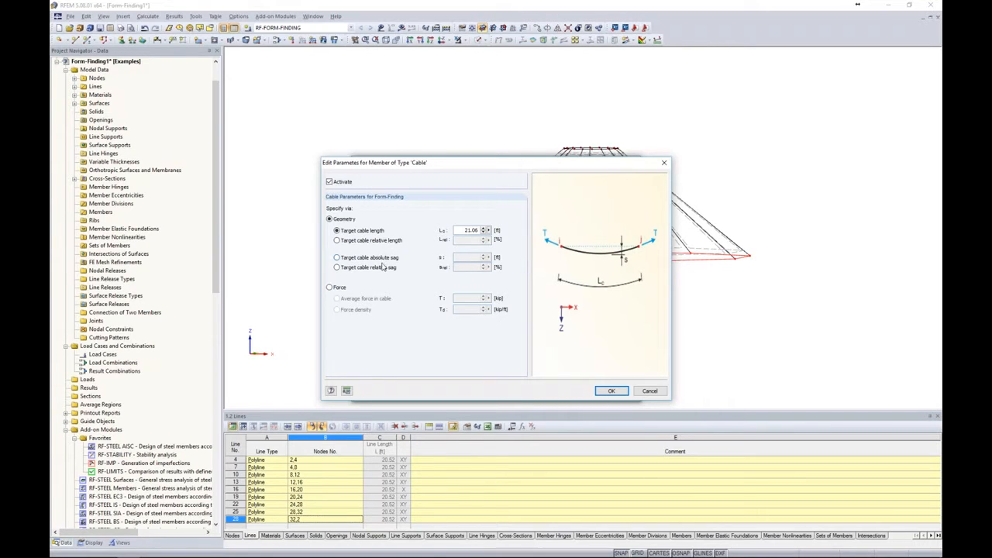
pyautogui.click(330, 288)
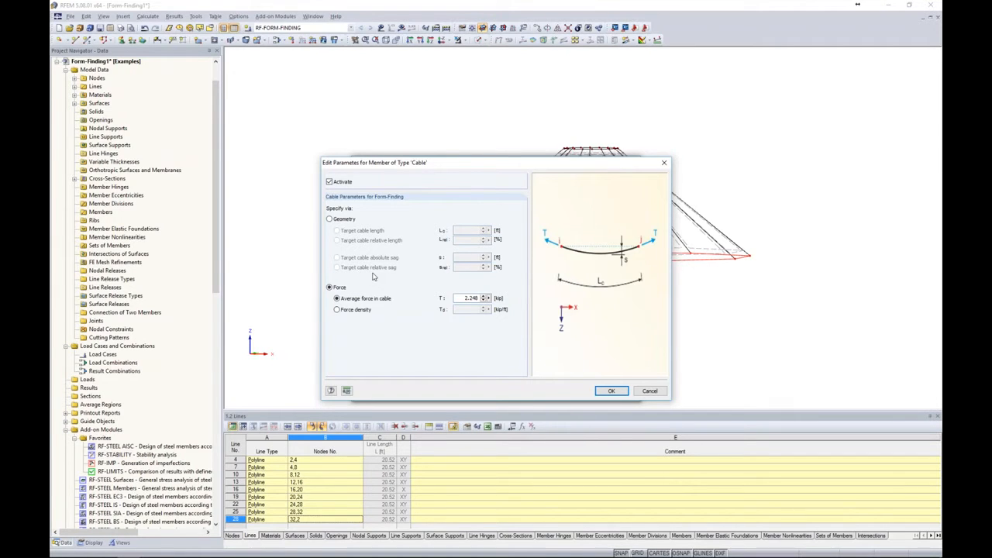
pyautogui.click(330, 219)
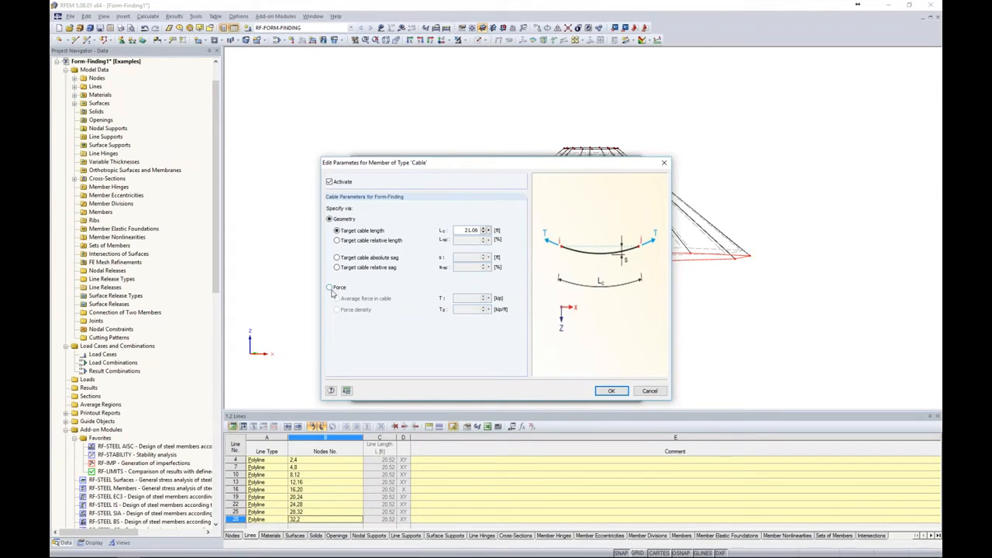
pyautogui.click(338, 258)
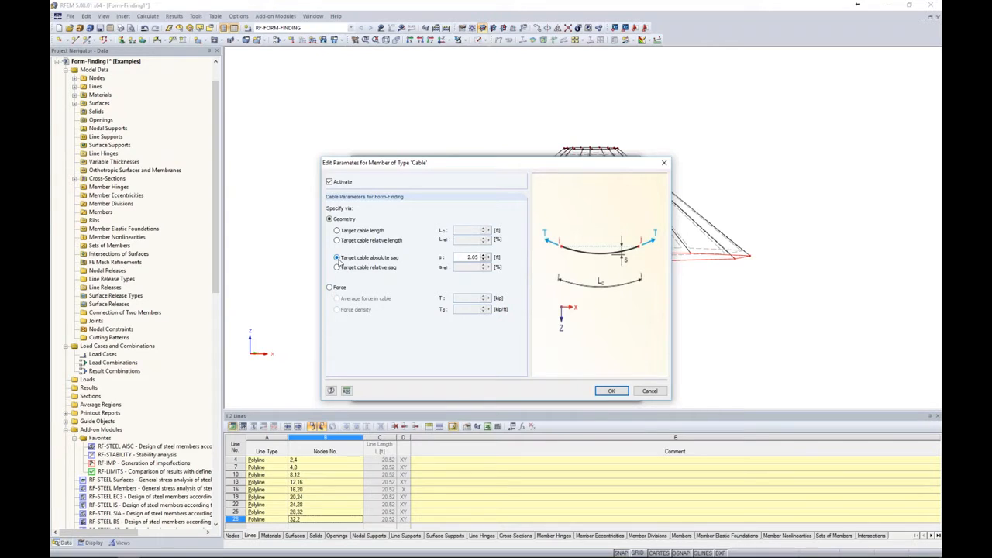
pyautogui.moveTo(468, 258); pyautogui.dragTo(498, 259)
pyautogui.write('1.5')
pyautogui.click(611, 391)
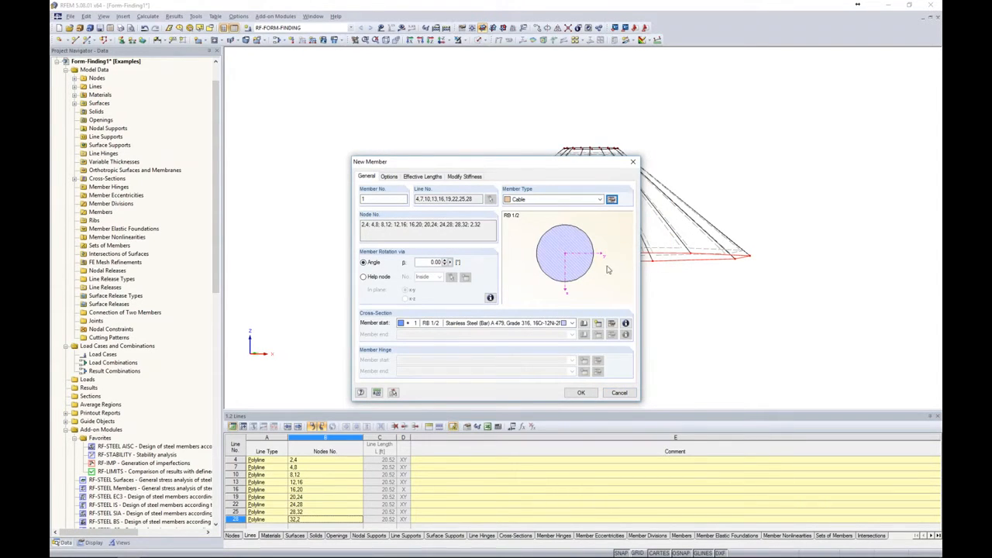
pyautogui.click(588, 394)
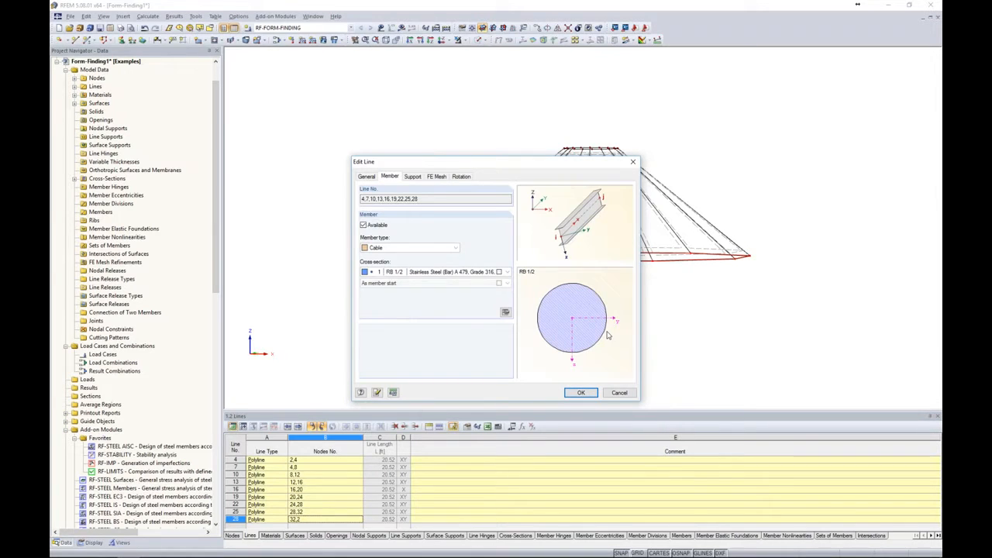
pyautogui.click(581, 393)
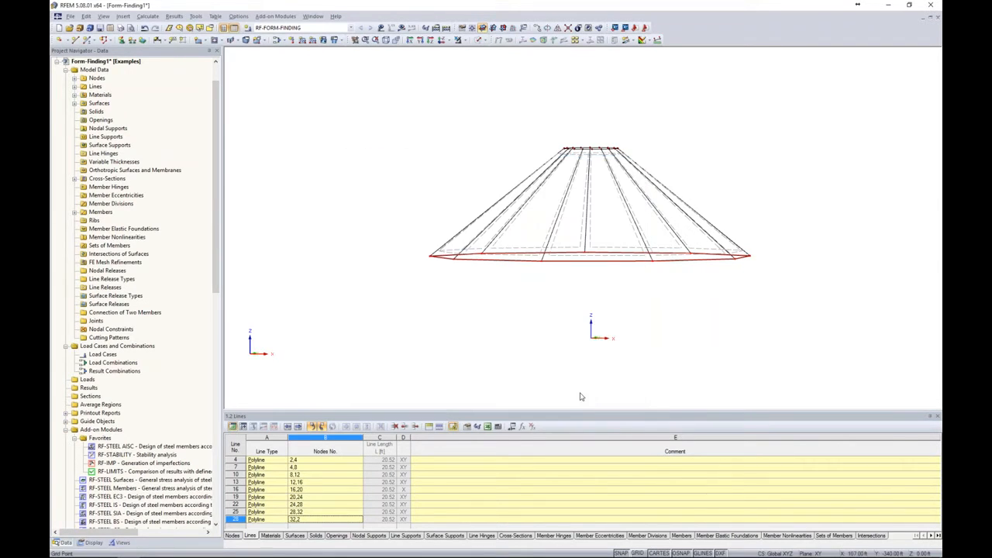
# - Tilt the view of the cone and change its display from wireframe to solid with transparent surfaces
pyautogui.keyDown('ctrl'); pyautogui.moveTo(543, 292); pyautogui.dragTo(541, 324, button='middle'); pyautogui.keyUp('ctrl')
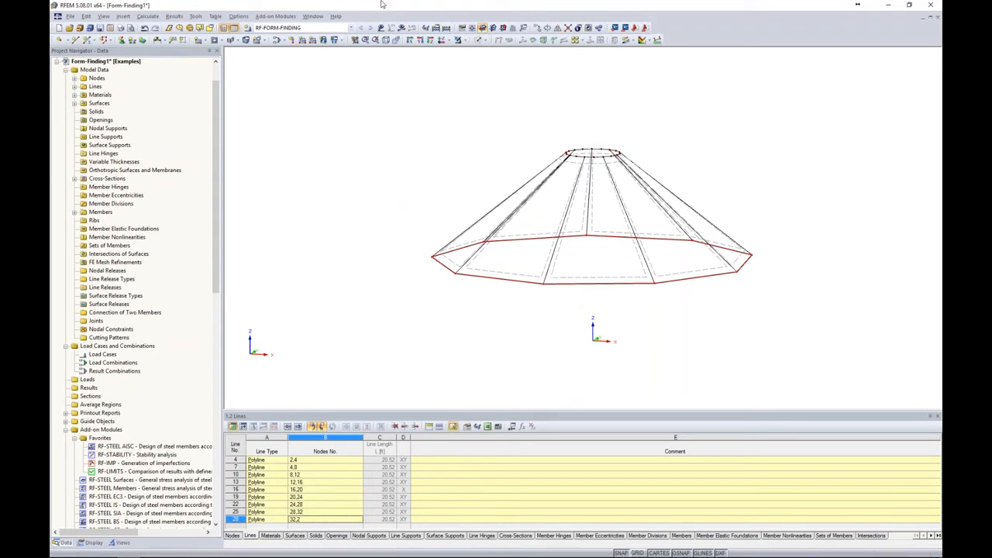
pyautogui.click(482, 40)
pyautogui.click(504, 58)
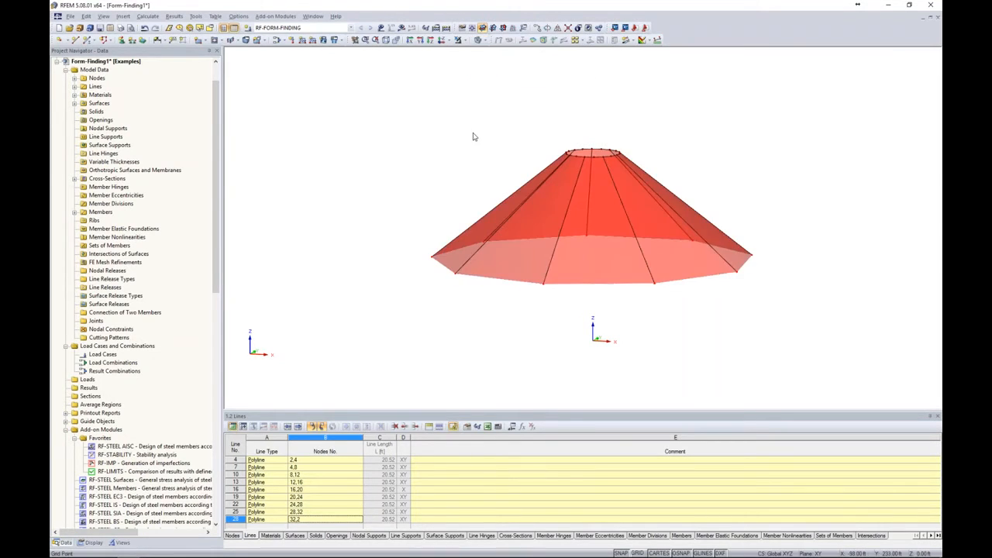
# - Select all nine cone surfaces and set their stiffness to Membrane - Orthotropic in the surface properties
pyautogui.moveTo(688, 262); pyautogui.dragTo(613, 249, button='middle')
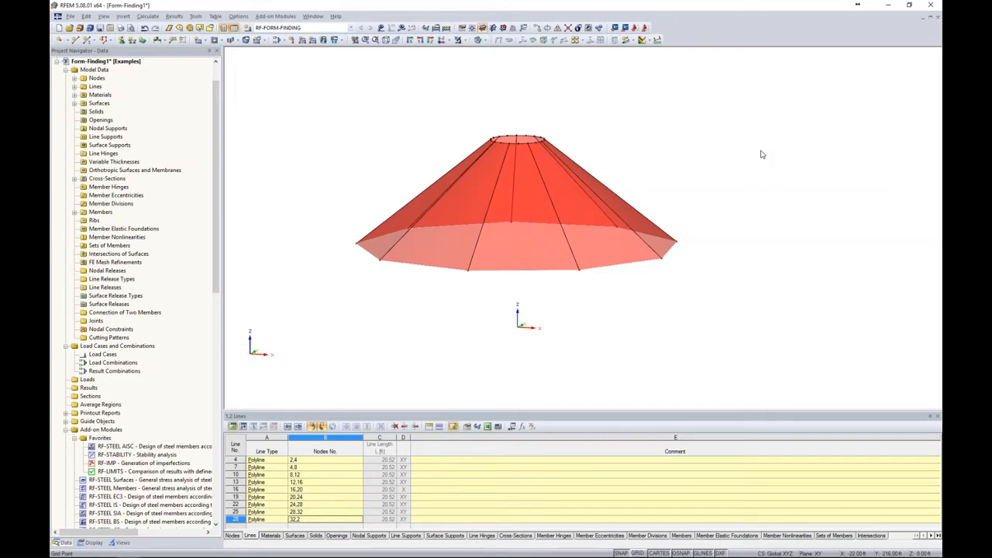
pyautogui.moveTo(711, 212); pyautogui.dragTo(338, 181)
pyautogui.rightClick(554, 260)
pyautogui.moveTo(578, 263)
pyautogui.click(690, 263)
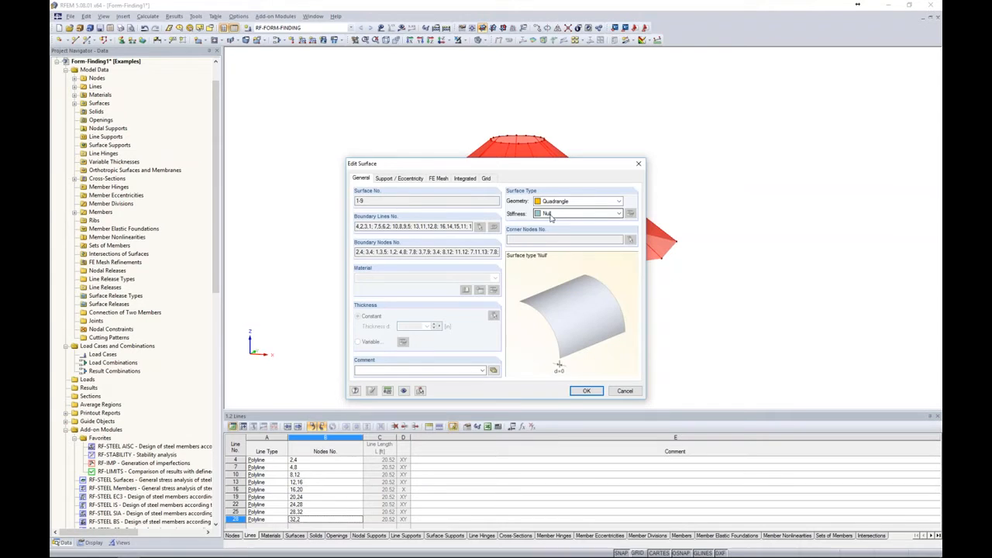
pyautogui.click(551, 214)
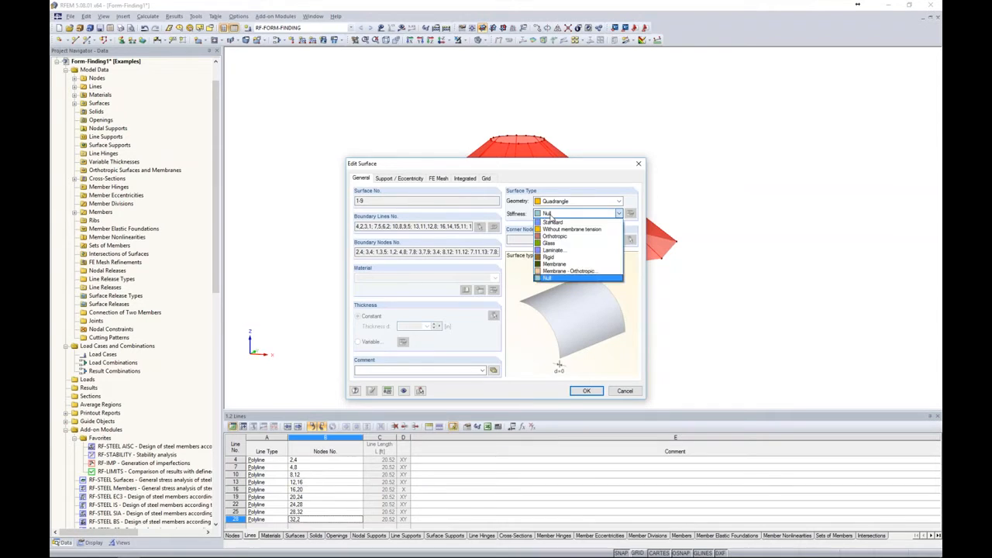
pyautogui.click(550, 272)
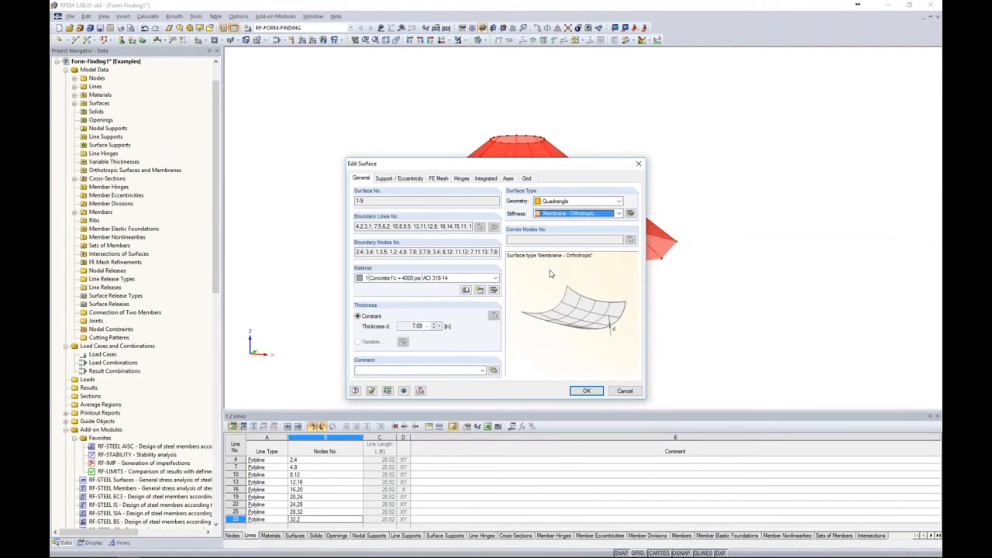
# - Create a new surface material described as Membrane and choose the Orthotropic Elastic 2D material model
pyautogui.click(481, 290)
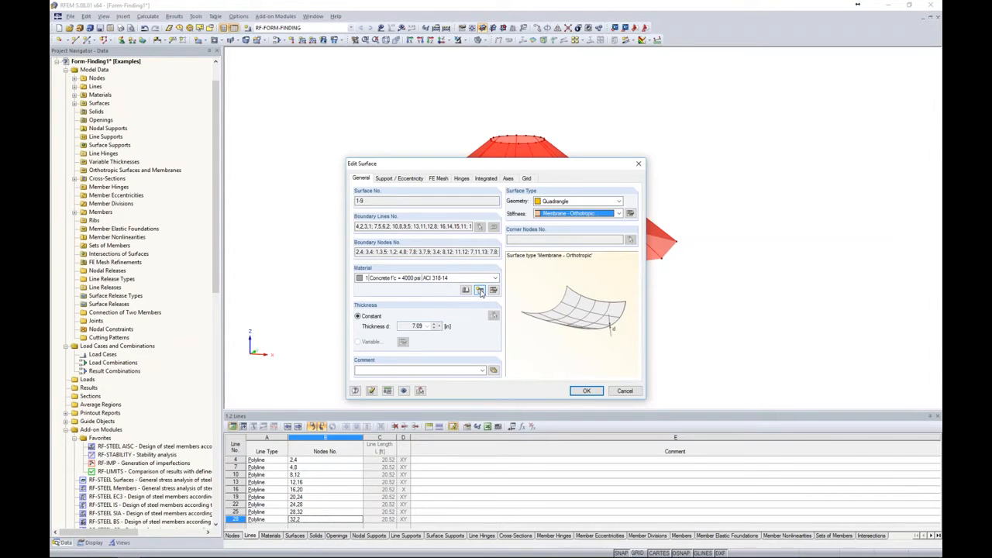
pyautogui.click(481, 290)
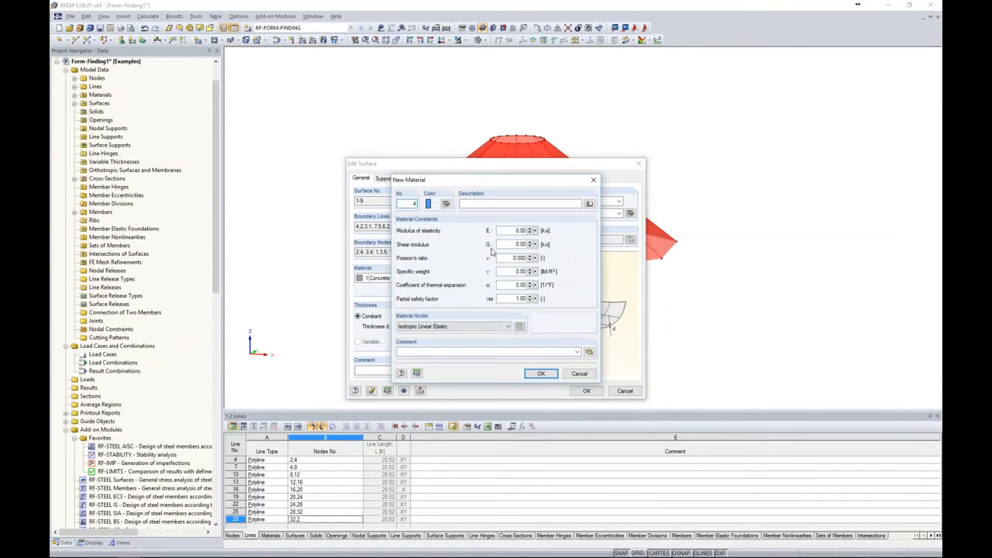
pyautogui.write('Membrane')
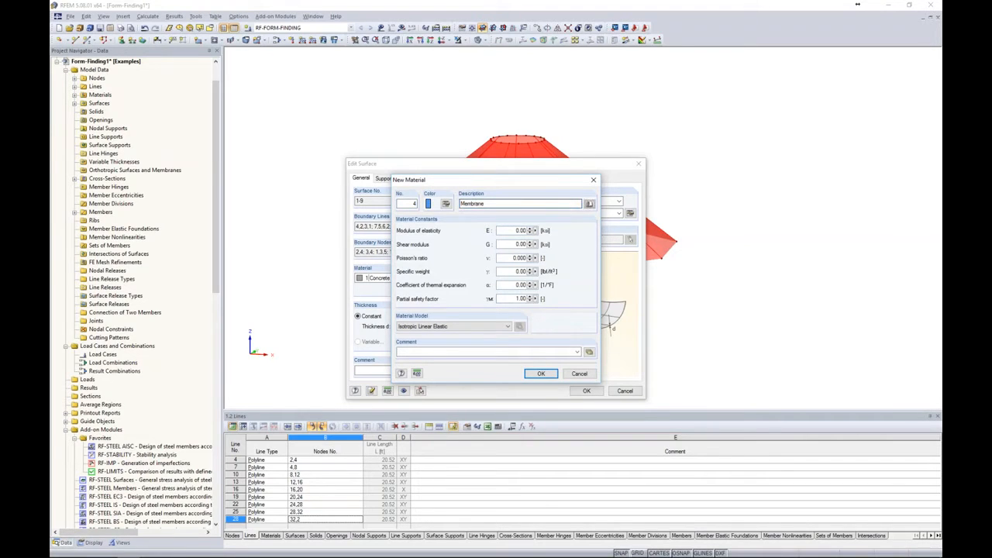
pyautogui.click(426, 329)
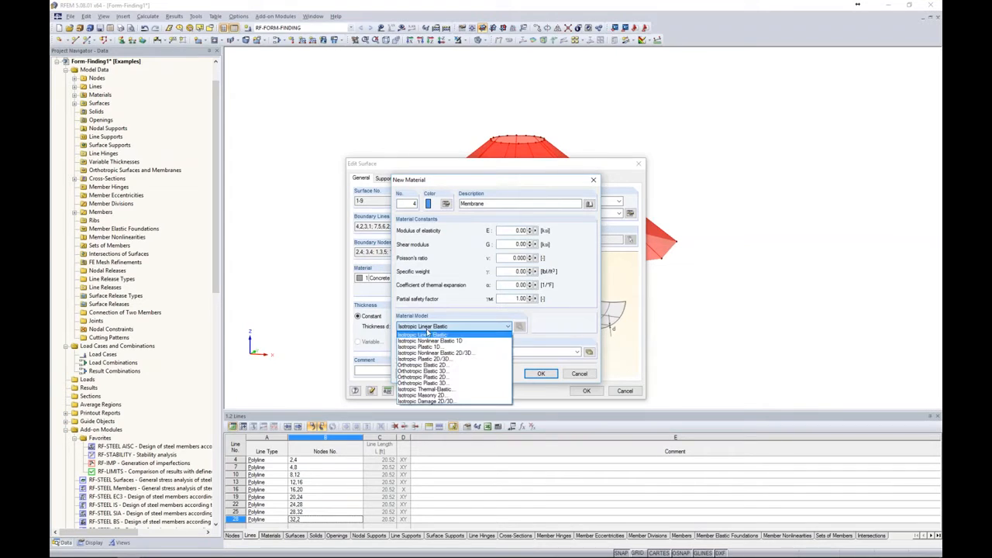
pyautogui.click(425, 365)
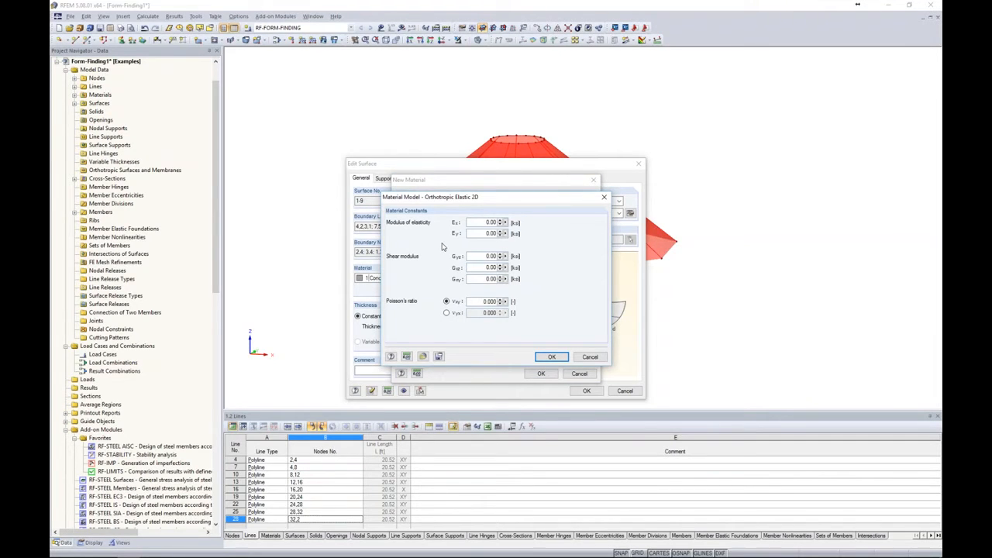
# - Switch to the PowerPoint slide show, examine the Membrane Material Properties slide, and return to RFEM
pyautogui.hotkey('alt', 'Tab')
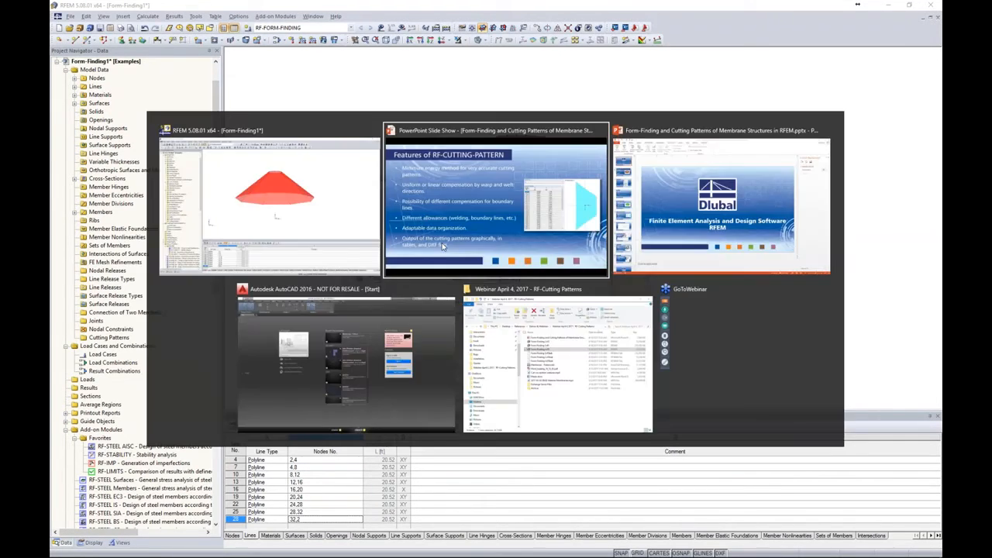
pyautogui.press('Right')
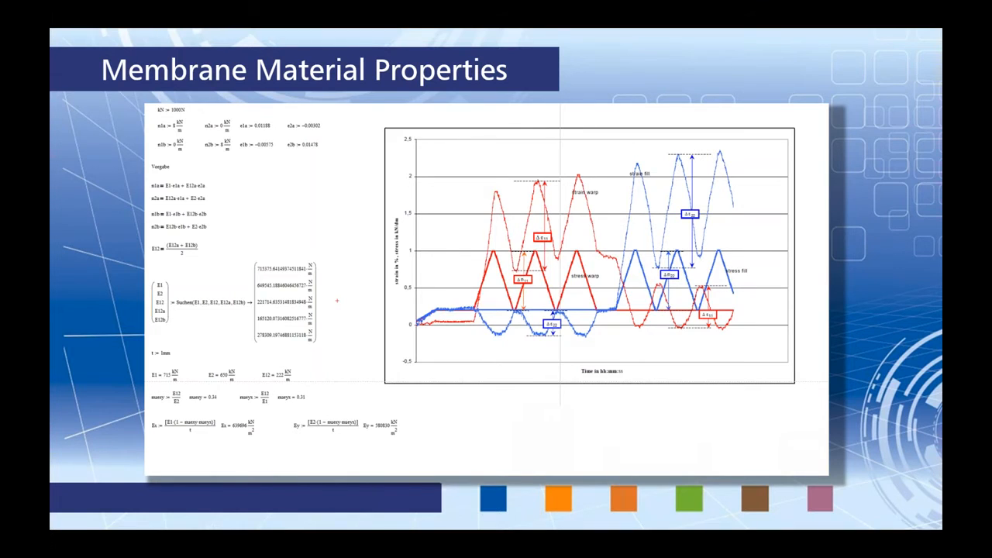
pyautogui.hotkey('alt', 'Tab')
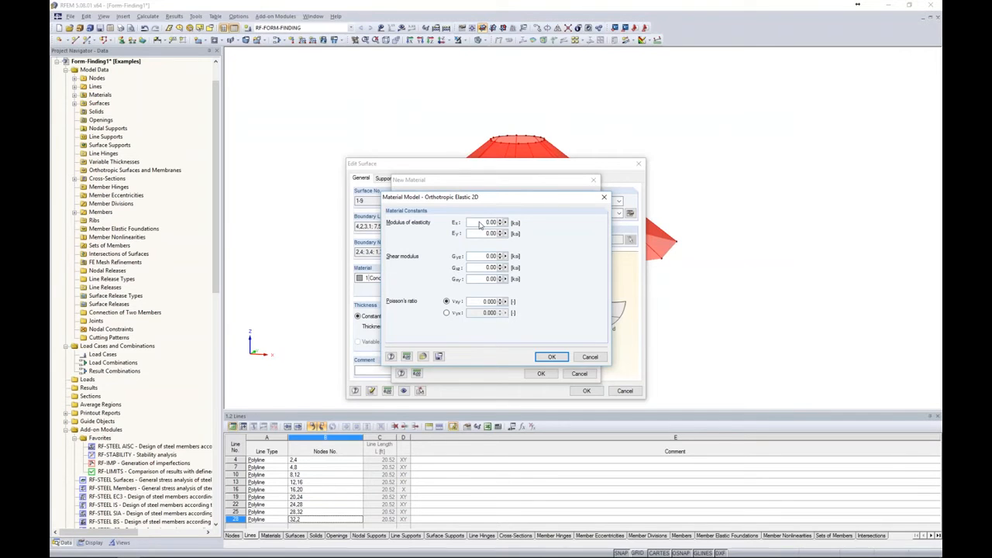
# - Set the membrane material's Ex to 93 ksi, Ey to 84 ksi, all three shear moduli to 0.15 ksi and Poisson's ratio νxy to 0.314, and accept it
pyautogui.doubleClick(490, 222)
pyautogui.write('93')
pyautogui.press('Tab')
pyautogui.write('84')
pyautogui.press('Tab')
pyautogui.write('0.15')
pyautogui.press('Tab')
pyautogui.write('0.15')
pyautogui.press('Tab')
pyautogui.write('0.15')
pyautogui.press('Tab')
pyautogui.write('0.314')
pyautogui.click(551, 357)
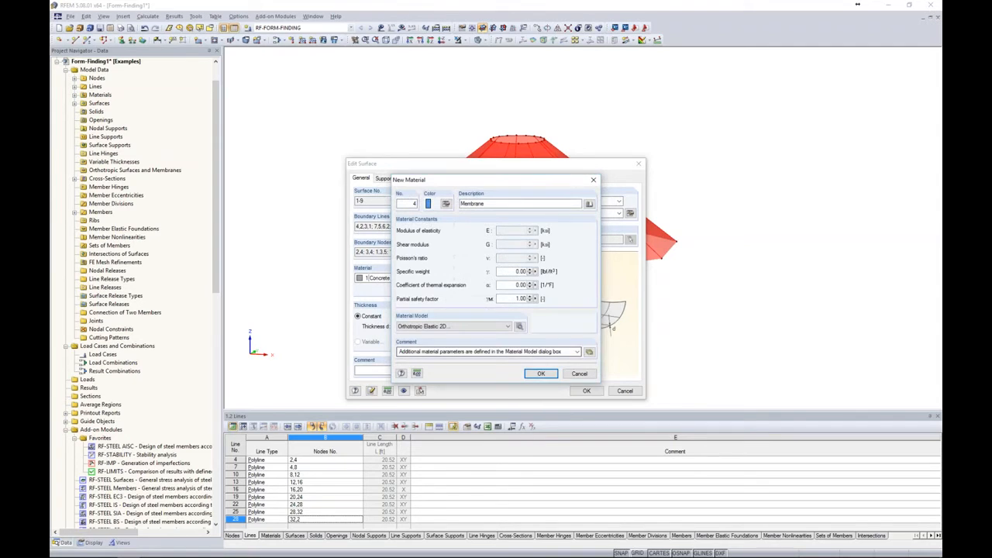
pyautogui.click(541, 374)
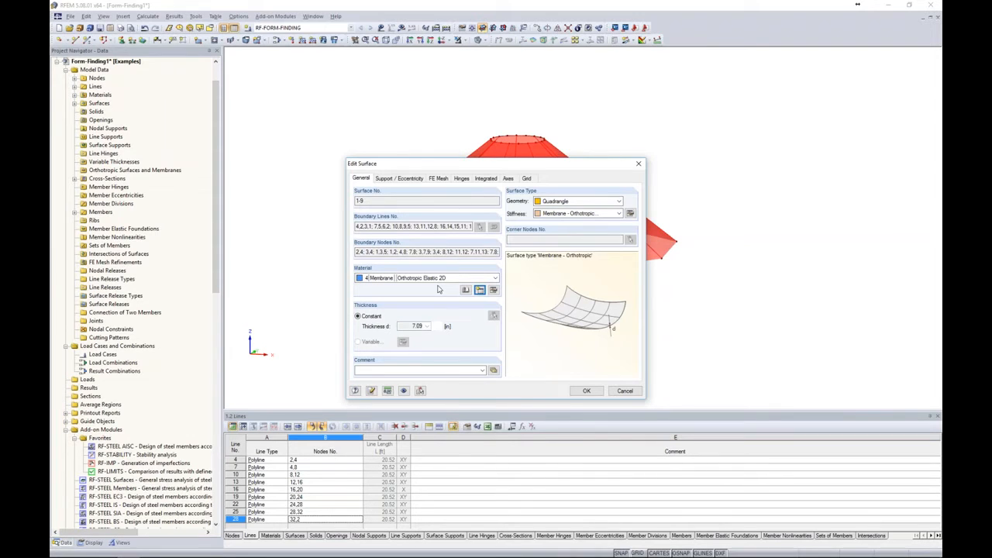
# - Set the orthotropic membrane's constant thickness to 0.04 in, check its stiffness matrix and form-finding settings, and apply the surface changes
pyautogui.click(630, 214)
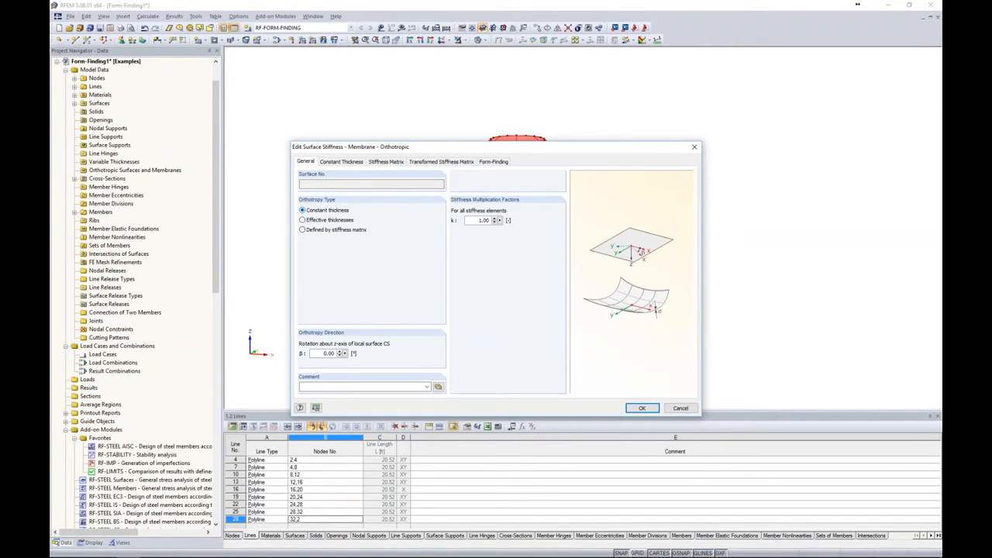
pyautogui.click(336, 162)
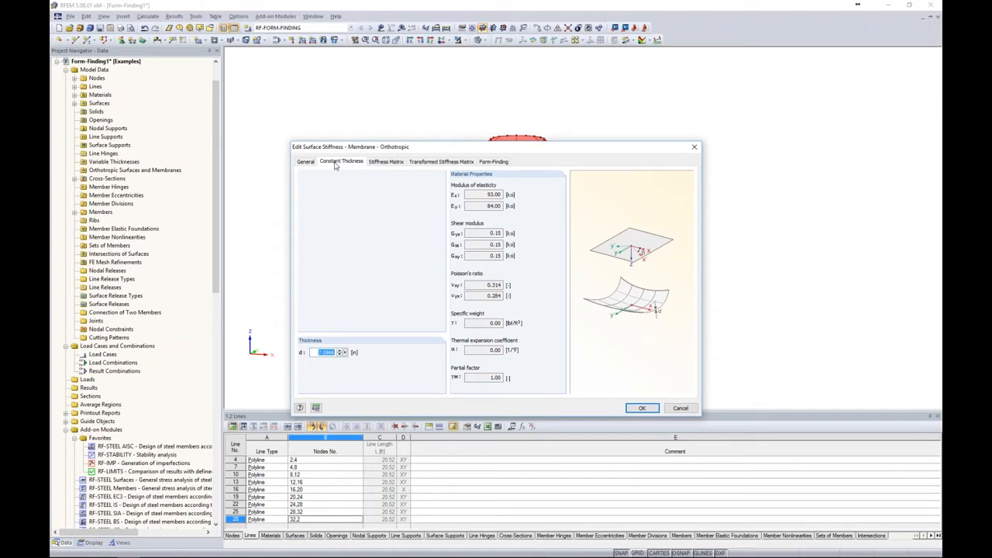
pyautogui.write('0.04')
pyautogui.click(380, 162)
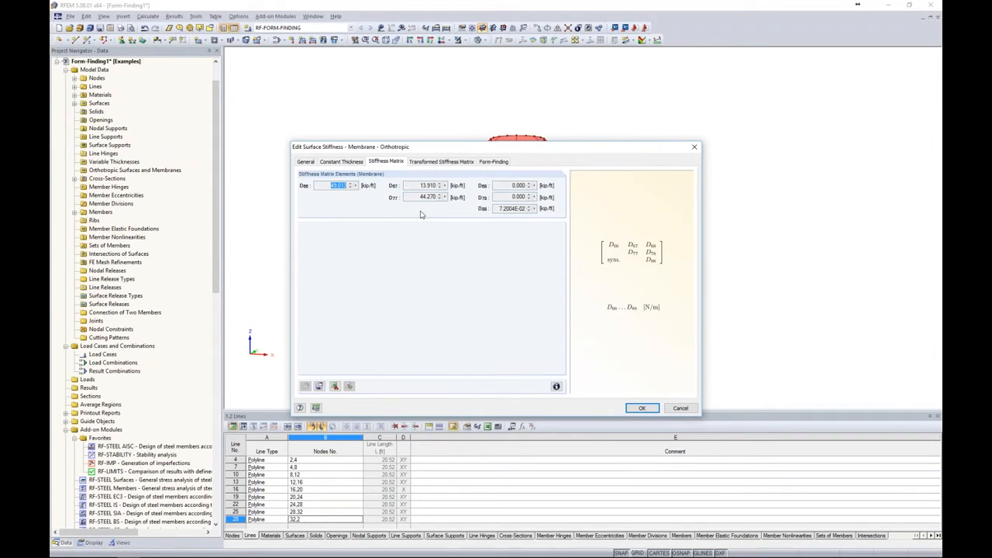
pyautogui.click(490, 162)
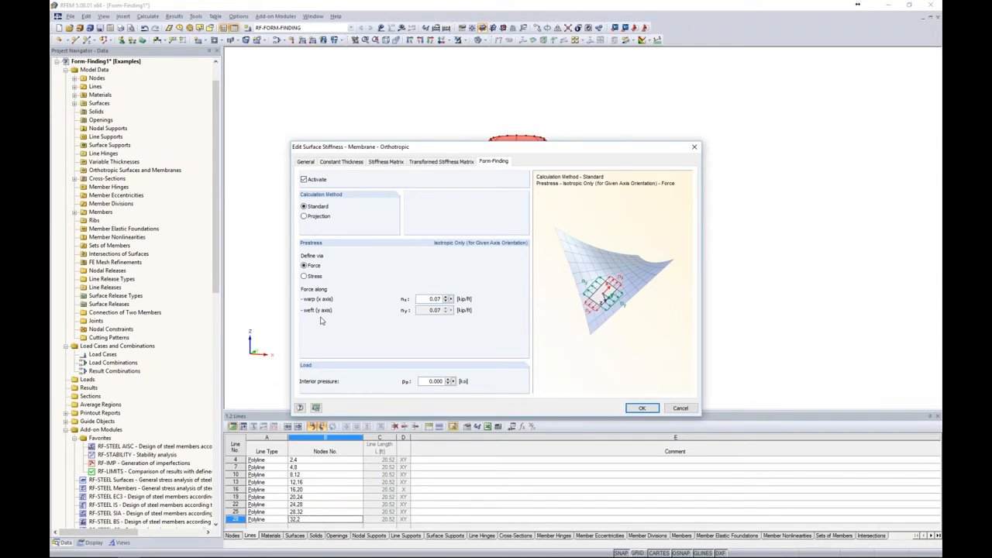
pyautogui.click(642, 409)
pyautogui.click(587, 392)
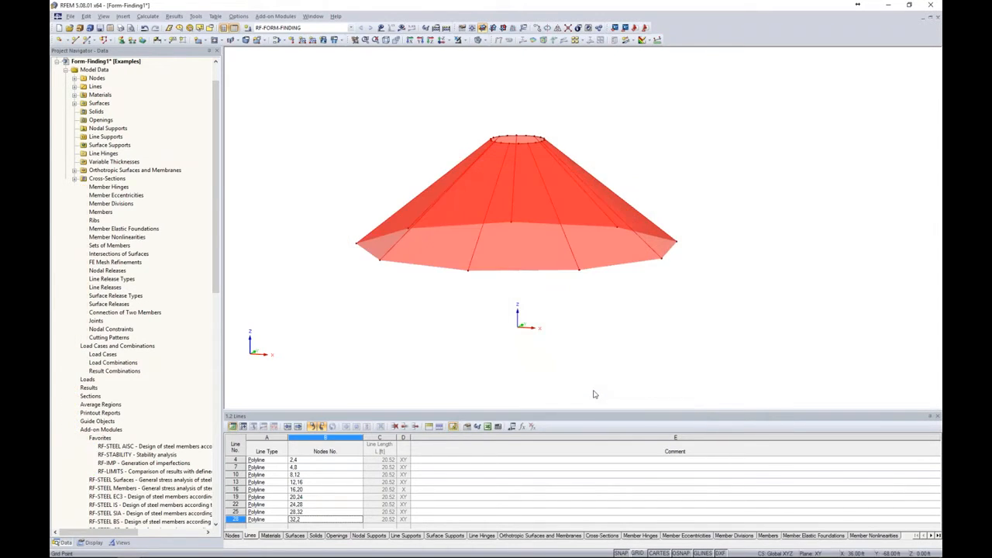
# - Show the local axis systems of the cone surfaces and inspect their orientation around the cone
pyautogui.click(596, 320)
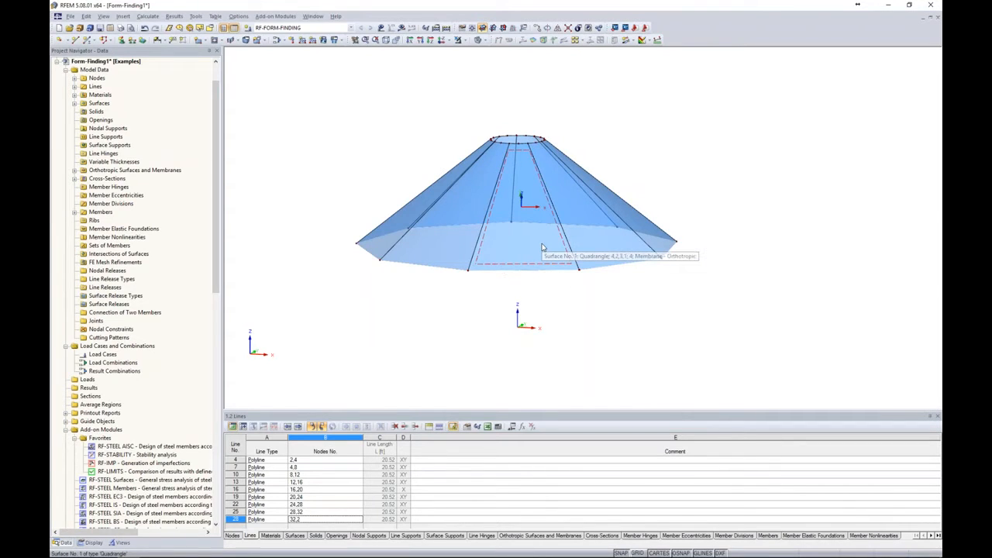
pyautogui.rightClick(542, 247)
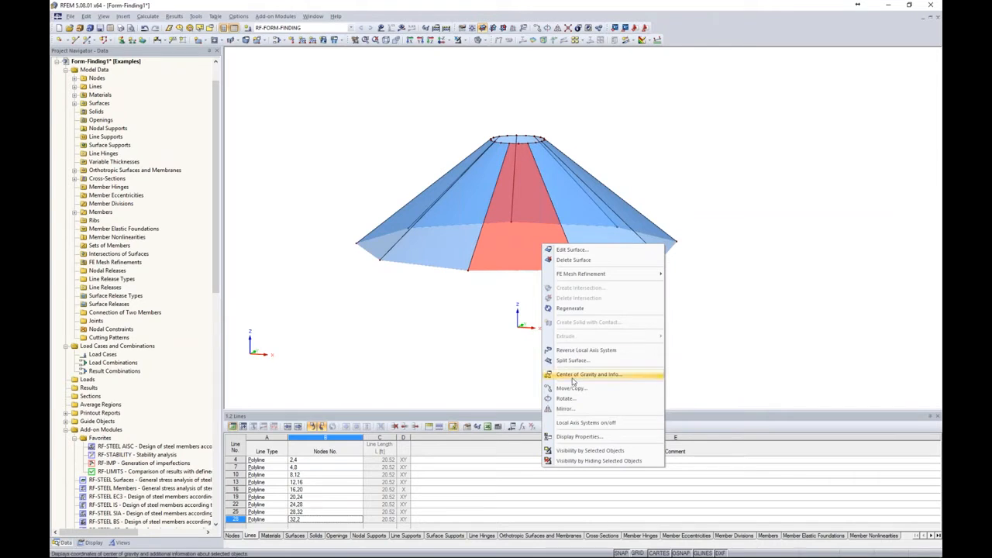
pyautogui.click(574, 422)
pyautogui.click(566, 314)
pyautogui.keyDown('ctrl'); pyautogui.moveTo(640, 308); pyautogui.dragTo(434, 272, button='middle'); pyautogui.keyUp('ctrl')
pyautogui.keyDown('ctrl'); pyautogui.moveTo(554, 240); pyautogui.dragTo(751, 203, button='middle'); pyautogui.keyUp('ctrl')
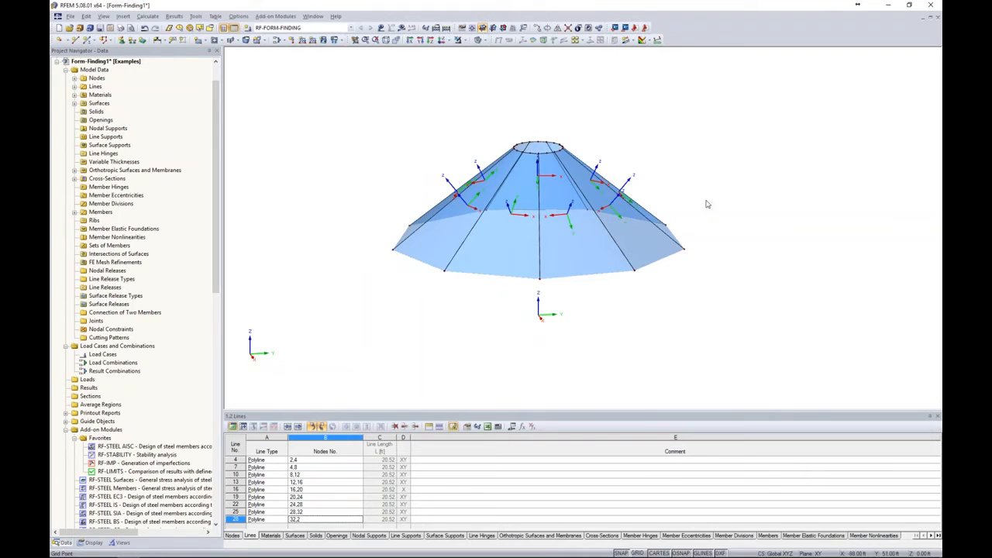
# - Direct the local x-axis of all nine surfaces to a vertical line by setting its second point's Z to 35 ft, and check the axes
pyautogui.moveTo(701, 201); pyautogui.dragTo(393, 172)
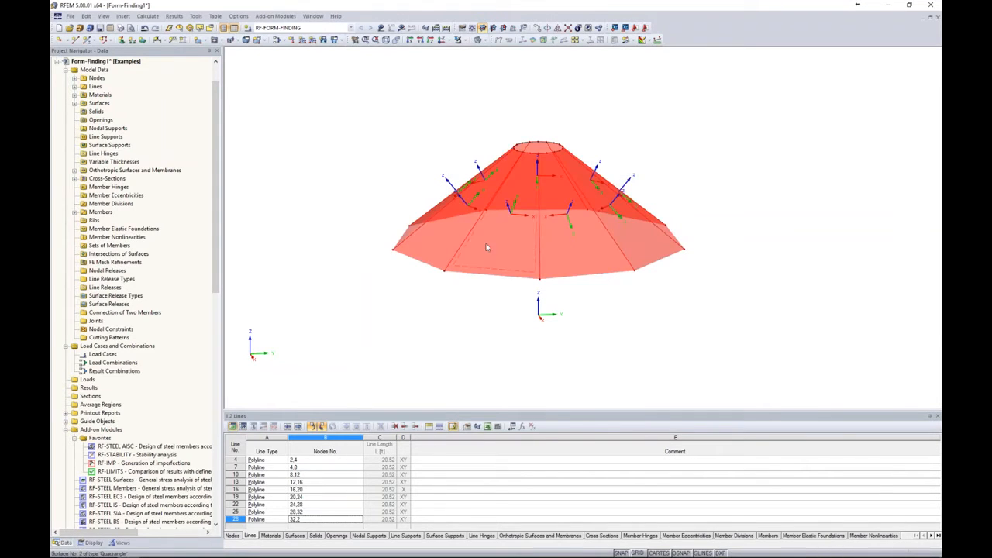
pyautogui.rightClick(522, 271)
pyautogui.moveTo(545, 279)
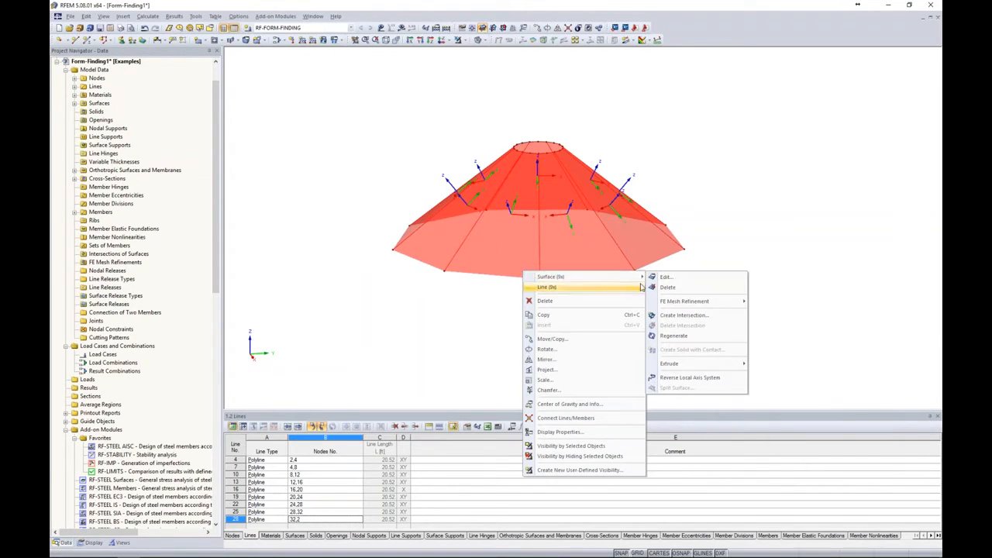
pyautogui.click(665, 276)
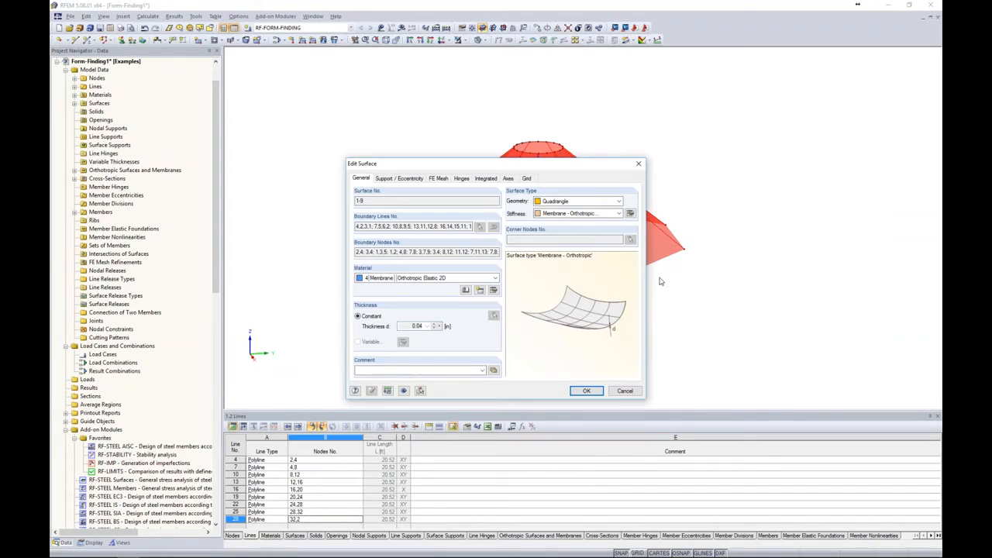
pyautogui.click(508, 178)
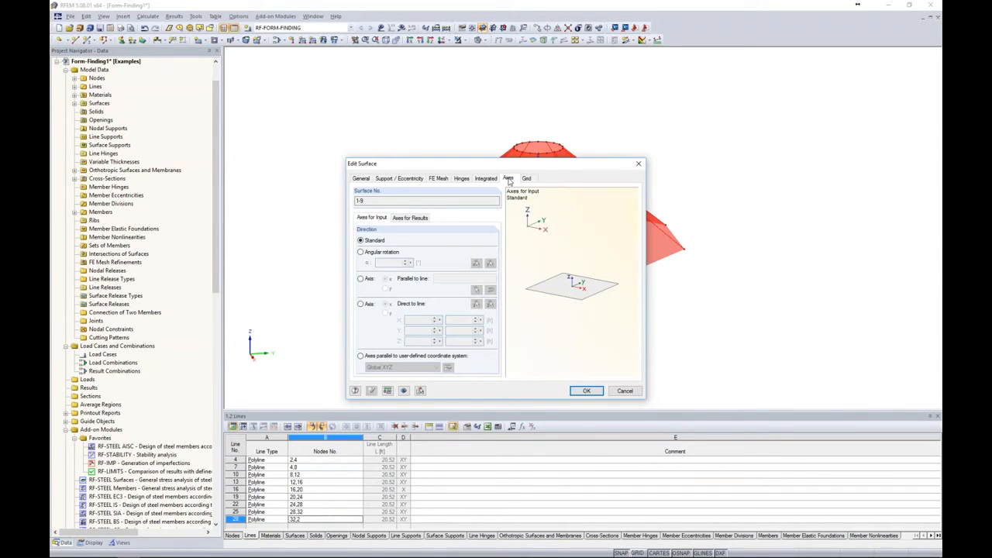
pyautogui.moveTo(517, 164); pyautogui.dragTo(512, 159)
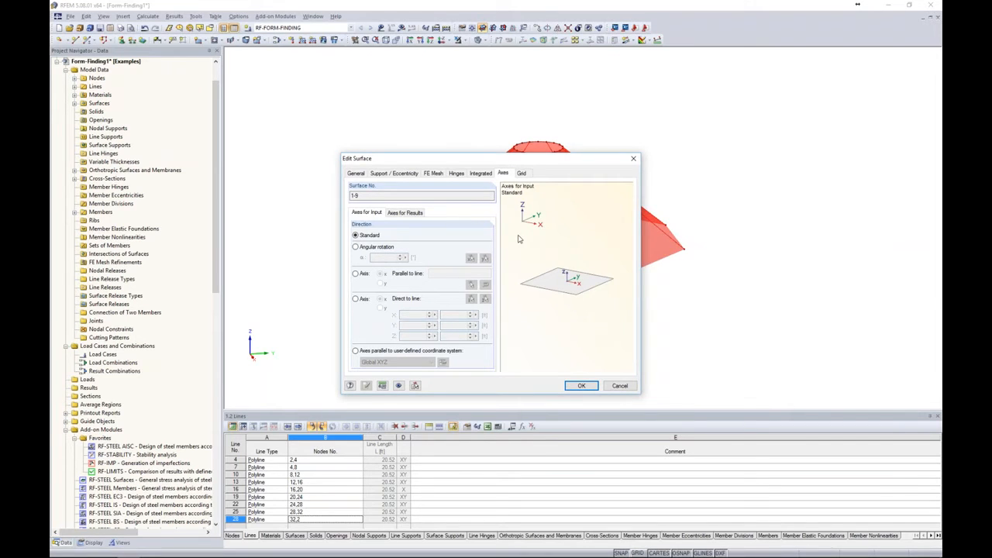
pyautogui.click(355, 298)
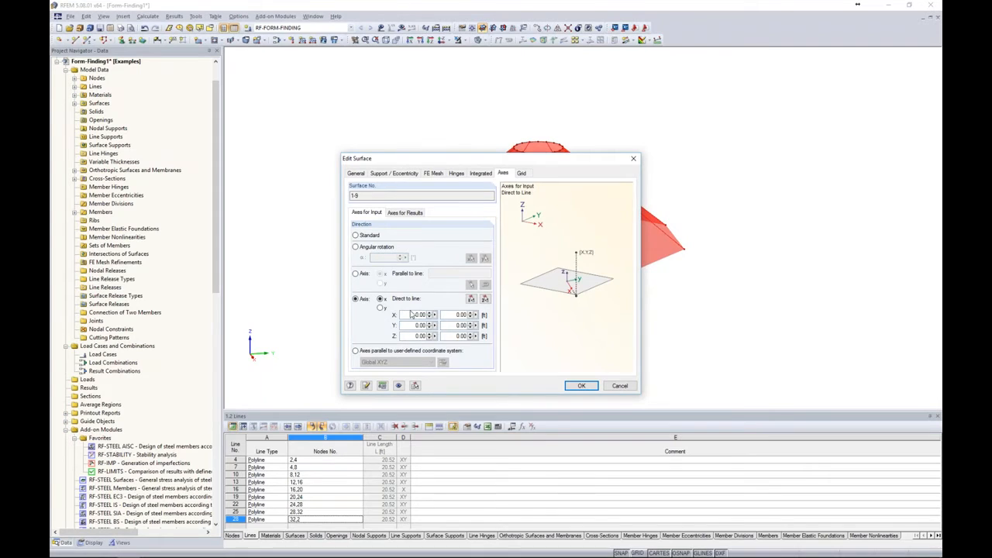
pyautogui.moveTo(470, 161); pyautogui.dragTo(296, 95)
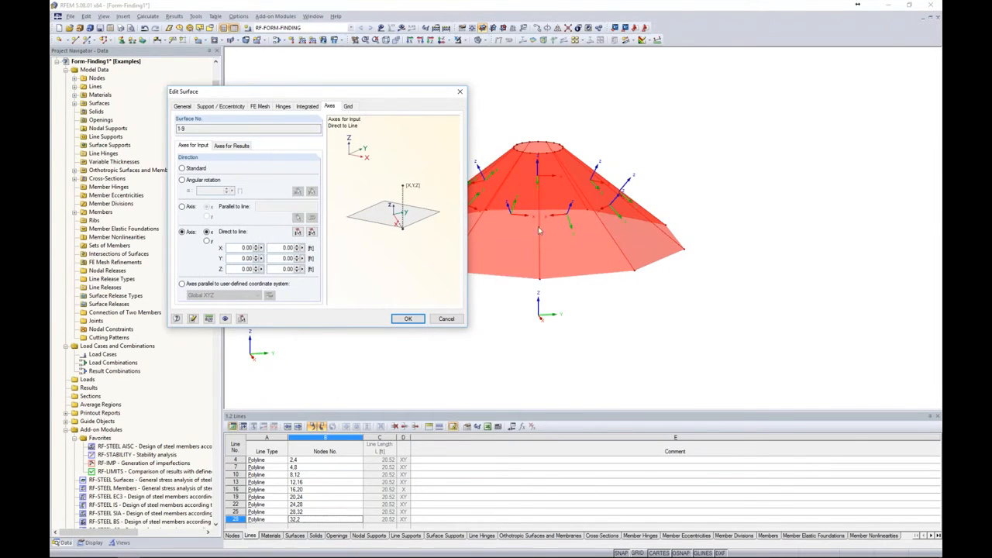
pyautogui.doubleClick(286, 269)
pyautogui.write('35')
pyautogui.click(407, 318)
pyautogui.keyDown('ctrl'); pyautogui.moveTo(487, 328); pyautogui.dragTo(292, 275, button='middle'); pyautogui.keyUp('ctrl')
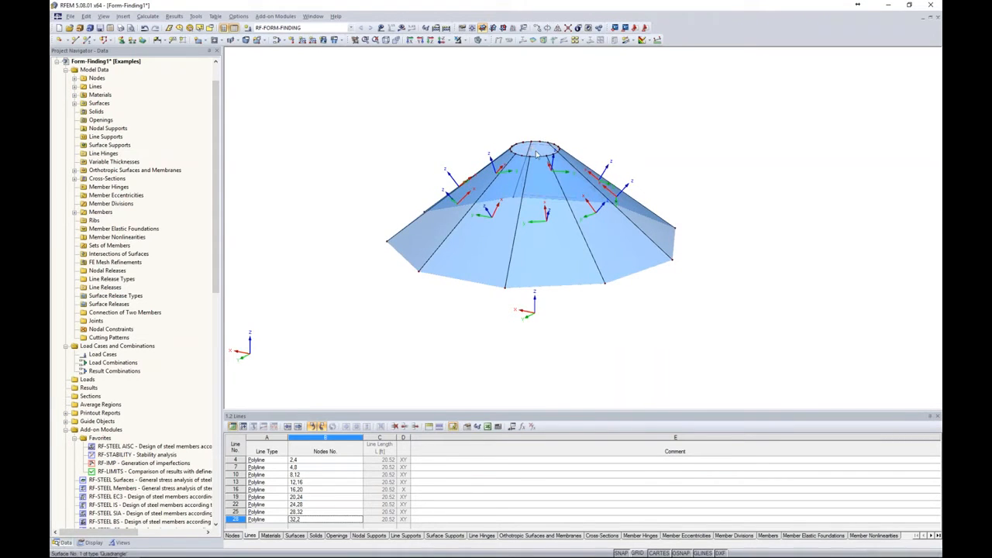
# - Set the form-finding prestress force along the warp direction to 0.55 kip/ft for all nine membrane surfaces and apply it
pyautogui.keyDown('ctrl'); pyautogui.moveTo(652, 184); pyautogui.dragTo(613, 109, button='middle'); pyautogui.keyUp('ctrl')
pyautogui.moveTo(679, 199); pyautogui.dragTo(401, 161)
pyautogui.rightClick(532, 226)
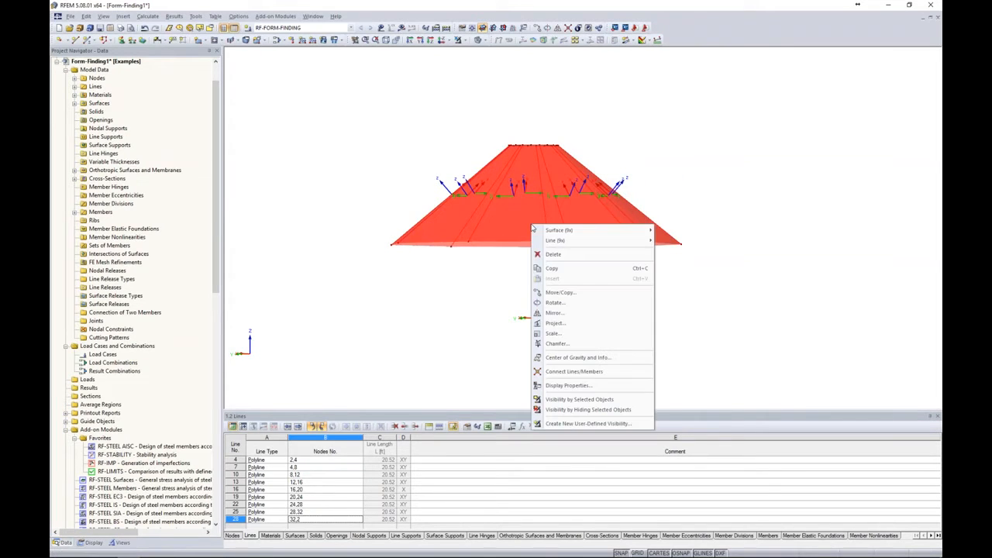
pyautogui.moveTo(558, 230)
pyautogui.click(671, 230)
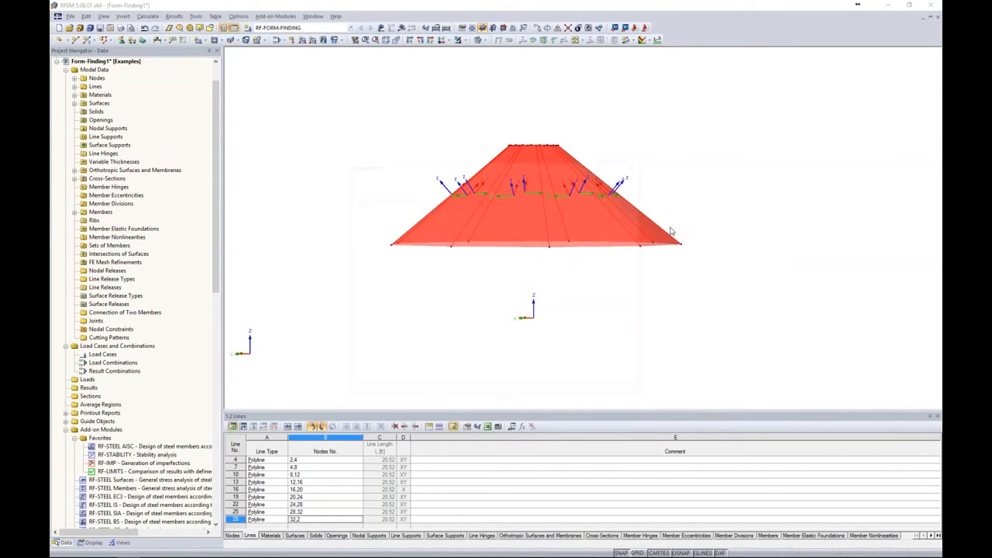
pyautogui.click(368, 180)
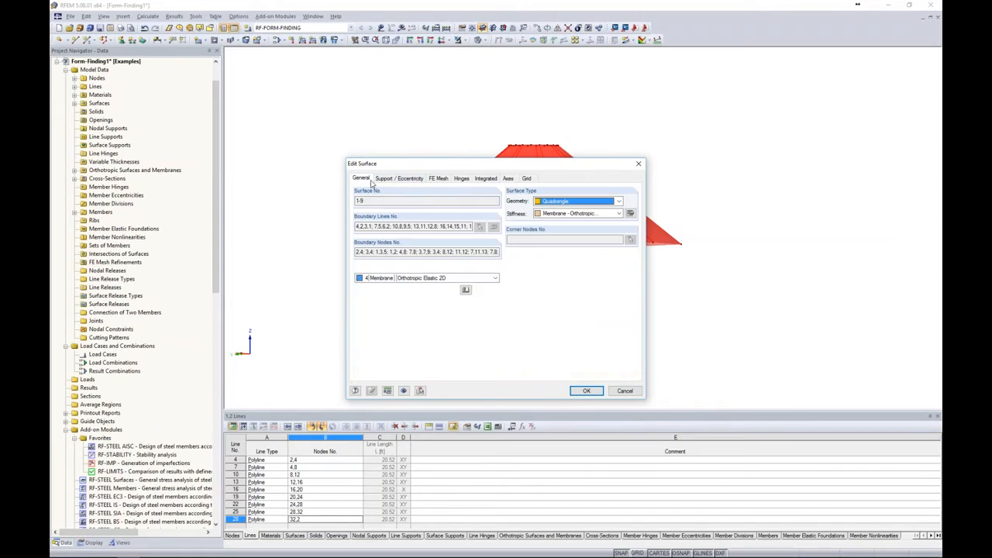
pyautogui.click(630, 213)
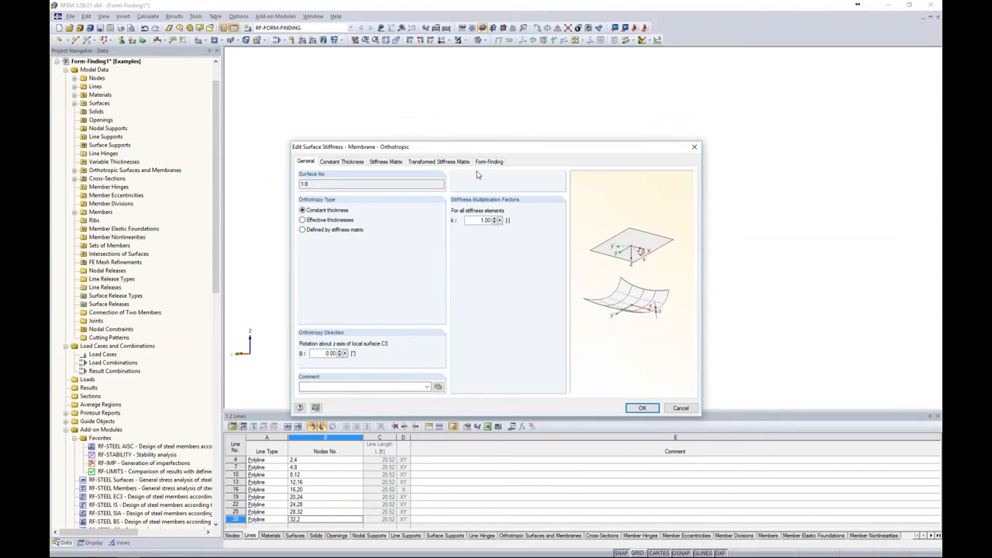
pyautogui.click(486, 164)
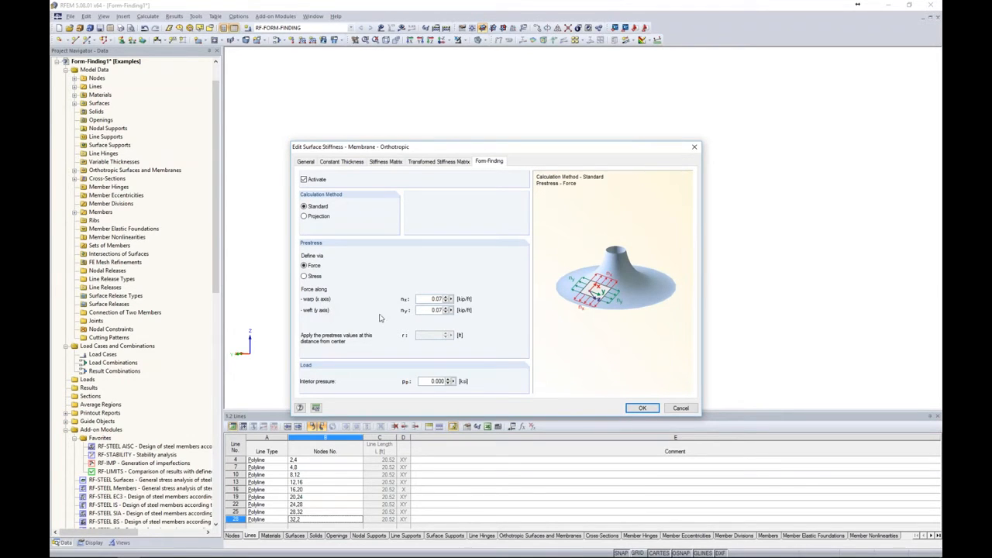
pyautogui.doubleClick(433, 299)
pyautogui.write('0.55')
pyautogui.doubleClick(434, 310)
pyautogui.click(629, 406)
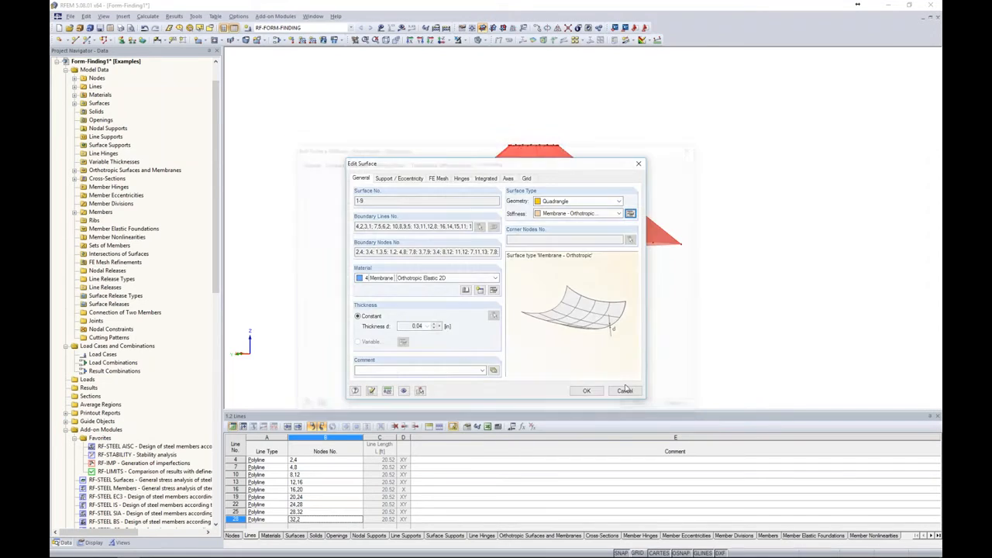
pyautogui.click(587, 391)
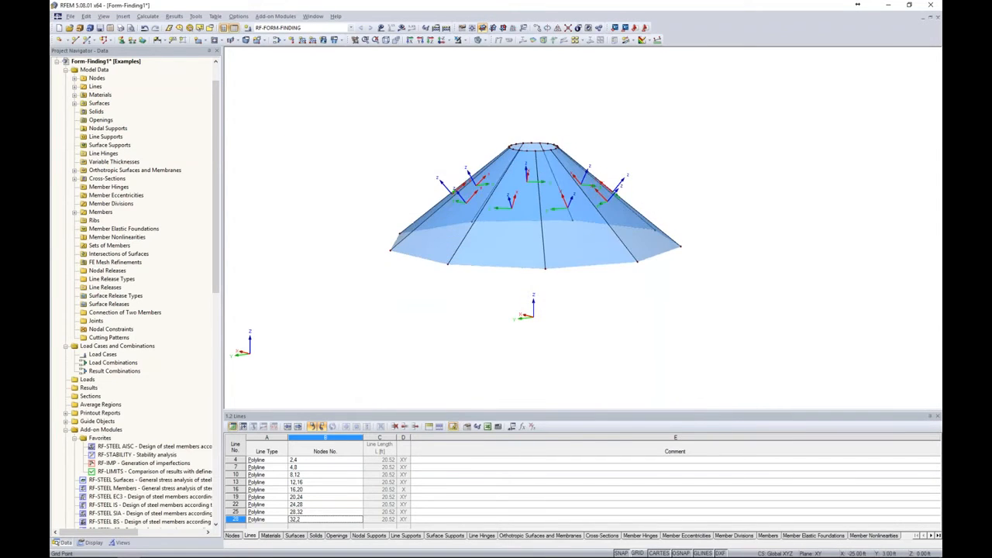
# - Hide the local axis systems of the cone surfaces and clear the surface selection
pyautogui.rightClick(579, 255)
pyautogui.click(613, 434)
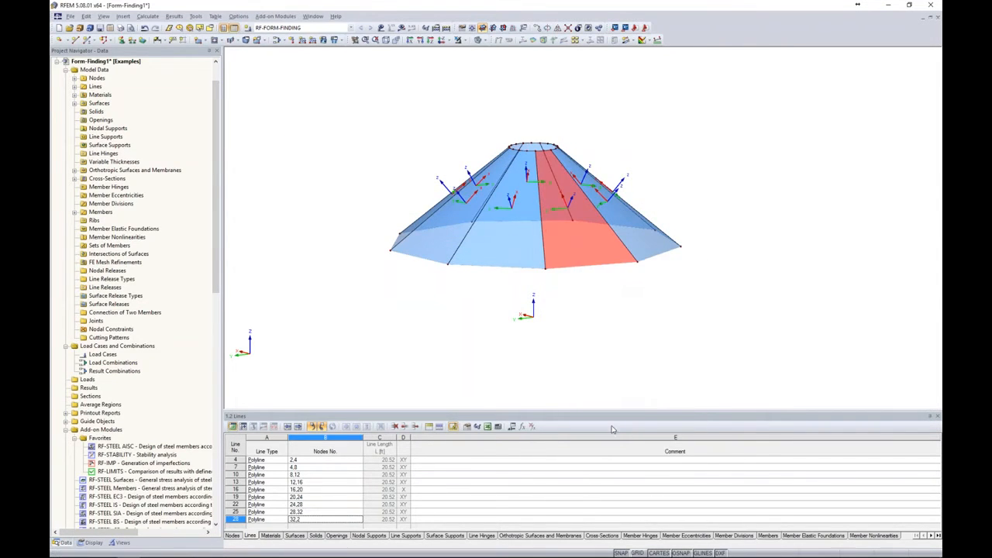
pyautogui.moveTo(624, 318); pyautogui.dragTo(606, 356, button='middle')
pyautogui.click(606, 355)
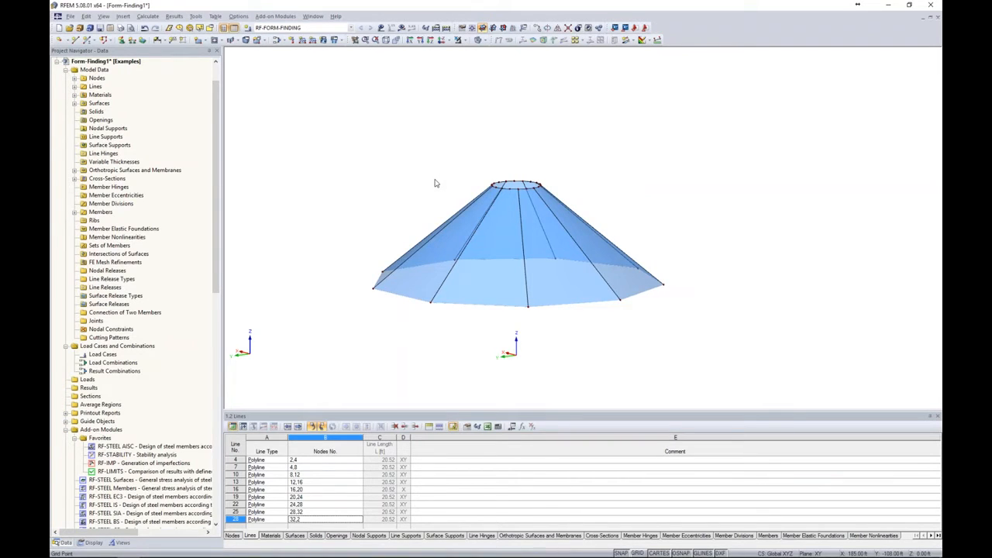
# - Place hinged nodal supports on all nodes around the cone's base
pyautogui.click(122, 40)
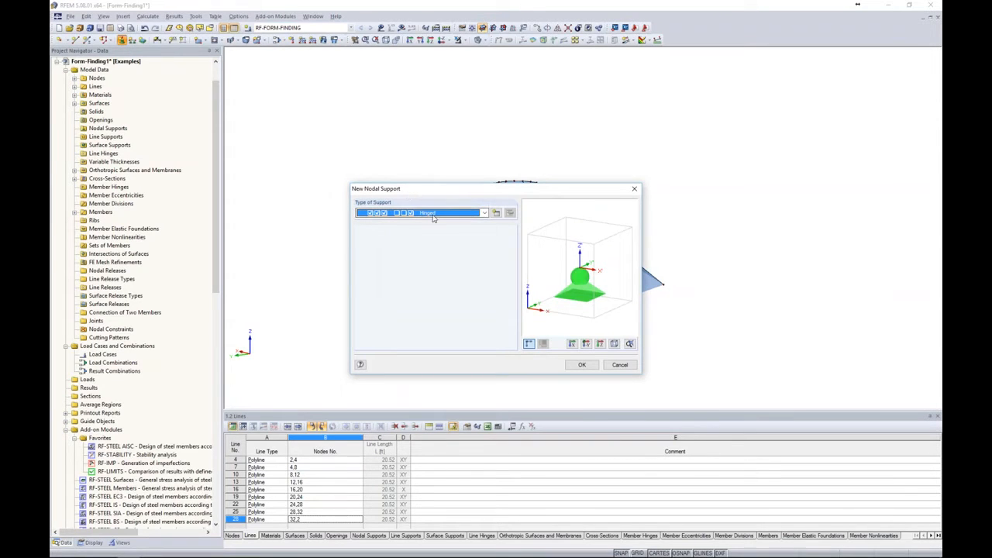
pyautogui.click(581, 364)
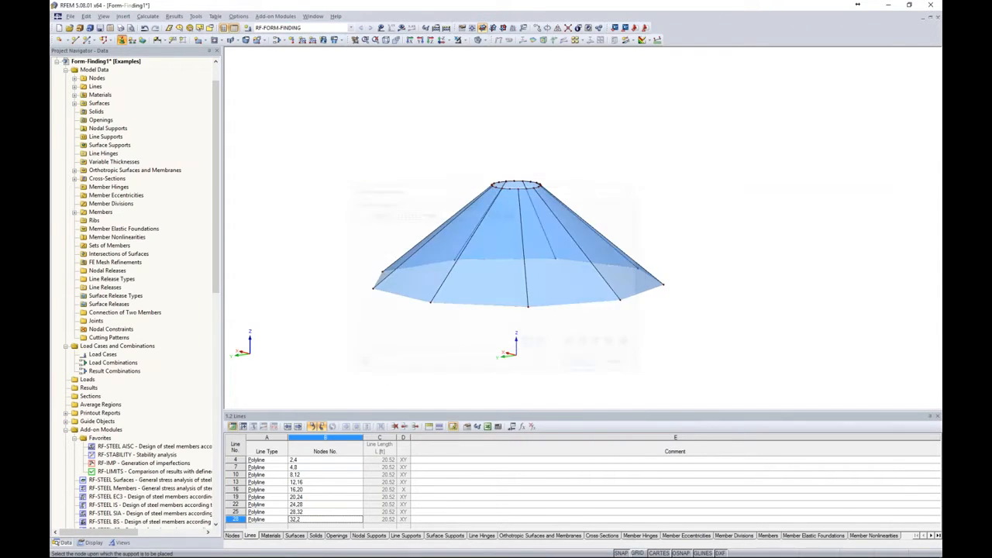
pyautogui.moveTo(353, 242); pyautogui.dragTo(729, 334)
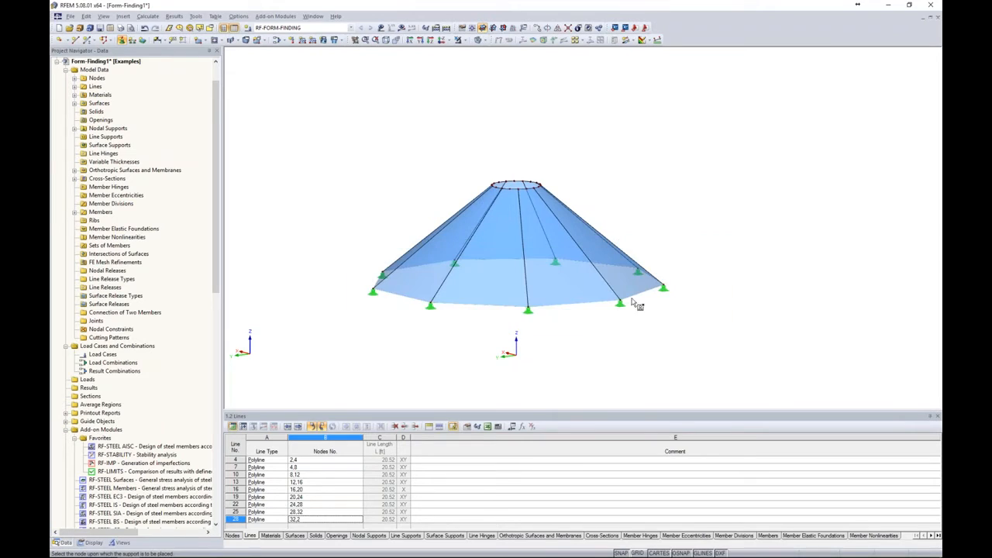
# - Place hinged line supports on the arc lines of the cone's upper ring
pyautogui.click(131, 40)
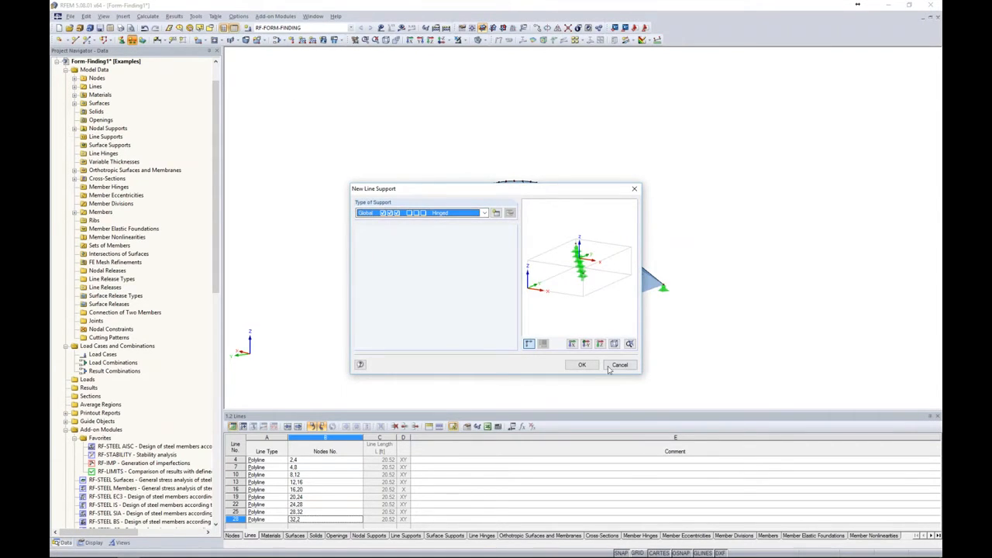
pyautogui.click(583, 365)
pyautogui.moveTo(470, 150); pyautogui.dragTo(580, 216)
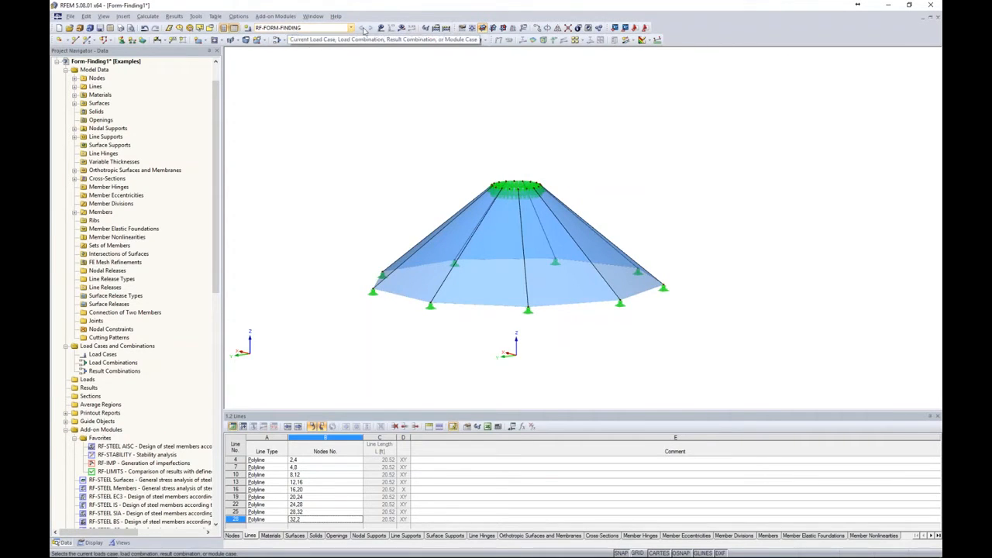
# - Run the RF-FORM-FINDING calculation and display the global deformations with a smooth color transition
pyautogui.click(401, 28)
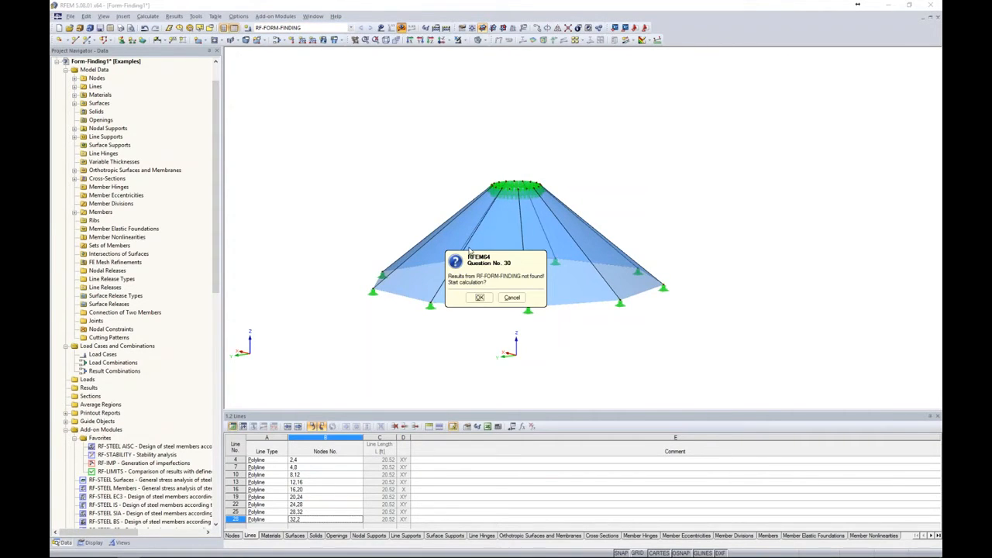
pyautogui.click(480, 297)
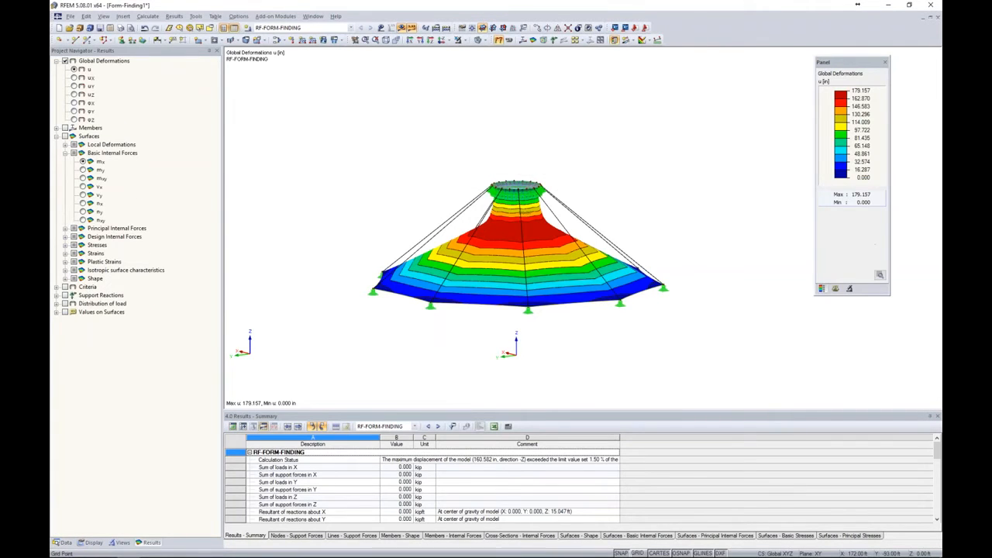
pyautogui.click(880, 276)
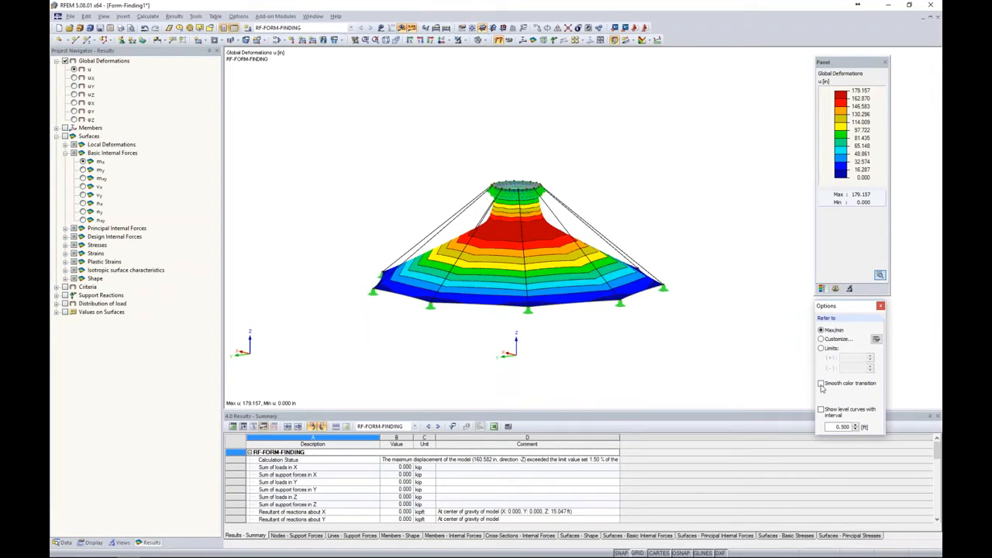
pyautogui.click(821, 384)
pyautogui.click(880, 305)
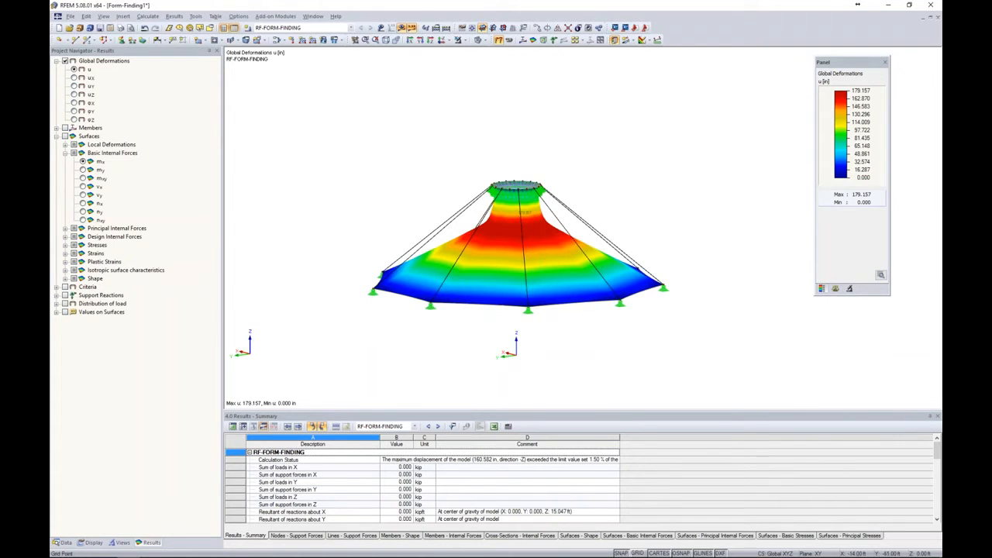
pyautogui.keyDown('ctrl'); pyautogui.moveTo(691, 224); pyautogui.dragTo(451, 369, button='middle'); pyautogui.keyUp('ctrl')
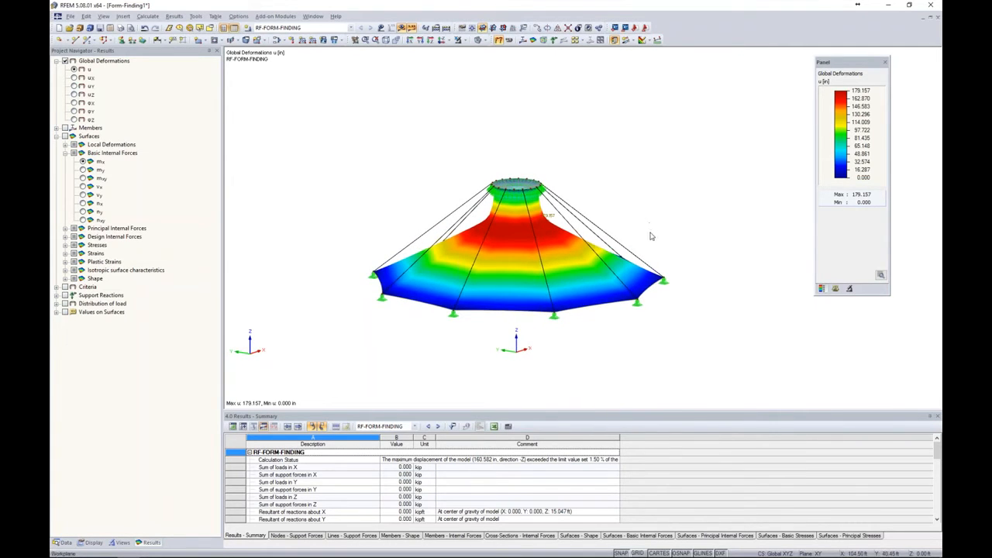
# - Open the orthotropic membrane stiffness of all nine surfaces for editing and switch their form-finding calculation method to Projection
pyautogui.moveTo(688, 250); pyautogui.dragTo(351, 200)
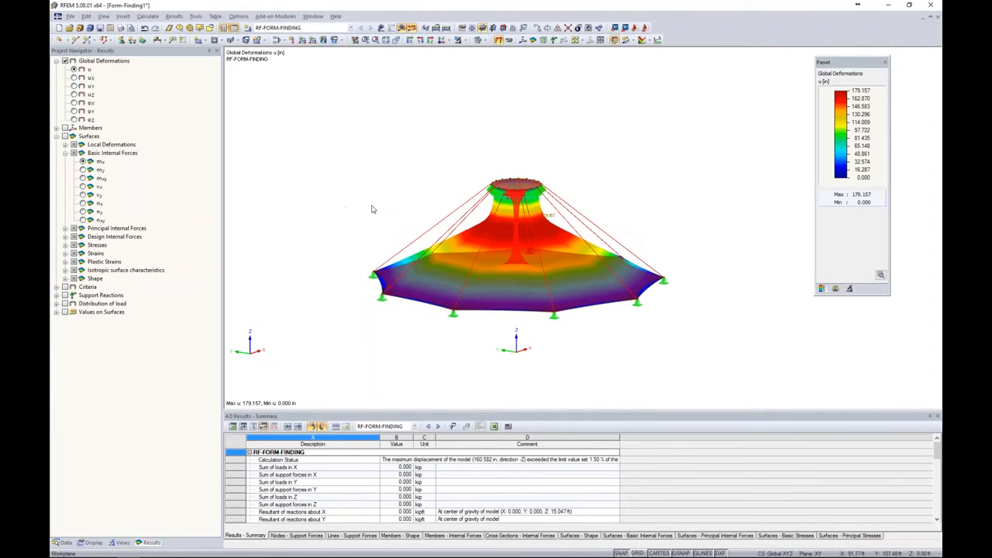
pyautogui.rightClick(535, 306)
pyautogui.moveTo(628, 313)
pyautogui.click(668, 313)
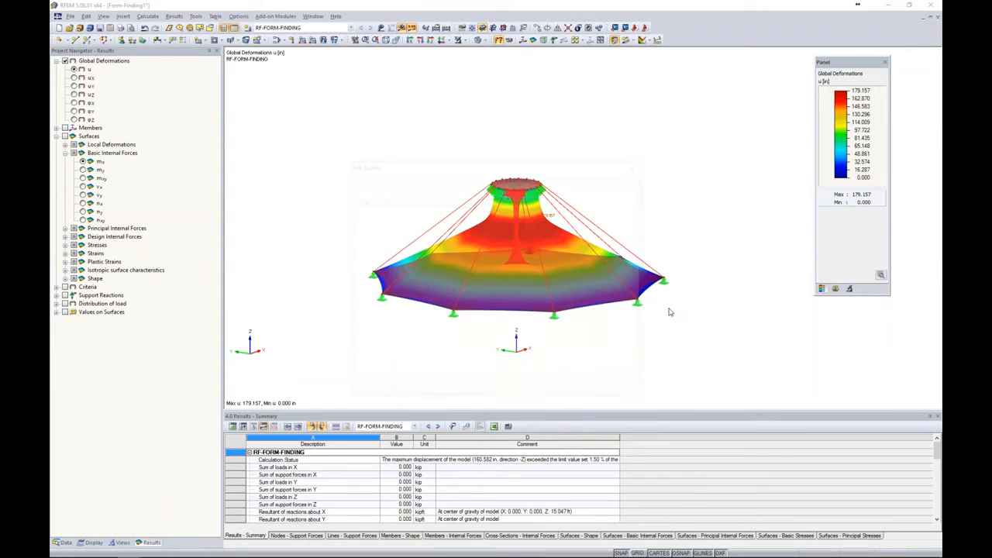
pyautogui.click(631, 216)
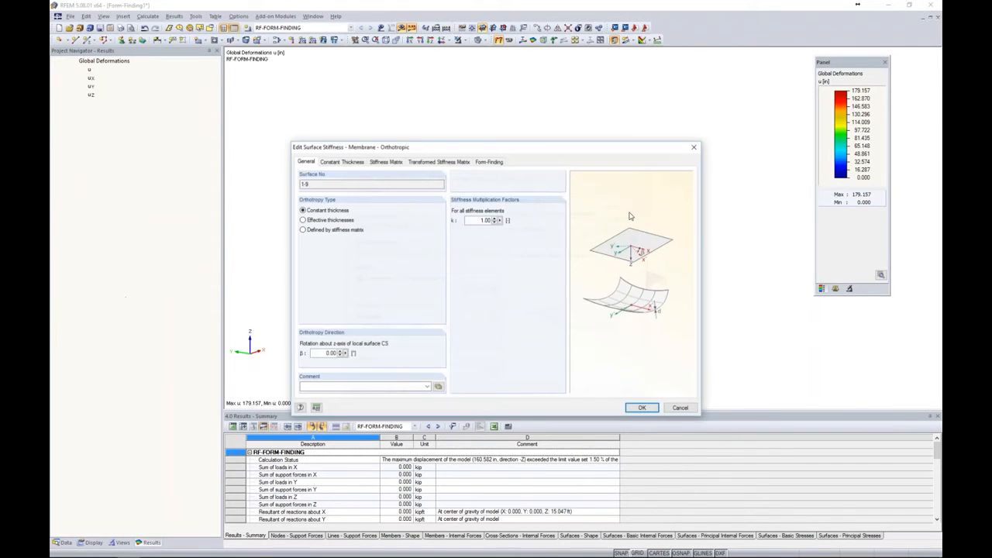
pyautogui.click(490, 162)
pyautogui.click(305, 217)
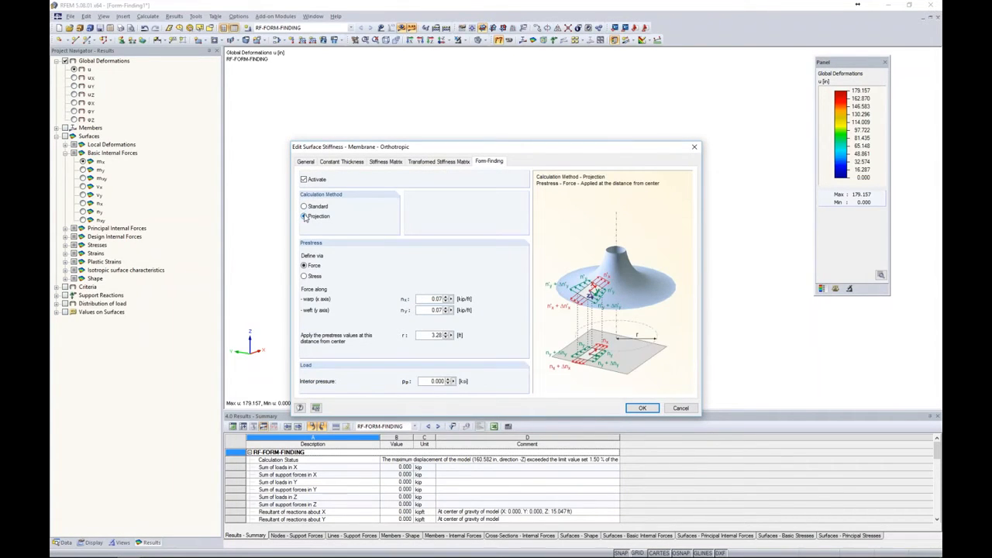
# - Set warp and weft prestress to 0.55 kip/ft at 1 ft from center for the nine surfaces, and accept deleting the existing results
pyautogui.moveTo(428, 299); pyautogui.dragTo(475, 299)
pyautogui.write('00.55')
pyautogui.press('Tab')
pyautogui.doubleClick(428, 335)
pyautogui.write('1')
pyautogui.click(641, 408)
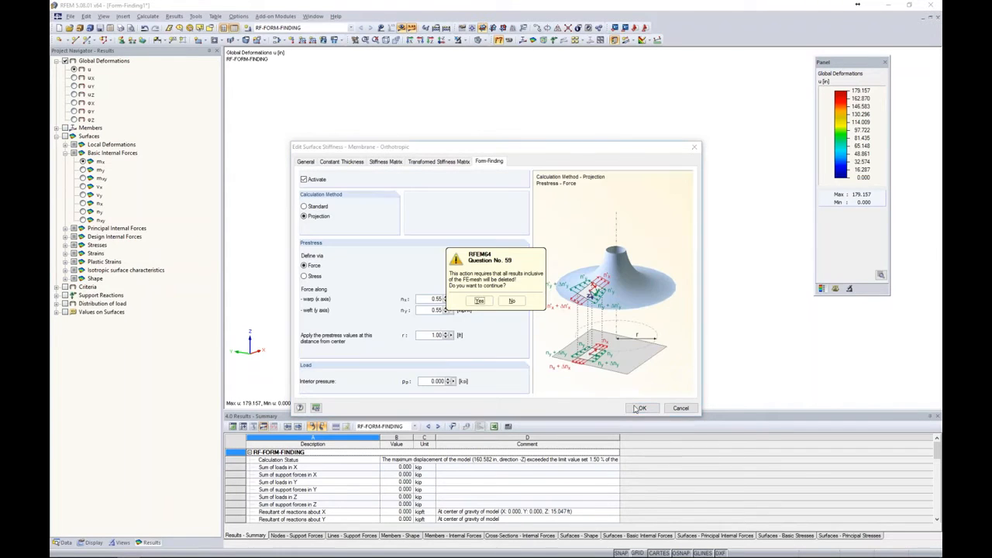
pyautogui.click(479, 300)
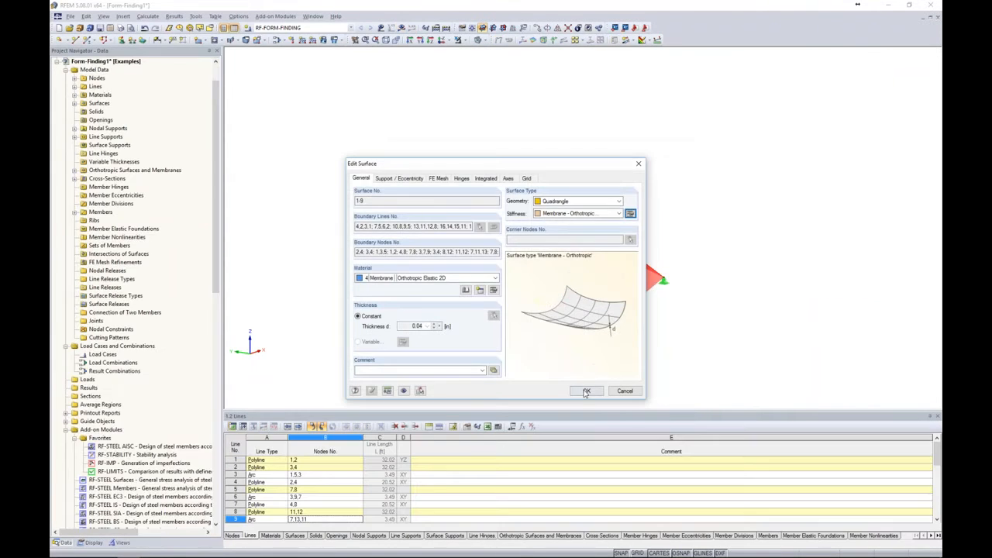
pyautogui.click(586, 392)
pyautogui.click(421, 82)
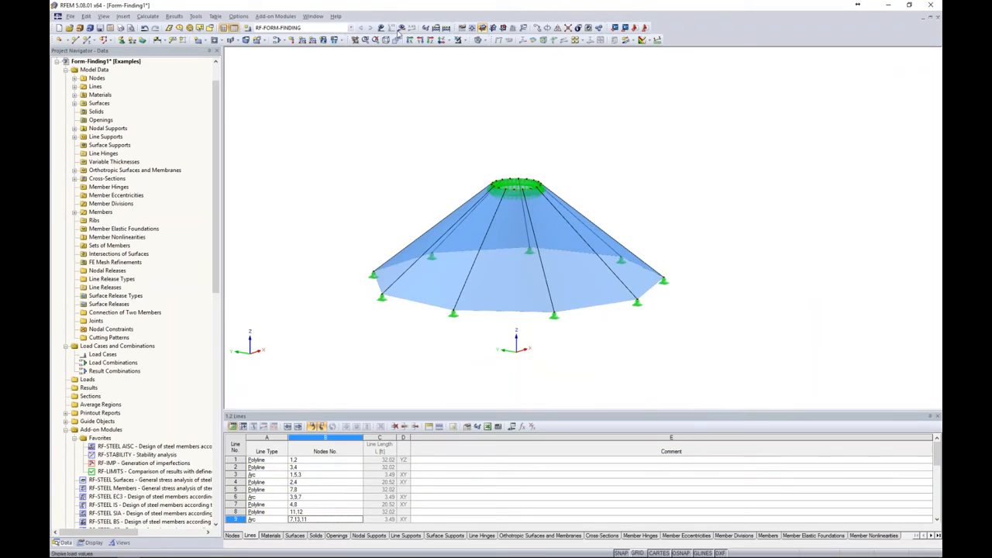
# - Recalculate RF-FORM-FINDING with the projection method and inspect the deformed cone shape from several angles
pyautogui.click(400, 28)
pyautogui.click(515, 301)
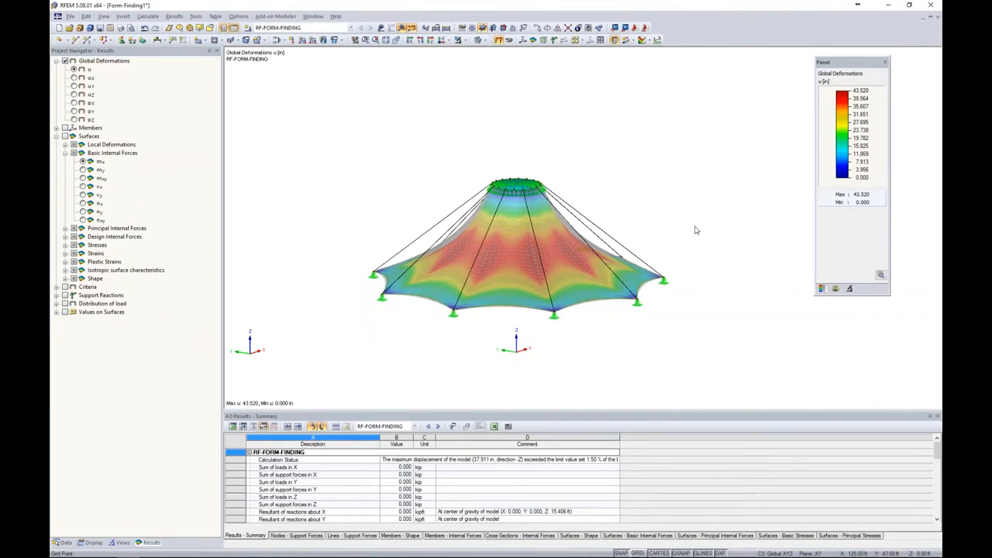
pyautogui.keyDown('ctrl'); pyautogui.moveTo(735, 313); pyautogui.dragTo(702, 349, button='middle'); pyautogui.keyUp('ctrl')
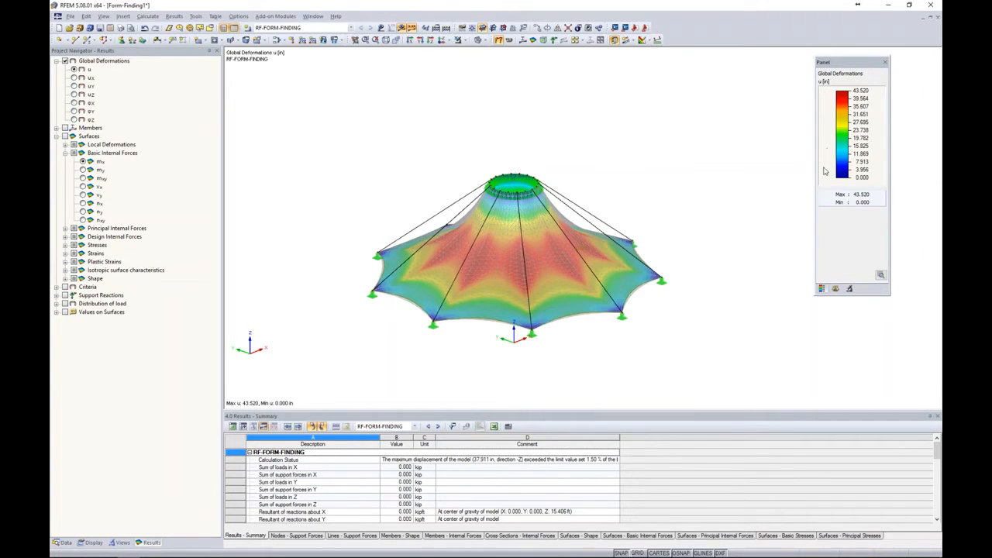
pyautogui.scroll(-2, 632, 179)
pyautogui.scroll(3, 628, 188)
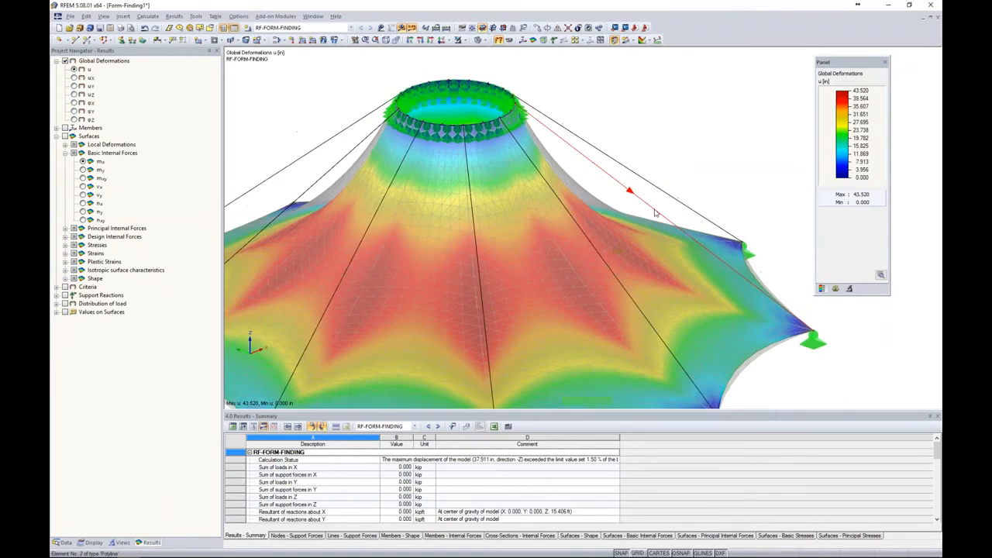
pyautogui.scroll(-3, 647, 200)
pyautogui.scroll(4, 648, 200)
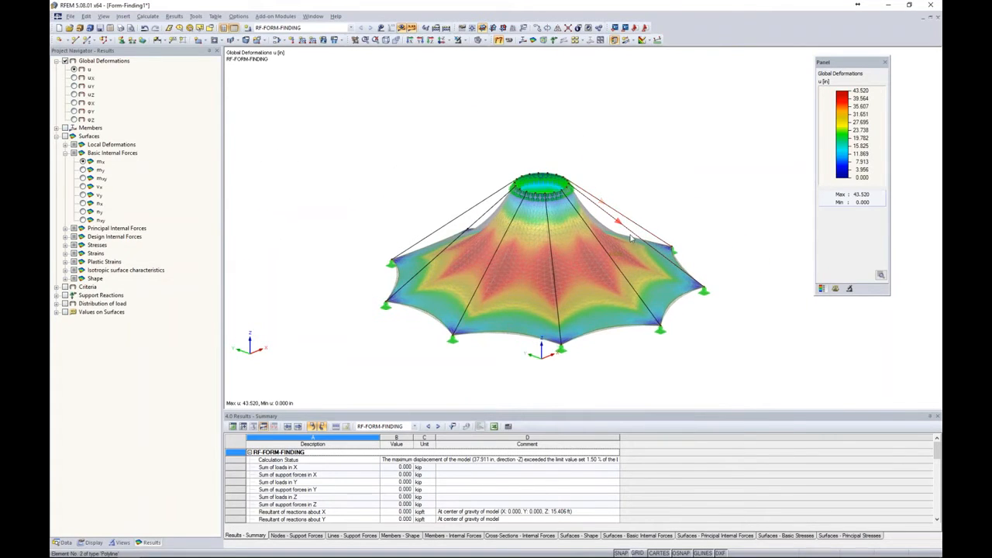
# - Display the basic internal force n-x on the membrane surfaces and examine its distribution over the cone
pyautogui.click(65, 137)
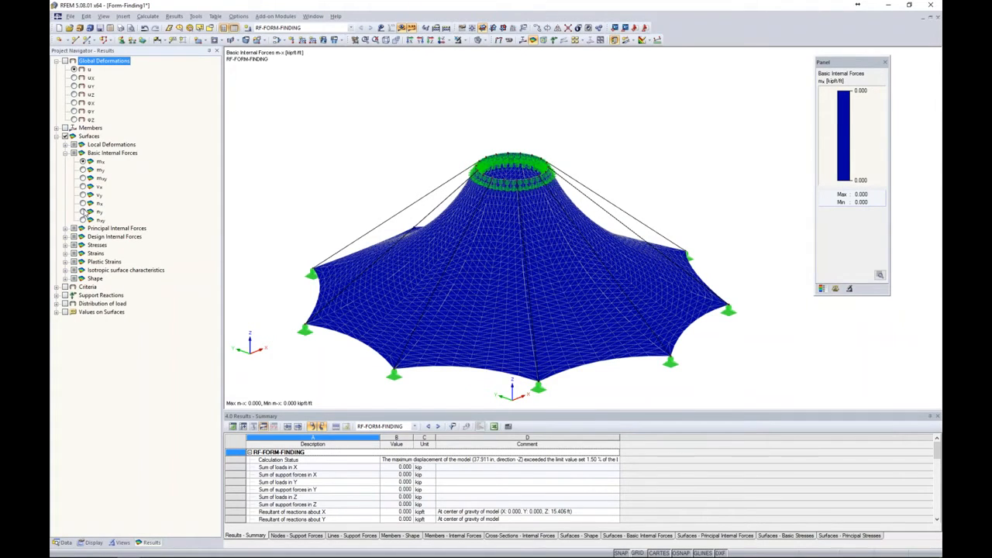
pyautogui.click(82, 204)
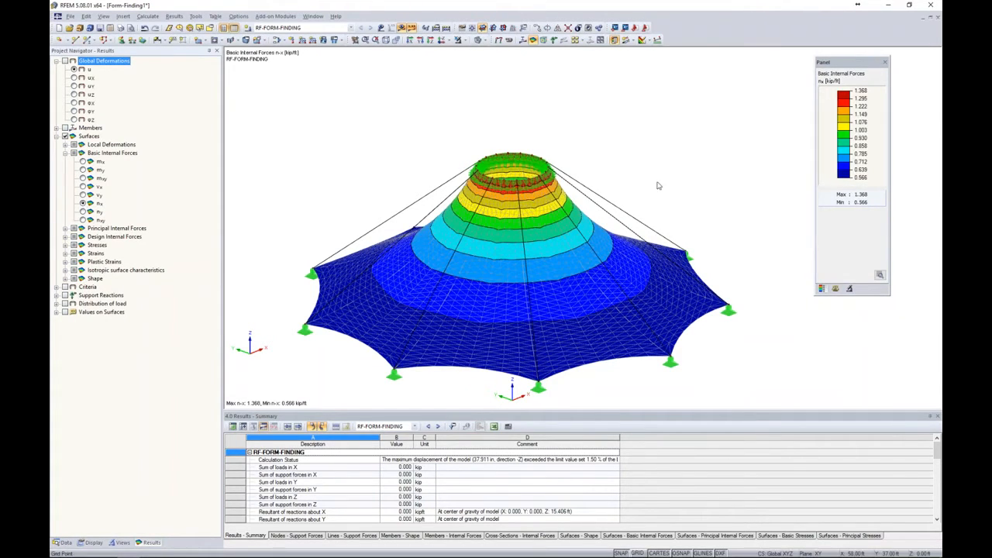
pyautogui.moveTo(660, 179); pyautogui.dragTo(697, 139, button='middle')
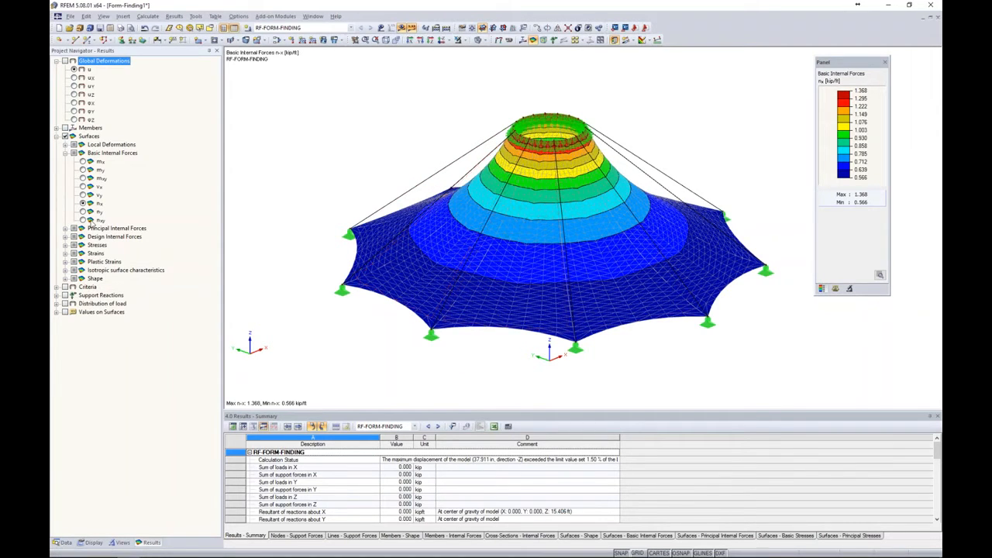
# - Display the basic internal force n-y on the membrane surfaces with a smooth color transition
pyautogui.click(82, 211)
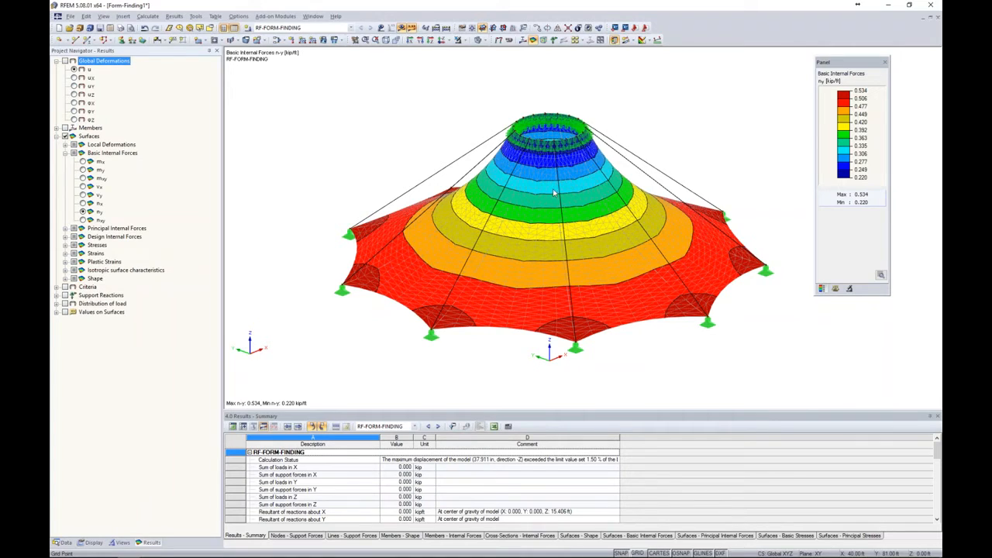
pyautogui.click(881, 275)
pyautogui.click(820, 383)
pyautogui.click(881, 306)
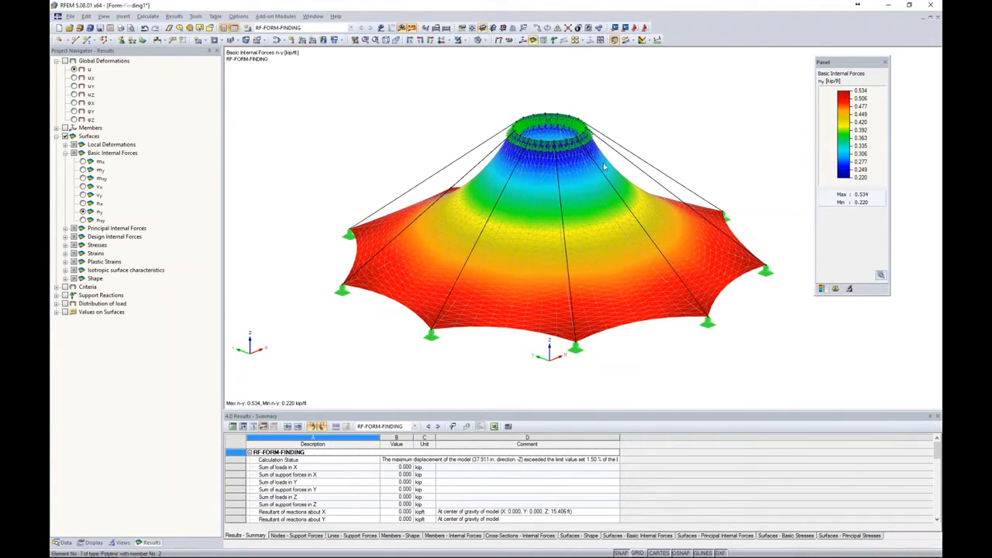
# - Create load case LC1 described as Dead, in the Dead action category with self-weight active at factor -1.000 in Z
pyautogui.click(247, 28)
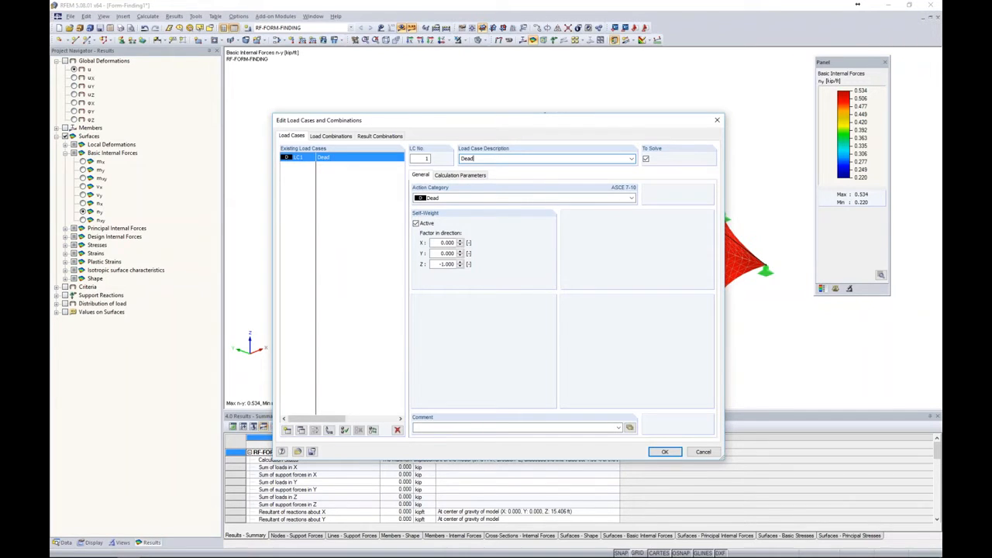
pyautogui.click(442, 199)
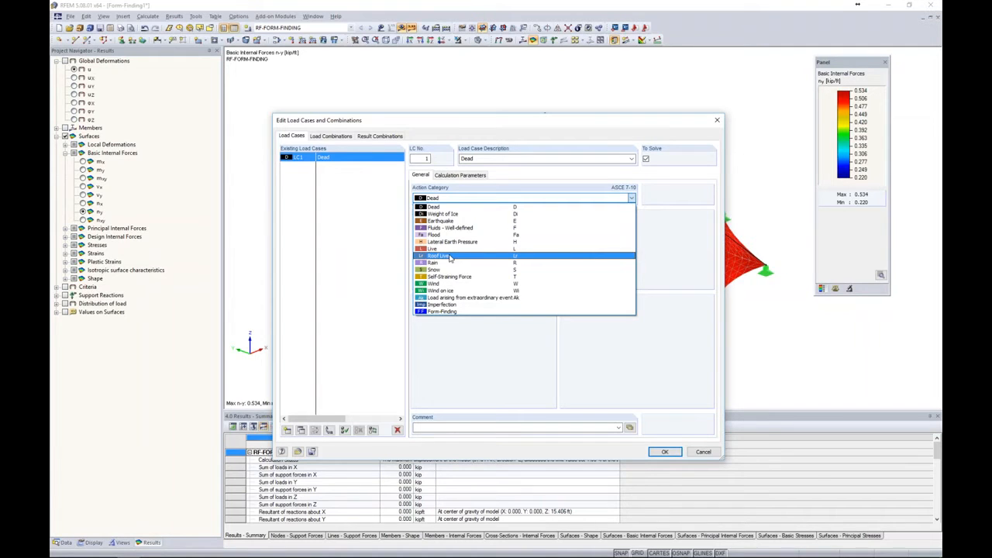
pyautogui.click(358, 257)
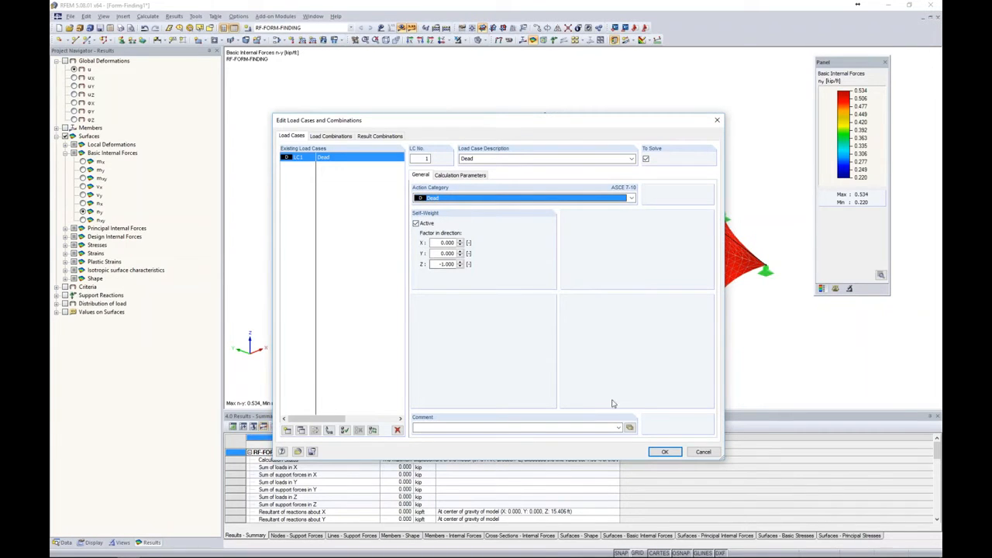
pyautogui.click(666, 452)
pyautogui.keyDown('ctrl'); pyautogui.moveTo(709, 361); pyautogui.dragTo(669, 339, button='middle'); pyautogui.keyUp('ctrl')
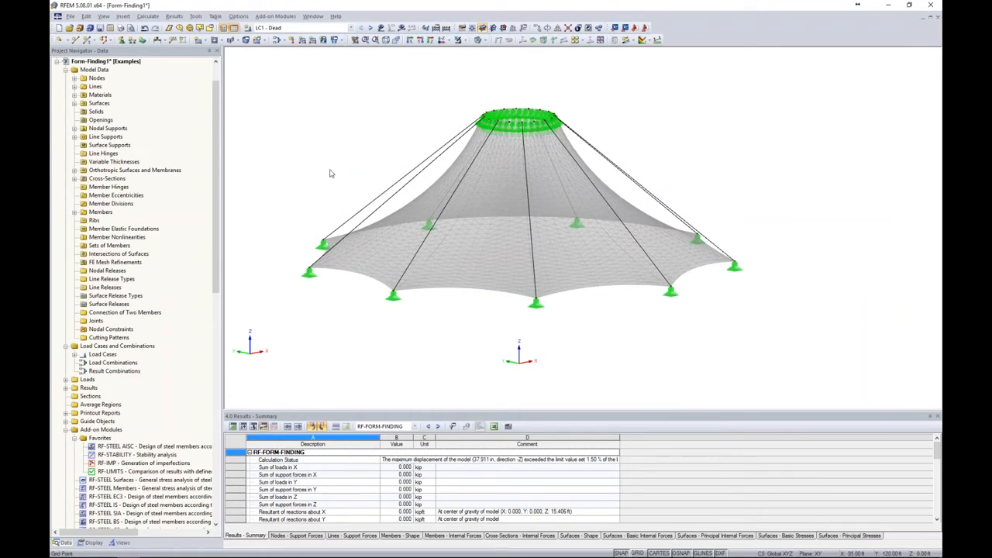
# - Start a new surface load in the Dead load case and change the unit for area loads to psf
pyautogui.click(323, 41)
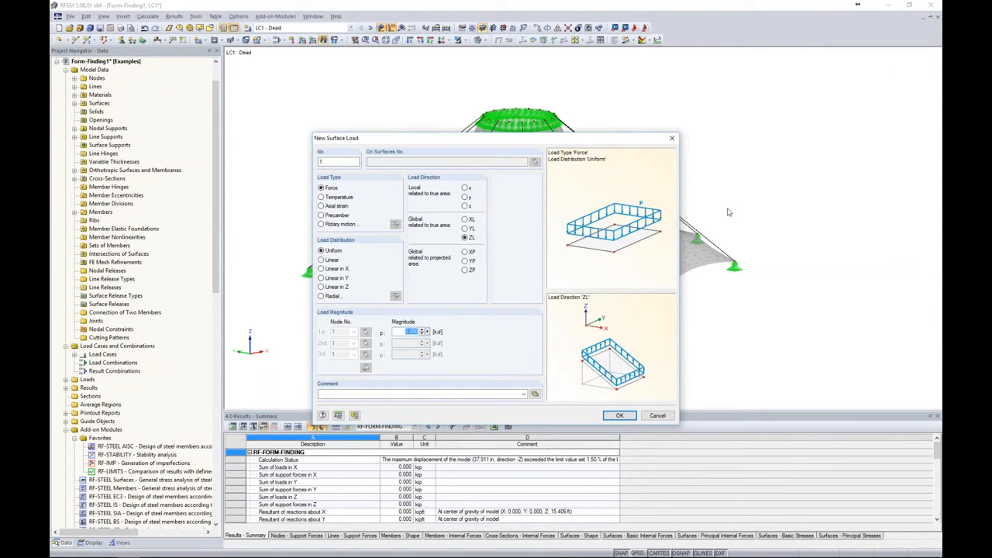
pyautogui.moveTo(409, 332); pyautogui.dragTo(413, 332)
pyautogui.click(339, 416)
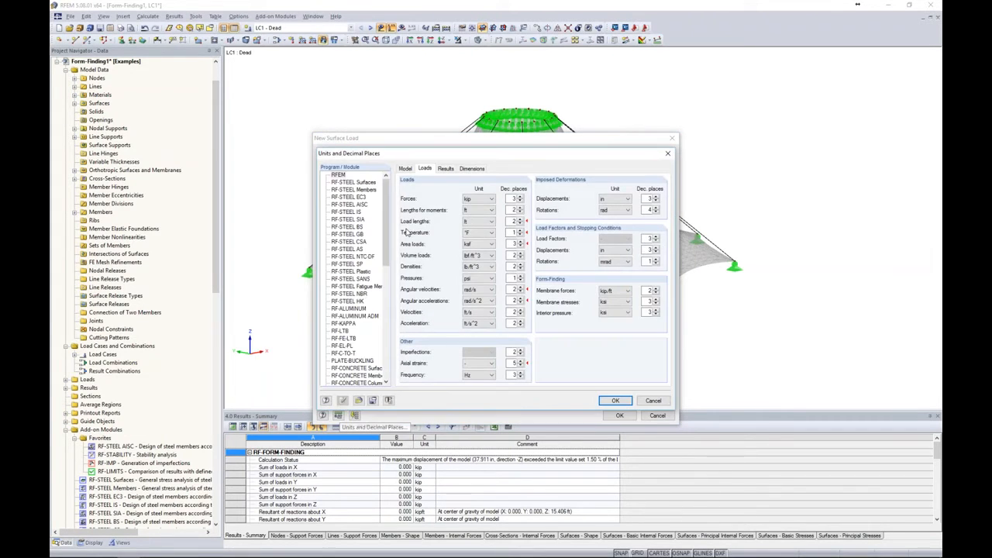
pyautogui.click(478, 246)
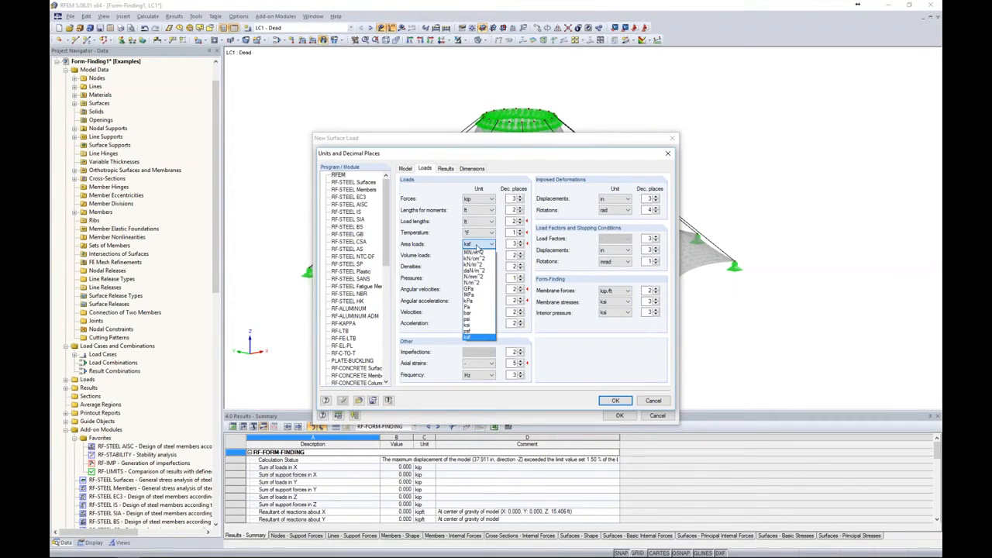
pyautogui.click(473, 335)
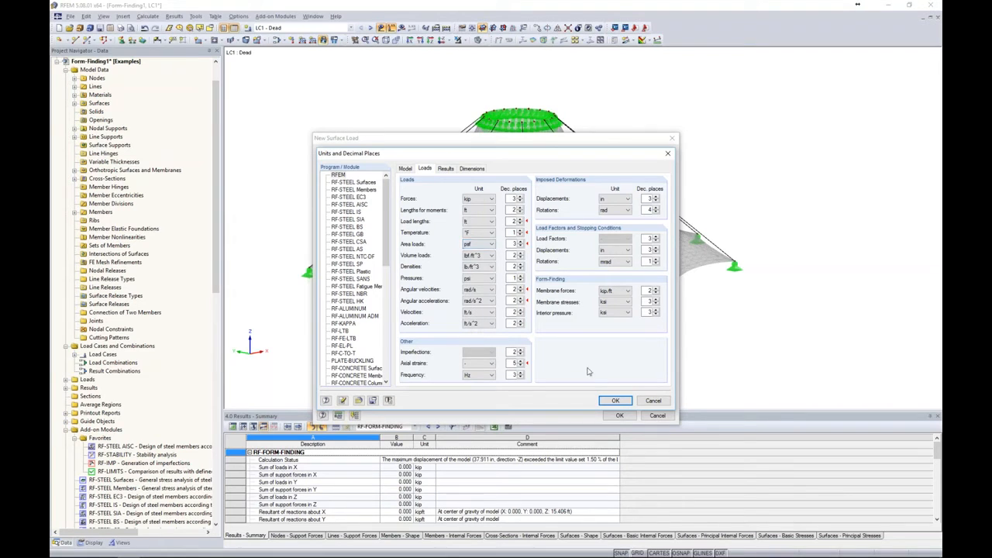
pyautogui.click(613, 401)
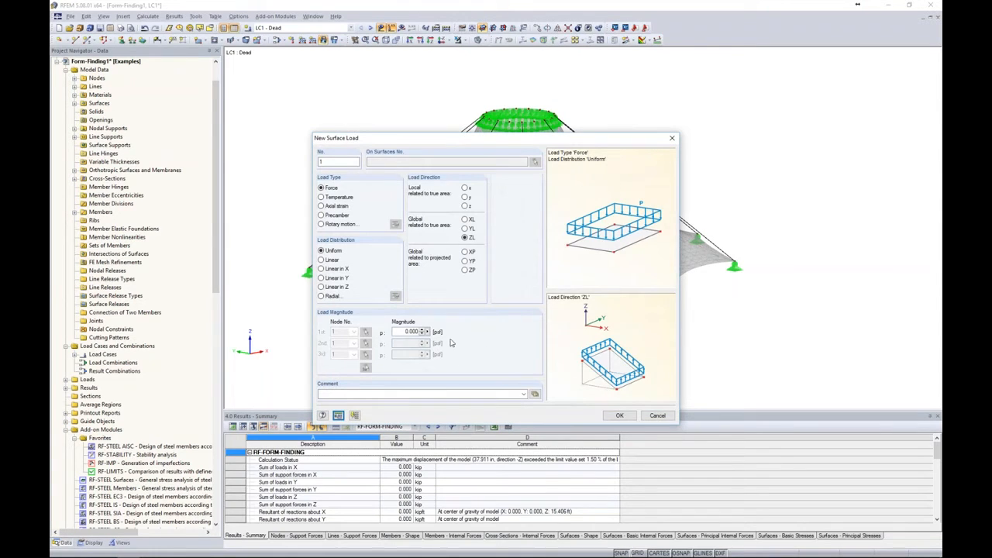
# - Apply a uniform -1 psf surface load in the global ZL direction to the membrane surfaces of the Dead load case
pyautogui.write('-1')
pyautogui.click(618, 416)
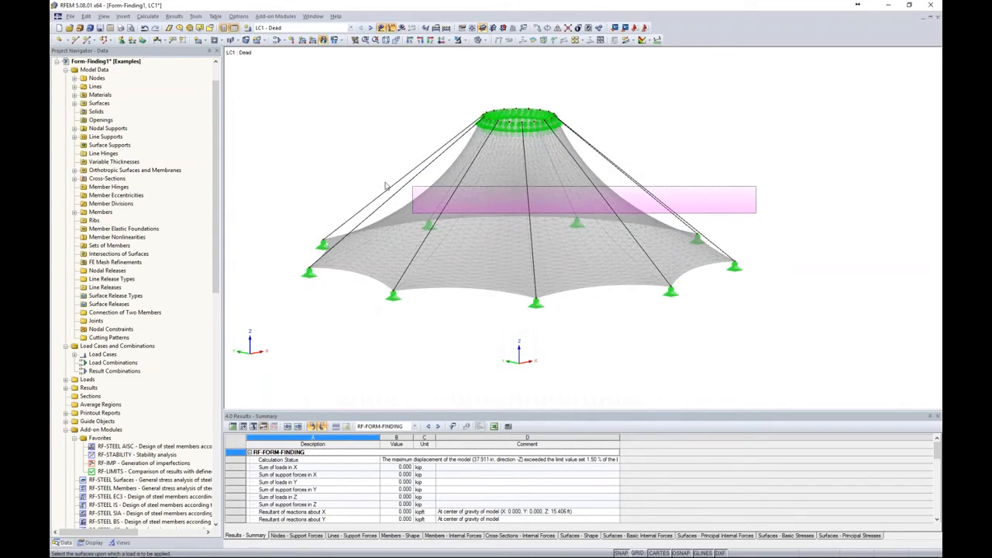
pyautogui.click(334, 164)
pyautogui.press('Escape')
pyautogui.keyDown('ctrl'); pyautogui.moveTo(794, 166); pyautogui.dragTo(447, 244, button='middle'); pyautogui.keyUp('ctrl')
pyautogui.keyDown('ctrl'); pyautogui.moveTo(677, 342); pyautogui.dragTo(866, 307, button='middle'); pyautogui.keyUp('ctrl')
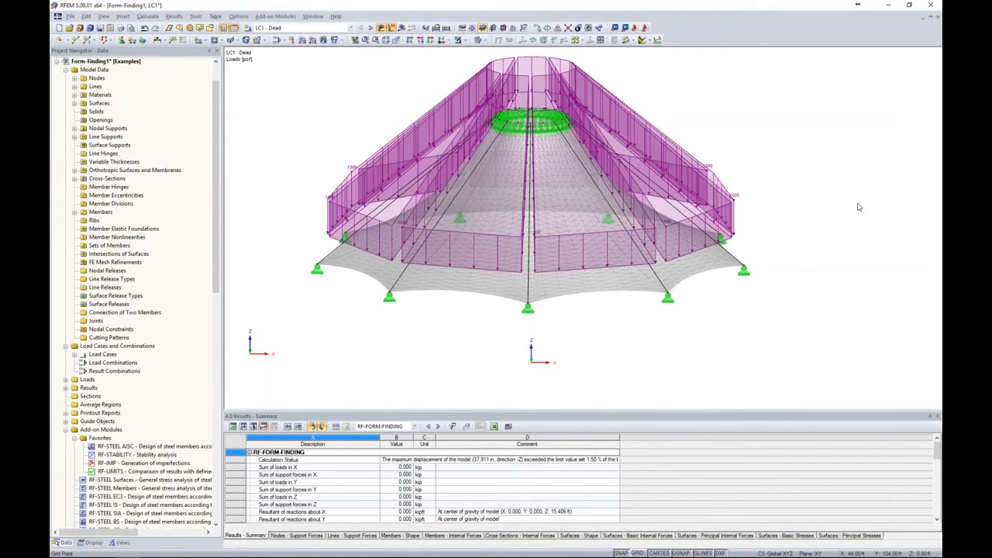
pyautogui.scroll(-2, 831, 192)
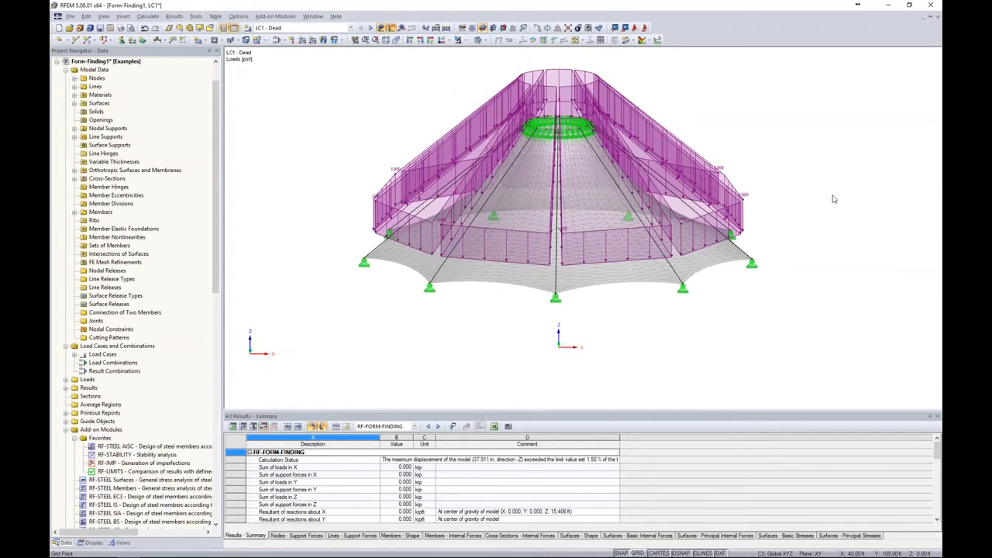
pyautogui.moveTo(831, 192); pyautogui.dragTo(749, 199, button='middle')
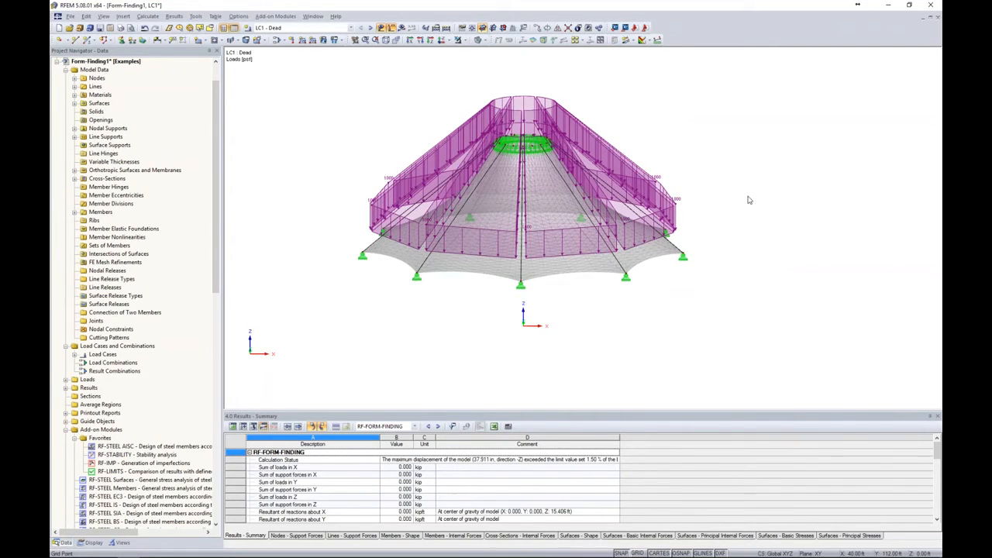
pyautogui.hotkey('alt', 'Tab')
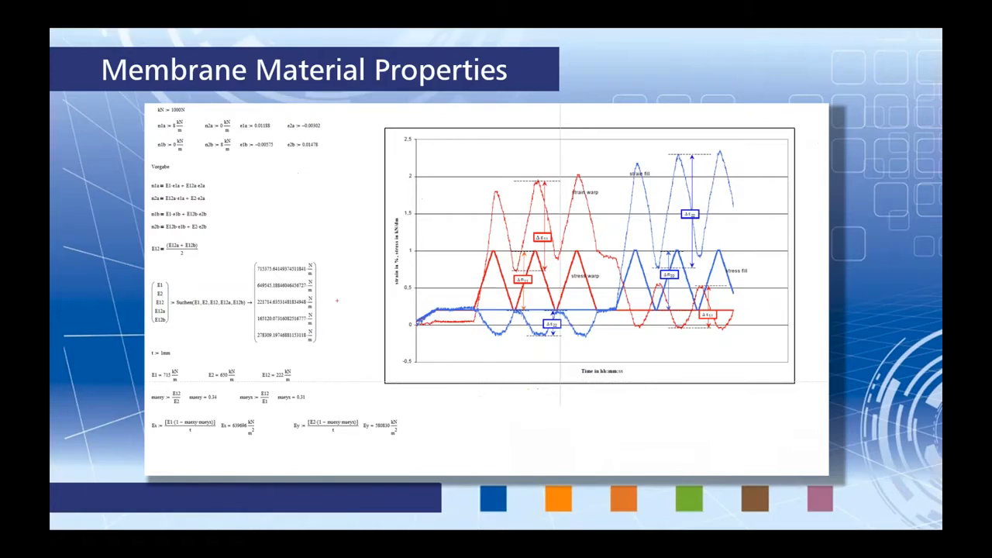
pyautogui.press('Right')
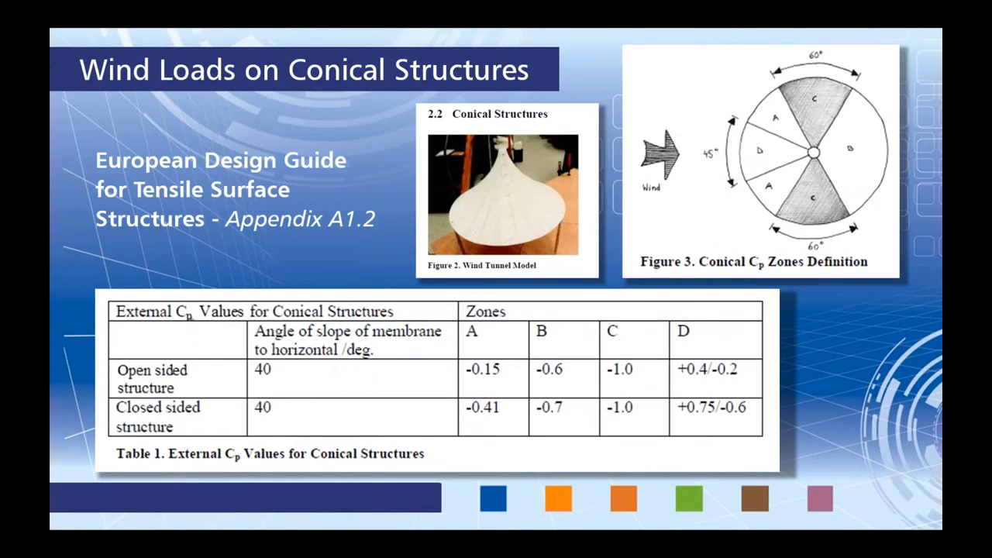
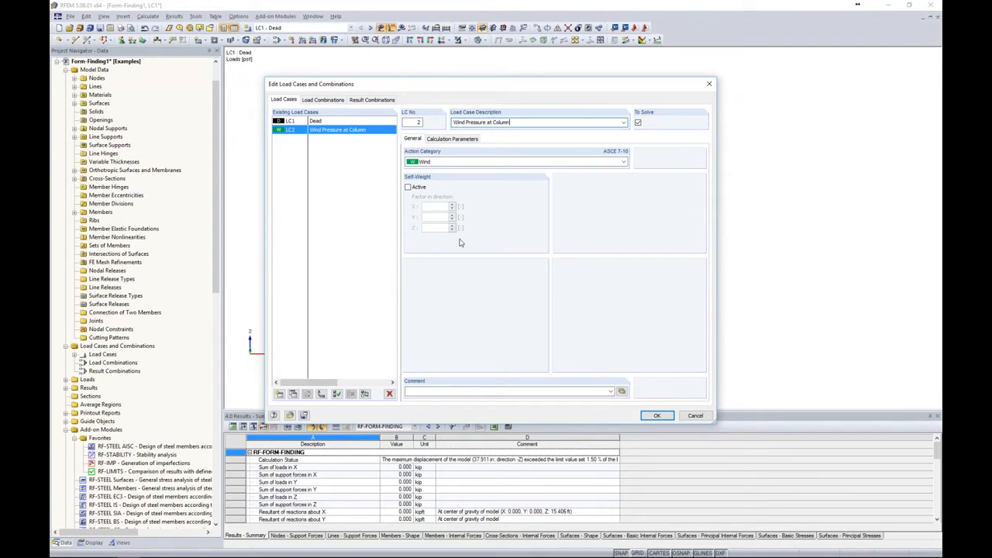
# - Create load case LC2 described as Wind Pressure at Column in the Wind category and display the model in plan view
pyautogui.click(657, 416)
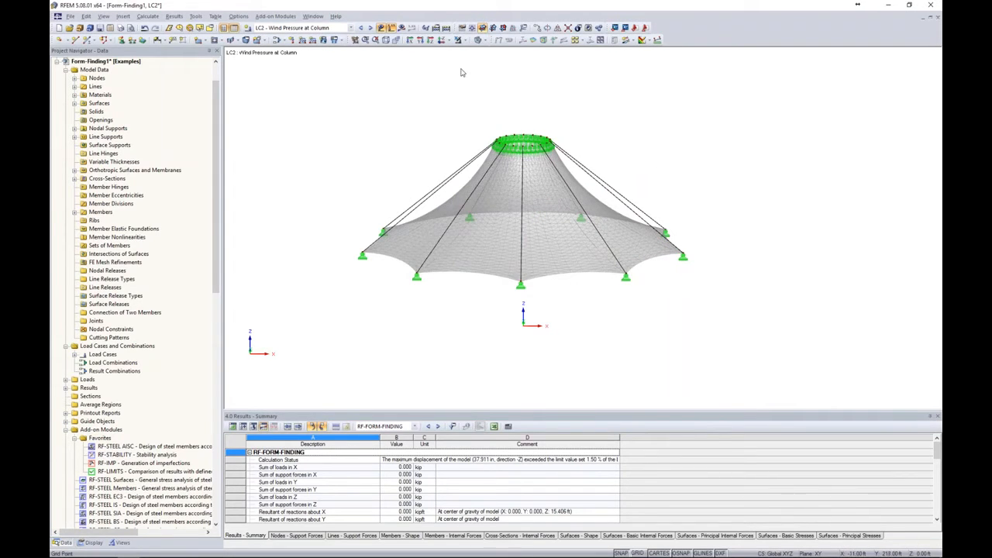
pyautogui.click(441, 40)
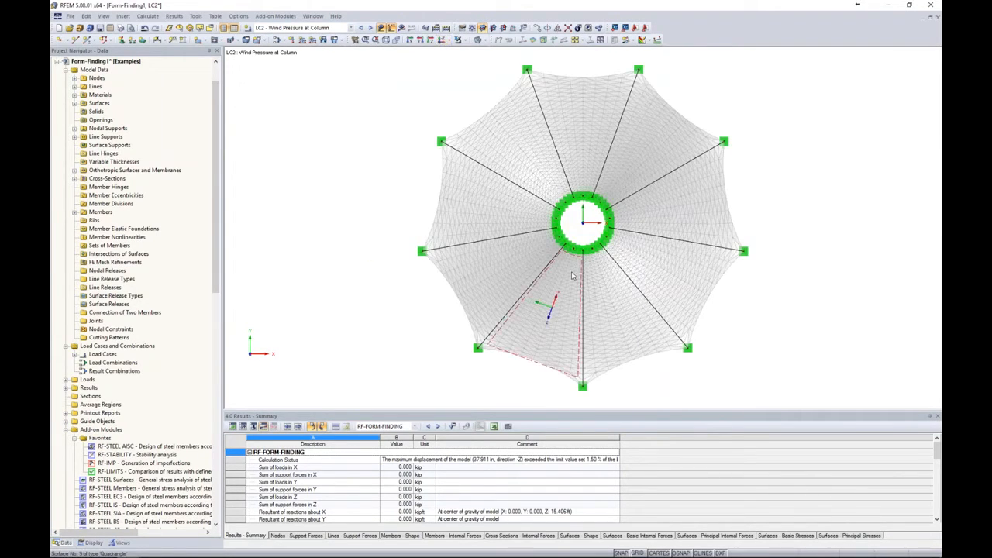
pyautogui.moveTo(653, 390); pyautogui.dragTo(613, 383, button='middle')
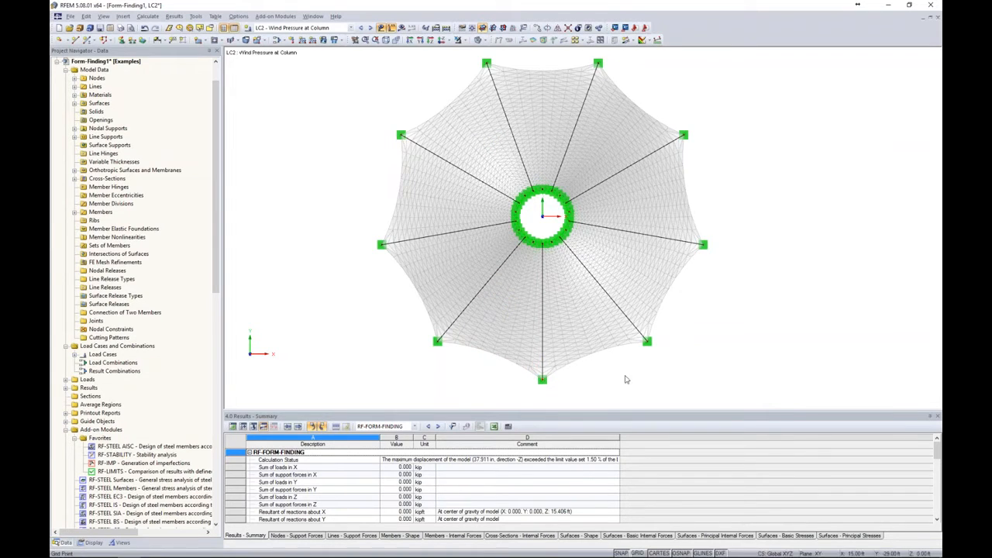
# - Copy the edge support node at X 0, Y -30 ft by rotating 22.50° about Z in both directions, without creating connecting lines or surfaces
pyautogui.click(547, 29)
pyautogui.write('0')
pyautogui.press('BackSpace')
pyautogui.write('1')
pyautogui.moveTo(448, 202); pyautogui.dragTo(488, 203)
pyautogui.write('22.50')
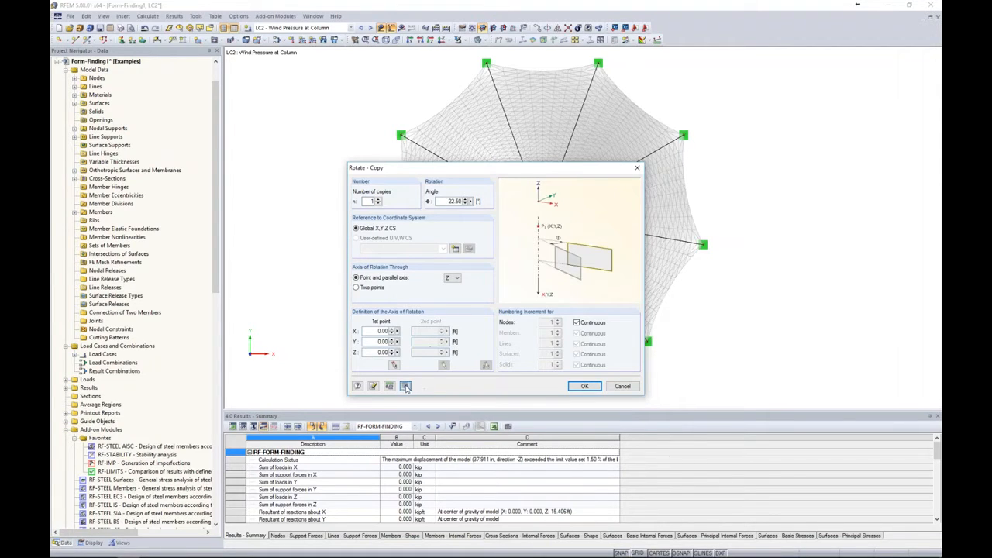
pyautogui.click(405, 386)
pyautogui.click(356, 172)
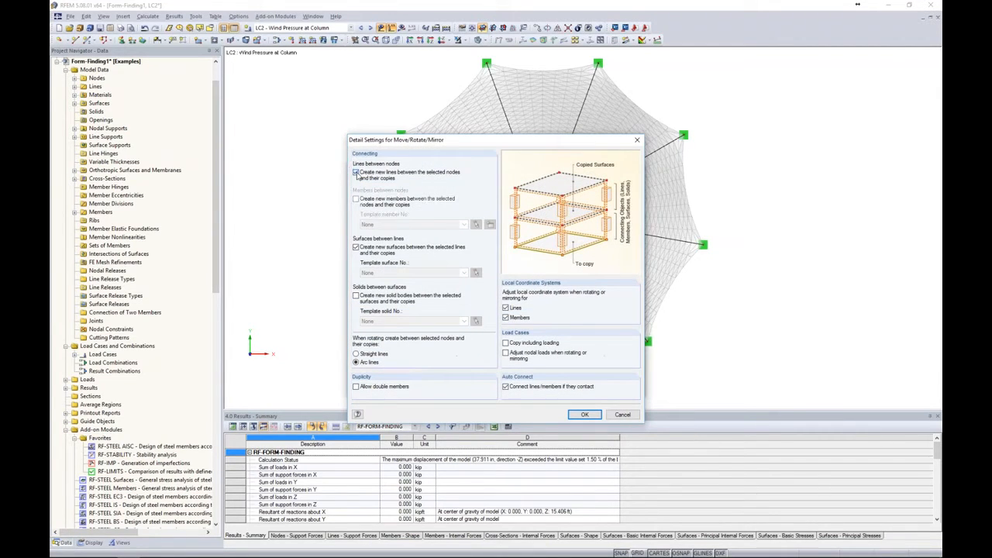
pyautogui.click(355, 247)
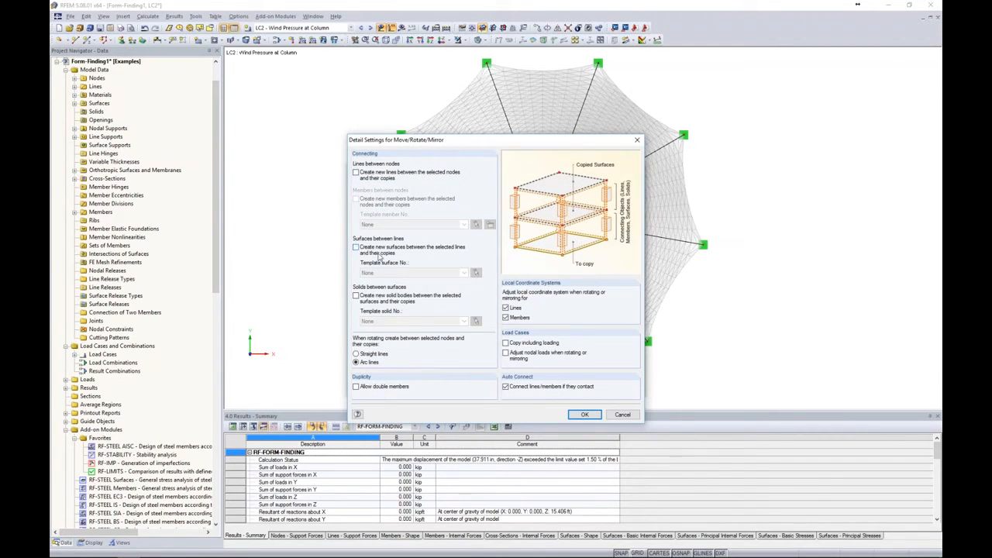
pyautogui.click(582, 414)
pyautogui.click(585, 386)
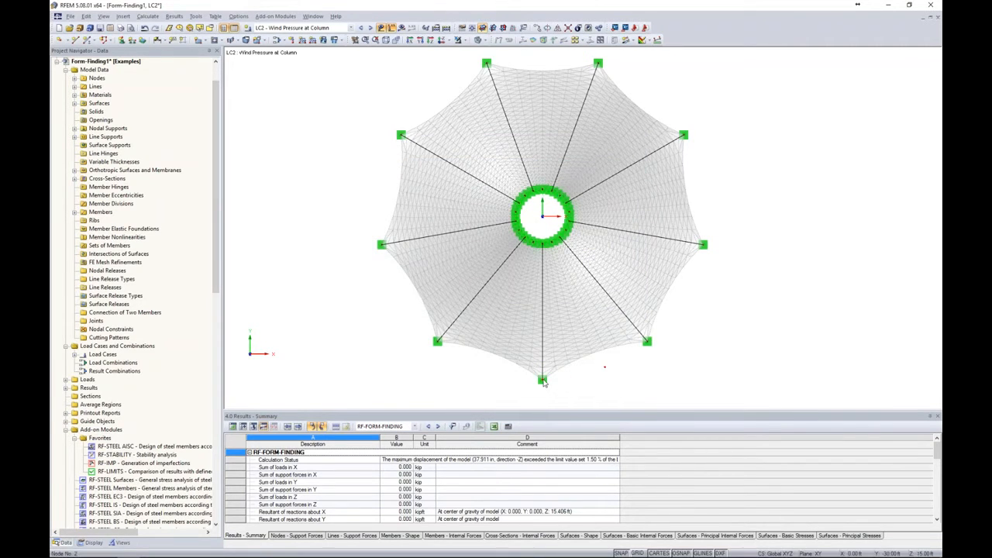
pyautogui.click(547, 30)
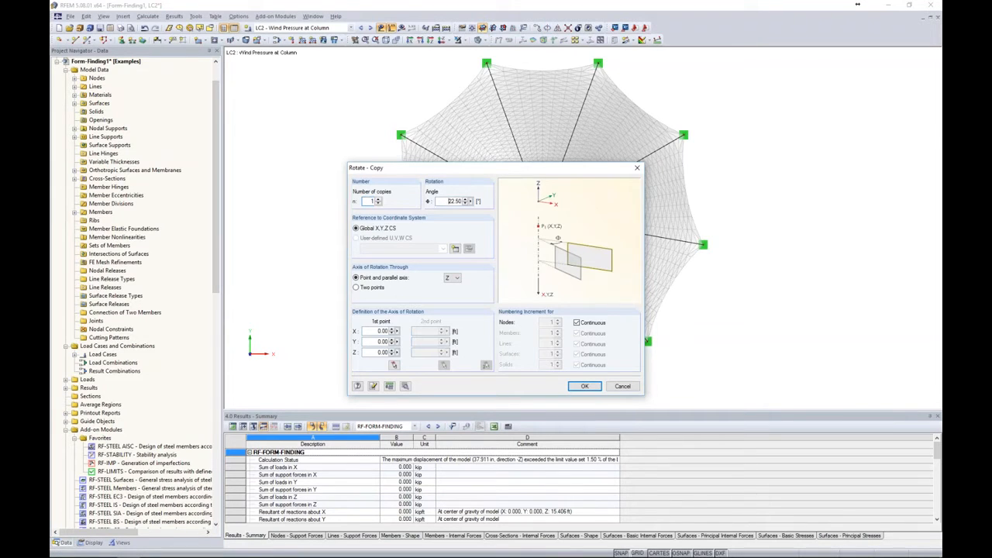
pyautogui.click(584, 386)
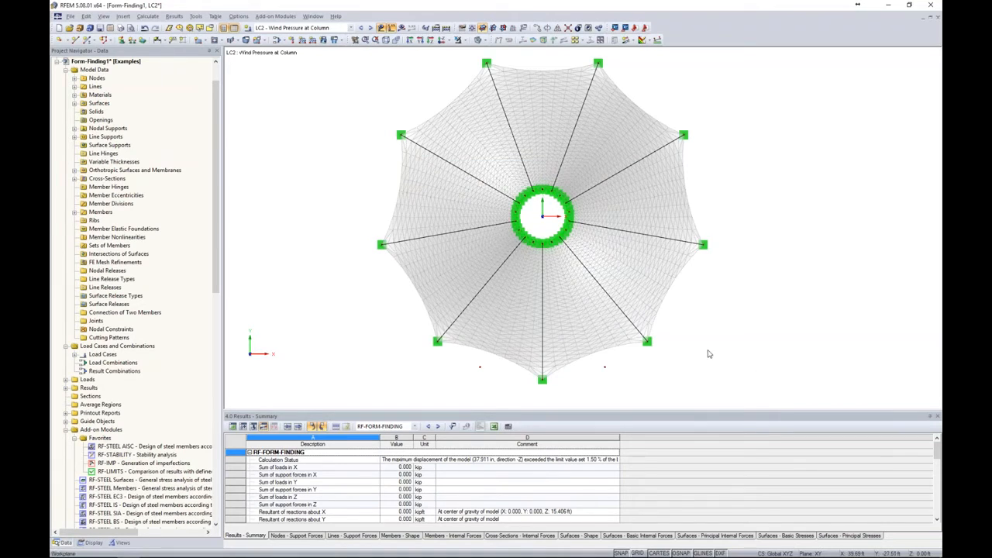
# - Set up a uniform free polygon load in the XY plane on surfaces 1-9, in local z direction with magnitude -9 psf
pyautogui.click(324, 42)
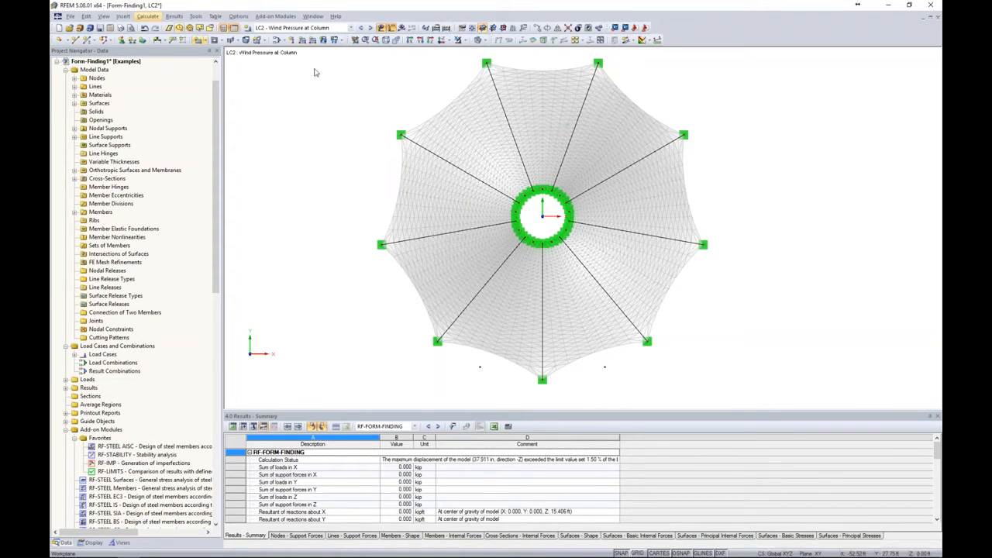
pyautogui.click(342, 42)
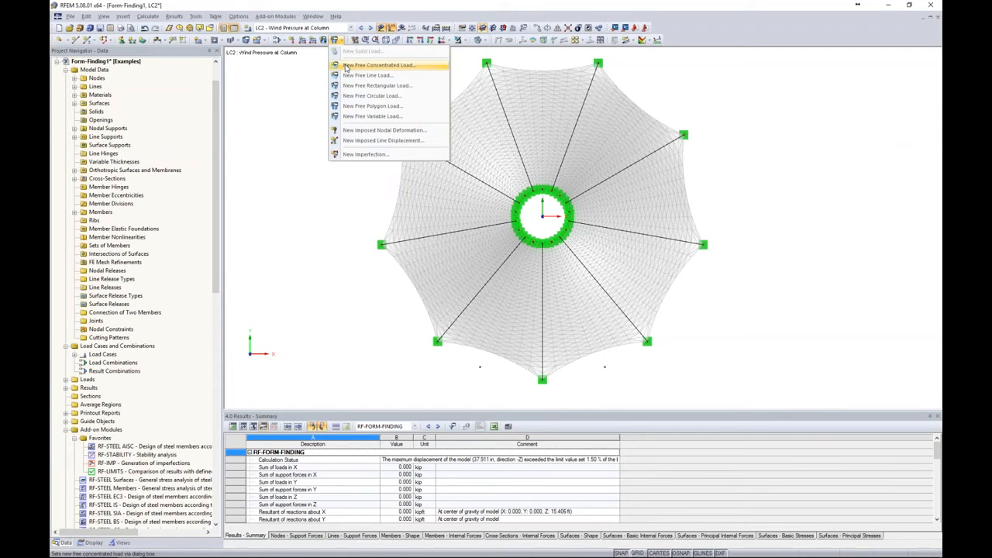
pyautogui.click(355, 107)
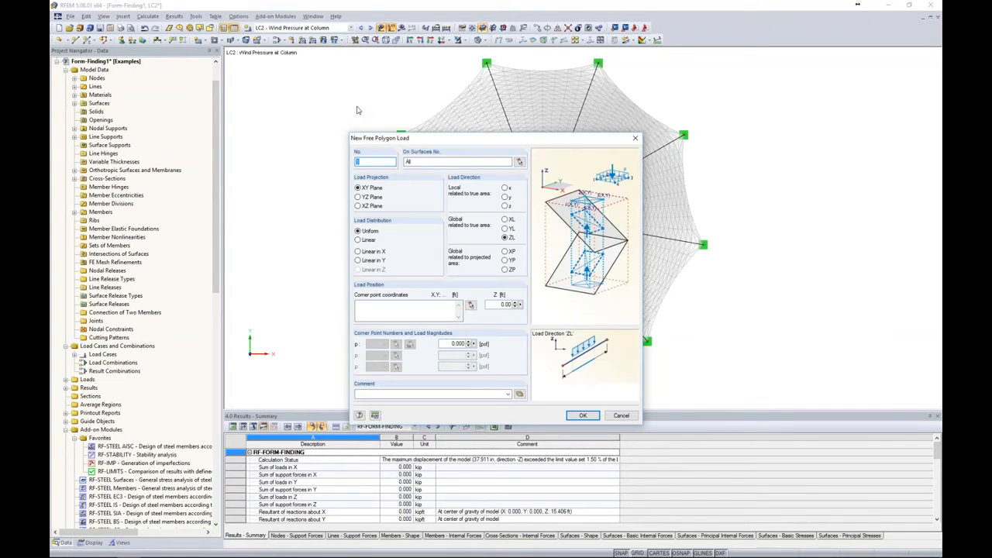
pyautogui.click(416, 162)
pyautogui.write('1-5')
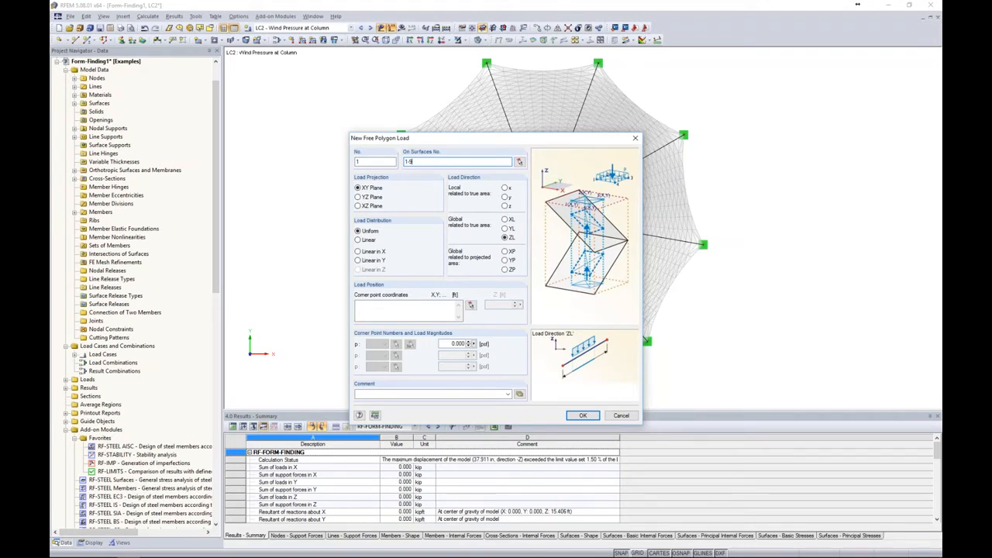
pyautogui.click(505, 206)
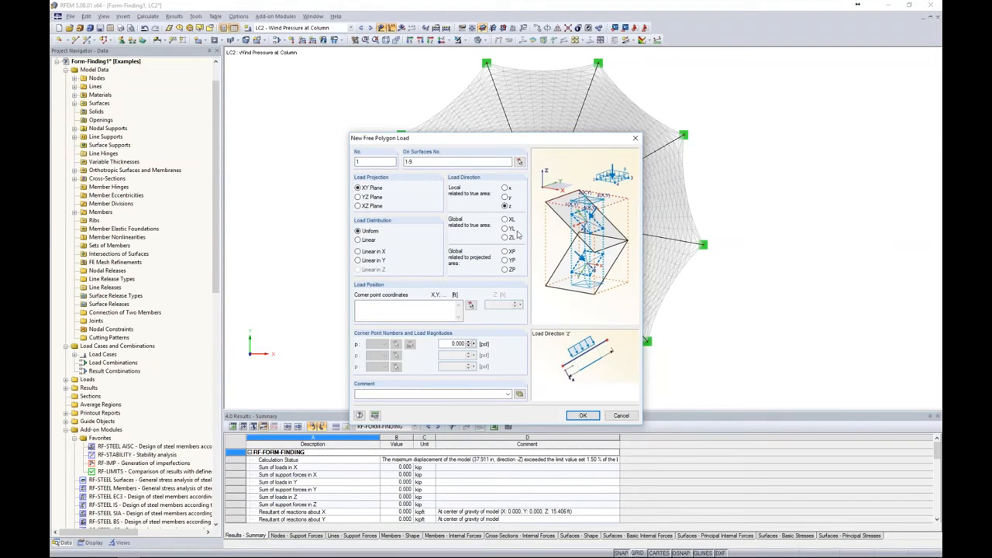
pyautogui.doubleClick(450, 343)
pyautogui.press('BackSpace')
# - Define the -9 psf load's polygon with the two copied nodes, the cone centre and the support node between them, and create the load
pyautogui.click(471, 304)
pyautogui.click(480, 367)
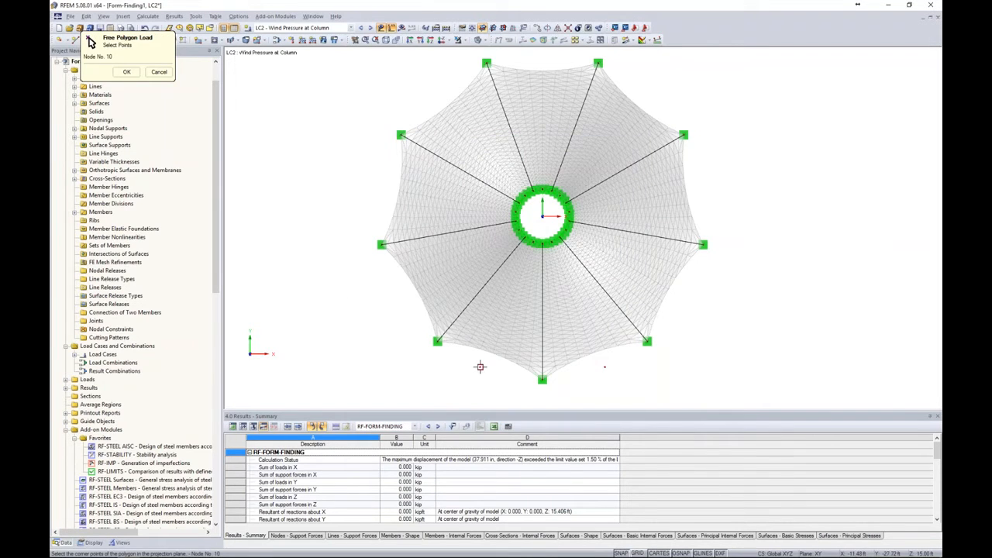
pyautogui.click(605, 367)
pyautogui.click(126, 71)
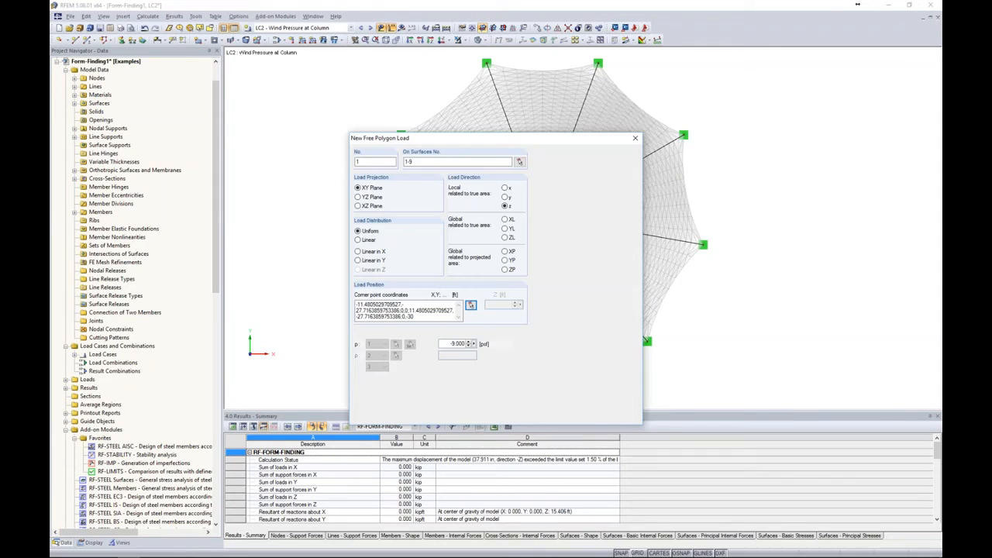
pyautogui.click(587, 415)
pyautogui.keyDown('ctrl'); pyautogui.moveTo(606, 377); pyautogui.dragTo(750, 174, button='middle'); pyautogui.keyUp('ctrl')
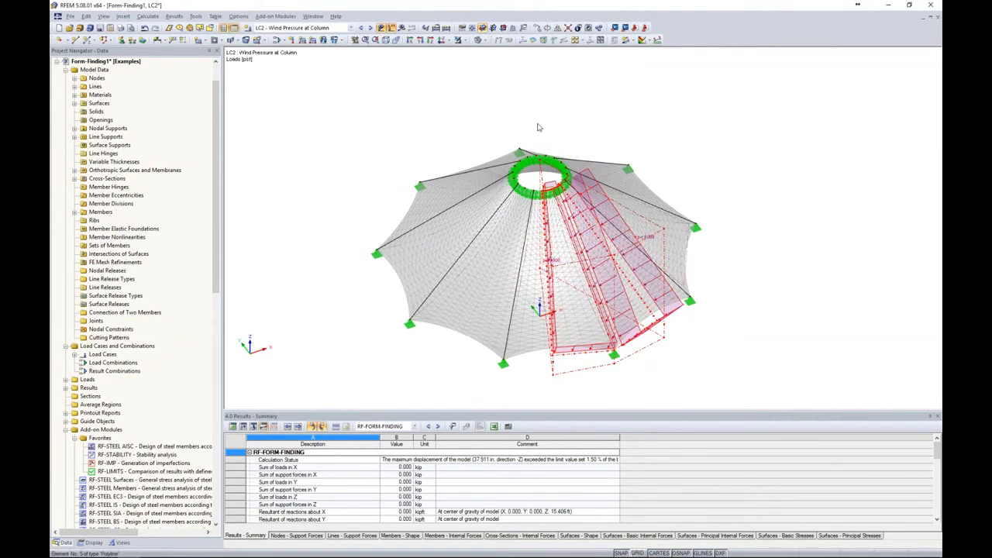
# - Add an 8 psf free polygon load in local z on all surfaces, spanning the four support nodes opposite the first load and the cone centre
pyautogui.click(439, 39)
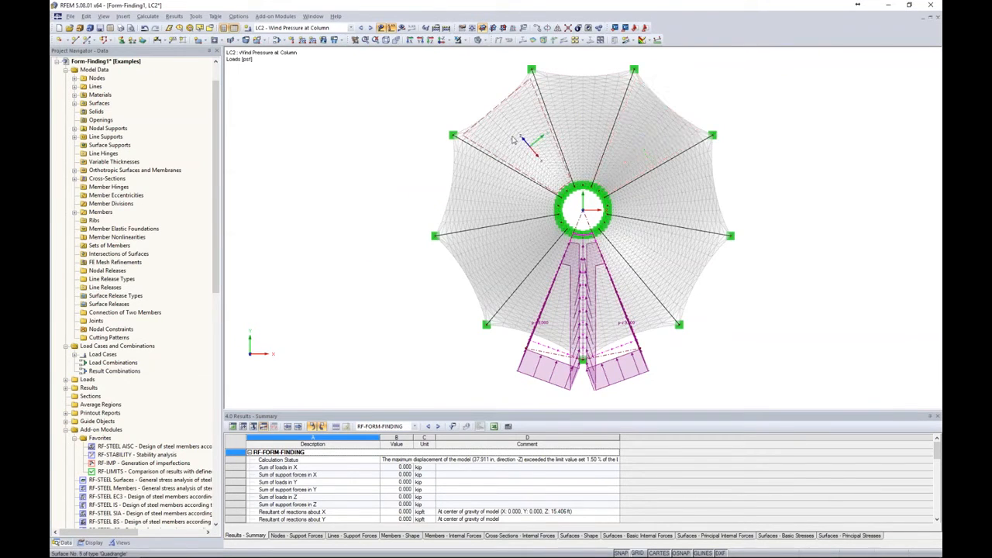
pyautogui.click(334, 40)
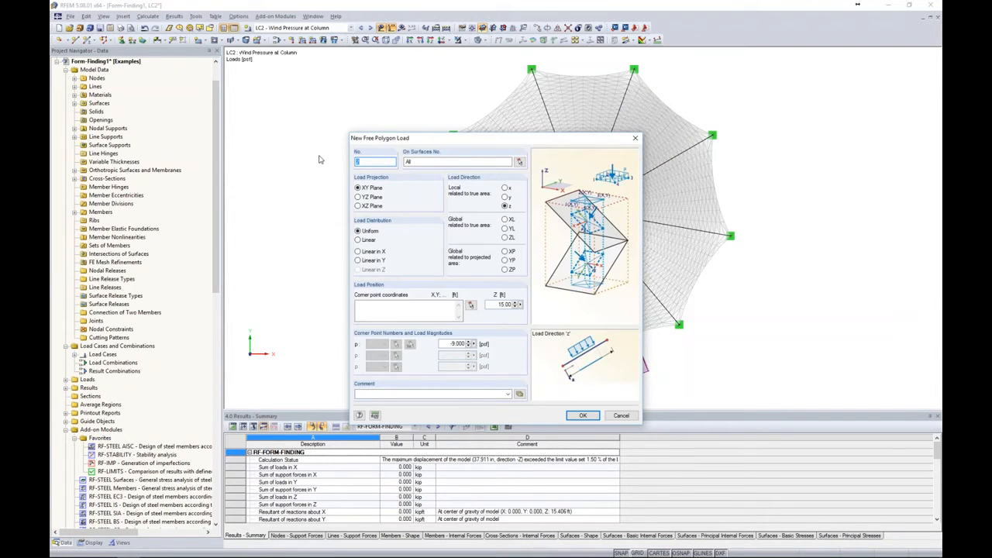
pyautogui.moveTo(449, 344); pyautogui.dragTo(474, 343)
pyautogui.write('8')
pyautogui.click(471, 305)
pyautogui.click(455, 134)
pyautogui.click(532, 70)
pyautogui.click(635, 69)
pyautogui.click(712, 135)
pyautogui.click(584, 210)
pyautogui.rightClick(584, 210)
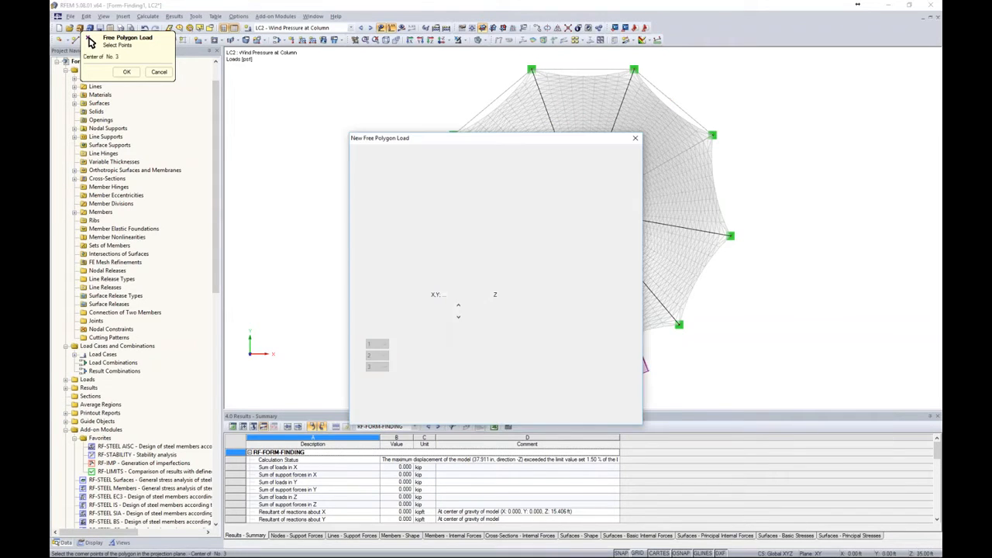
pyautogui.click(581, 414)
pyautogui.keyDown('ctrl'); pyautogui.moveTo(675, 268); pyautogui.dragTo(587, 74, button='middle'); pyautogui.keyUp('ctrl')
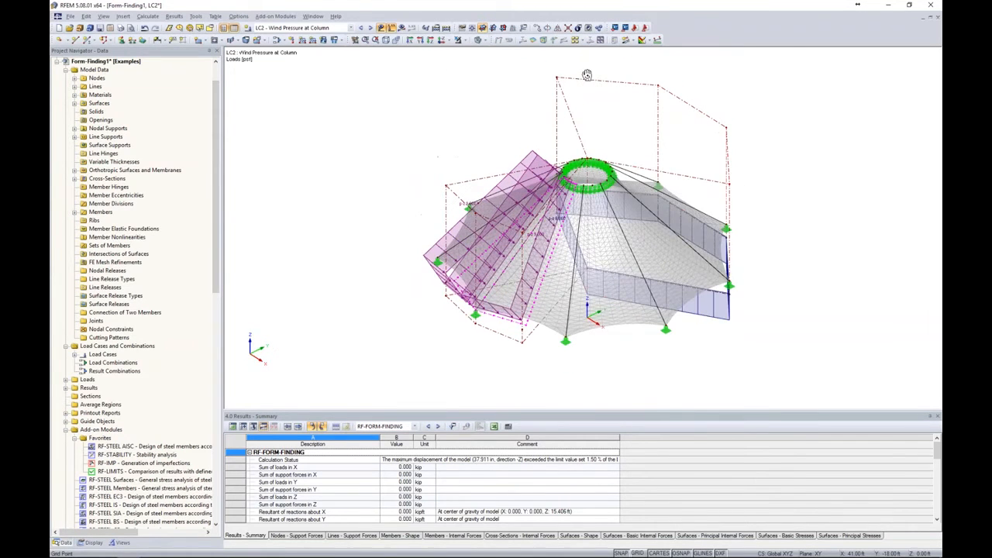
# - Restrict the 8 psf free polygon load to surfaces 1-9
pyautogui.doubleClick(718, 322)
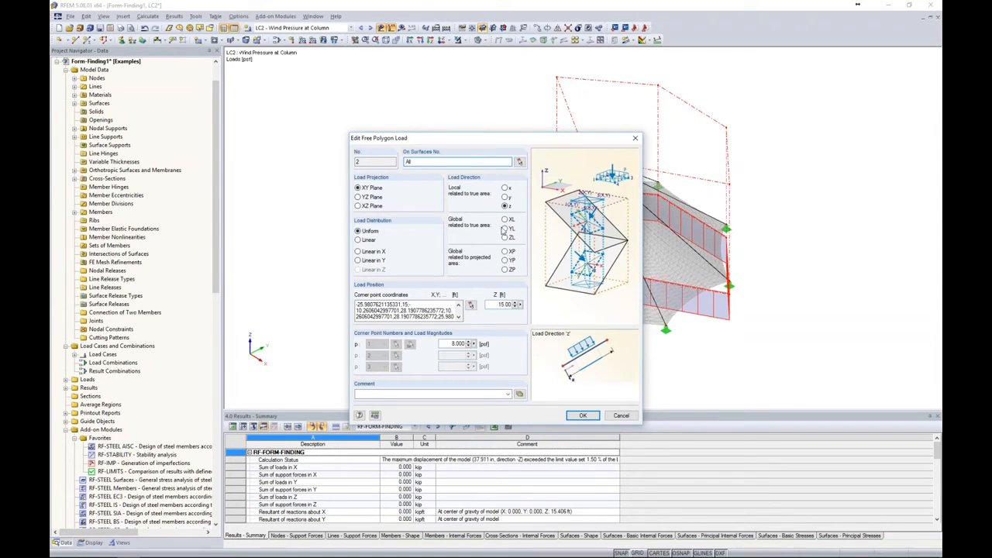
pyautogui.click(422, 161)
pyautogui.write('1')
pyautogui.moveTo(458, 137); pyautogui.dragTo(312, 93)
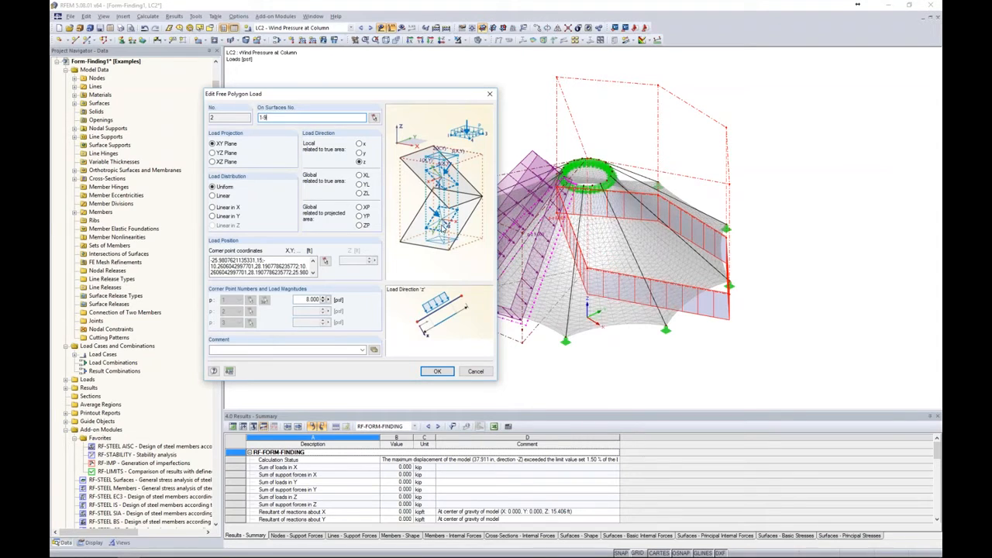
pyautogui.click(439, 372)
pyautogui.keyDown('ctrl'); pyautogui.moveTo(715, 362); pyautogui.dragTo(633, 373, button='middle'); pyautogui.keyUp('ctrl')
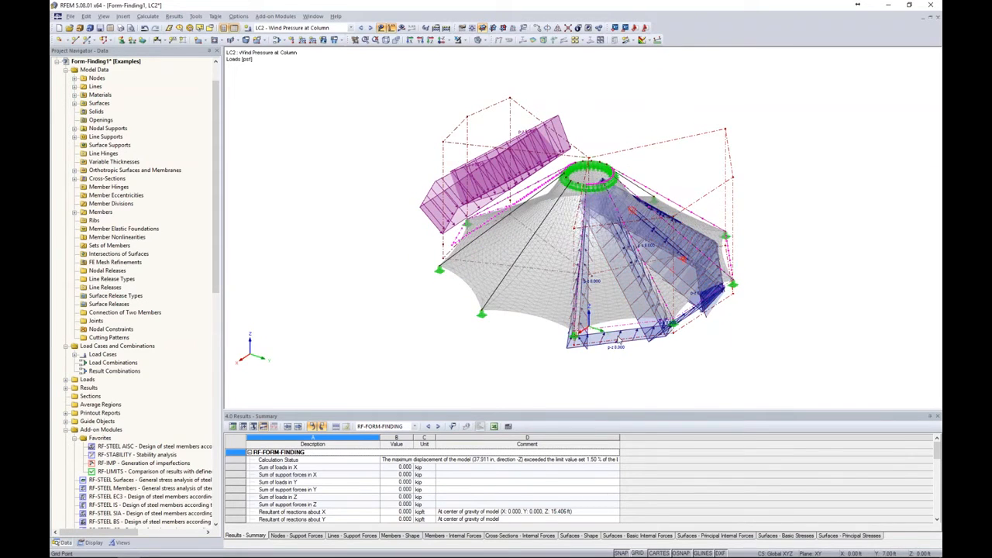
# - Add a 12 psf free polygon load on surfaces 1-9, spanning the cone centre, two supports beside the 8 psf load and the next edge midpoint
pyautogui.click(441, 40)
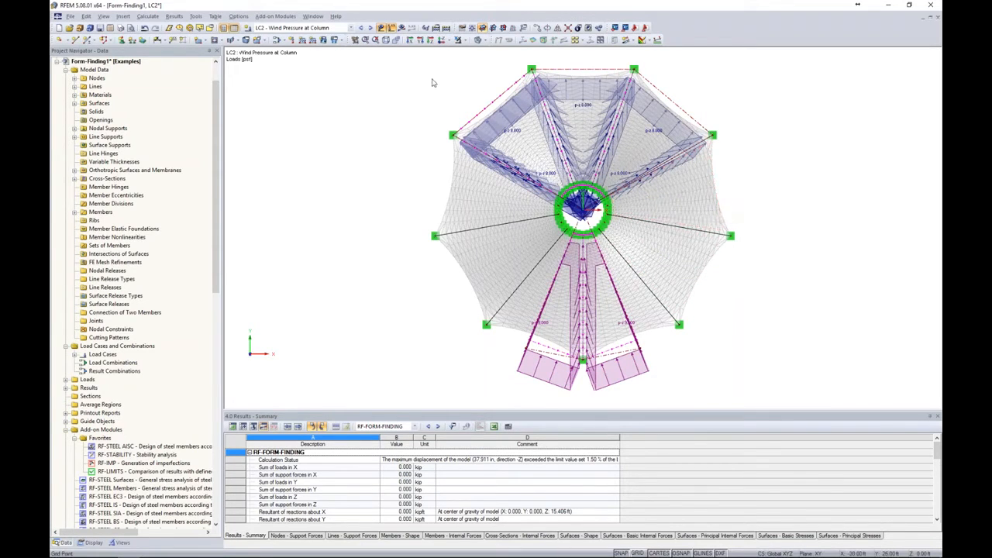
pyautogui.click(334, 40)
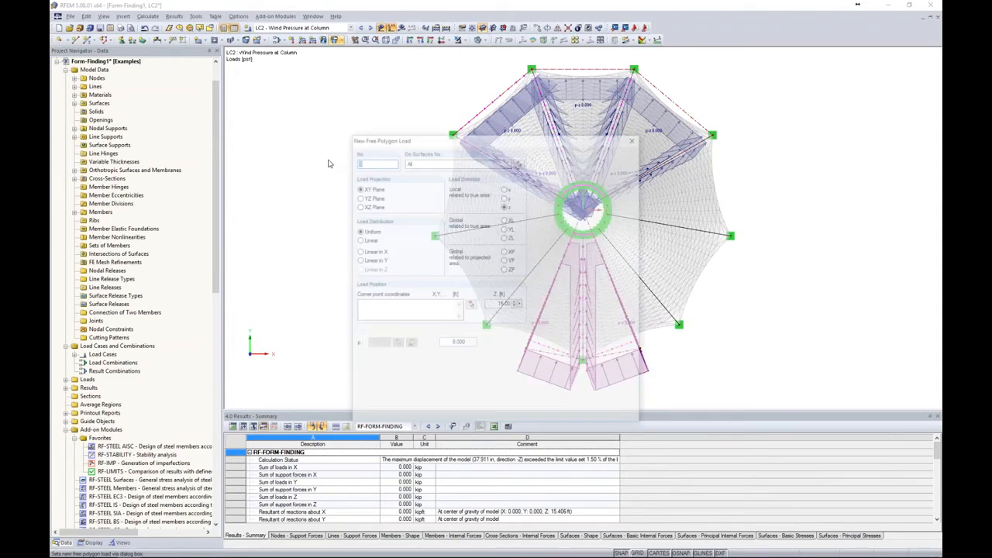
pyautogui.click(421, 161)
pyautogui.write('1-9')
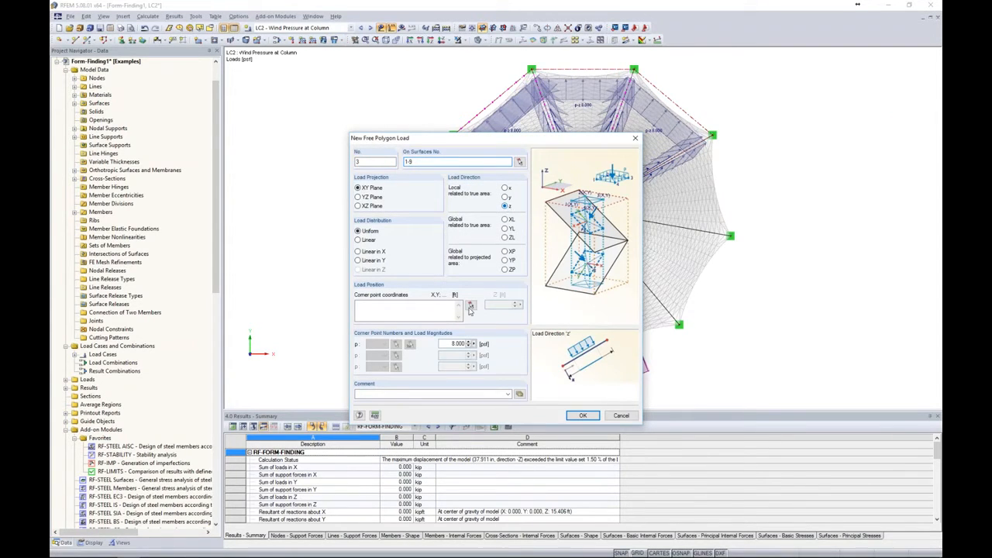
pyautogui.write('12')
pyautogui.click(470, 304)
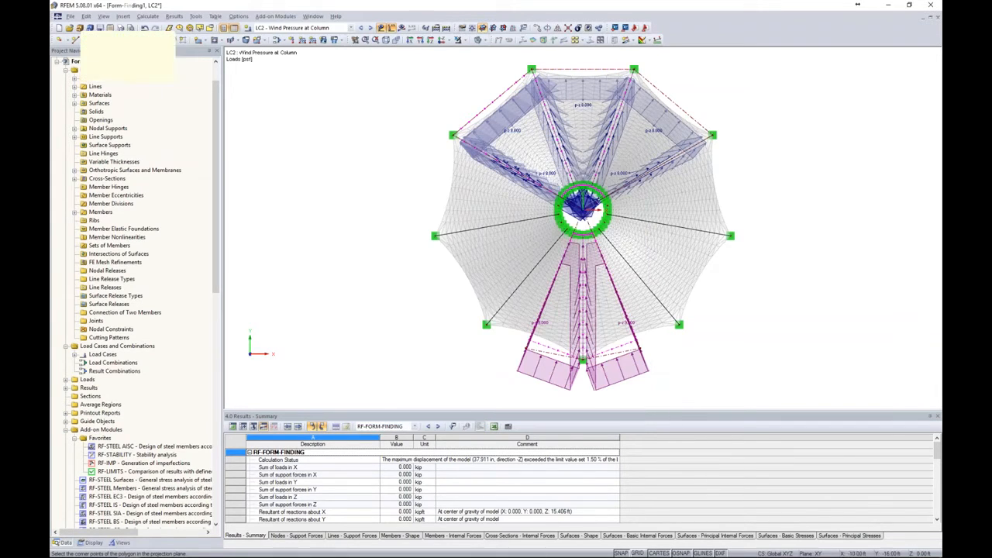
pyautogui.click(712, 136)
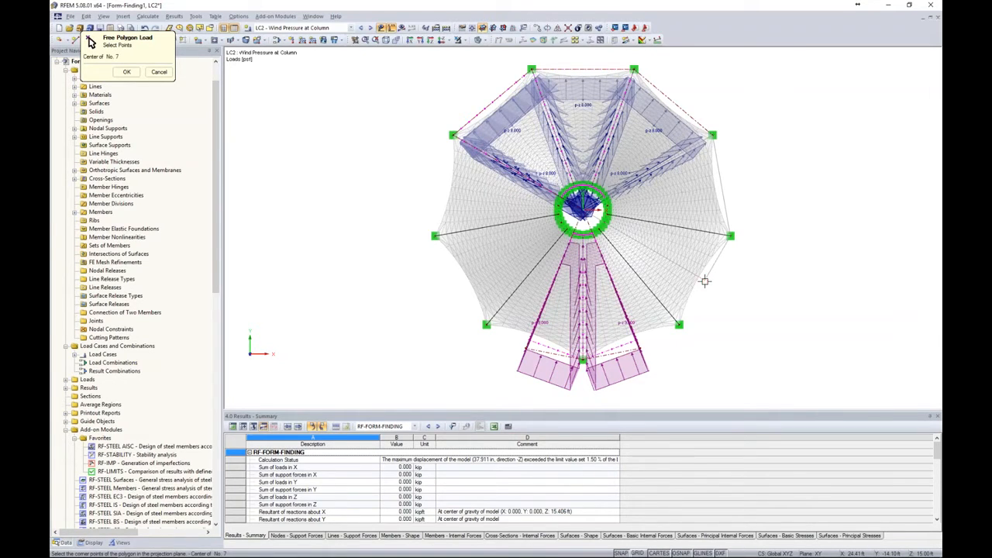
pyautogui.click(703, 281)
pyautogui.click(580, 416)
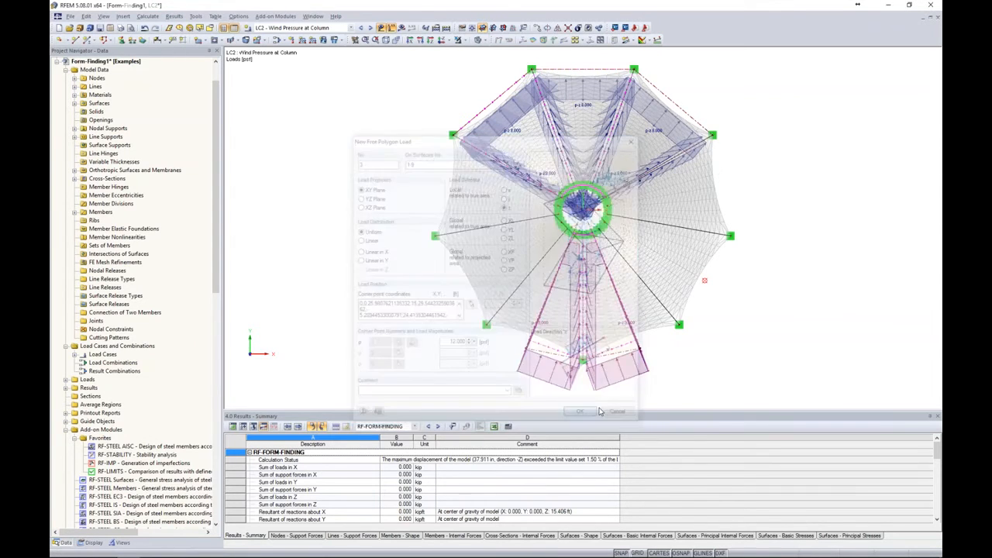
pyautogui.keyDown('ctrl'); pyautogui.moveTo(714, 360); pyautogui.dragTo(422, 66, button='middle'); pyautogui.keyUp('ctrl')
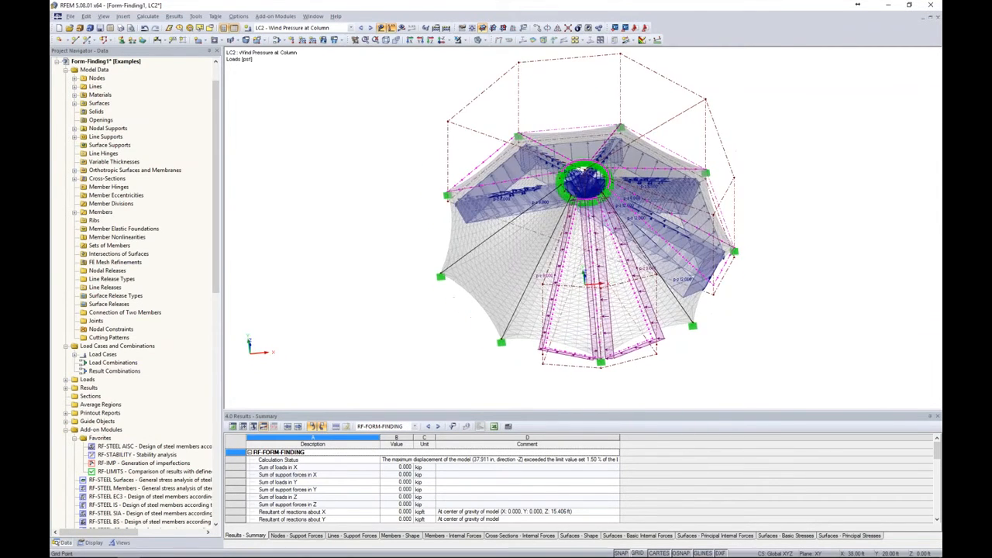
# - Add a 5 psf free polygon load on surfaces 1-9, filling the zone between the 12 psf and -9 psf loads through the support there
pyautogui.click(442, 39)
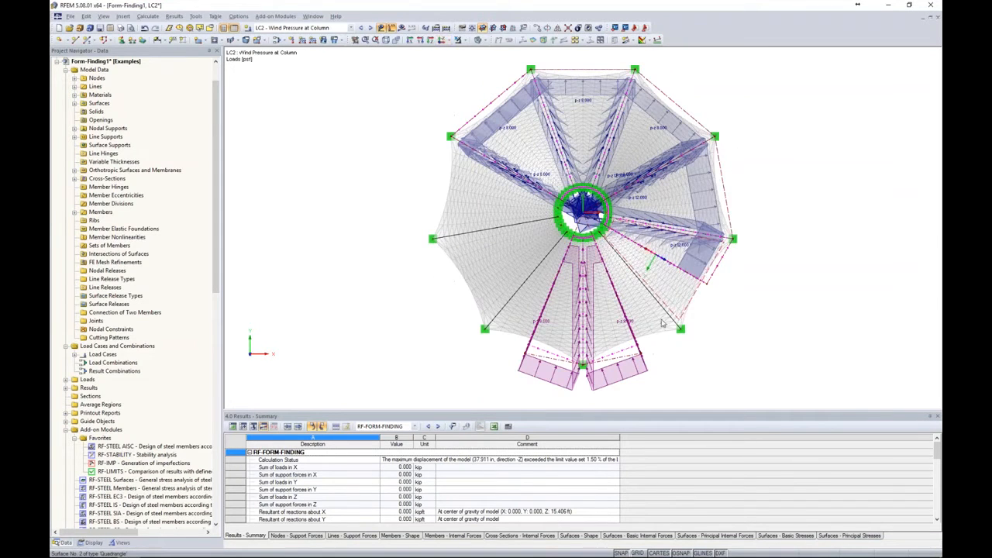
pyautogui.click(338, 40)
pyautogui.click(423, 161)
pyautogui.write('1-9')
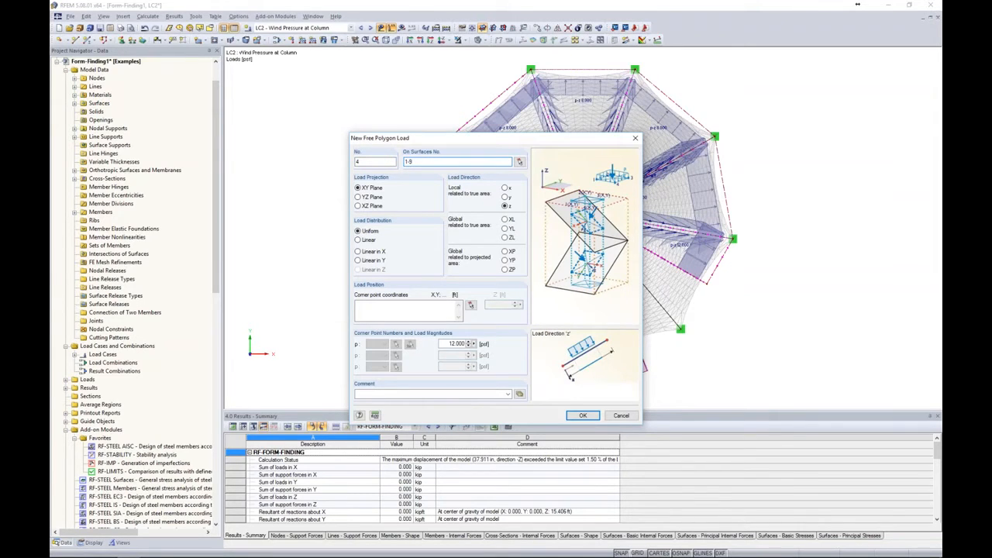
pyautogui.write('5')
pyautogui.click(471, 305)
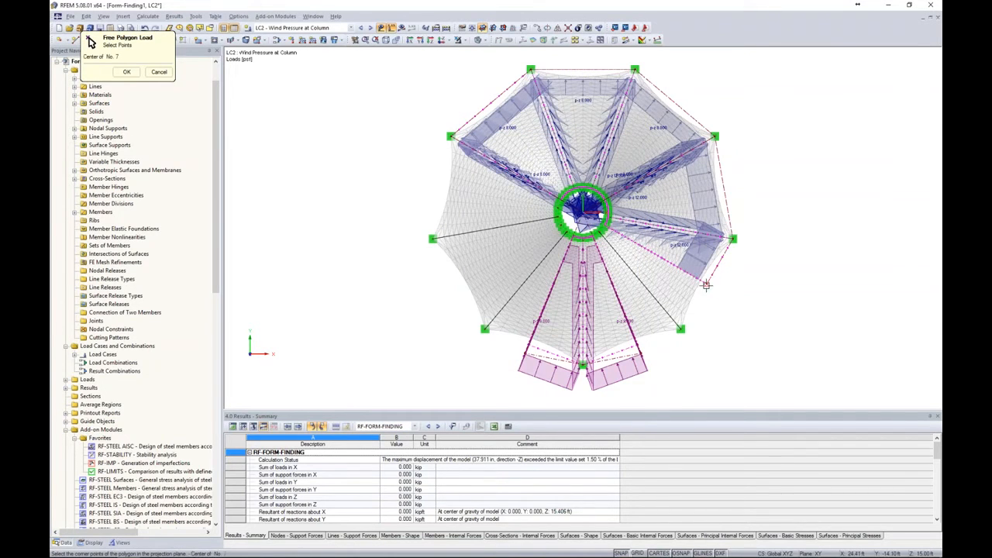
pyautogui.click(680, 329)
pyautogui.click(126, 71)
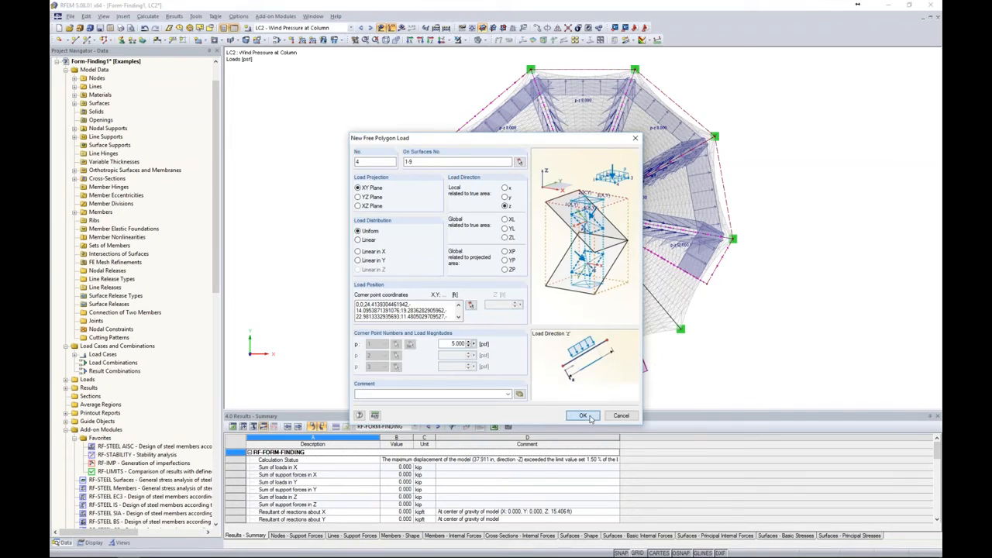
pyautogui.click(587, 413)
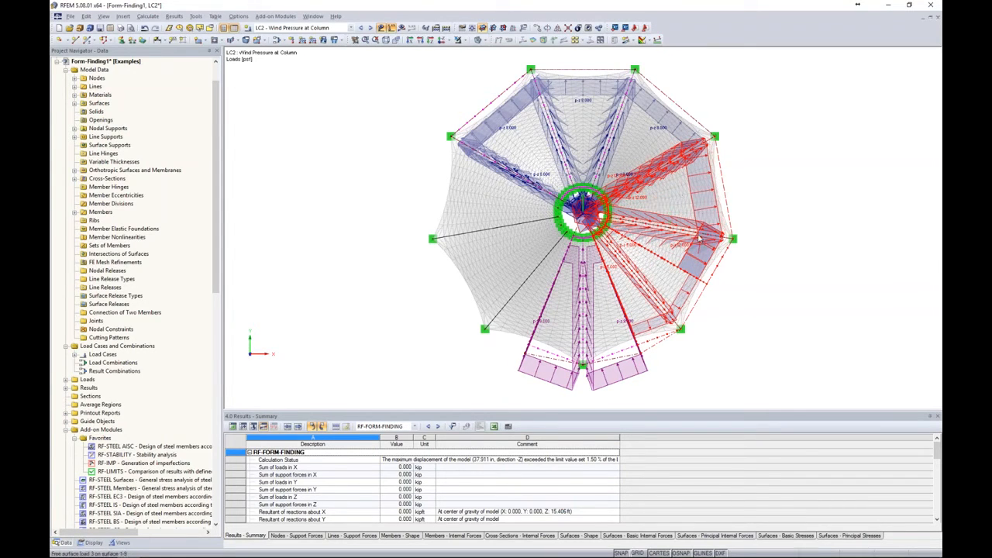
# - Mirror the 12 psf and 5 psf polygon loads as copies about the Y-Z plane through the origin
pyautogui.click(557, 28)
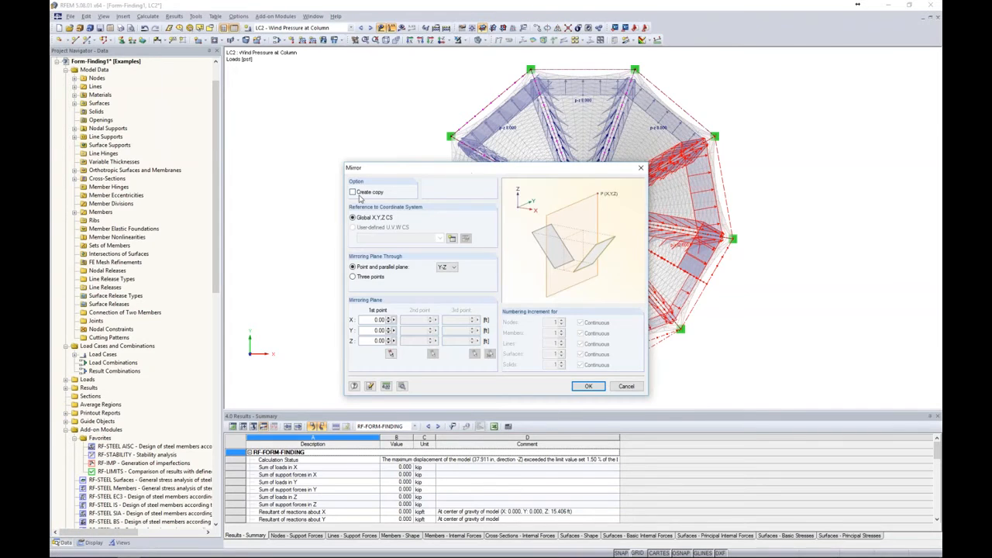
pyautogui.click(353, 192)
pyautogui.moveTo(409, 172); pyautogui.dragTo(425, 145)
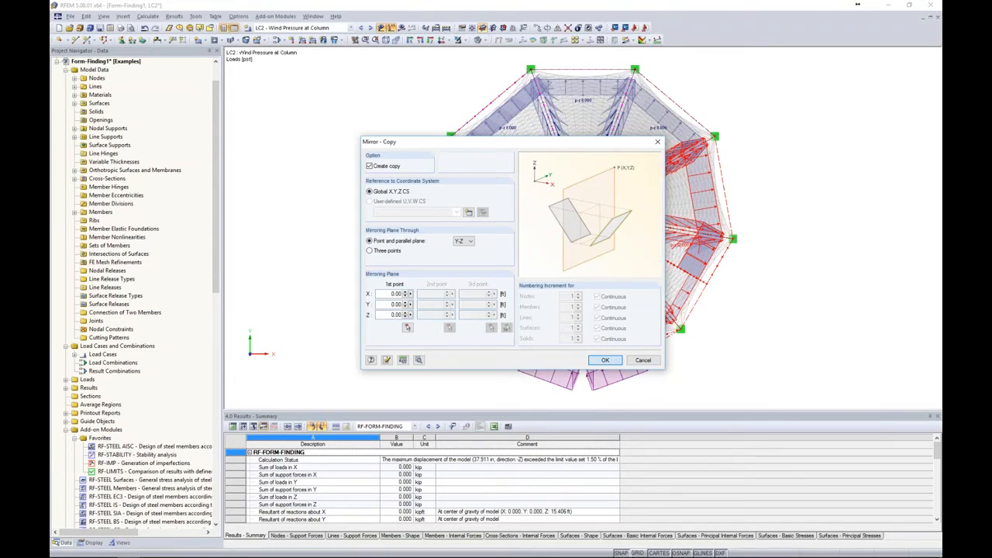
pyautogui.click(605, 360)
pyautogui.click(783, 351)
pyautogui.keyDown('ctrl'); pyautogui.moveTo(759, 361); pyautogui.dragTo(767, 186, button='middle'); pyautogui.keyUp('ctrl')
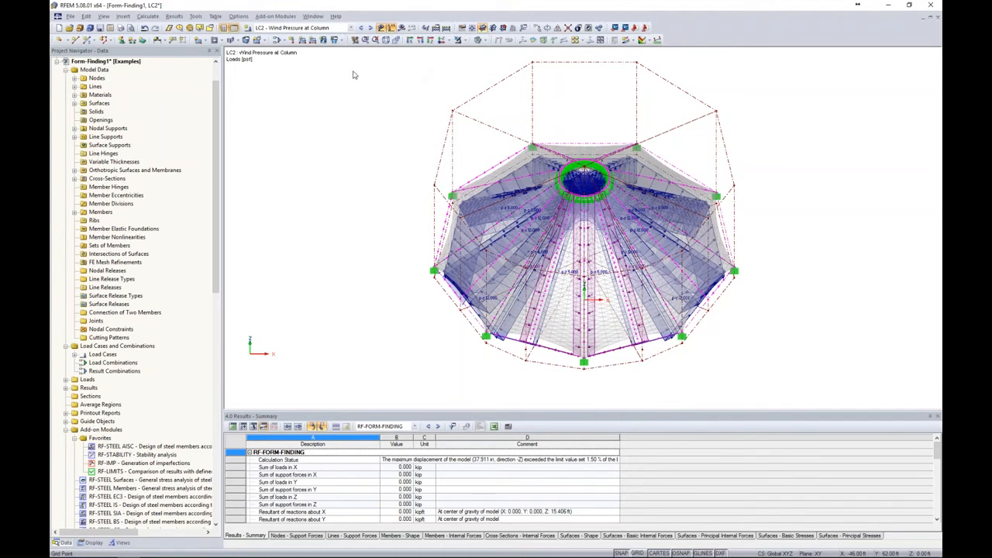
pyautogui.click(440, 40)
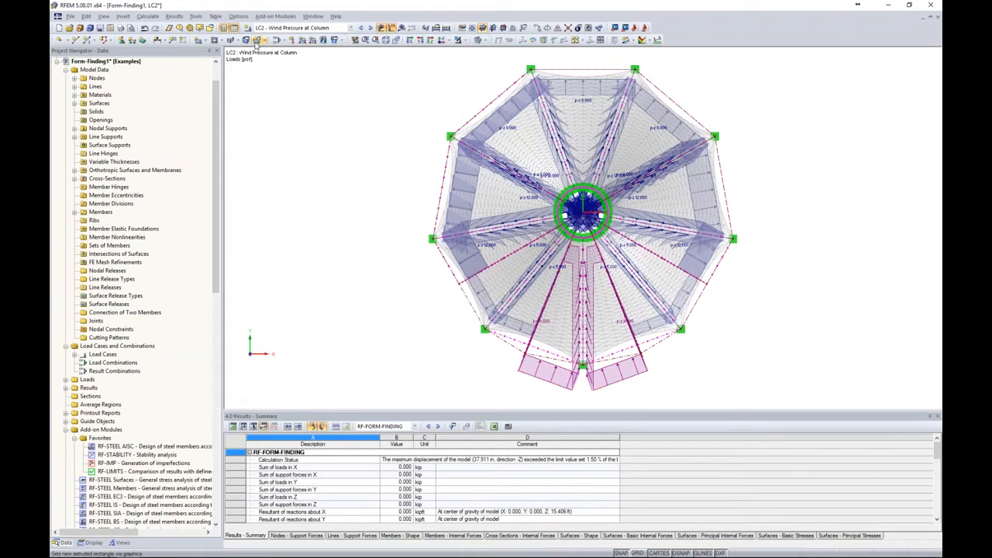
# - Duplicate the Wind Pressure at Column load case and name the copy Wind Suction at Column
pyautogui.click(278, 40)
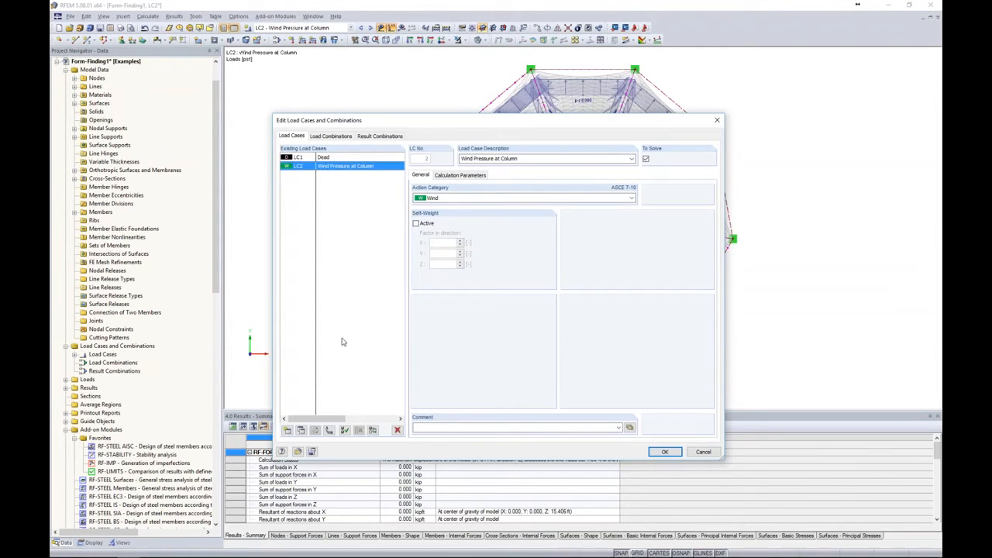
pyautogui.click(301, 431)
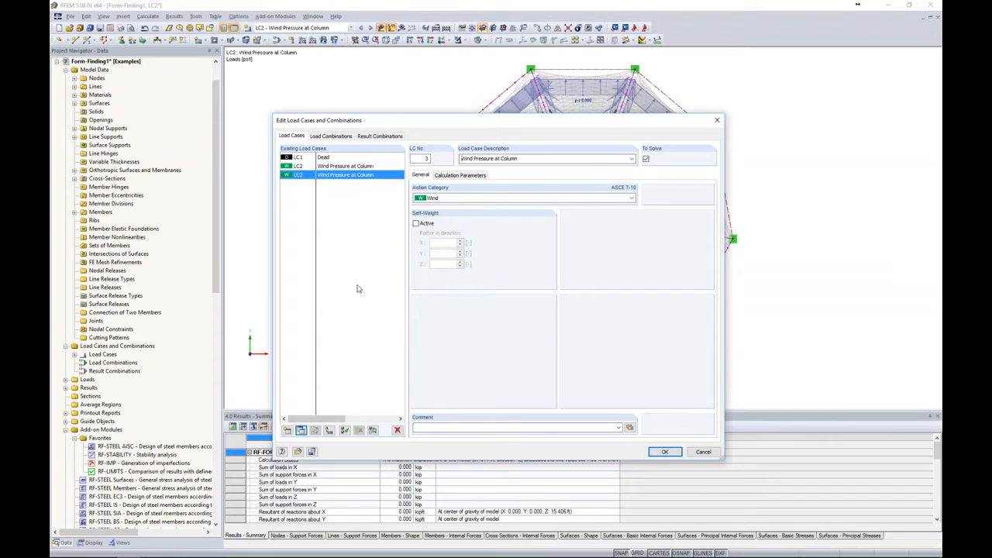
pyautogui.doubleClick(483, 159)
pyautogui.write('Suction')
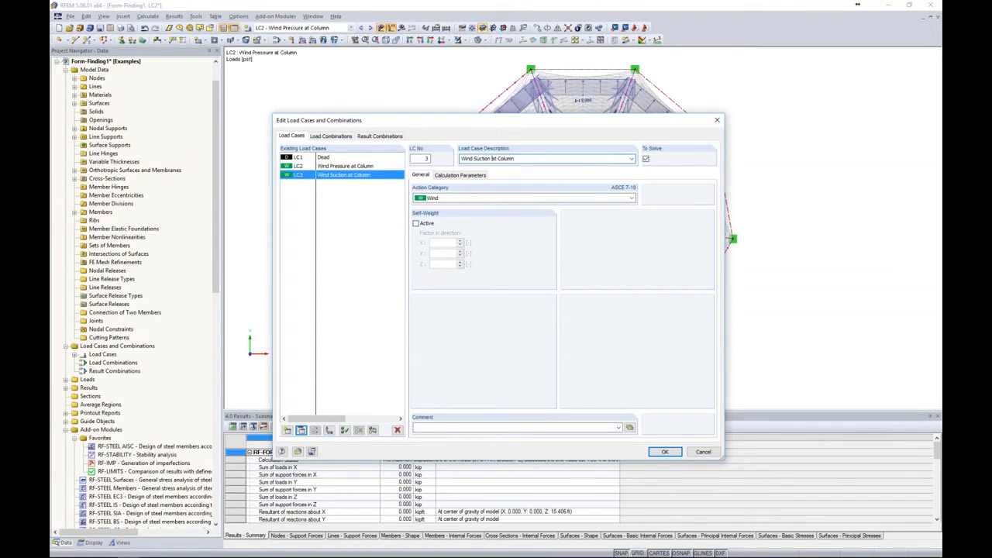
pyautogui.click(673, 452)
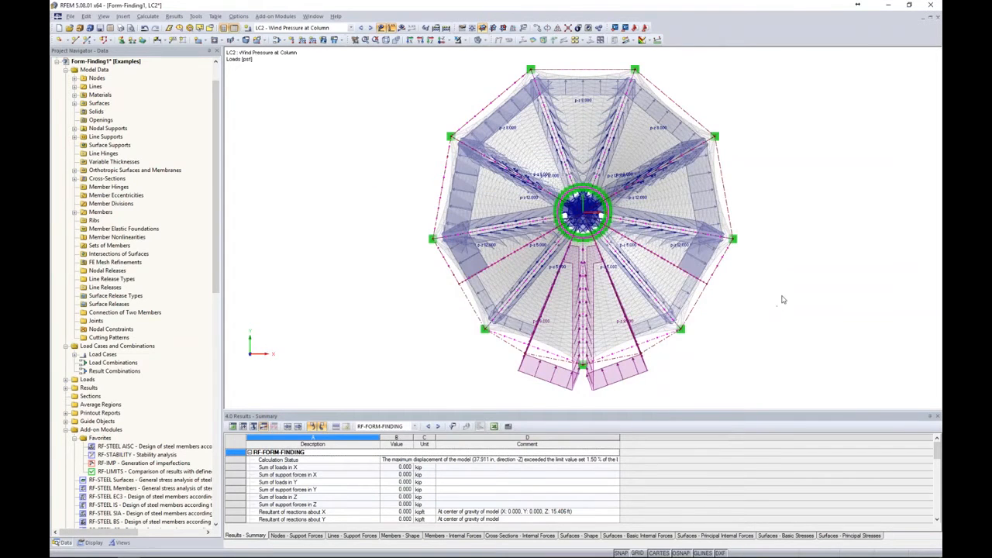
# - Set the magnitude of the -9 psf polygon load in the Wind Suction at Column load case to 7 psf
pyautogui.moveTo(789, 294); pyautogui.dragTo(728, 291, button='middle')
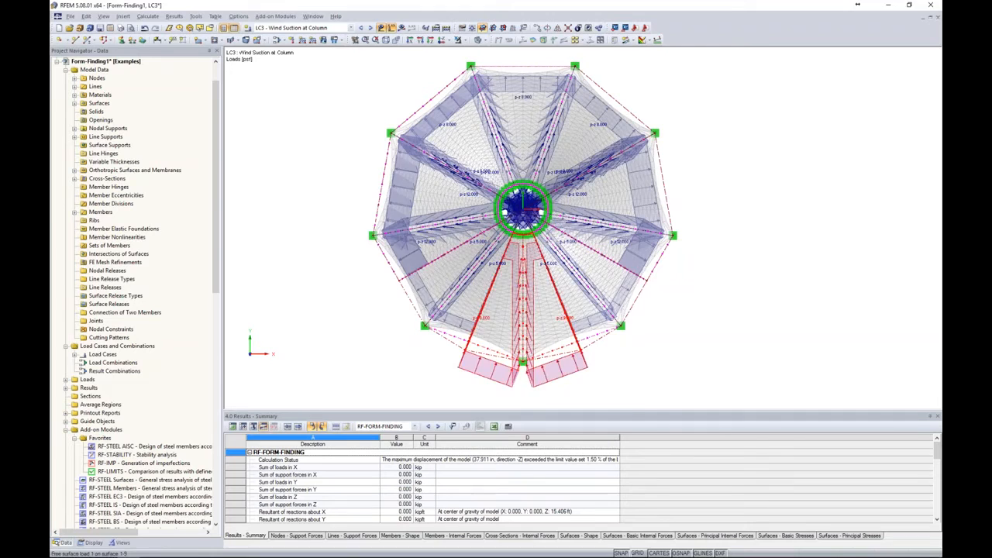
pyautogui.doubleClick(507, 371)
pyautogui.moveTo(449, 343); pyautogui.dragTo(485, 348)
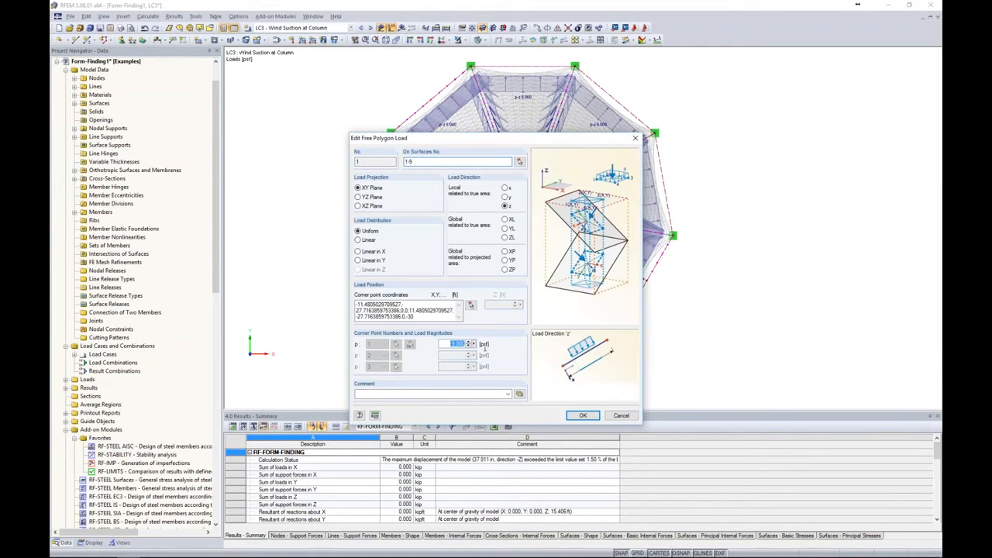
pyautogui.write('7')
pyautogui.click(574, 416)
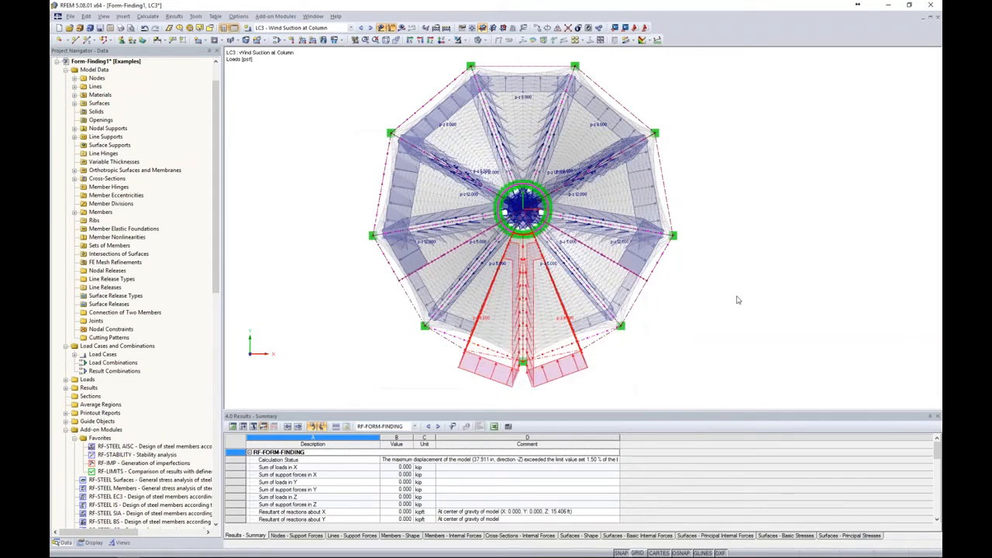
pyautogui.keyDown('ctrl'); pyautogui.moveTo(711, 364); pyautogui.dragTo(680, 191, button='middle'); pyautogui.keyUp('ctrl')
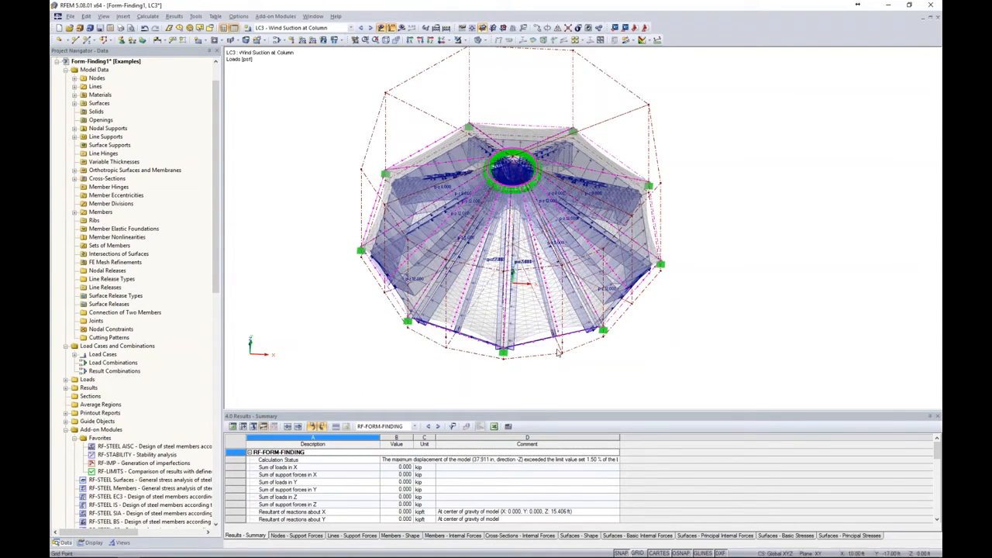
# - Duplicate the Wind Pressure at Column load case (LC2) and name the copy Wind Pressure Between Column
pyautogui.click(276, 40)
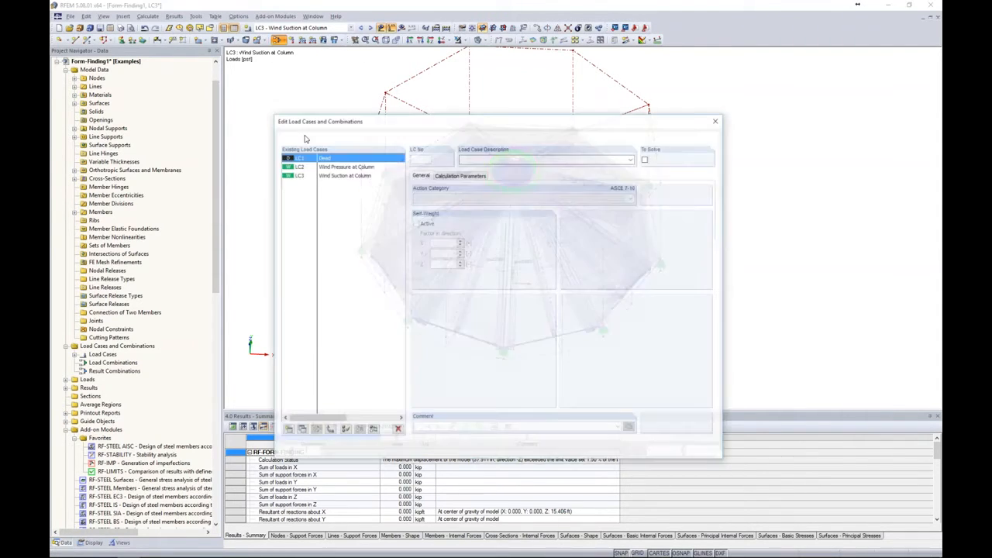
pyautogui.click(327, 167)
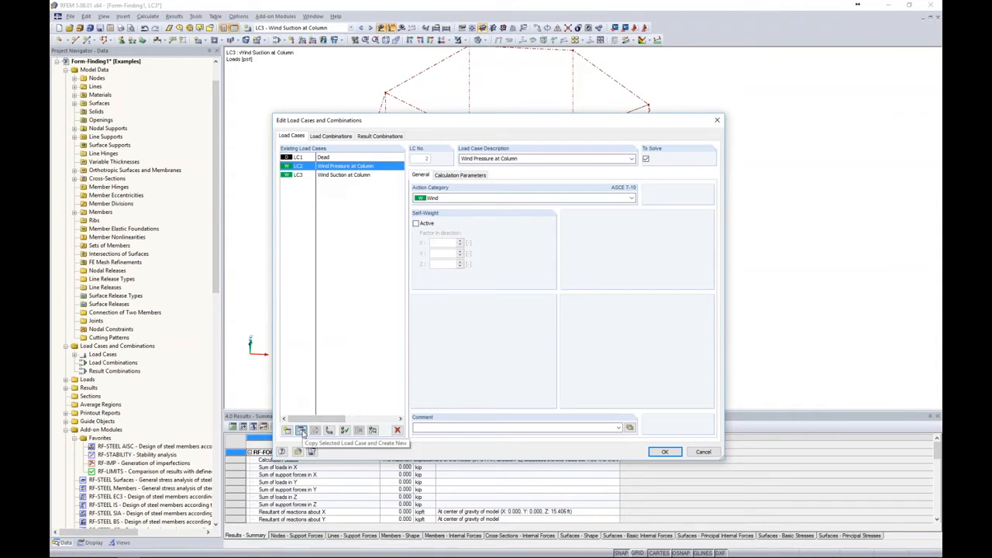
pyautogui.click(302, 430)
pyautogui.click(461, 158)
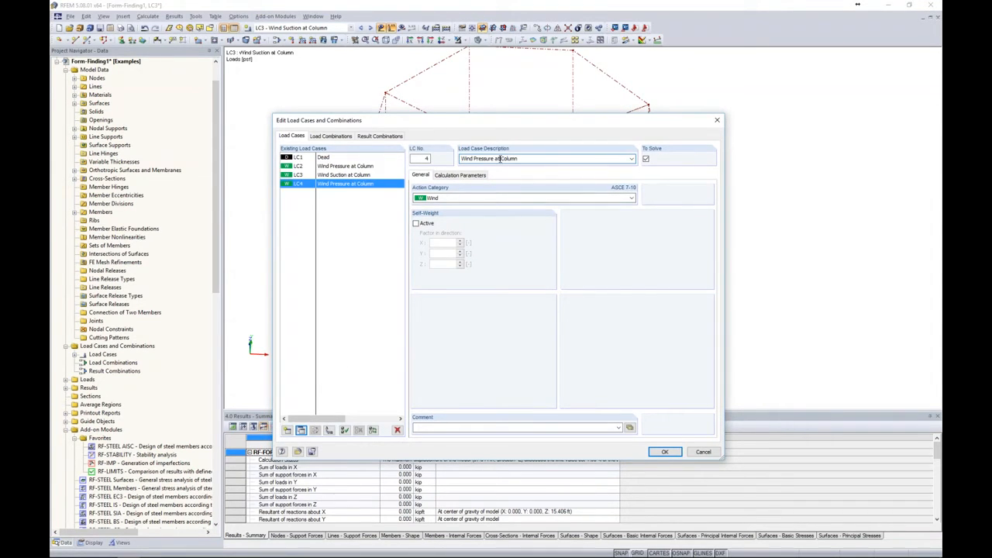
pyautogui.press('BackSpace')
pyautogui.press('BackSpace')
pyautogui.write('Between')
pyautogui.click(665, 452)
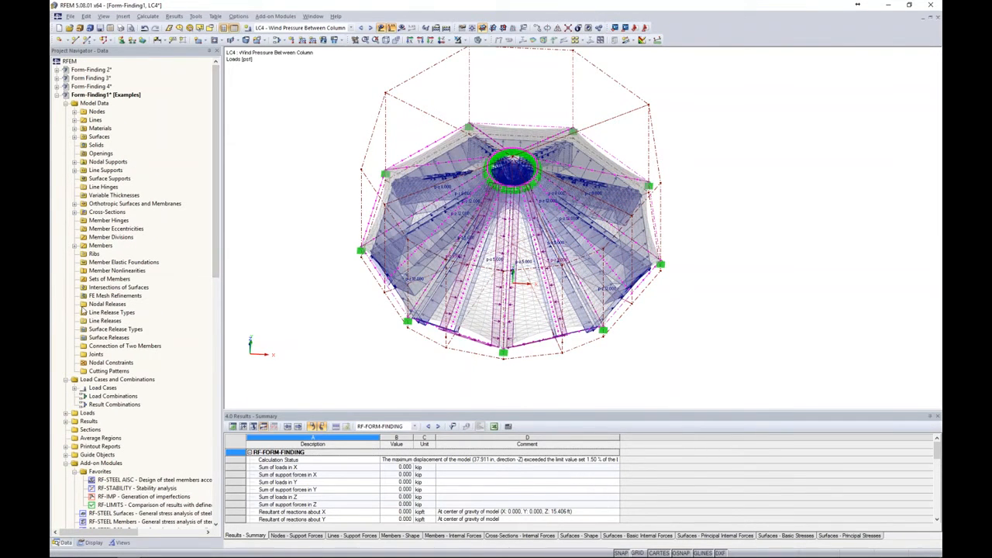
# - Rotate all six free polygon loads of load case LC4 by 60° about the Z axis through the origin, with 0 copies
pyautogui.scroll(-2, 83, 311)
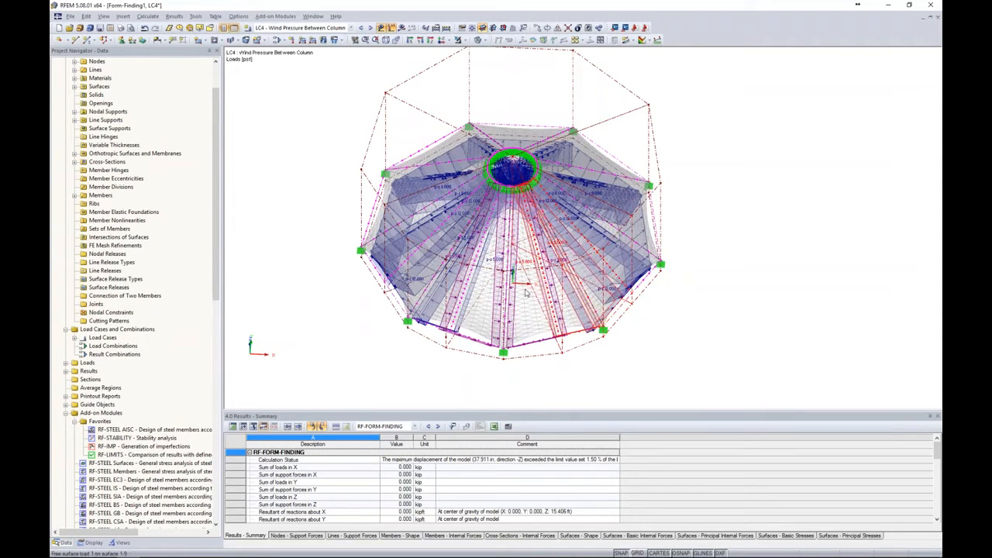
pyautogui.scroll(-2, 73, 322)
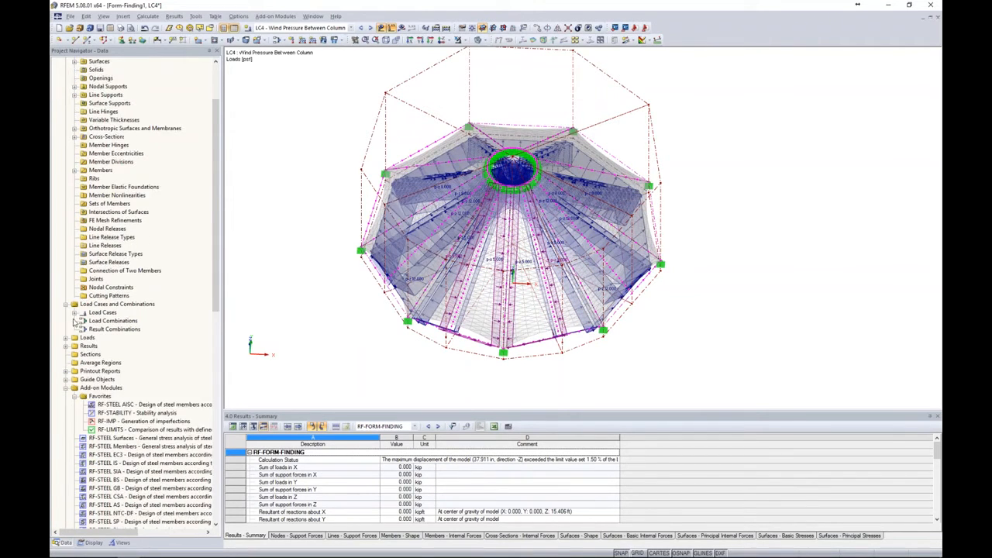
pyautogui.click(66, 312)
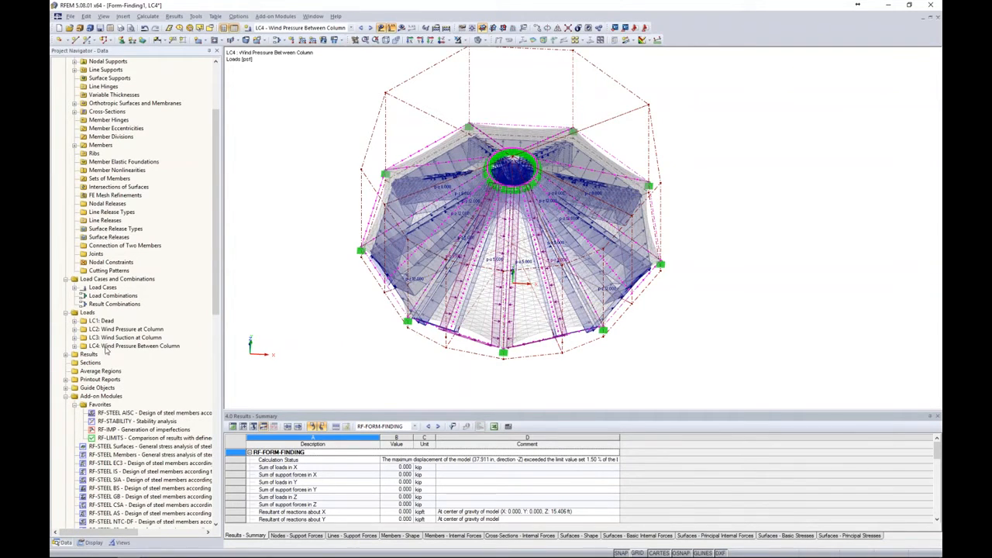
pyautogui.click(75, 346)
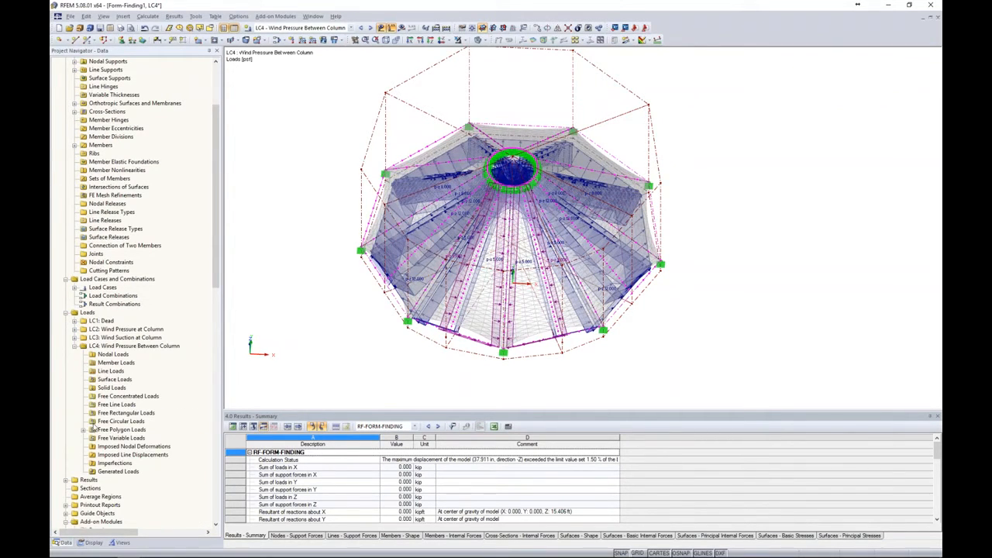
pyautogui.scroll(-2, 91, 427)
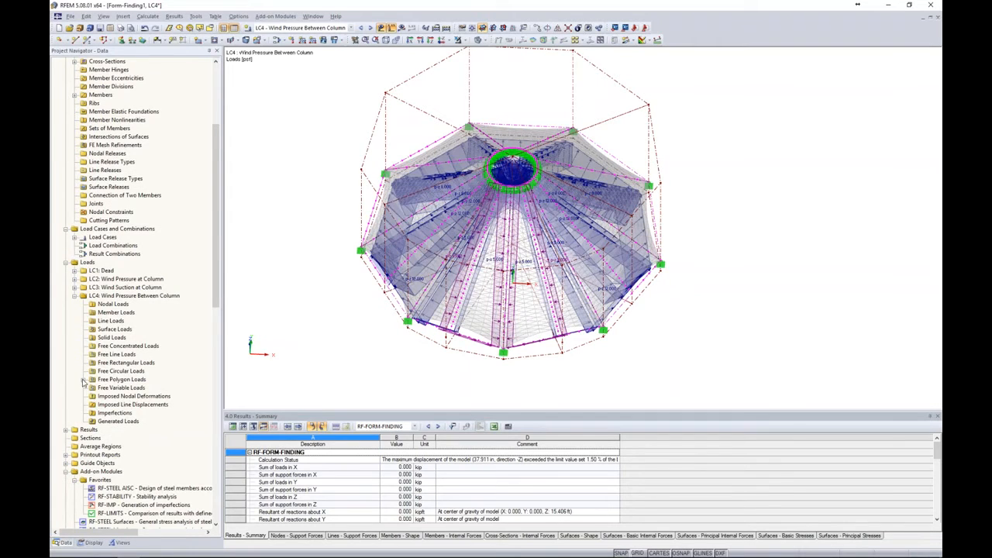
pyautogui.click(83, 379)
pyautogui.click(147, 387)
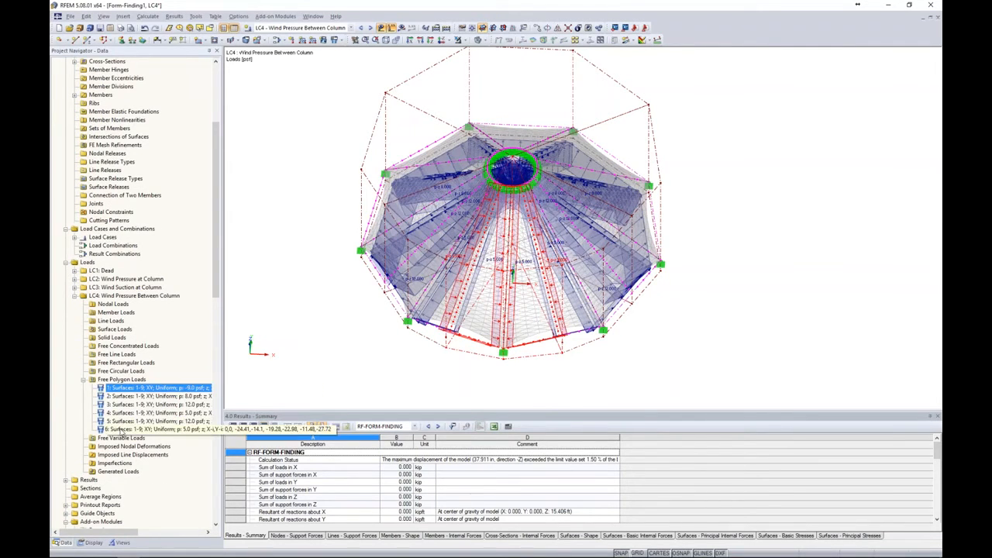
pyautogui.keyDown('shift'); pyautogui.click(121, 429); pyautogui.keyUp('shift')
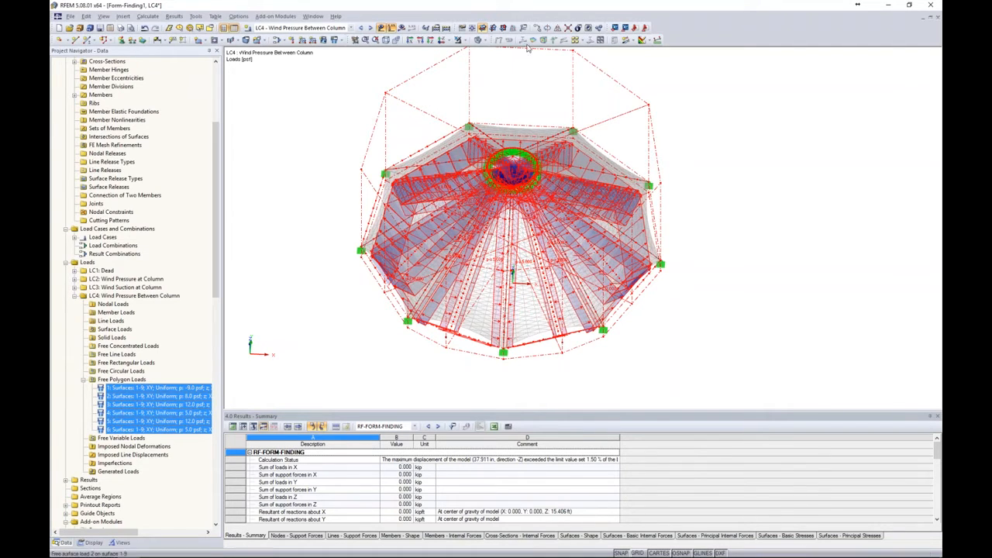
pyautogui.click(547, 28)
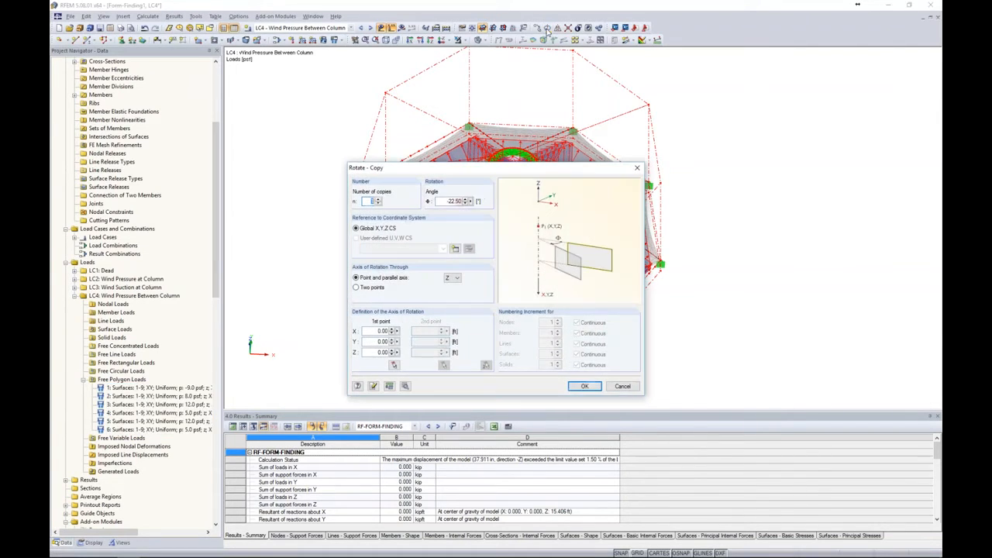
pyautogui.write('0')
pyautogui.press('Tab')
pyautogui.write('60')
pyautogui.click(404, 386)
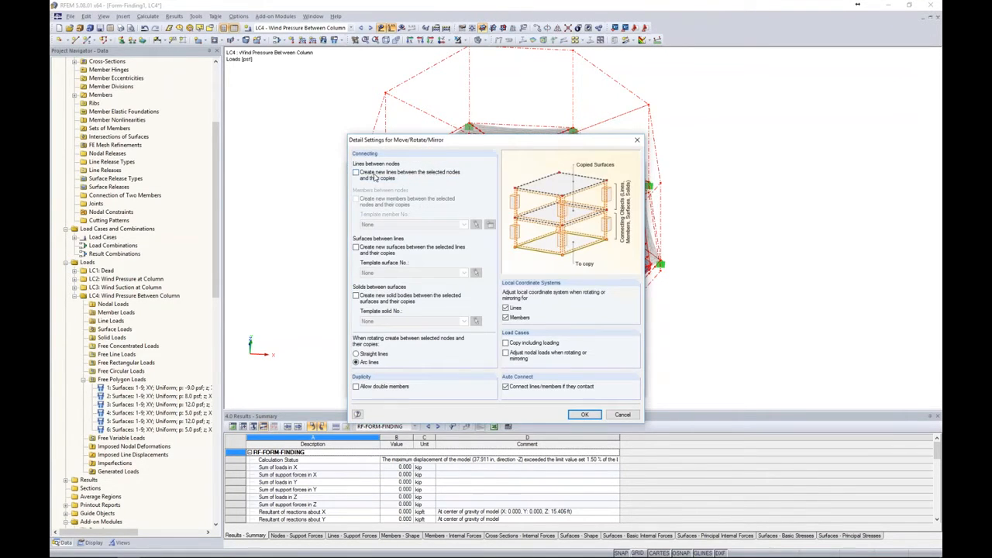
pyautogui.click(584, 415)
pyautogui.click(584, 386)
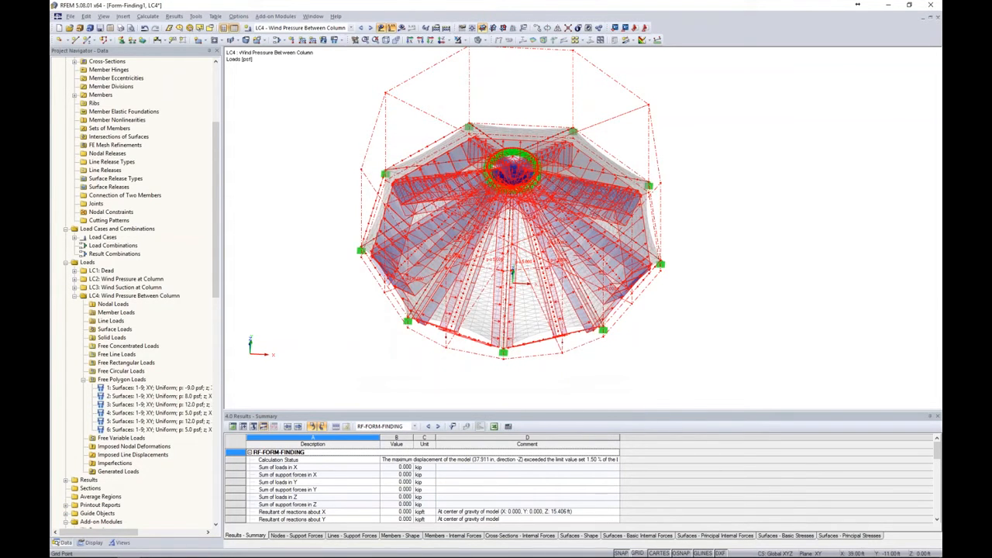
pyautogui.click(706, 334)
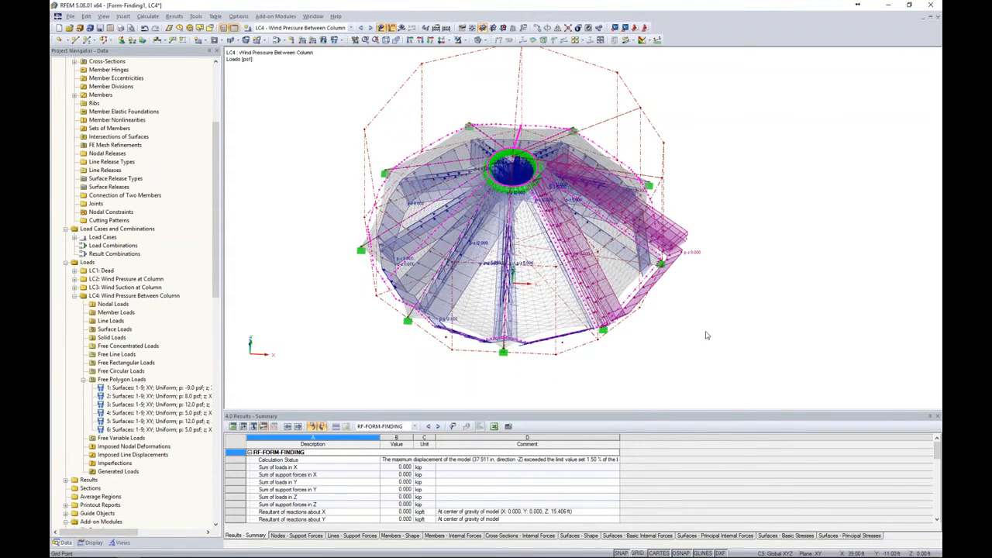
pyautogui.keyDown('ctrl'); pyautogui.moveTo(706, 333); pyautogui.dragTo(562, 297, button='middle'); pyautogui.keyUp('ctrl')
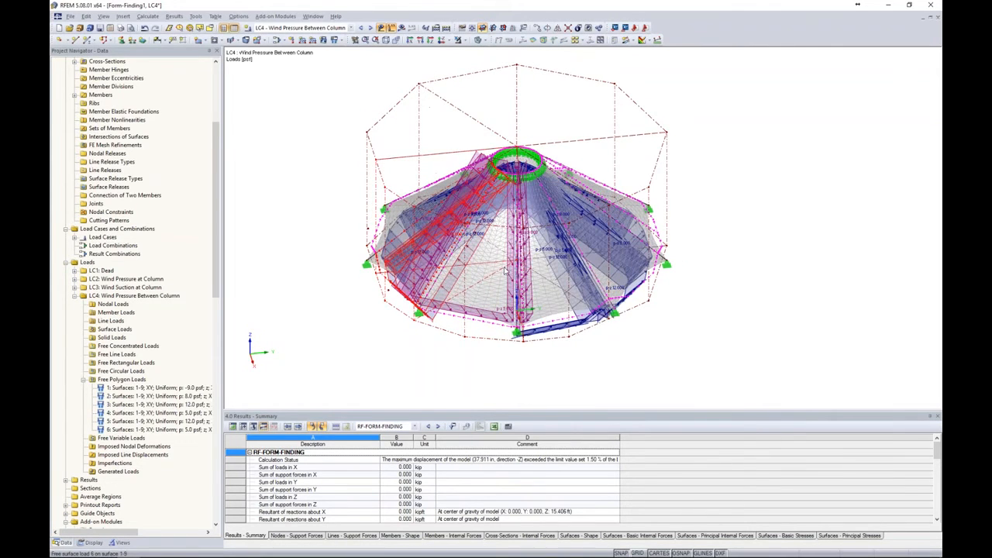
pyautogui.keyDown('ctrl'); pyautogui.moveTo(448, 369); pyautogui.dragTo(682, 377, button='middle'); pyautogui.keyUp('ctrl')
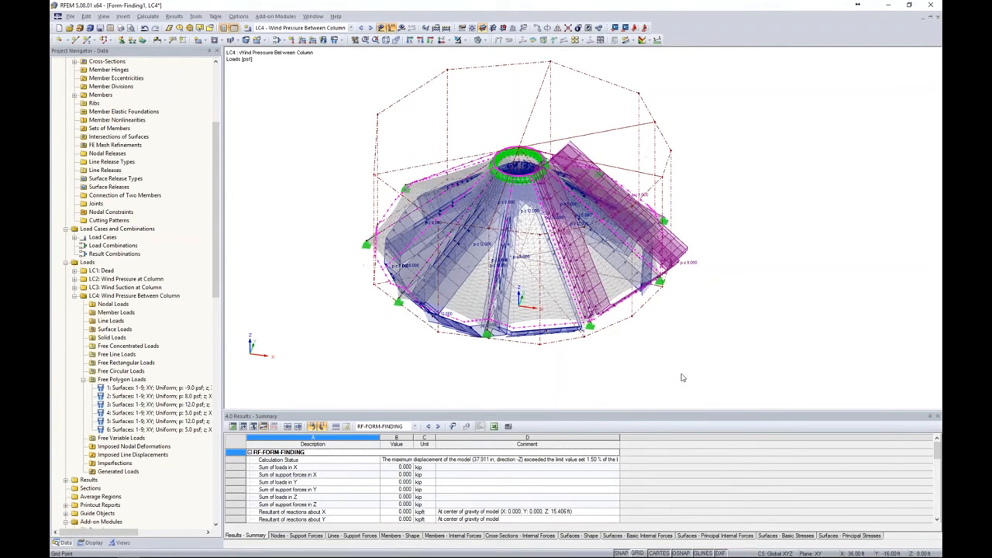
# - Duplicate the Wind Suction at Column load case (LC3) and name the copy Wind Suction Between Column
pyautogui.click(277, 40)
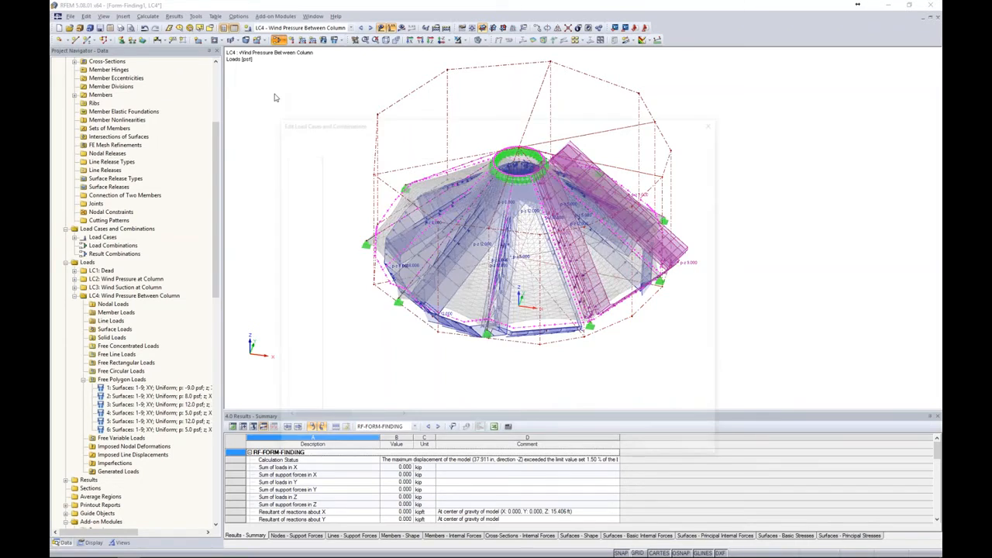
pyautogui.click(334, 175)
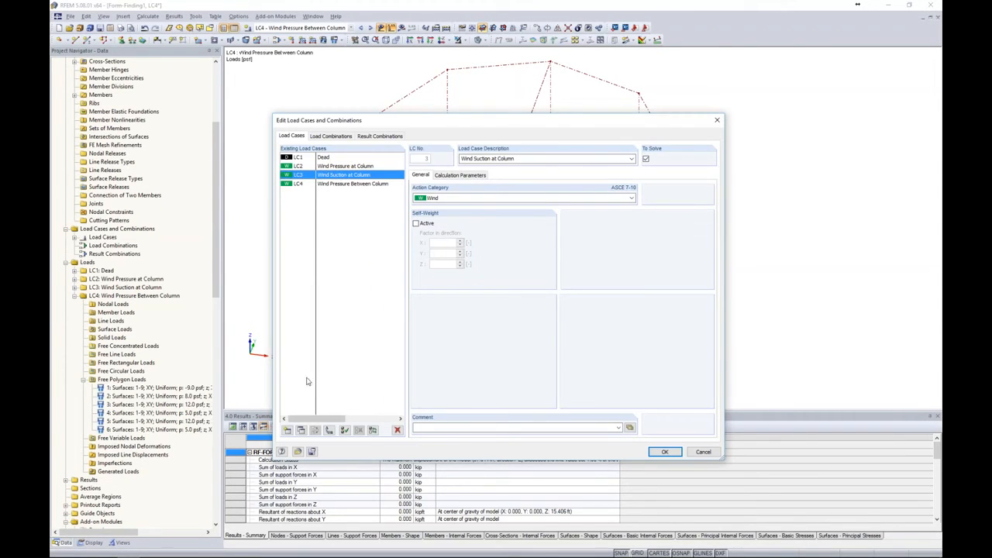
pyautogui.click(301, 431)
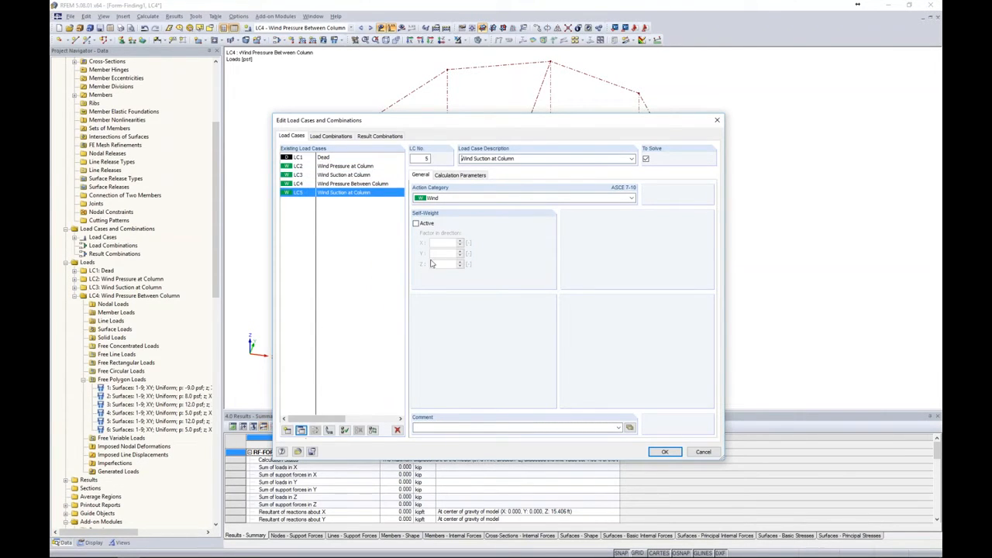
pyautogui.press('BackSpace')
pyautogui.press('BackSpace')
pyautogui.write('Between')
pyautogui.click(664, 452)
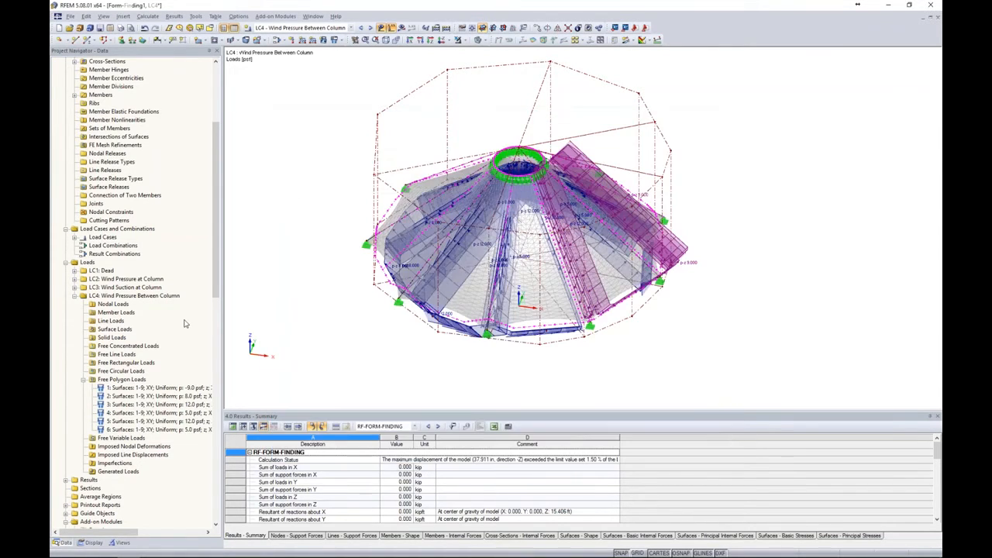
# - Rotate all six free polygon loads of load case LC5 by 60° about the Z axis through the origin, without copies
pyautogui.click(75, 296)
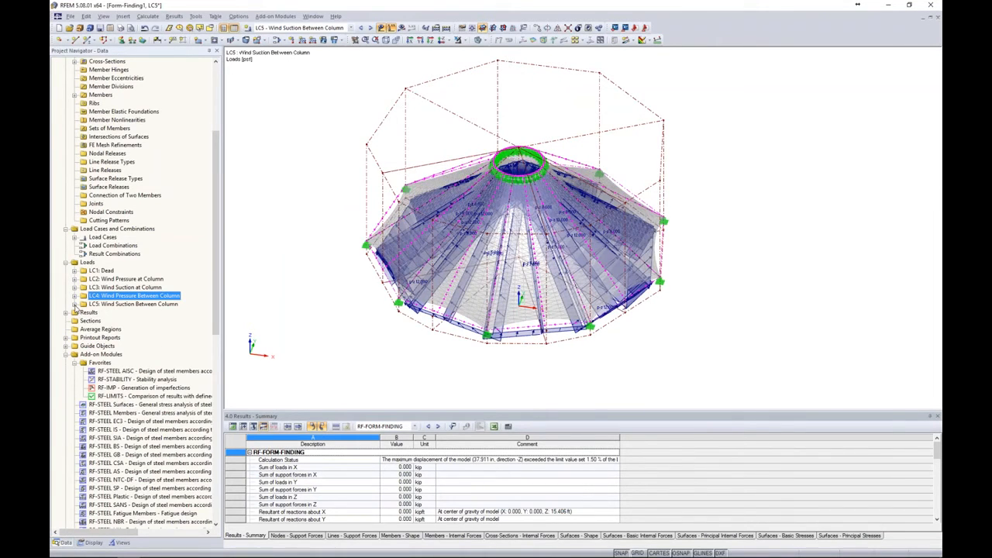
pyautogui.click(74, 306)
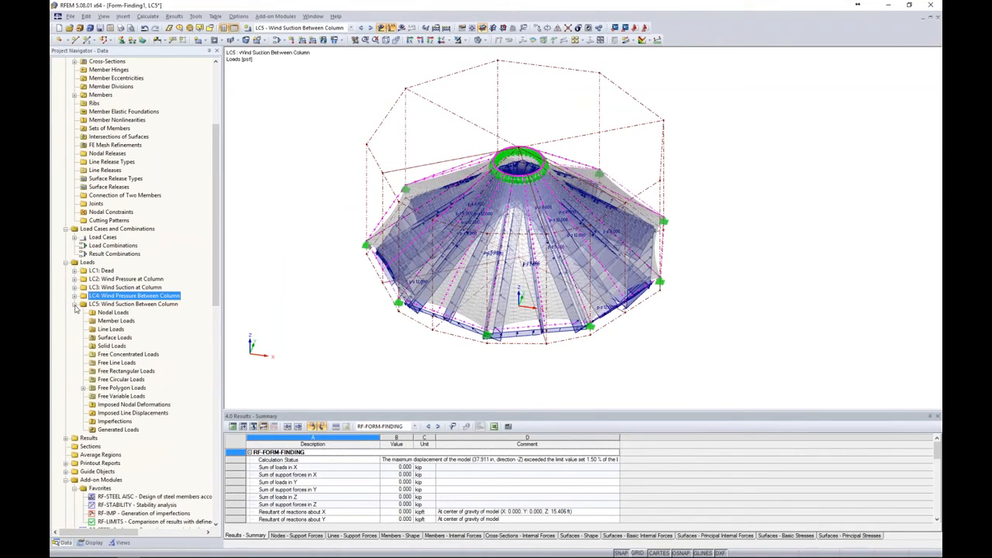
pyautogui.click(83, 389)
pyautogui.click(109, 396)
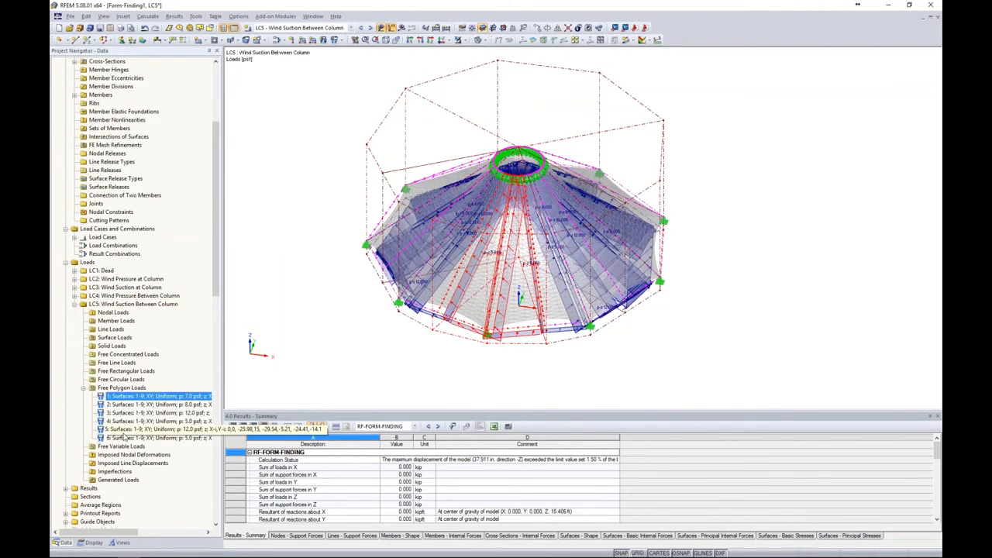
pyautogui.keyDown('shift'); pyautogui.click(123, 439); pyautogui.keyUp('shift')
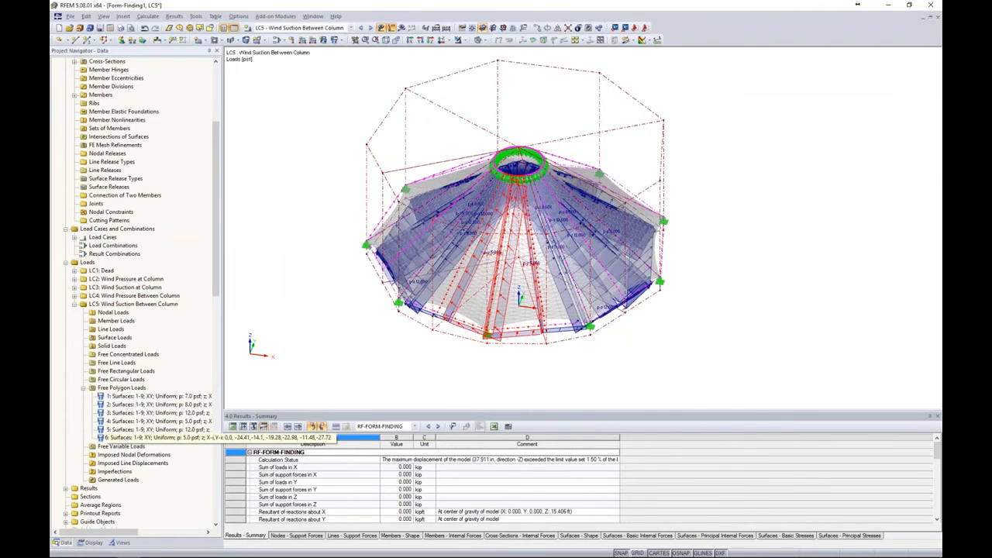
pyautogui.click(547, 30)
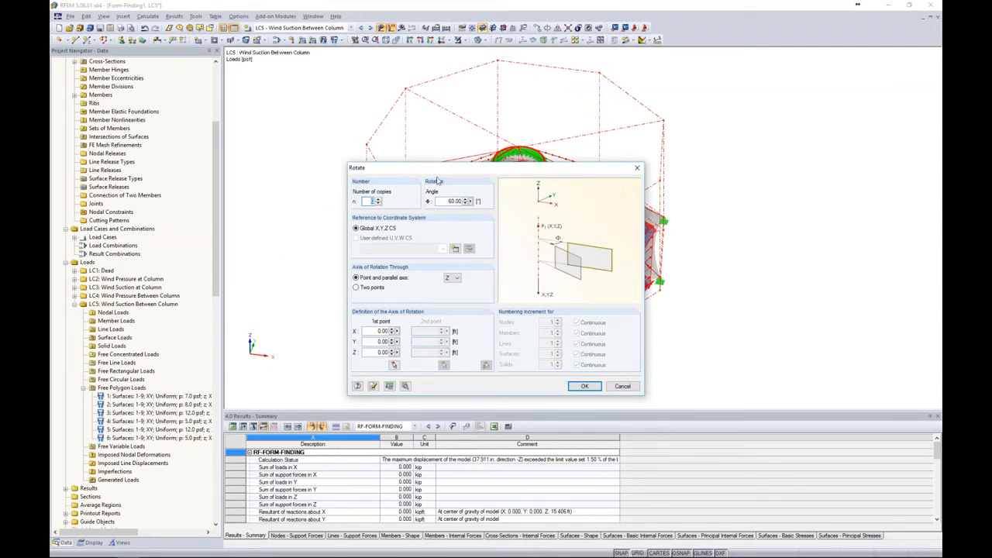
pyautogui.click(585, 386)
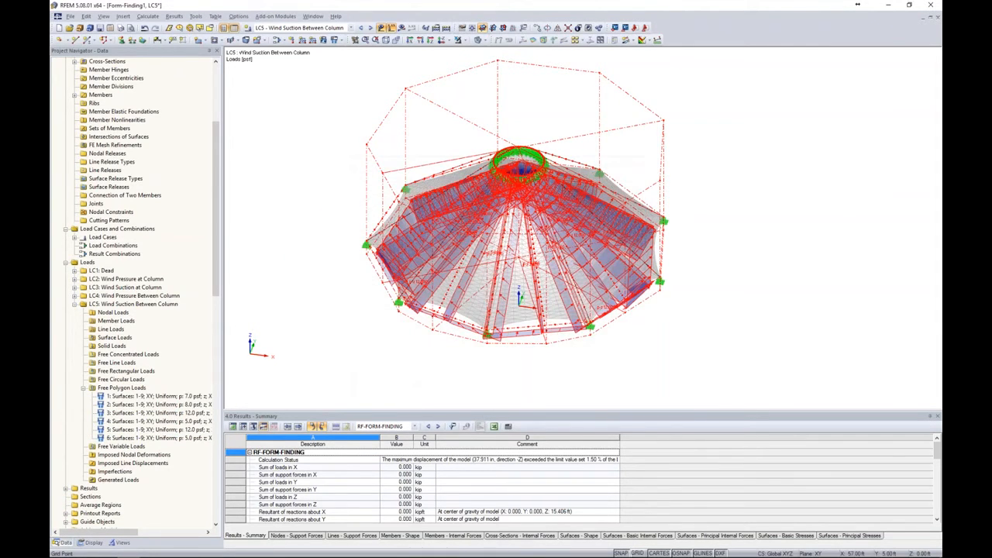
pyautogui.click(809, 332)
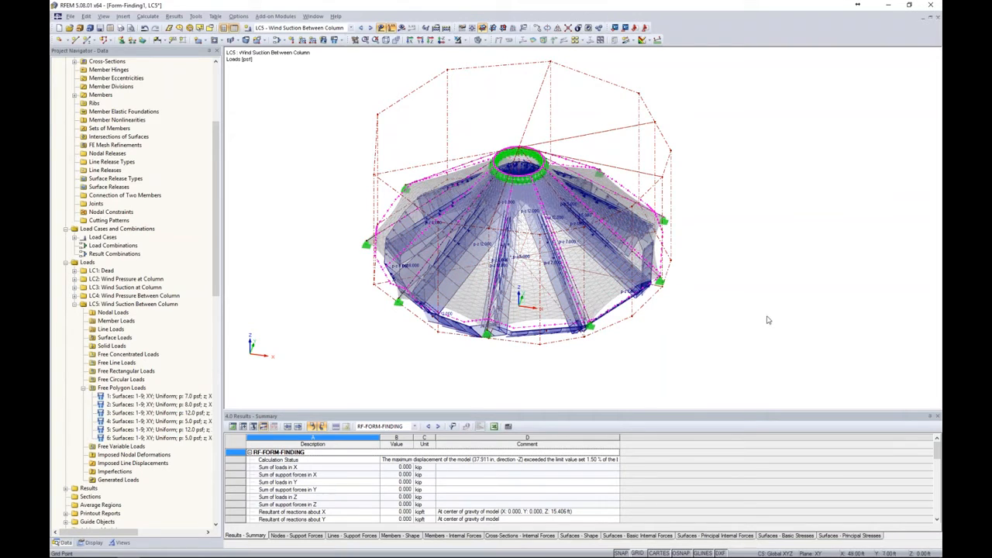
pyautogui.keyDown('ctrl'); pyautogui.moveTo(767, 320); pyautogui.dragTo(751, 300, button='middle'); pyautogui.keyUp('ctrl')
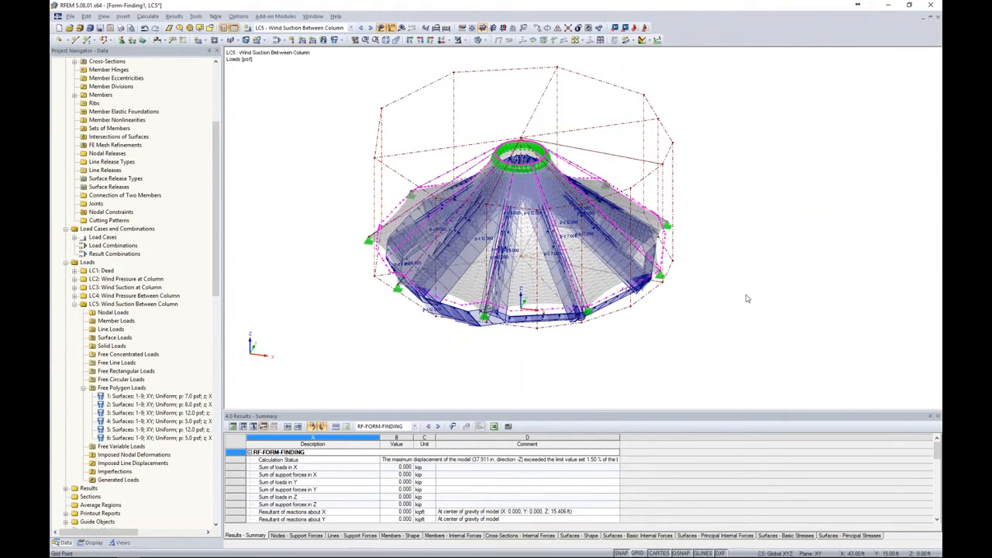
# - Create load case LC6 named Snow with the Snow action category
pyautogui.click(248, 28)
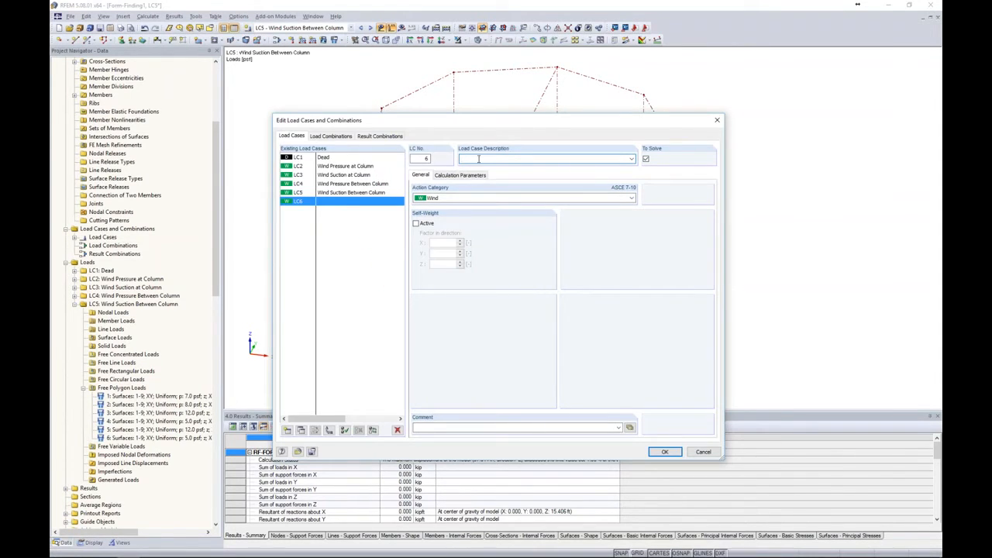
pyautogui.click(467, 197)
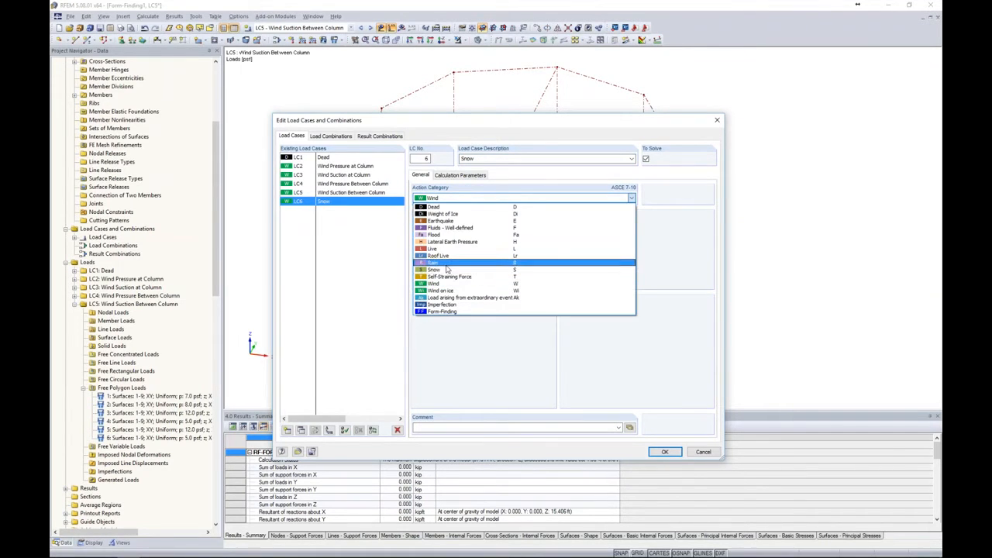
pyautogui.click(446, 269)
pyautogui.click(665, 452)
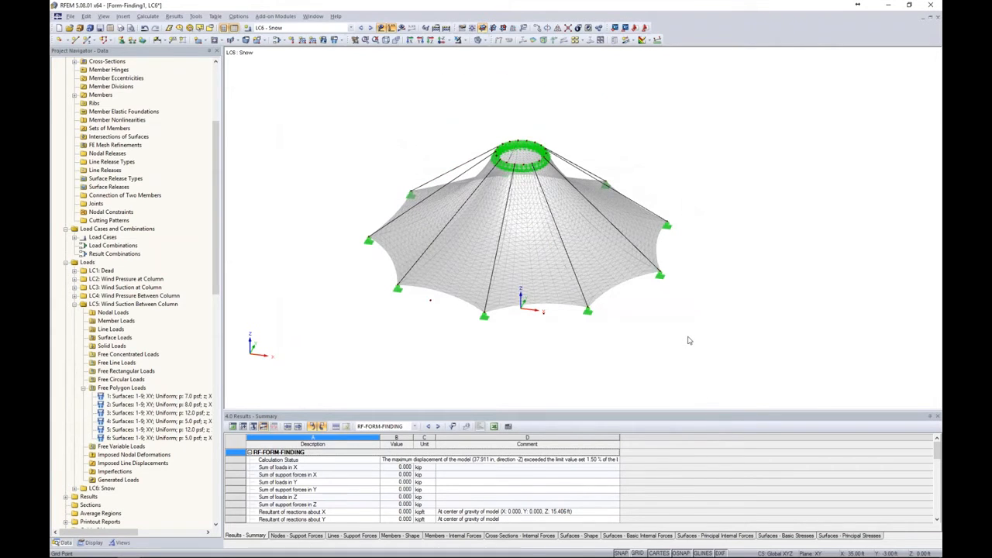
# - Apply a uniform downward surface load of 8 psf in the projected global direction ZP to all membrane surfaces in the Snow load case
pyautogui.keyDown('ctrl'); pyautogui.moveTo(714, 318); pyautogui.dragTo(702, 266, button='middle'); pyautogui.keyUp('ctrl')
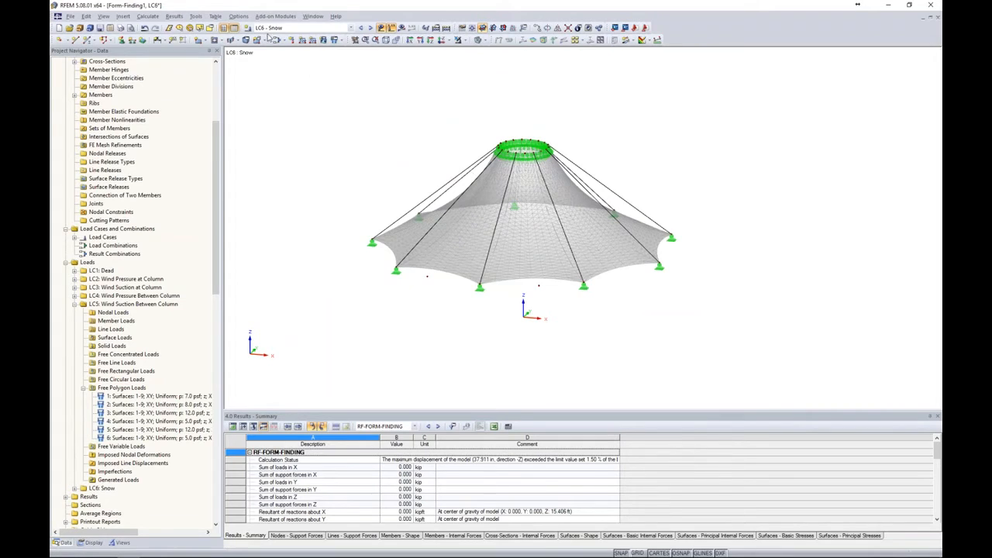
pyautogui.click(323, 41)
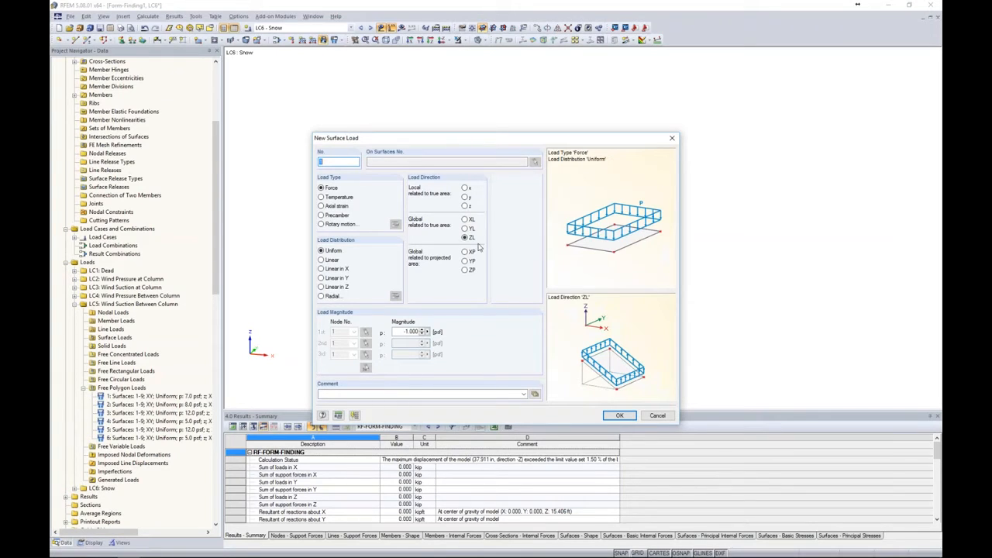
pyautogui.click(465, 272)
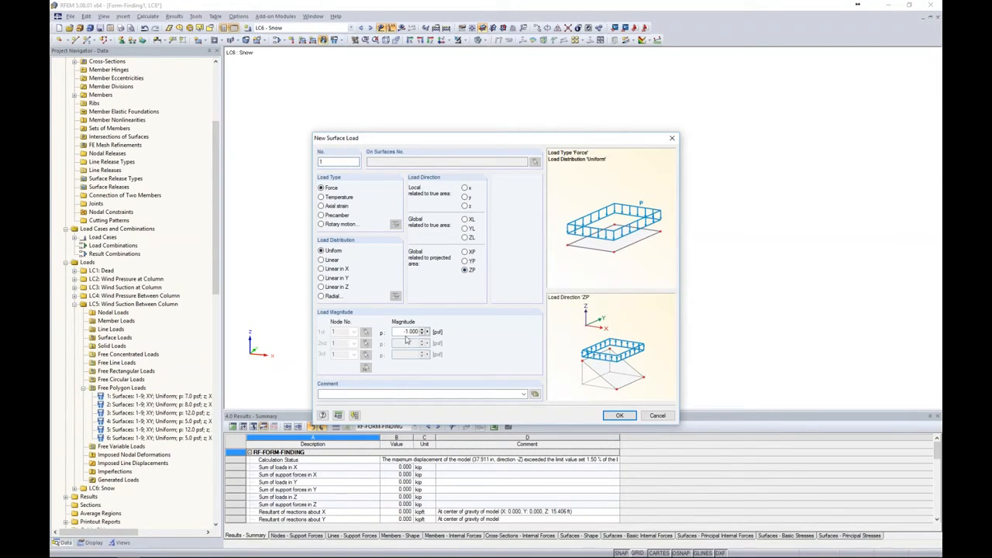
pyautogui.doubleClick(426, 333)
pyautogui.press('BackSpace')
pyautogui.write('8')
pyautogui.click(620, 416)
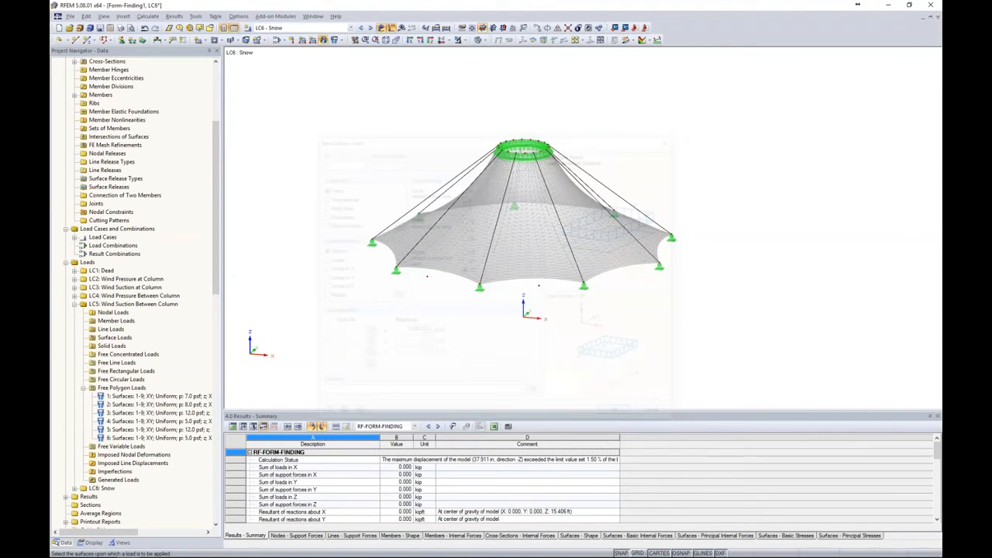
pyautogui.click(405, 177)
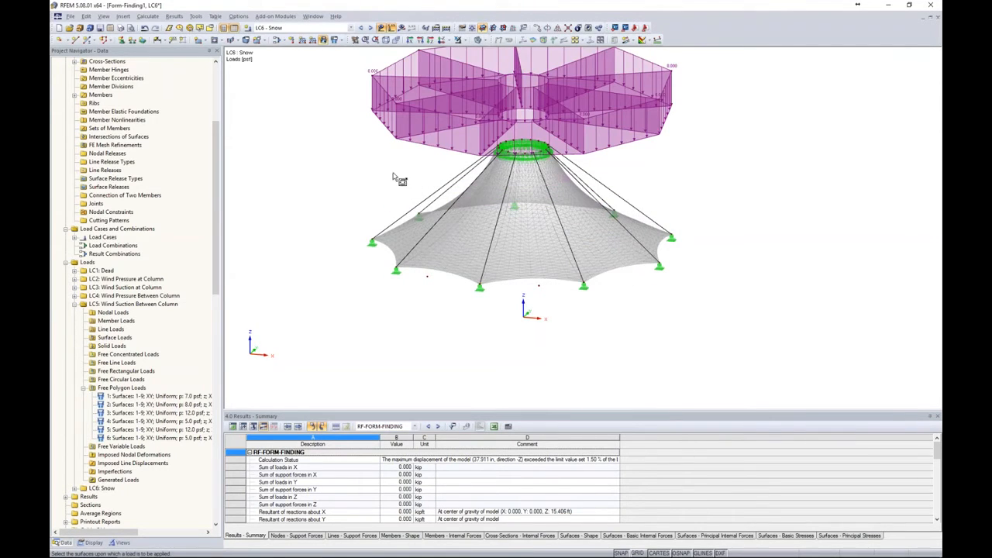
pyautogui.moveTo(676, 181); pyautogui.dragTo(465, 237, button='middle')
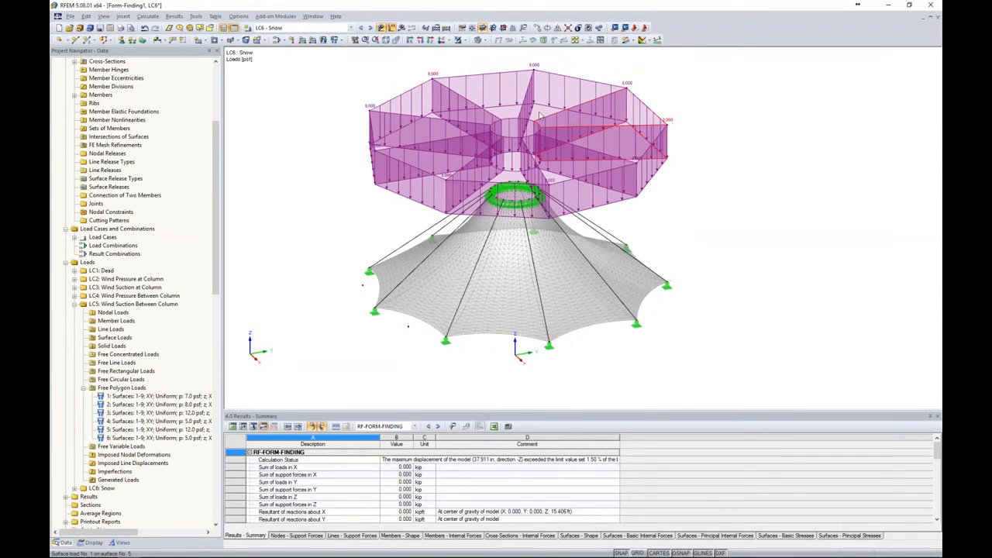
pyautogui.keyDown('ctrl'); pyautogui.moveTo(713, 256); pyautogui.dragTo(807, 239, button='middle'); pyautogui.keyUp('ctrl')
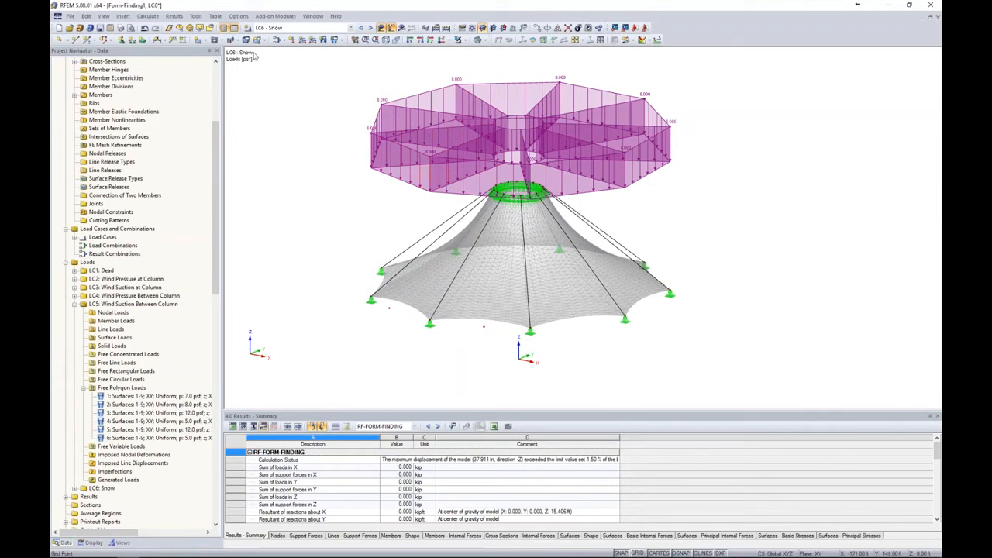
pyautogui.click(276, 40)
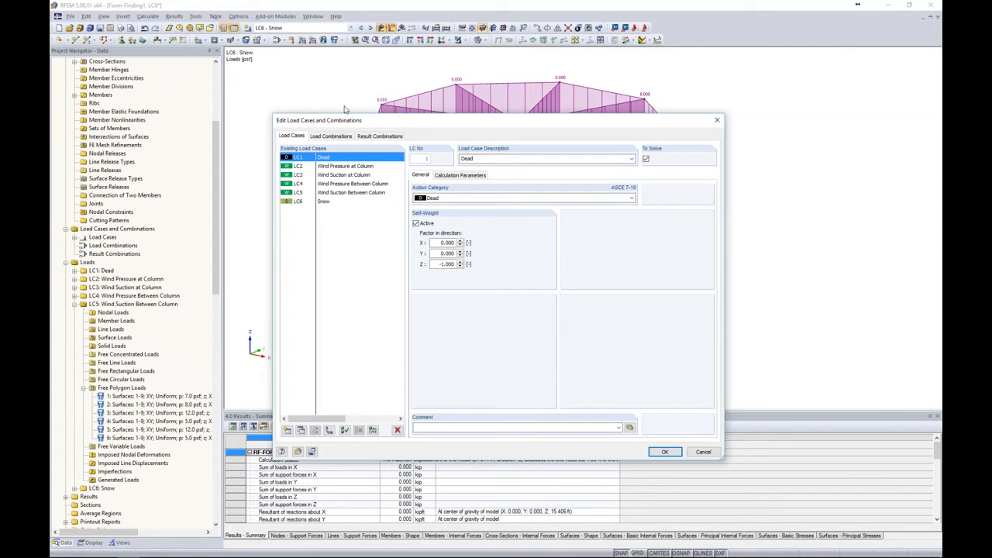
pyautogui.click(658, 452)
pyautogui.scroll(4, 267, 205)
pyautogui.scroll(-3, 266, 204)
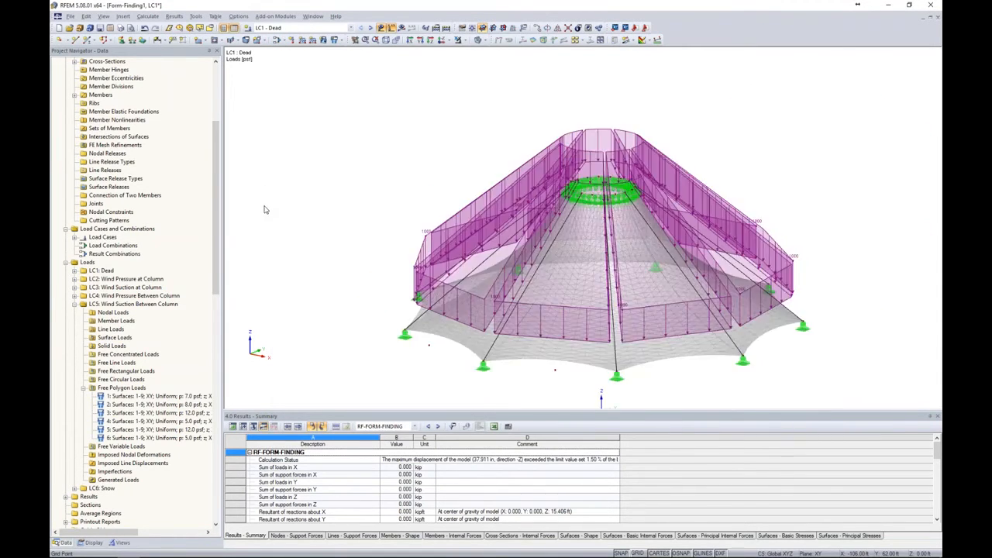
# - Enable automatic creation of load combinations according to ASCE 7-10 in the Form-Finding1 model's general data
pyautogui.scroll(6, 104, 100)
pyautogui.rightClick(95, 96)
pyautogui.click(115, 105)
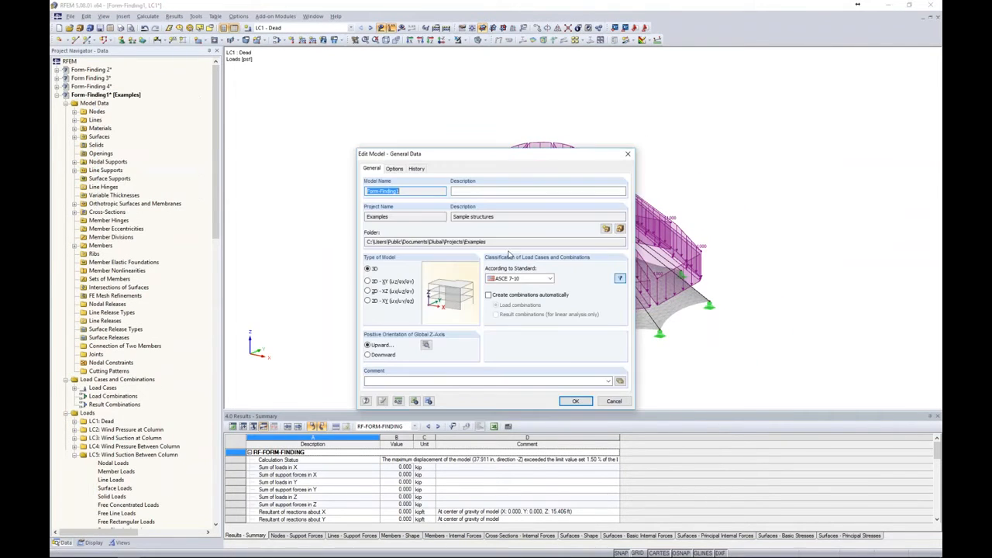
pyautogui.click(489, 297)
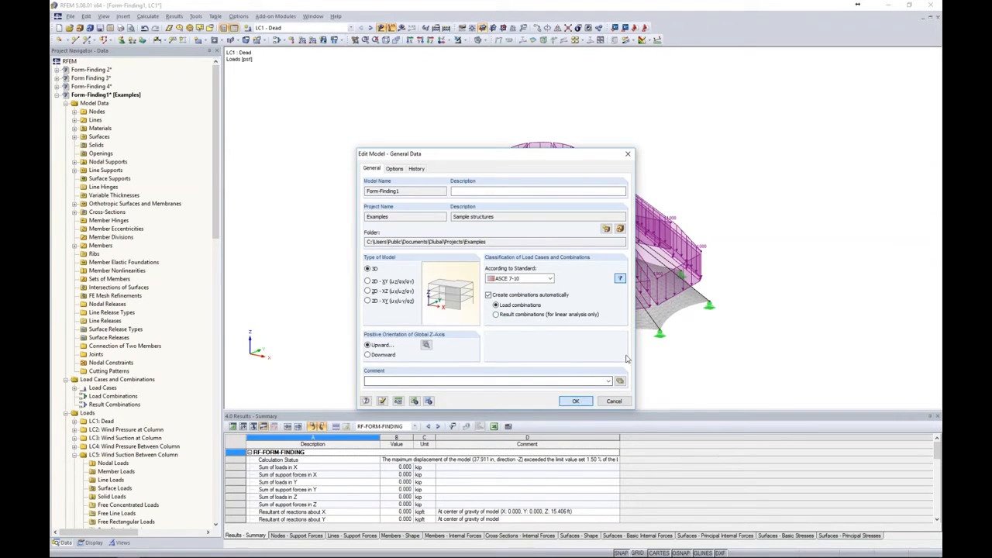
pyautogui.click(577, 401)
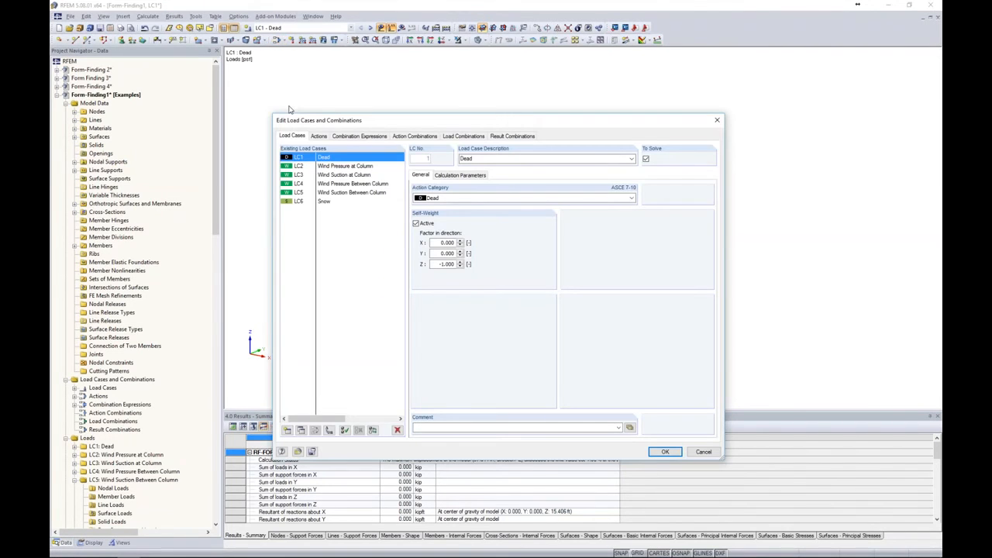
# - Examine which load cases are assigned to the Snow and Wind actions and how the wind load cases act together
pyautogui.click(318, 136)
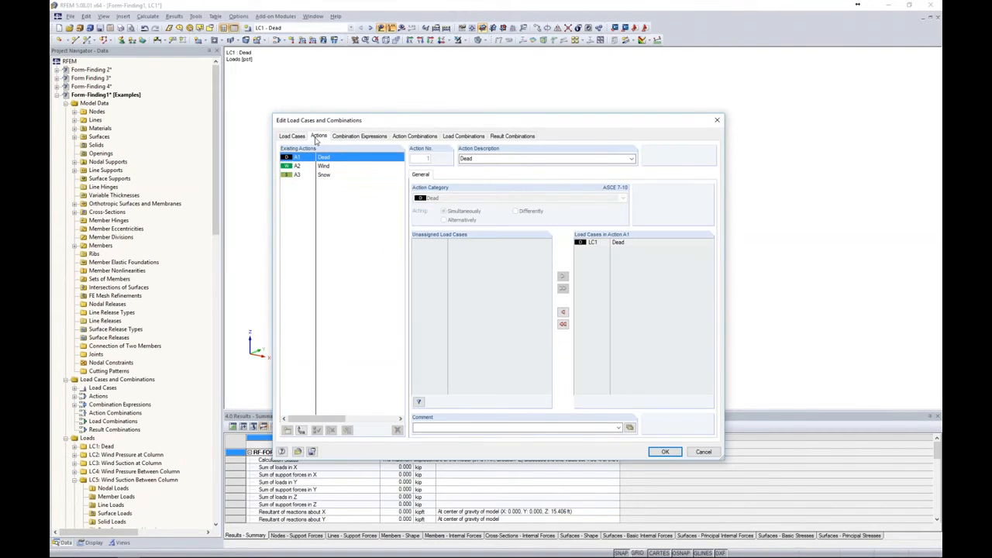
pyautogui.click(325, 176)
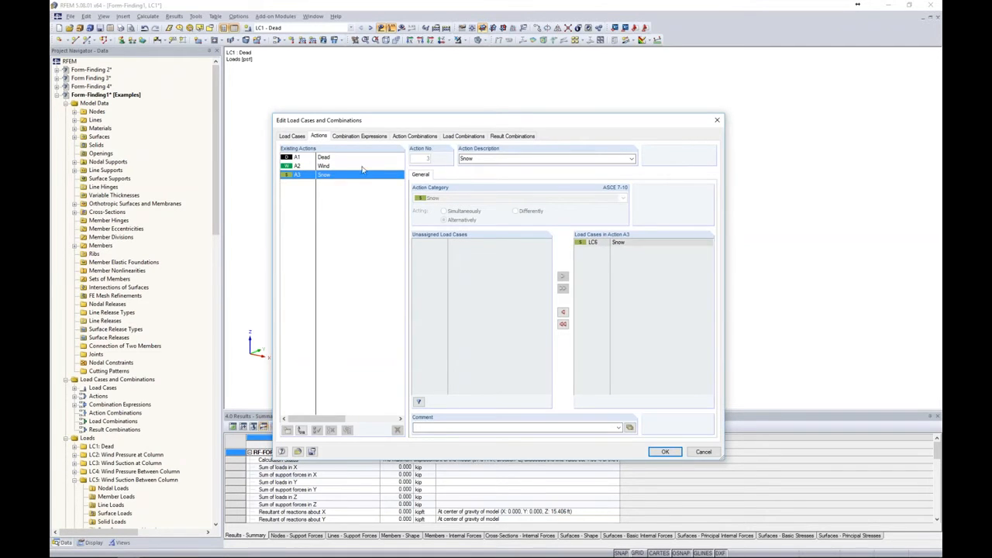
pyautogui.click(325, 166)
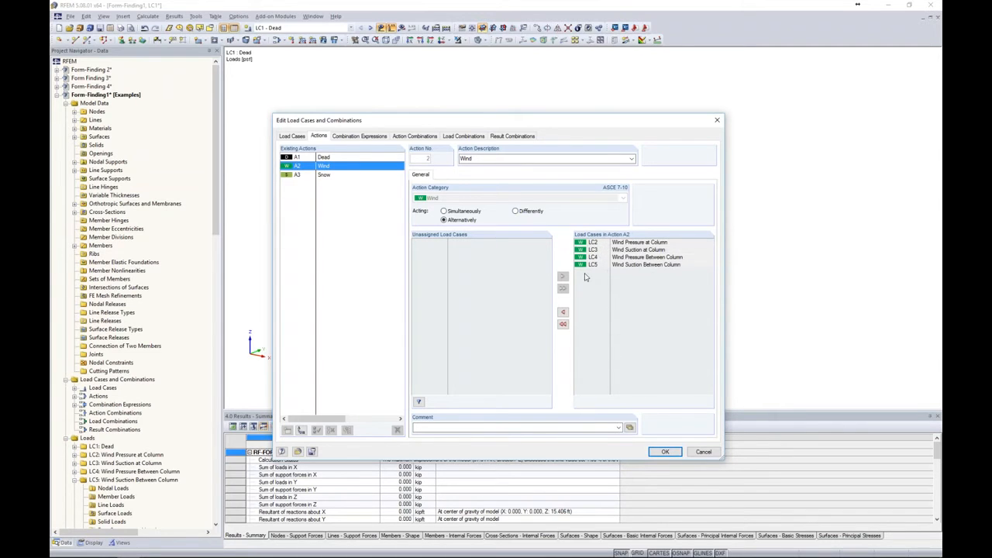
pyautogui.click(644, 265)
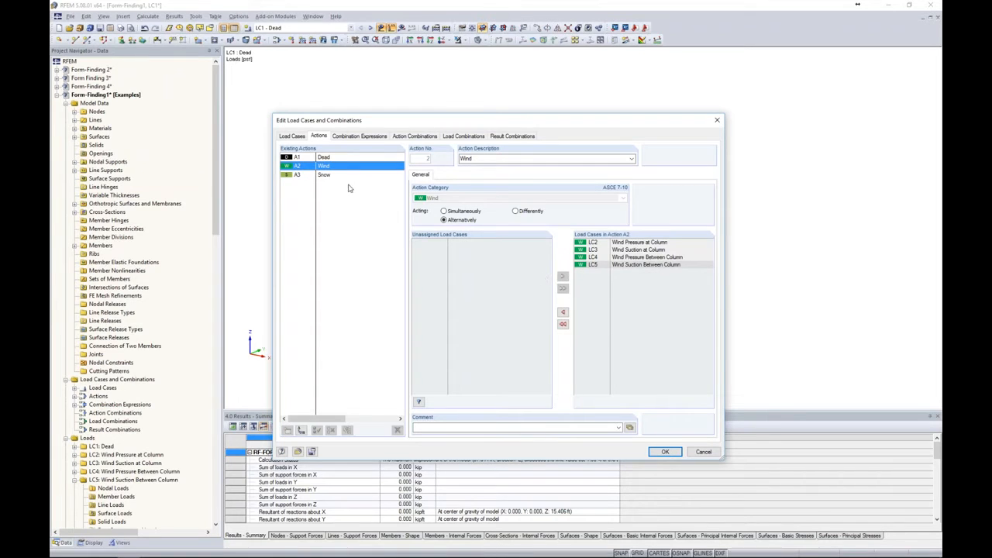
# - Exclude the Section 2.3 (LRFD) combination expression from use and review the Section 2.4 (ASD) combination formulas
pyautogui.click(363, 136)
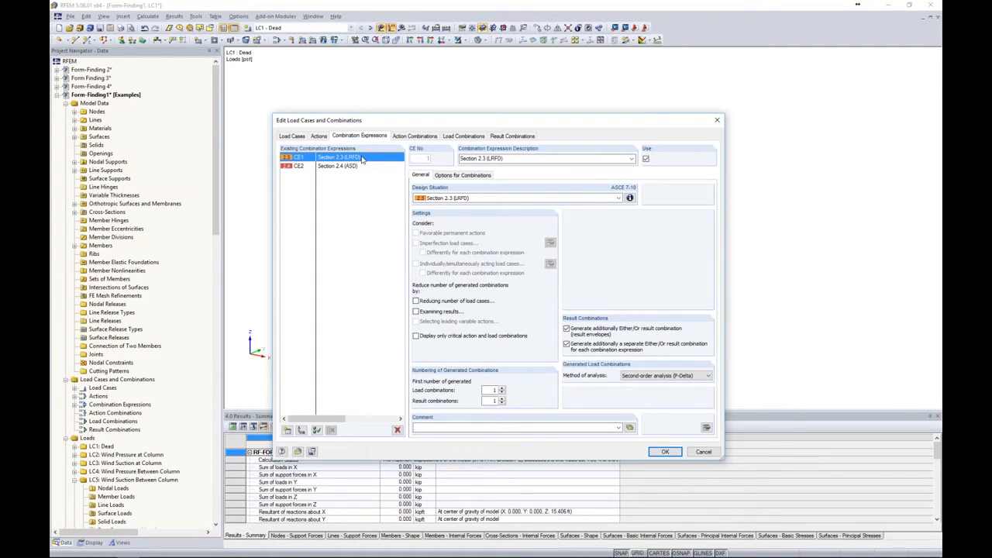
pyautogui.click(646, 158)
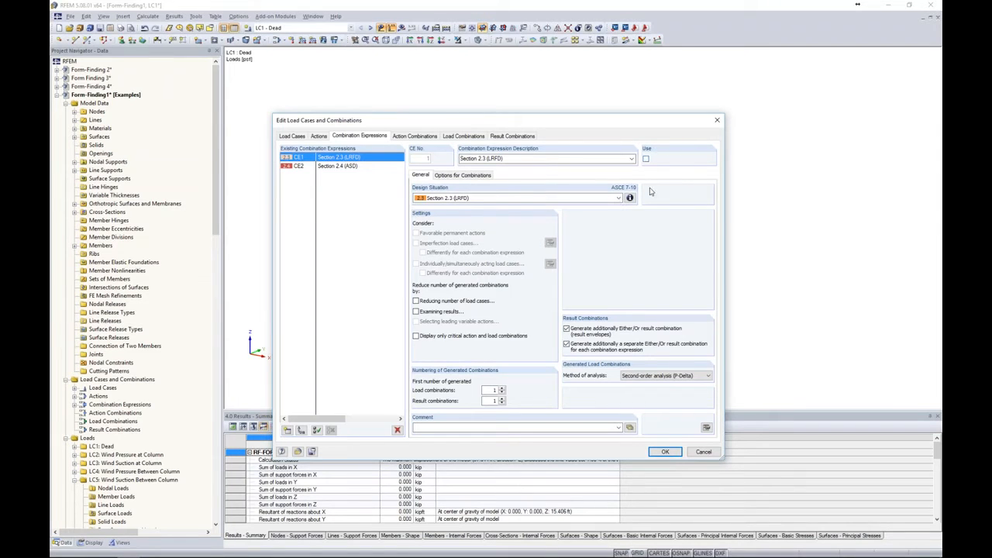
pyautogui.click(349, 166)
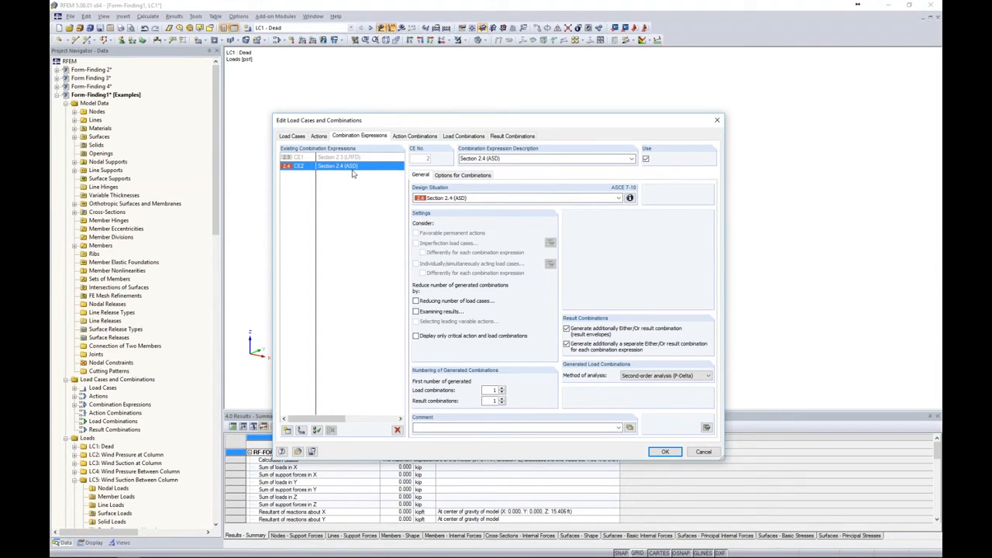
pyautogui.click(629, 198)
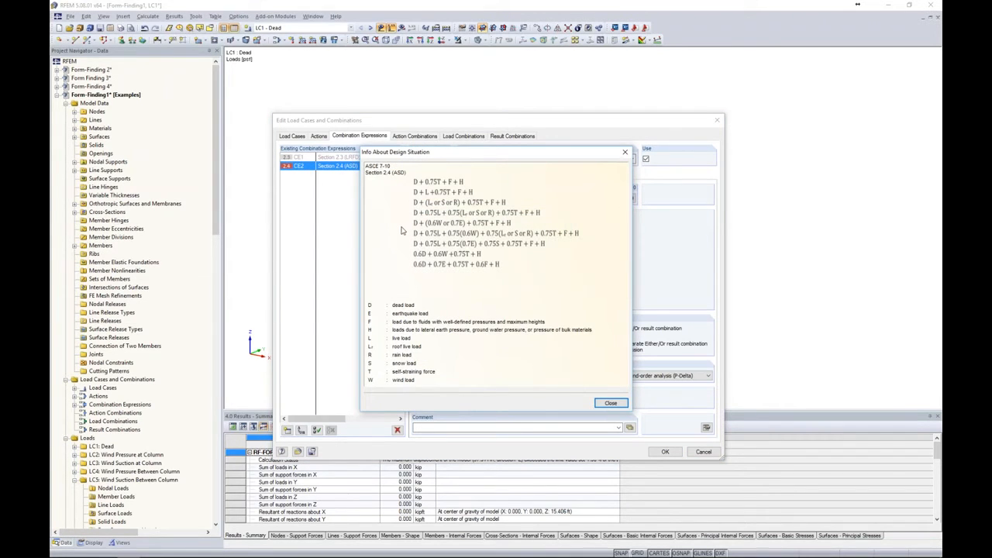
pyautogui.click(604, 408)
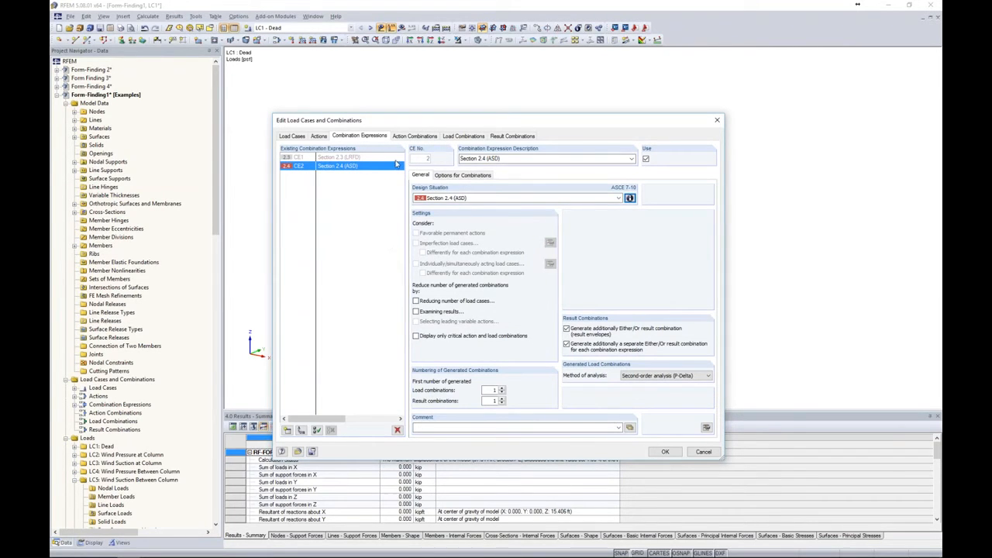
# - Generate the ASD load combinations and the enveloping result combination, and accept them
pyautogui.click(462, 138)
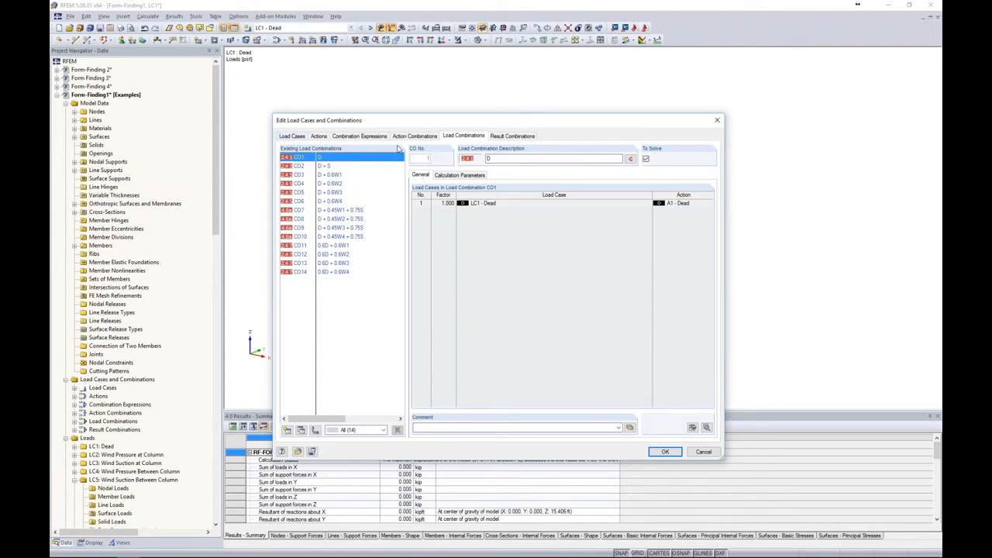
pyautogui.click(501, 137)
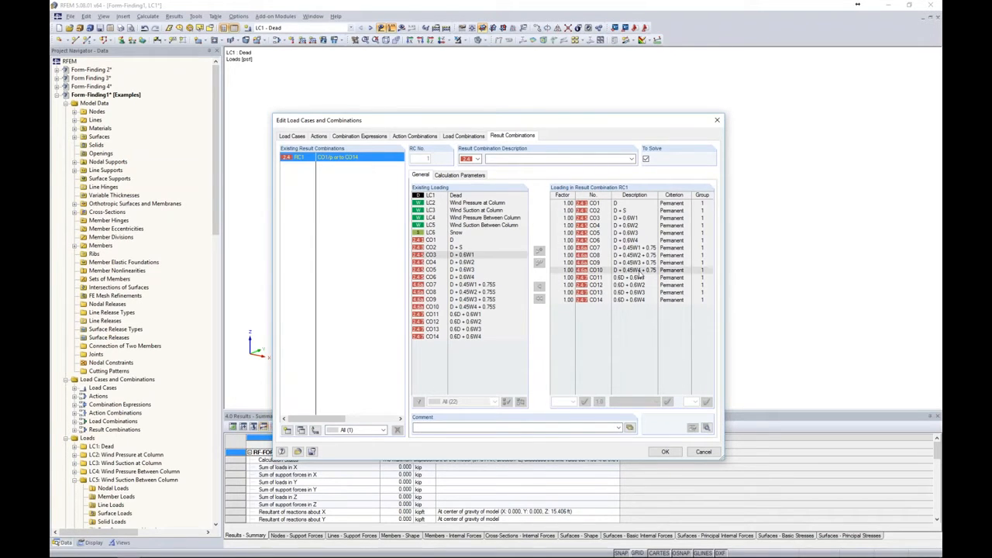
pyautogui.click(663, 453)
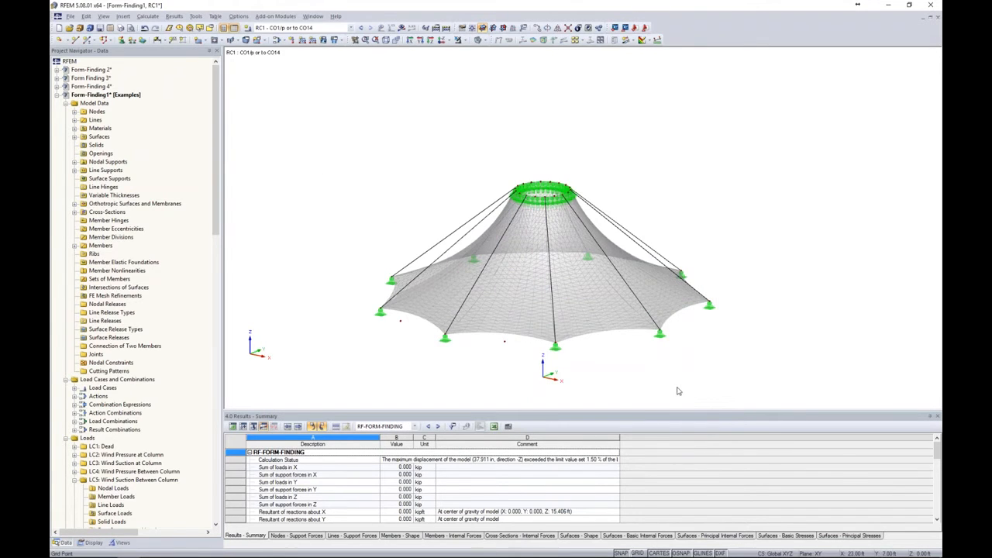
# - Make load combination CO1 (D) current and calculate its results
pyautogui.click(352, 28)
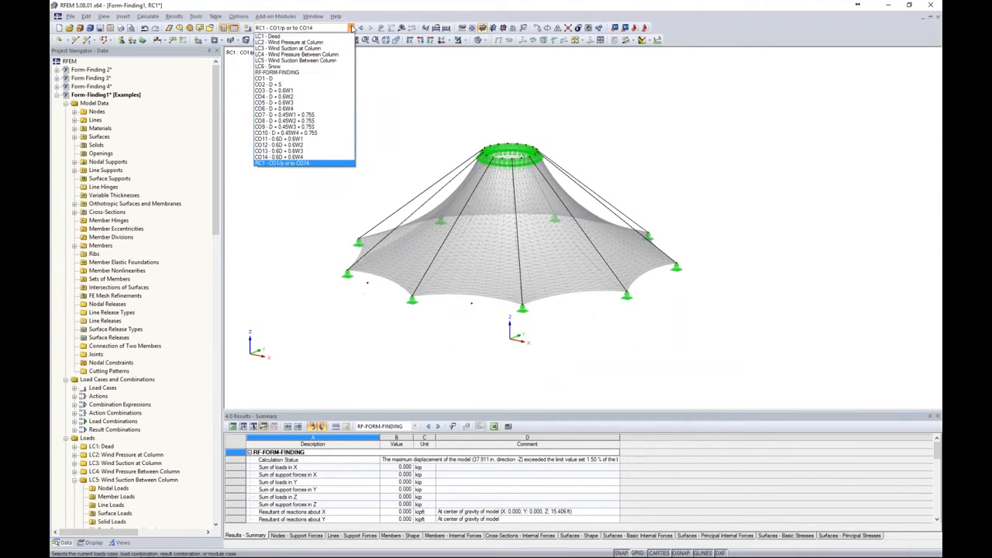
pyautogui.click(319, 79)
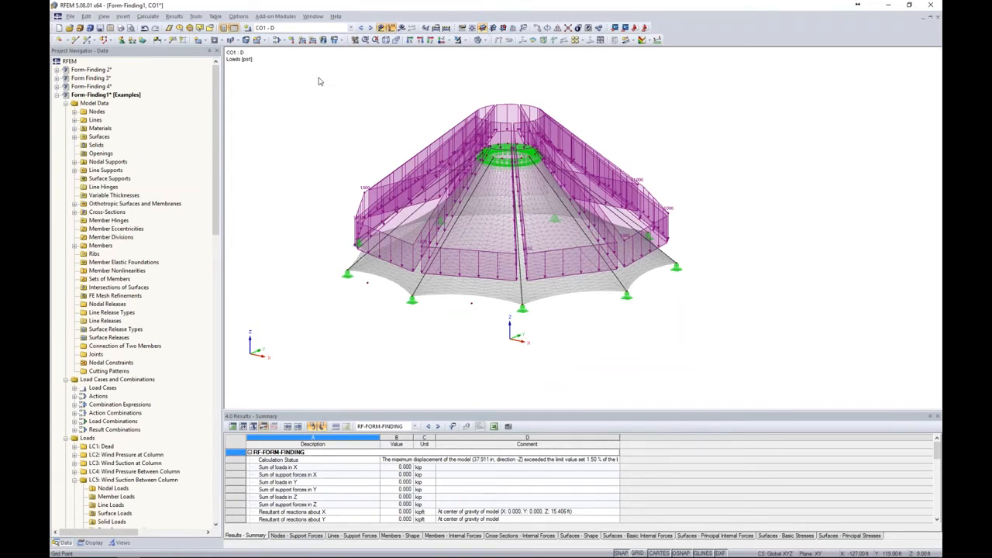
pyautogui.click(400, 28)
pyautogui.click(480, 297)
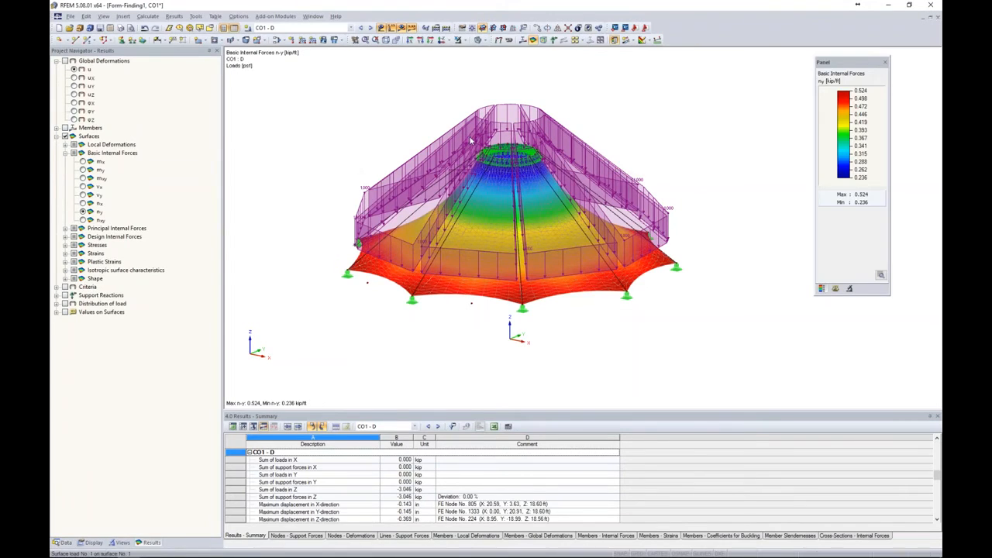
# - Hide the load display and show the basic internal force nx on the membrane surfaces for CO1
pyautogui.click(380, 28)
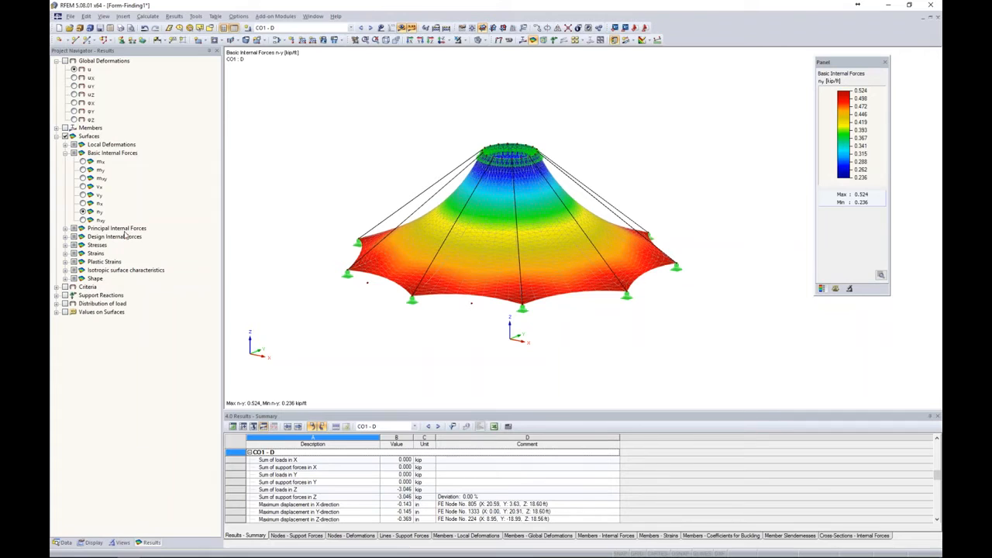
pyautogui.click(82, 204)
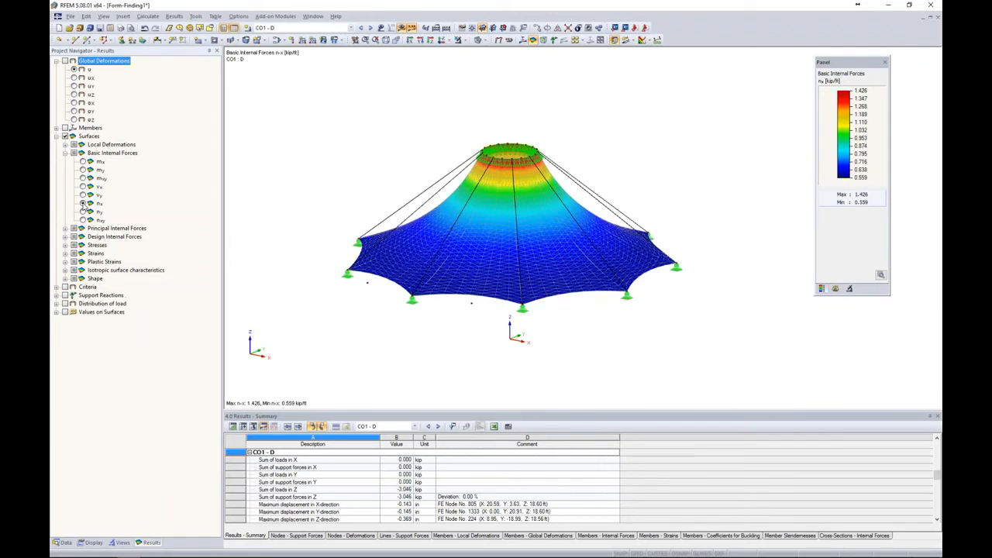
pyautogui.moveTo(602, 339); pyautogui.dragTo(649, 333, button='middle')
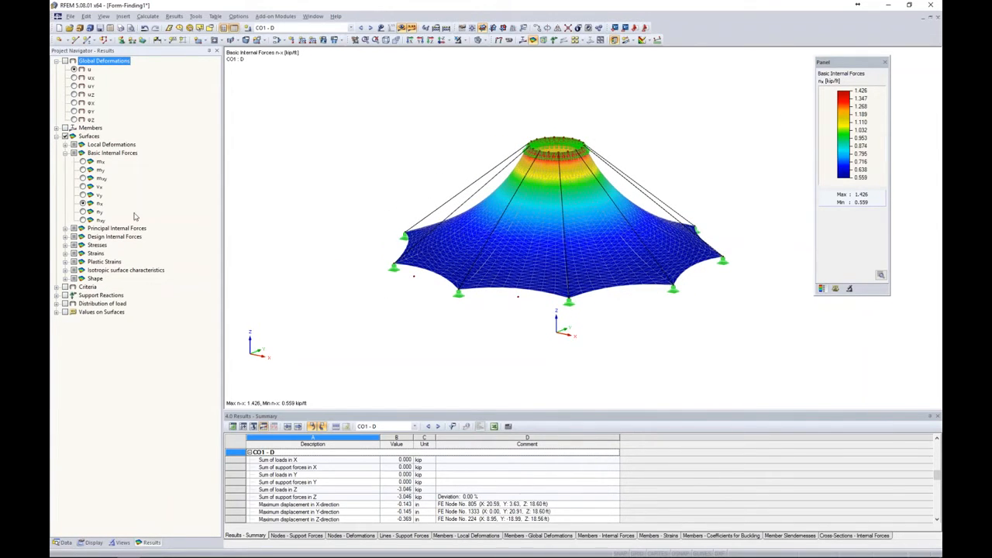
# - Turn on the member results and display the axial force N along the edge cables
pyautogui.click(56, 128)
pyautogui.click(65, 128)
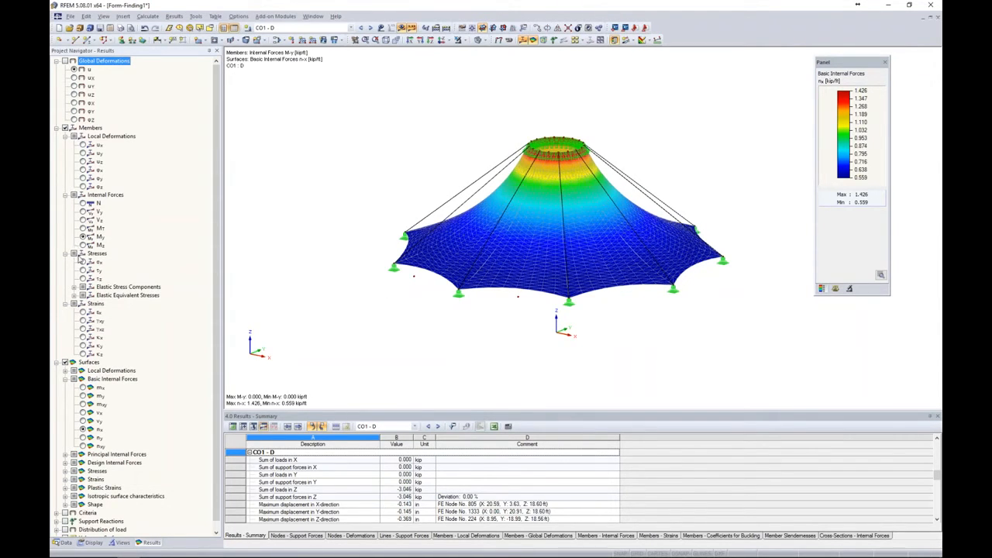
pyautogui.click(88, 204)
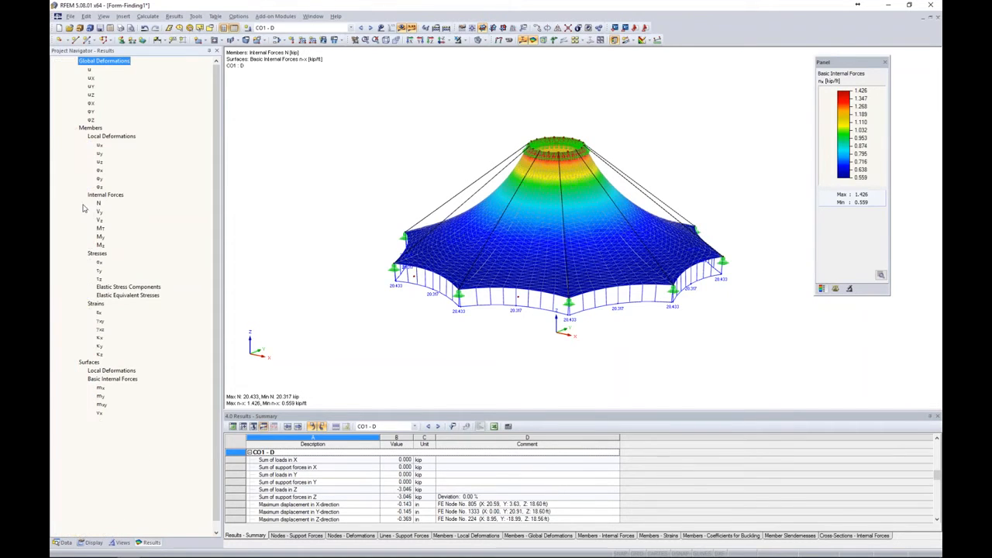
pyautogui.scroll(3, 640, 338)
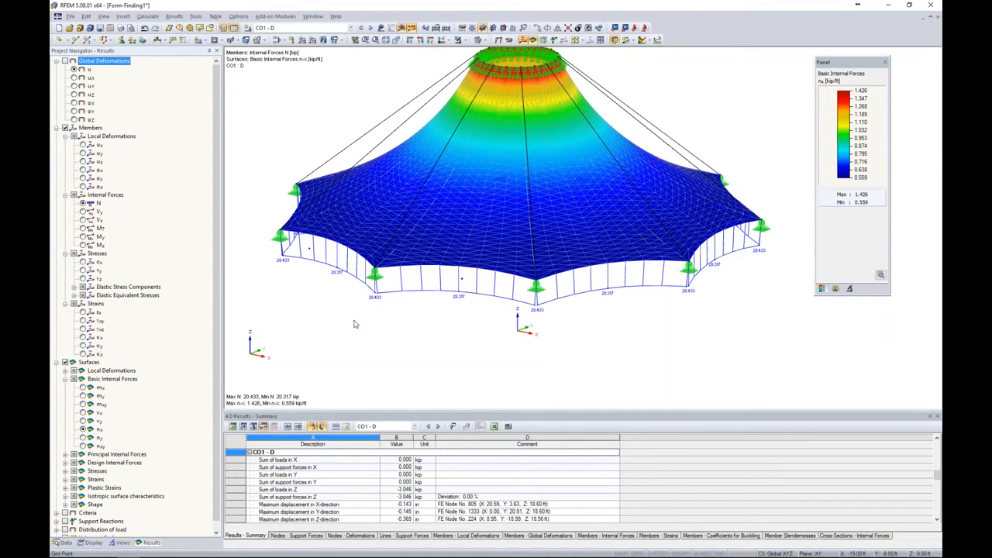
# - Open the RF-LIMITS add-on module for comparing results with defined limit values
pyautogui.click(65, 542)
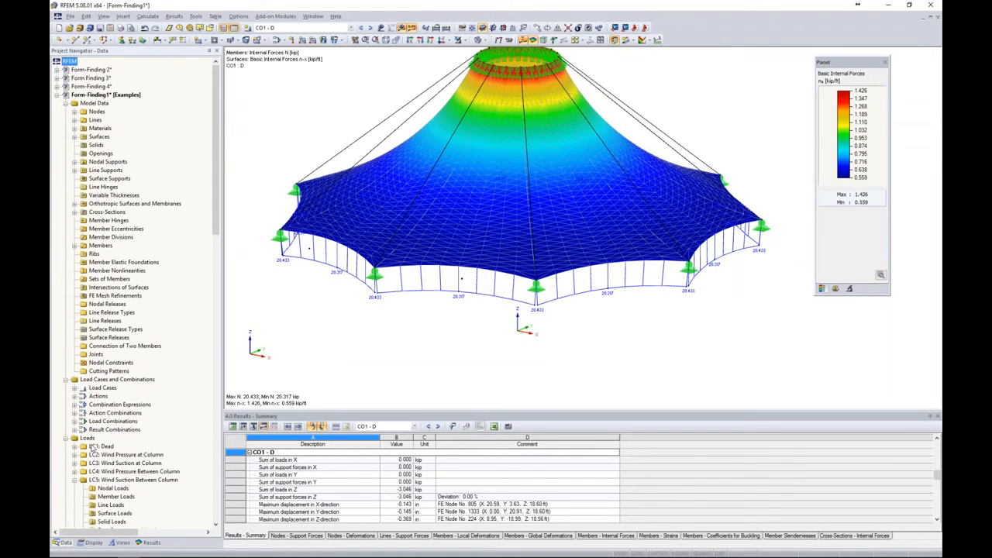
pyautogui.moveTo(470, 327); pyautogui.dragTo(511, 354, button='middle')
pyautogui.scroll(-2, 341, 261)
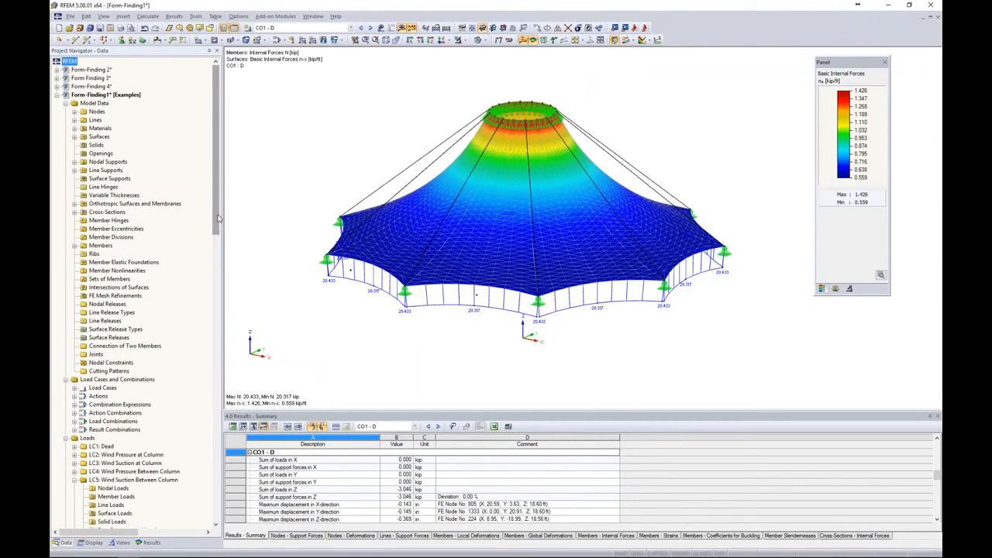
pyautogui.scroll(-7, 210, 288)
pyautogui.moveTo(210, 288); pyautogui.dragTo(214, 357)
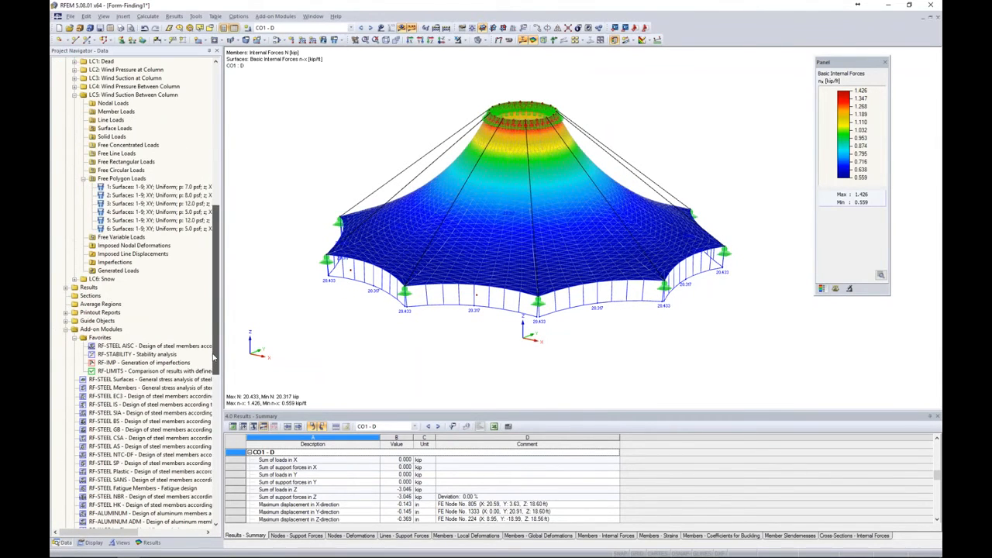
pyautogui.doubleClick(144, 371)
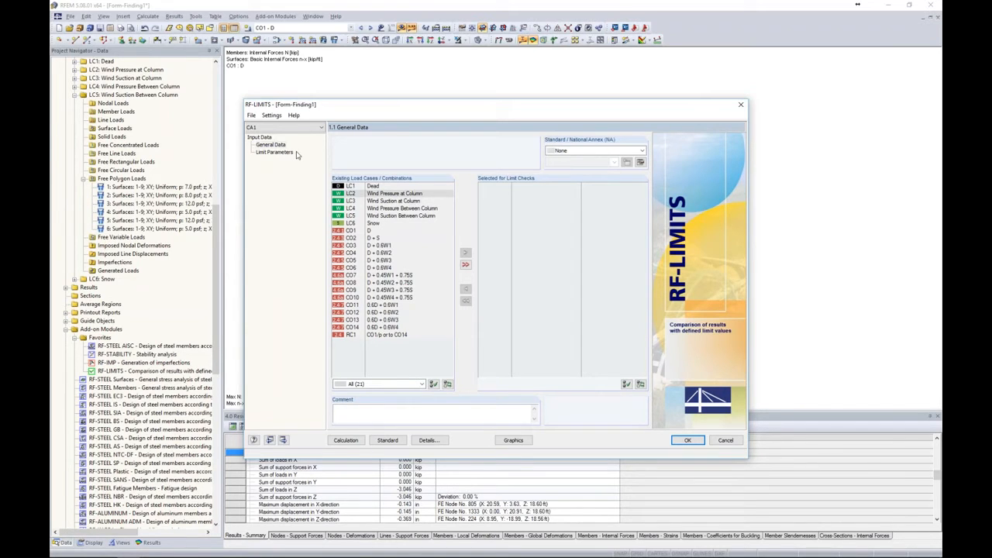
# - Rename RF-LIMITS case CA1 as Max Dead and select load combination CO1 for its limit checks
pyautogui.click(251, 115)
pyautogui.click(198, 141)
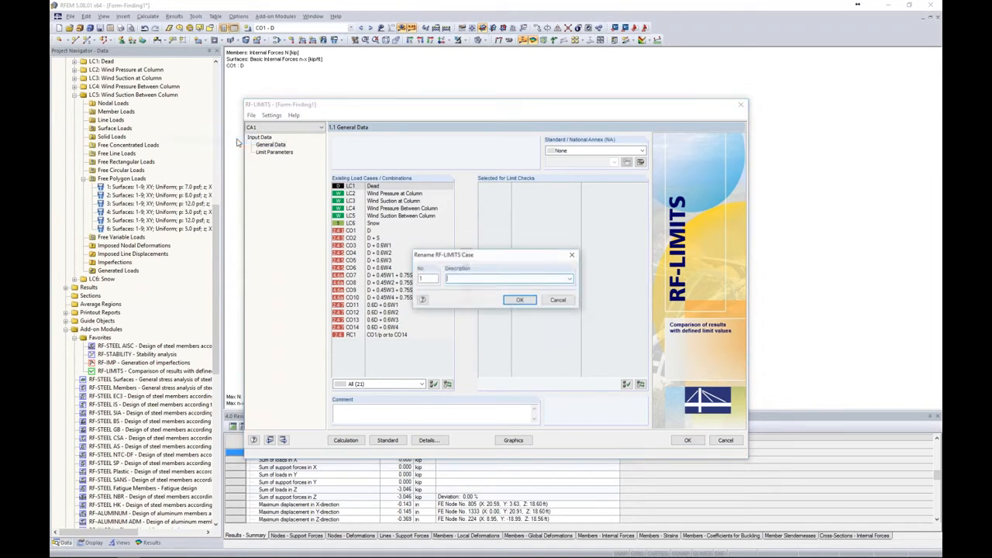
pyautogui.write('Max Dead')
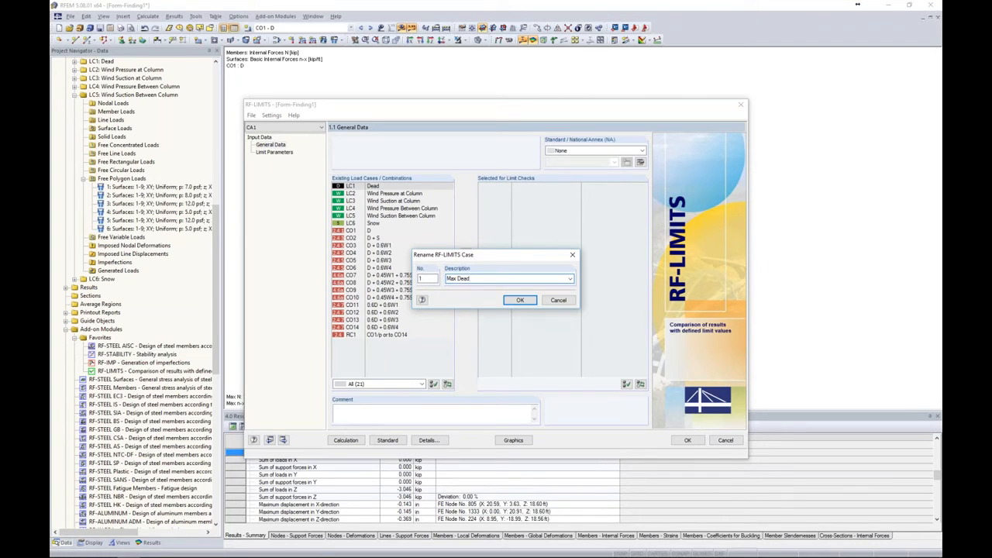
pyautogui.click(520, 300)
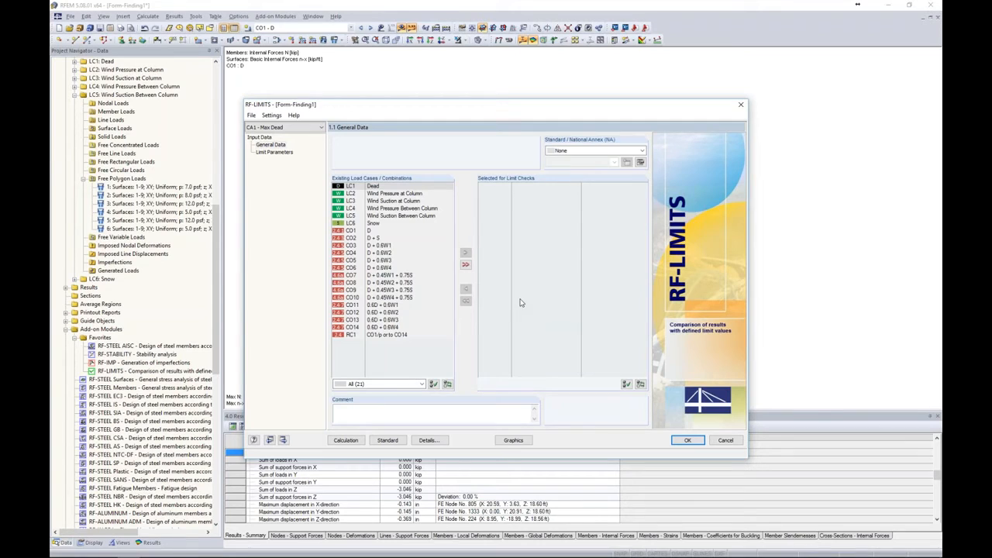
pyautogui.doubleClick(380, 232)
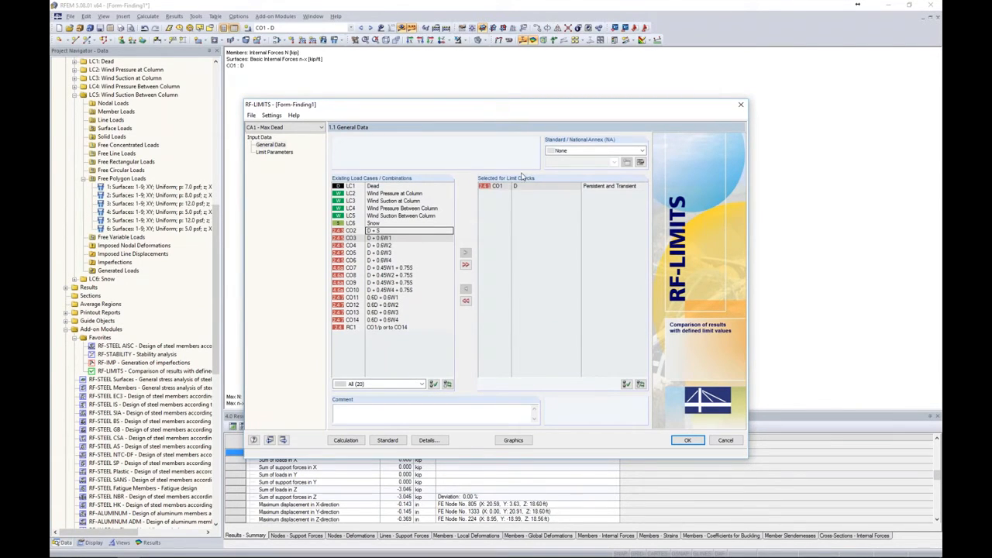
pyautogui.click(268, 152)
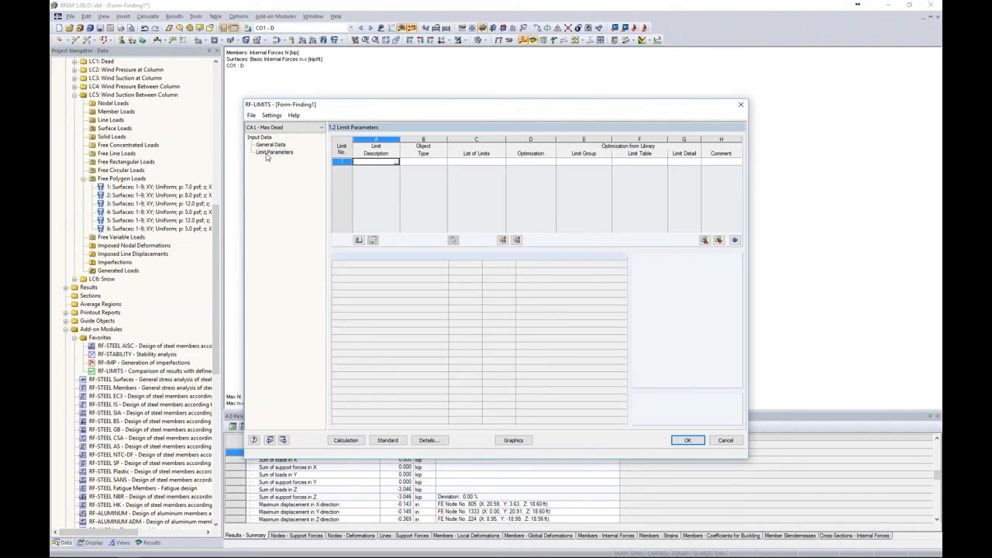
# - Define a limit described as Membrane with object type Surface, applied to surfaces 1-9
pyautogui.write('mem')
pyautogui.write('embrane')
pyautogui.press('Tab')
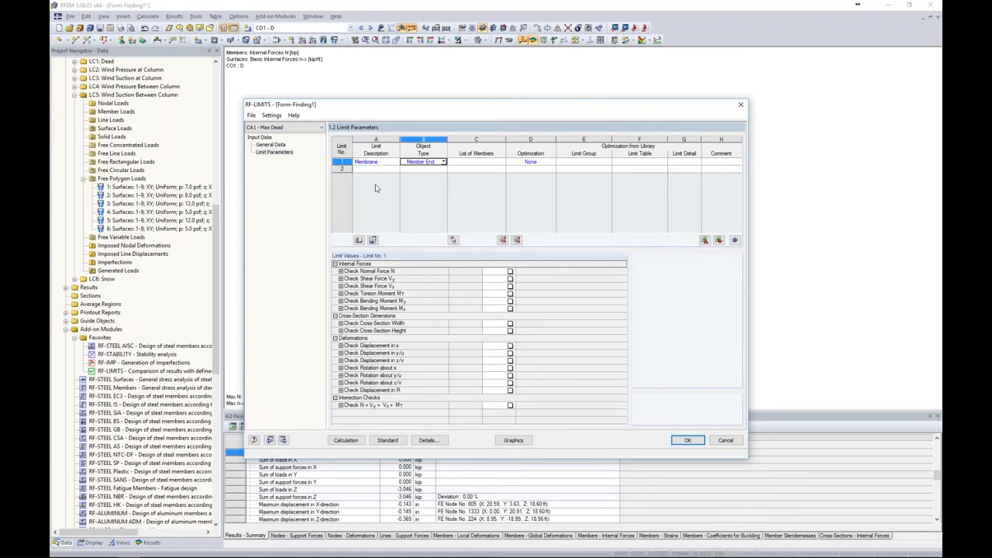
pyautogui.click(444, 162)
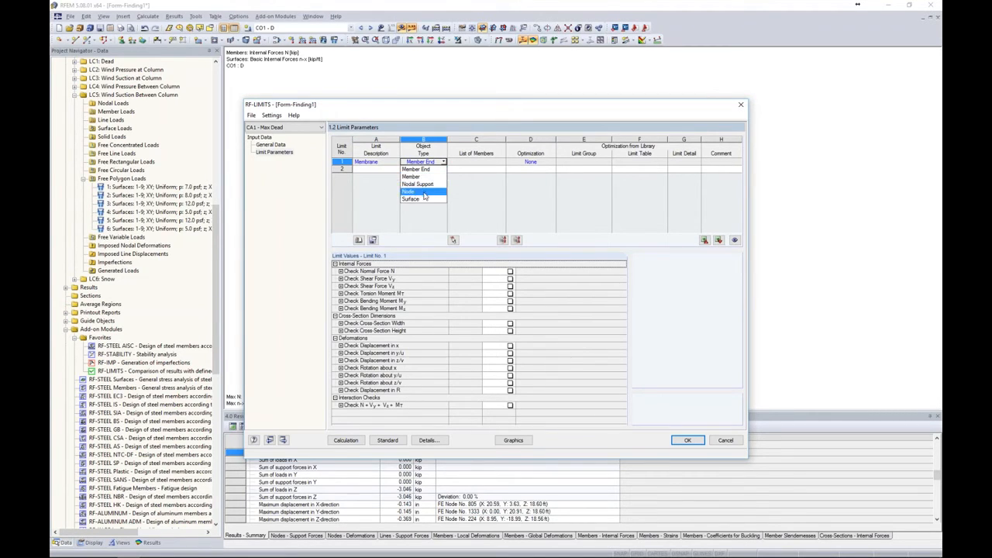
pyautogui.click(426, 198)
pyautogui.click(459, 164)
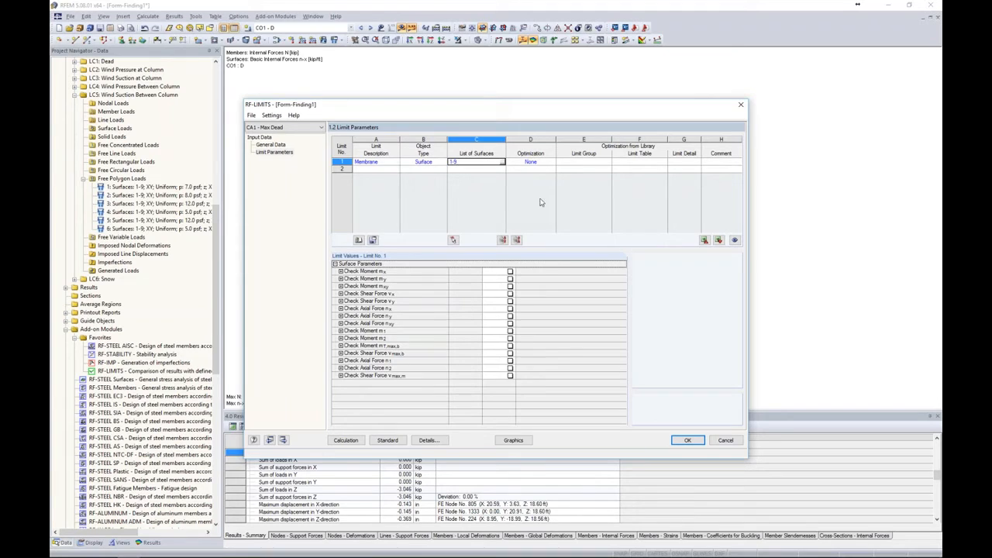
pyautogui.click(556, 179)
pyautogui.click(475, 162)
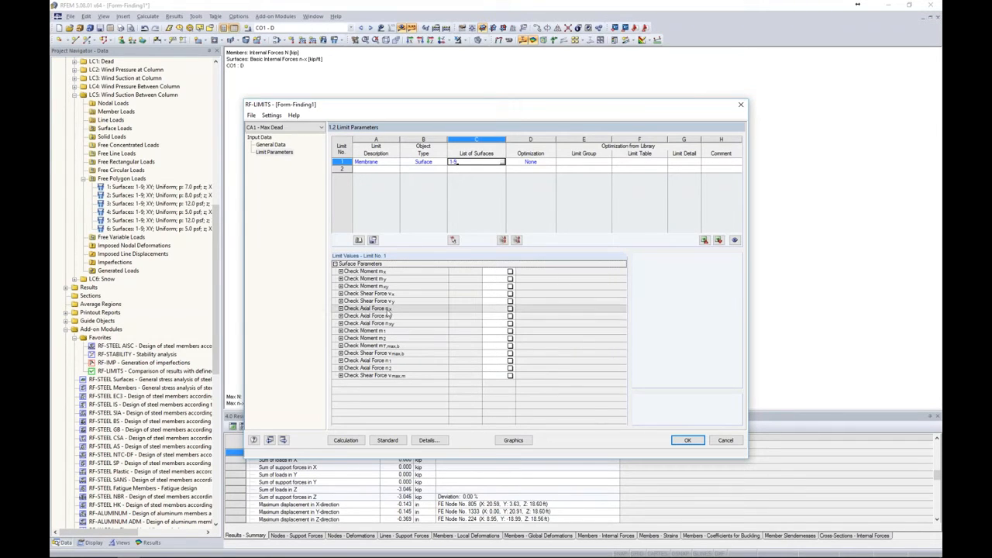
# - Enable the axial force checks nx with maximum 0.430 kip/ft and ny with maximum 0.370 kip/ft, both using Range Between
pyautogui.click(510, 309)
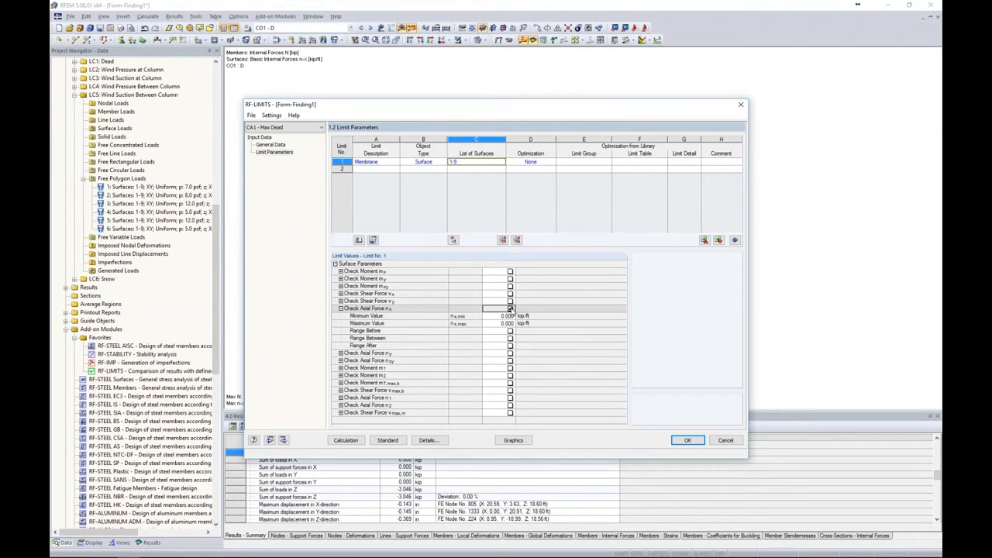
pyautogui.click(500, 324)
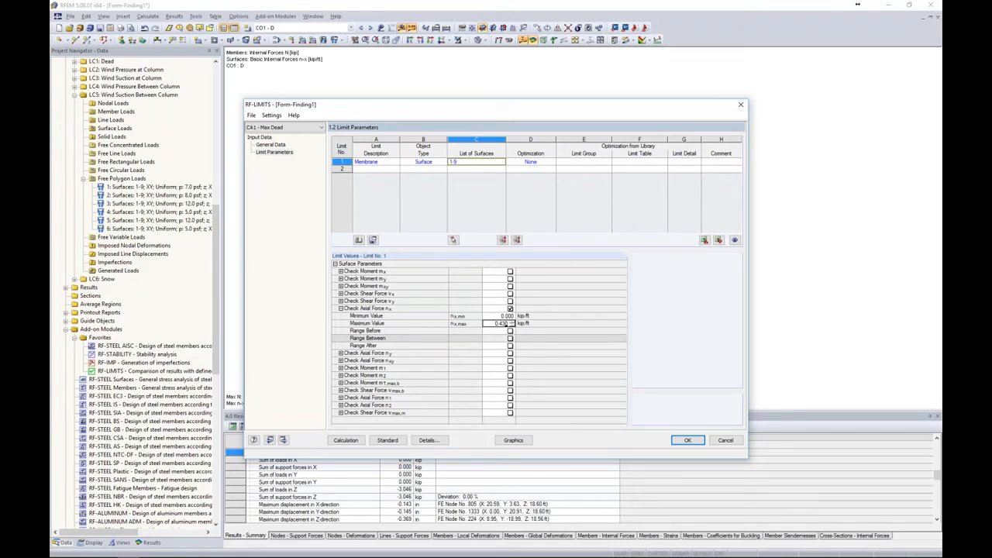
pyautogui.click(509, 338)
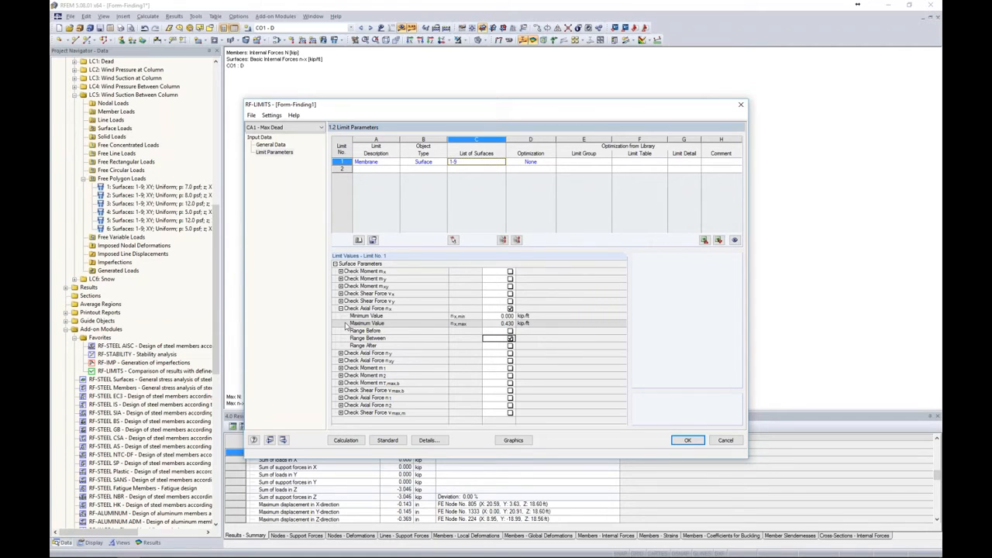
pyautogui.click(510, 354)
pyautogui.click(506, 368)
pyautogui.click(506, 368)
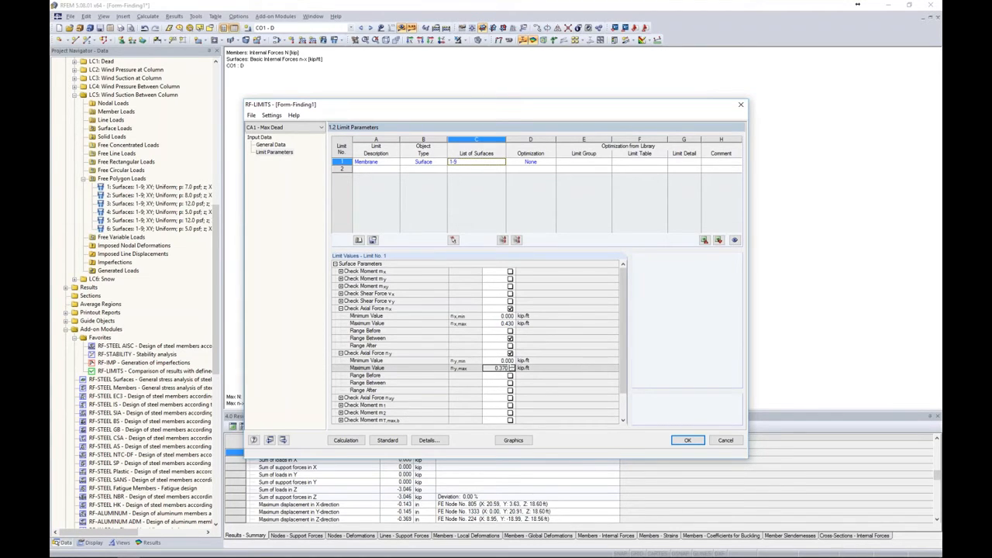
pyautogui.click(510, 383)
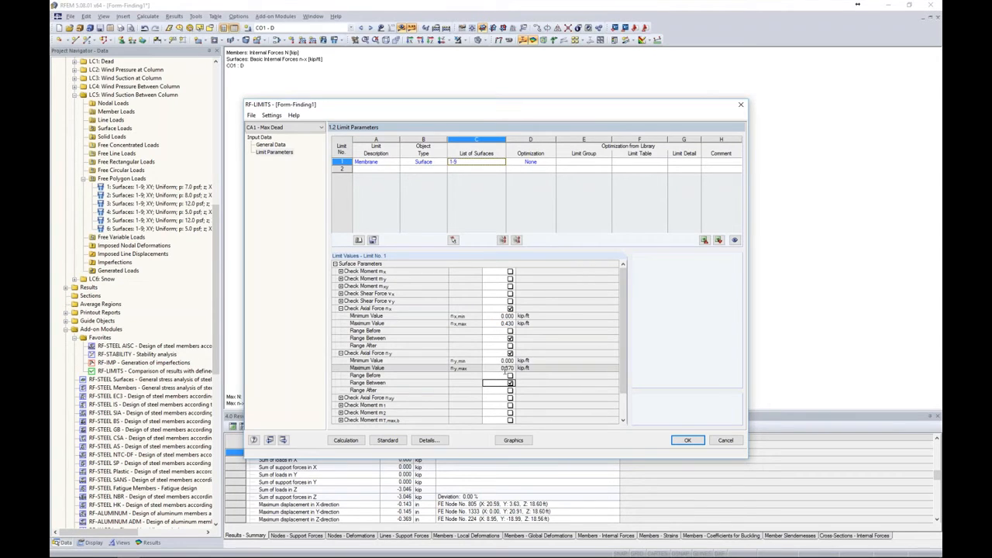
# - Calculate the limit checks for the Max Dead case and return to the model with the module data kept
pyautogui.click(364, 440)
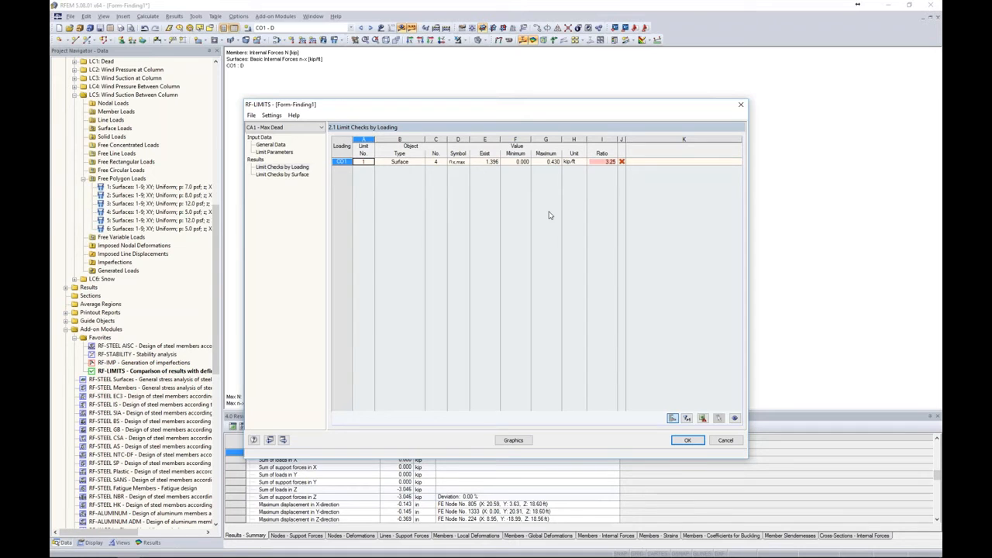
pyautogui.click(688, 440)
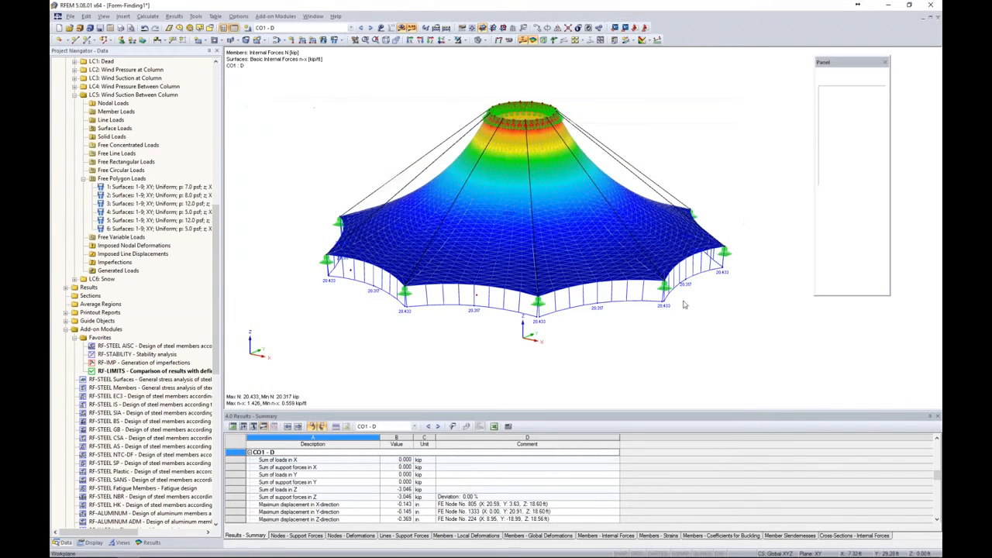
# - Select the conical membrane together with its edges and bring up the commands for the selected surfaces
pyautogui.moveTo(742, 211); pyautogui.dragTo(350, 155)
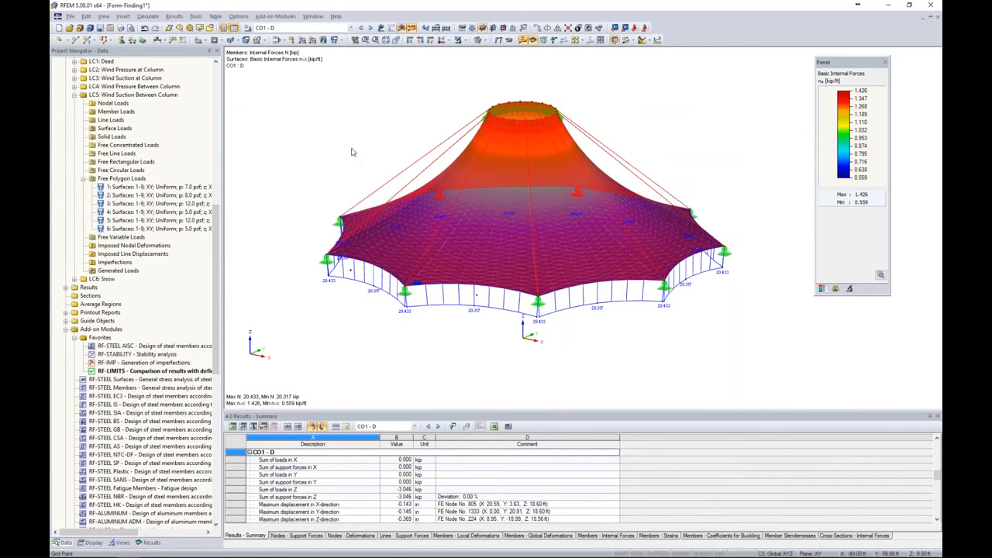
pyautogui.rightClick(523, 268)
pyautogui.moveTo(547, 273)
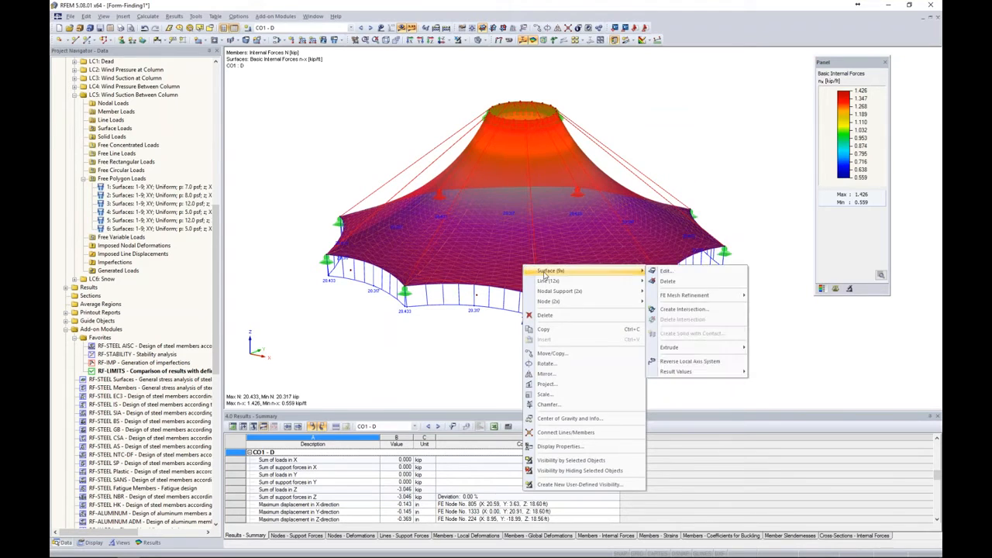
# - Set the form-finding prestress forces of membrane surfaces 1-9 to 0.14 kip/ft in both the warp and weft directions
pyautogui.click(673, 273)
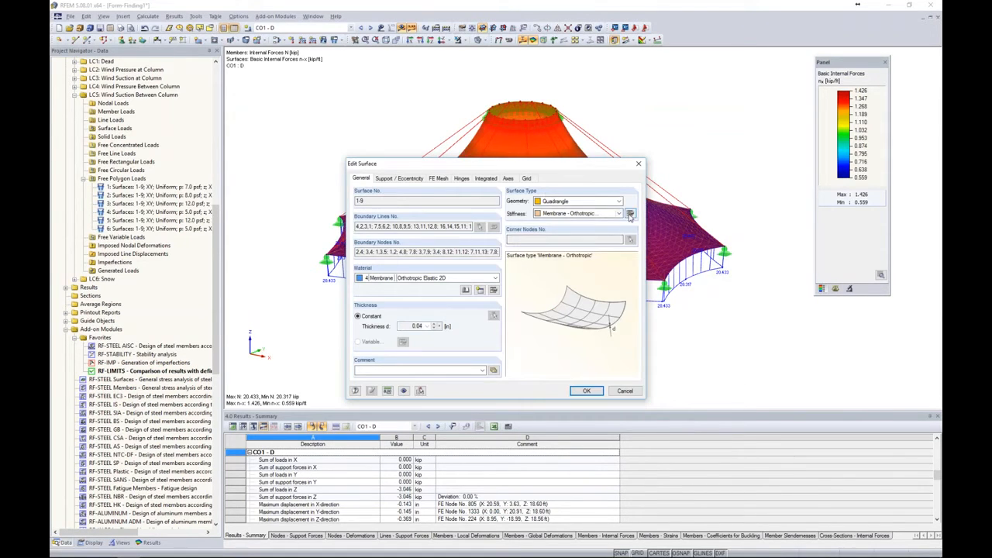
pyautogui.click(630, 214)
pyautogui.click(489, 161)
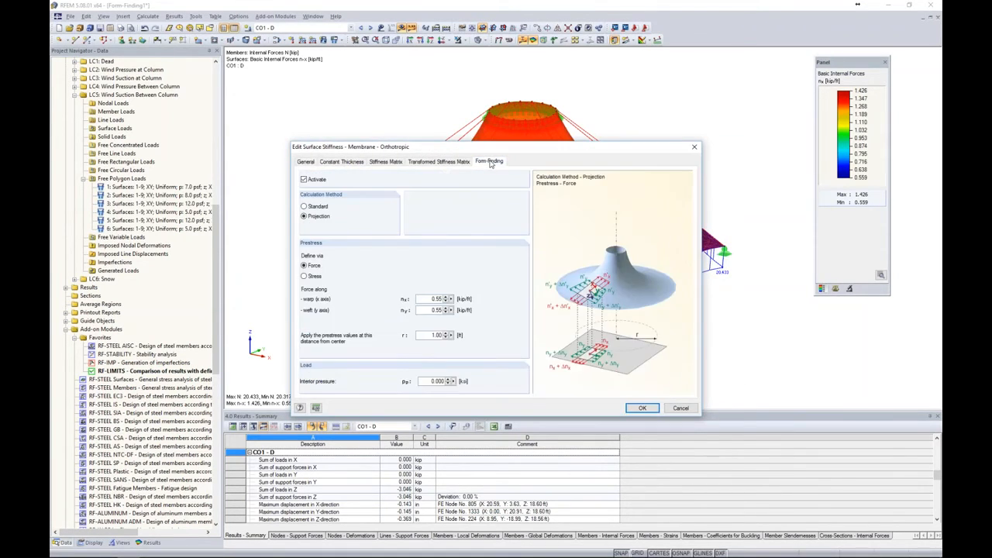
pyautogui.doubleClick(429, 298)
pyautogui.write('0')
pyautogui.press('Tab')
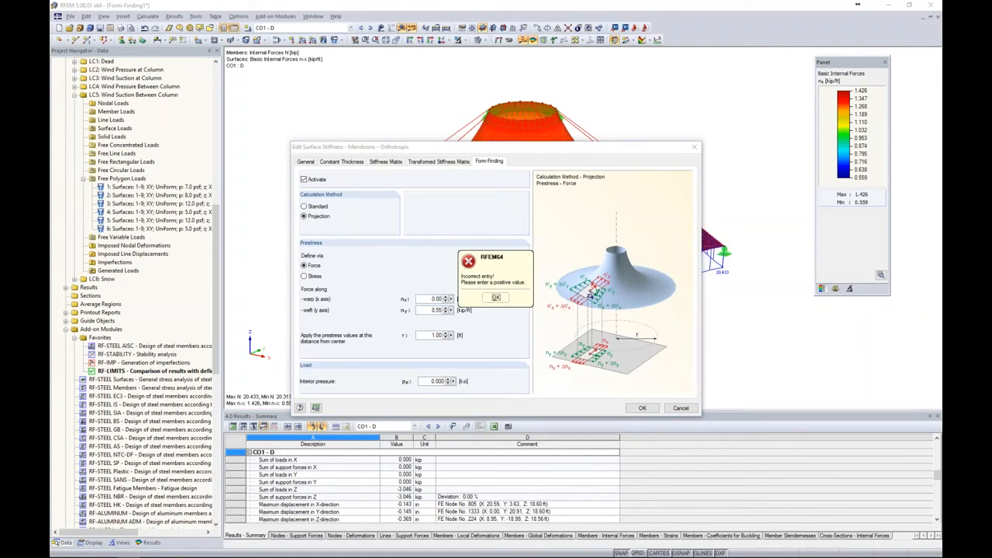
pyautogui.click(496, 297)
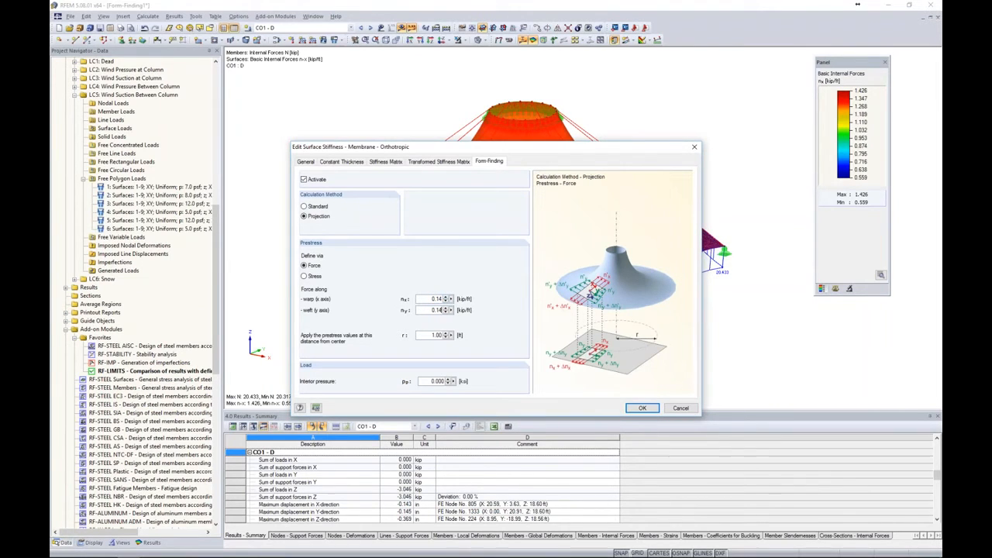
pyautogui.click(631, 409)
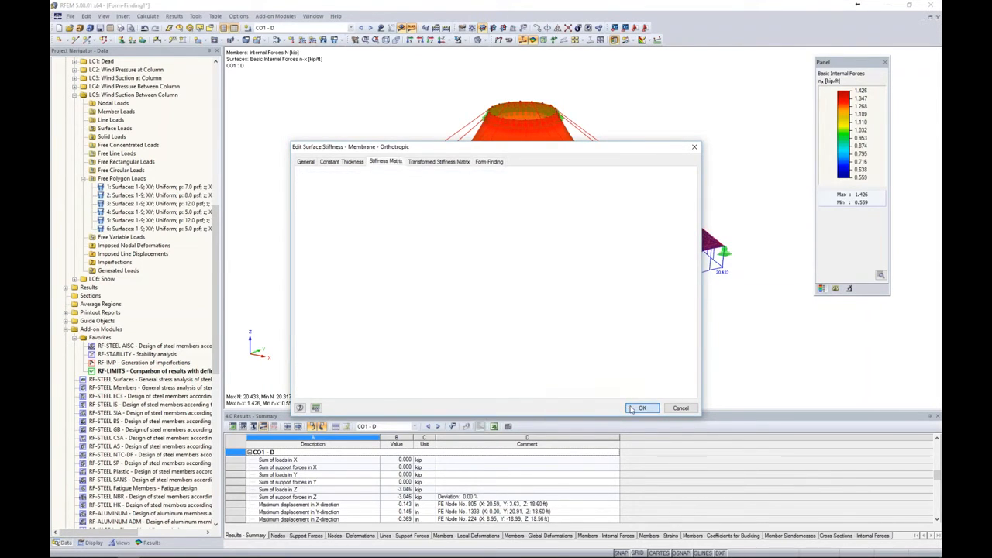
pyautogui.click(481, 301)
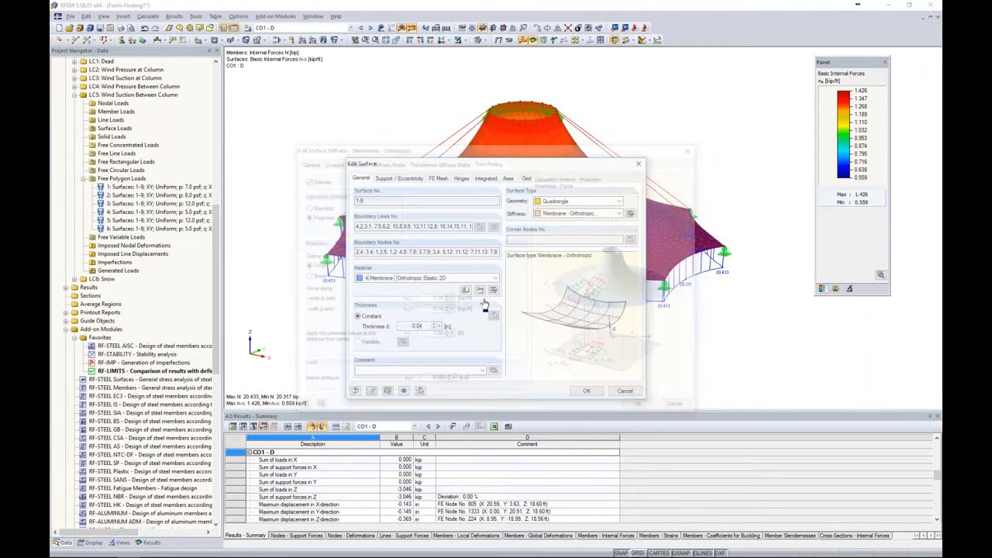
pyautogui.click(587, 393)
pyautogui.click(678, 341)
pyautogui.keyDown('ctrl'); pyautogui.moveTo(657, 334); pyautogui.dragTo(686, 310, button='middle'); pyautogui.keyUp('ctrl')
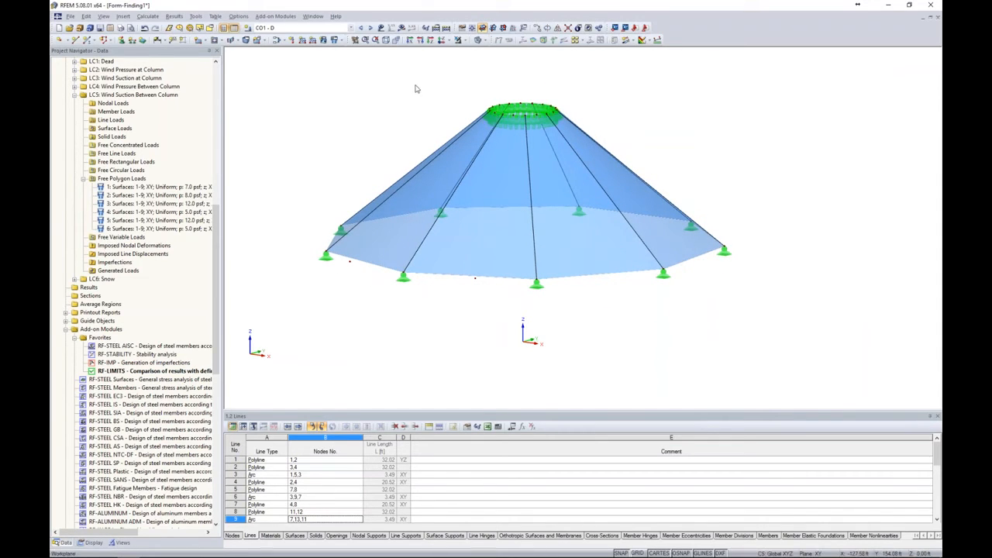
# - Examine the RF-LIMITS limit checks by surface for the Max Dead case, locating surfaces 3, 4 and 2 in the model
pyautogui.doubleClick(133, 373)
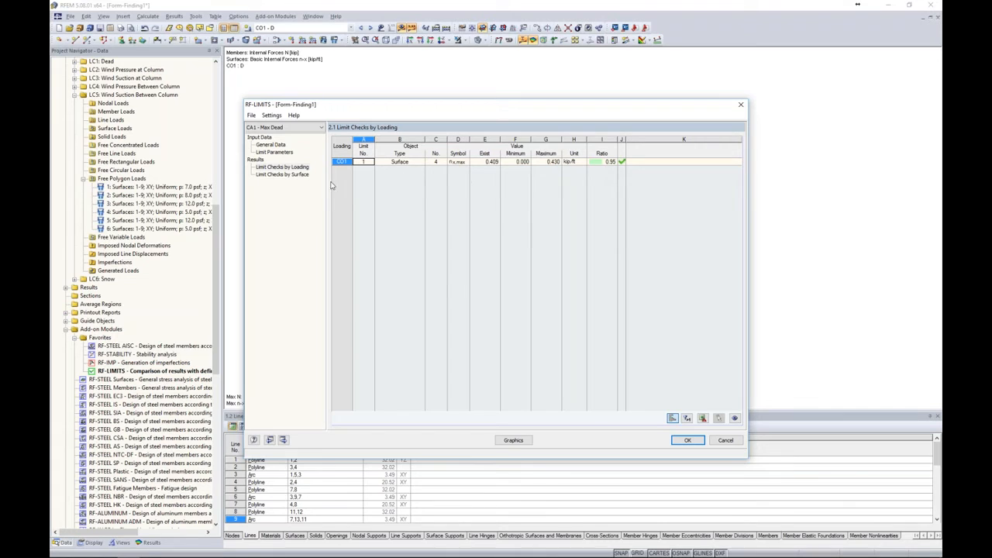
pyautogui.click(298, 176)
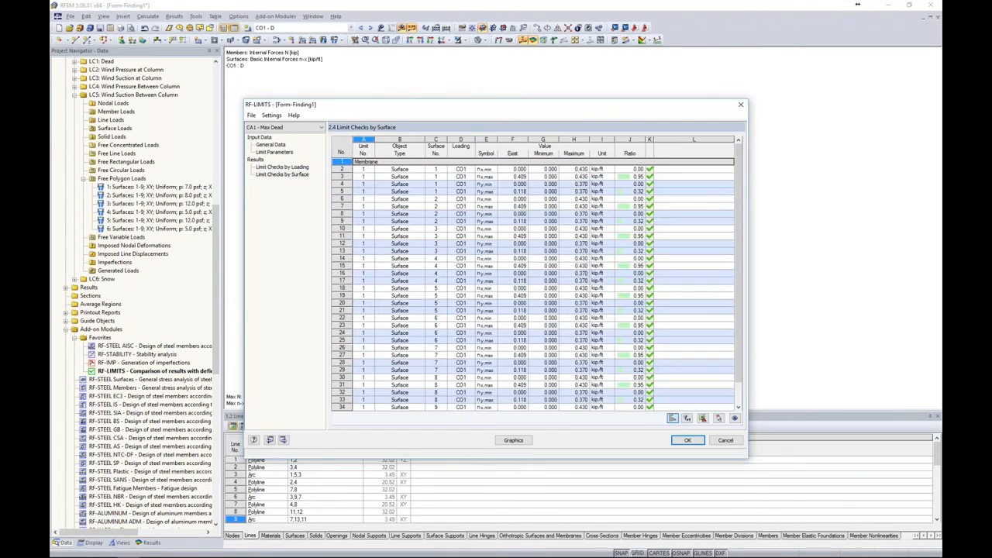
pyautogui.scroll(-1, 430, 187)
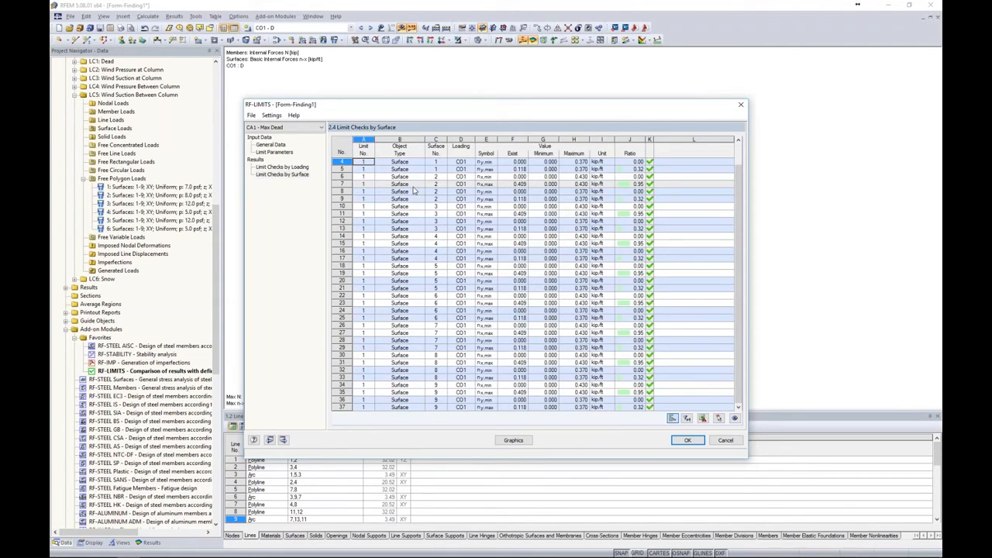
pyautogui.moveTo(473, 107); pyautogui.dragTo(474, 293)
pyautogui.click(465, 399)
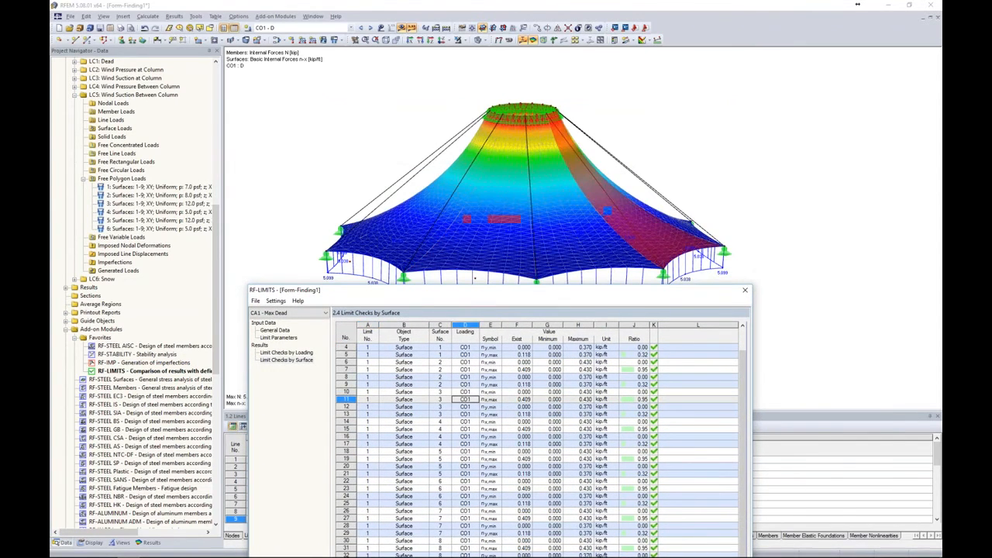
pyautogui.click(465, 444)
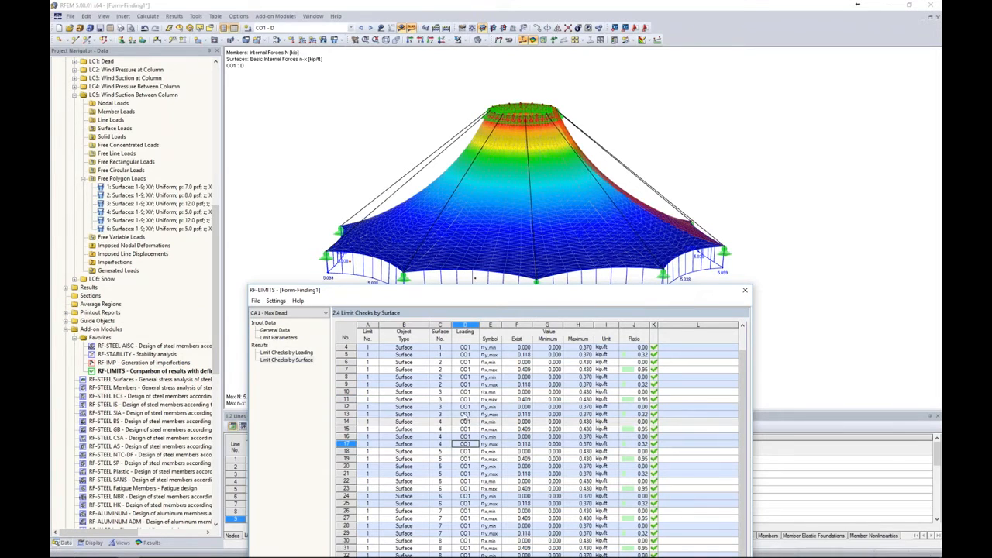
pyautogui.click(464, 385)
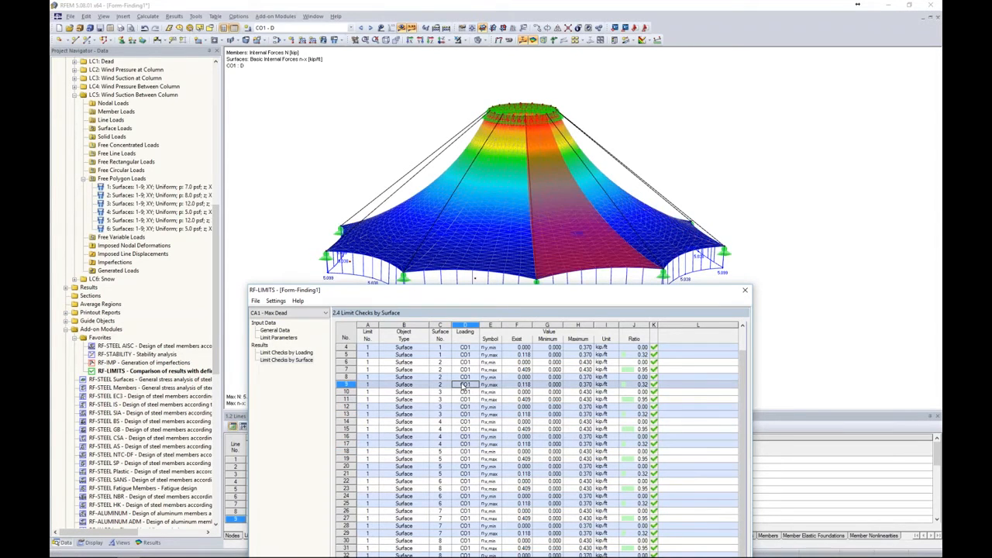
pyautogui.moveTo(505, 297); pyautogui.dragTo(527, 86)
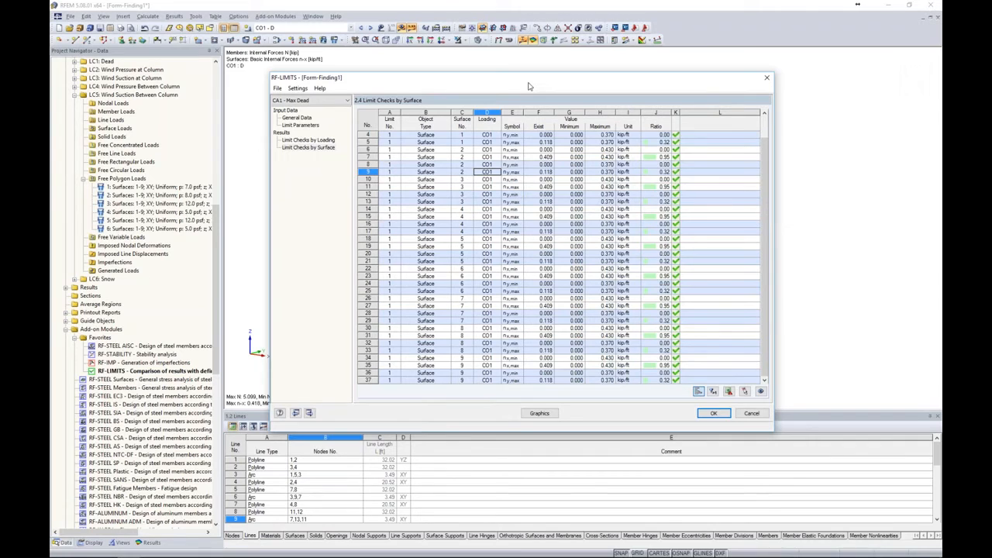
# - Copy the RF-LIMITS case Max Dead to a new case no. 2 described as Max Total
pyautogui.click(277, 87)
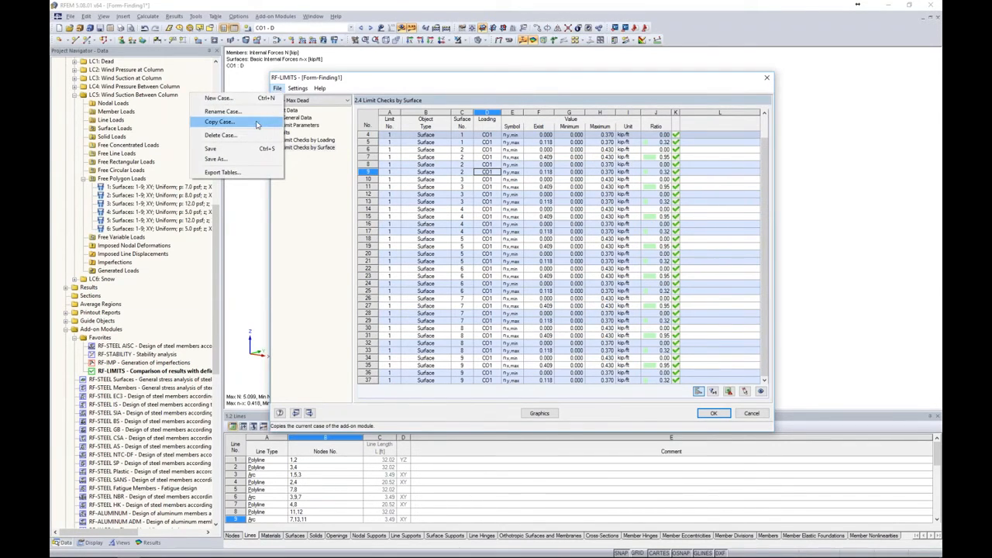
pyautogui.click(257, 125)
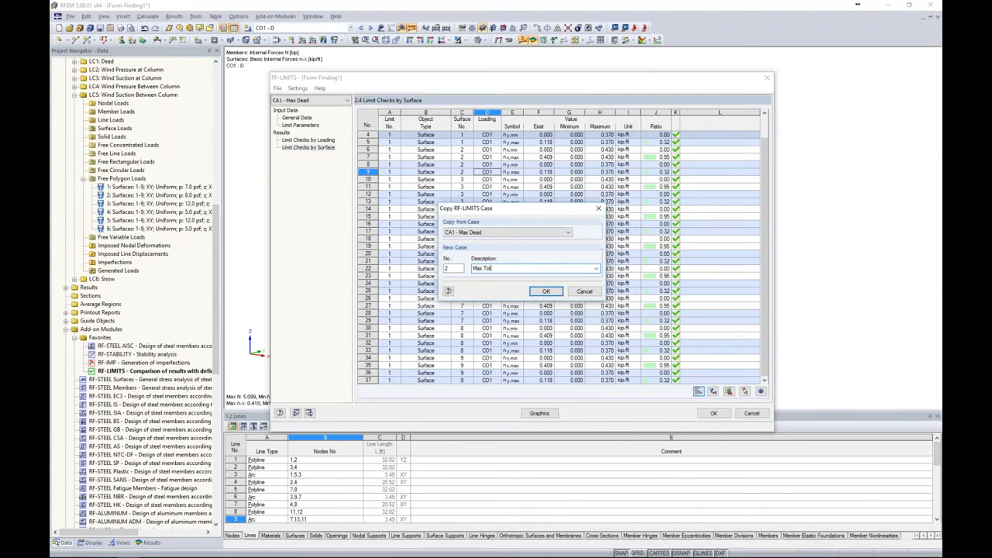
pyautogui.click(545, 291)
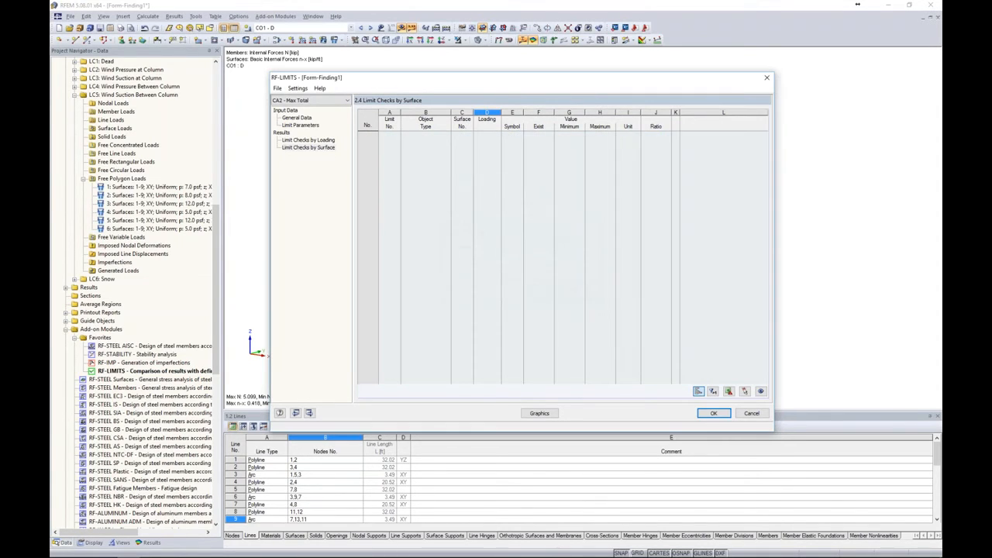
# - Select load combinations CO2 through CO14 for the limit checks of the Max Total case
pyautogui.click(299, 118)
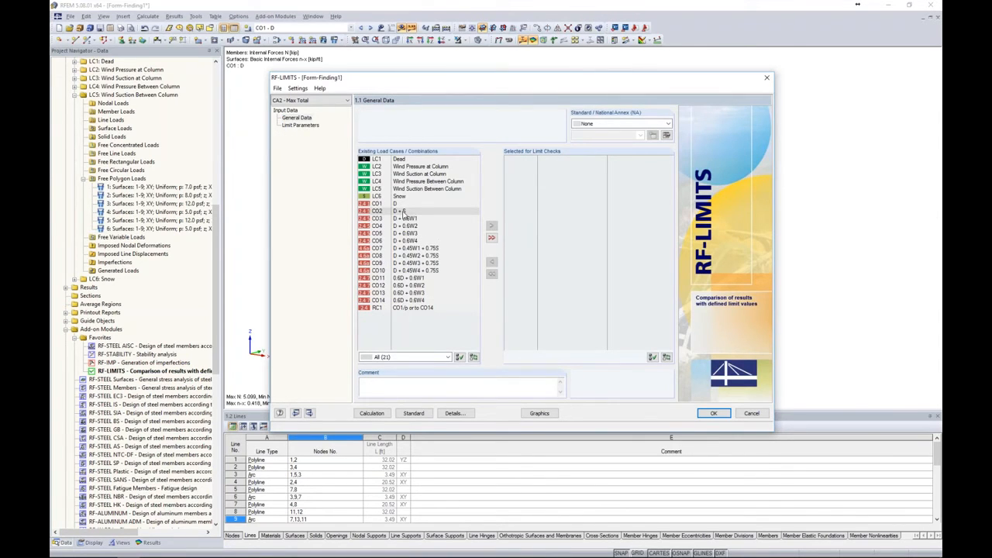
pyautogui.click(403, 212)
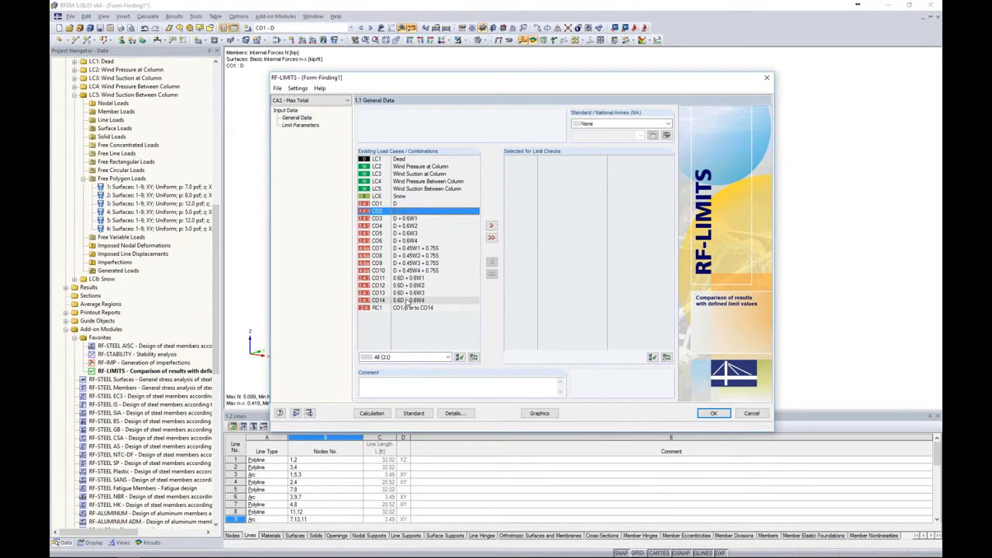
pyautogui.keyDown('shift'); pyautogui.click(406, 301); pyautogui.keyUp('shift')
pyautogui.click(491, 226)
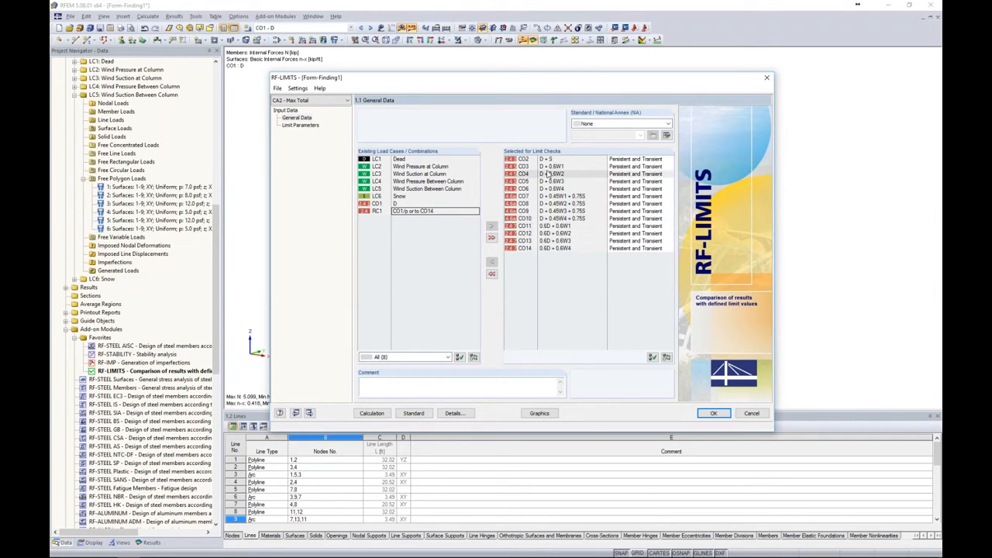
# - Set the membrane's maximum axial force limits to 1.26 kip/ft for nx and 0.95 kip/ft for ny, and save the case
pyautogui.click(311, 126)
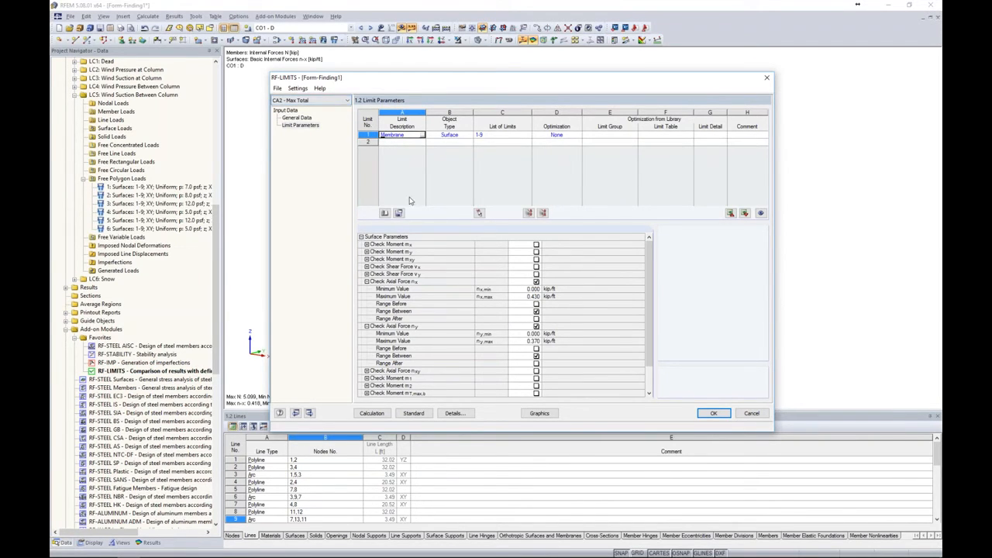
pyautogui.click(528, 296)
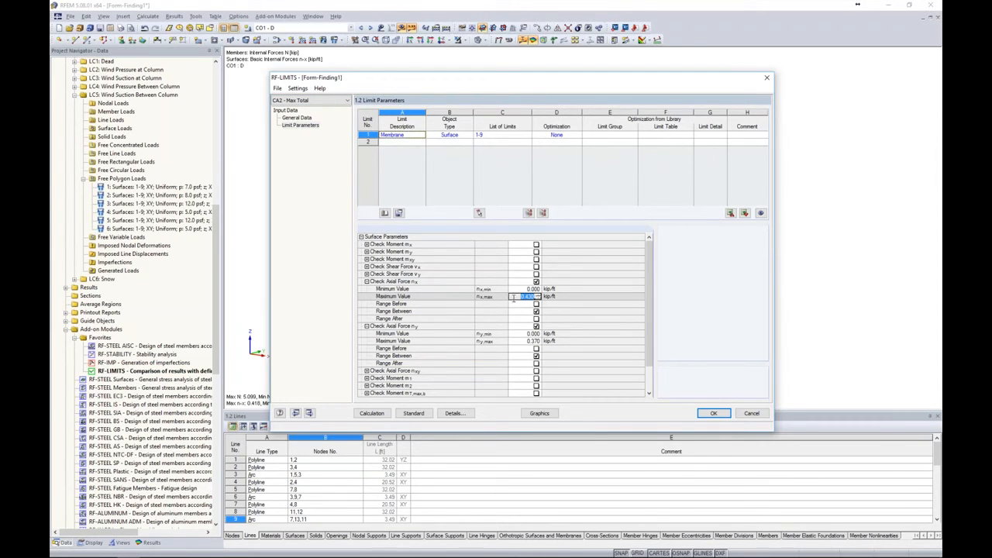
pyautogui.write('1.25')
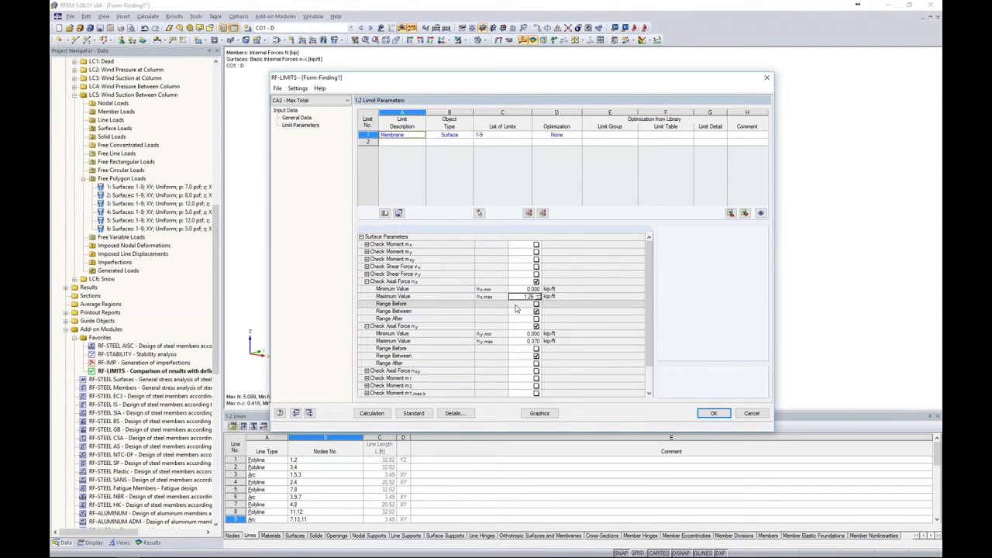
pyautogui.click(529, 341)
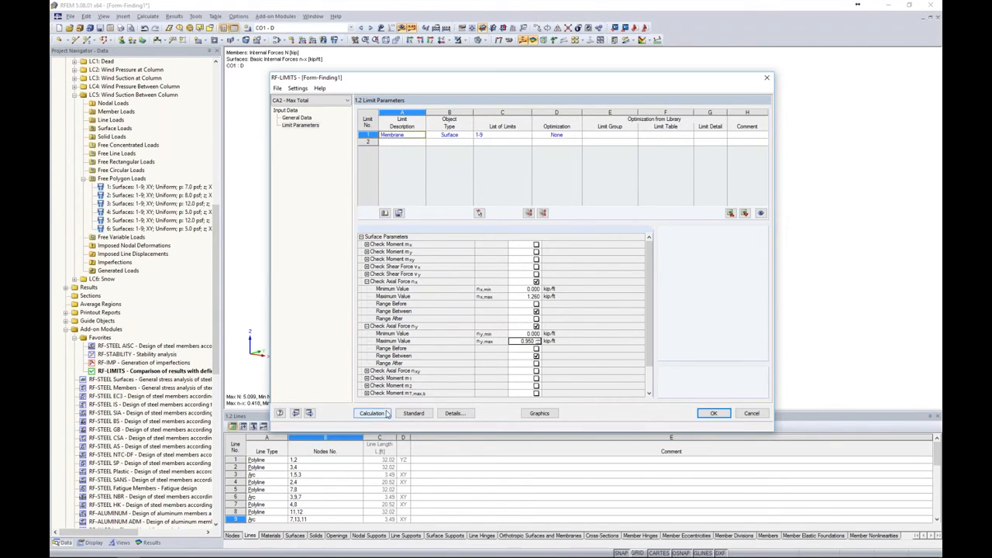
pyautogui.click(714, 413)
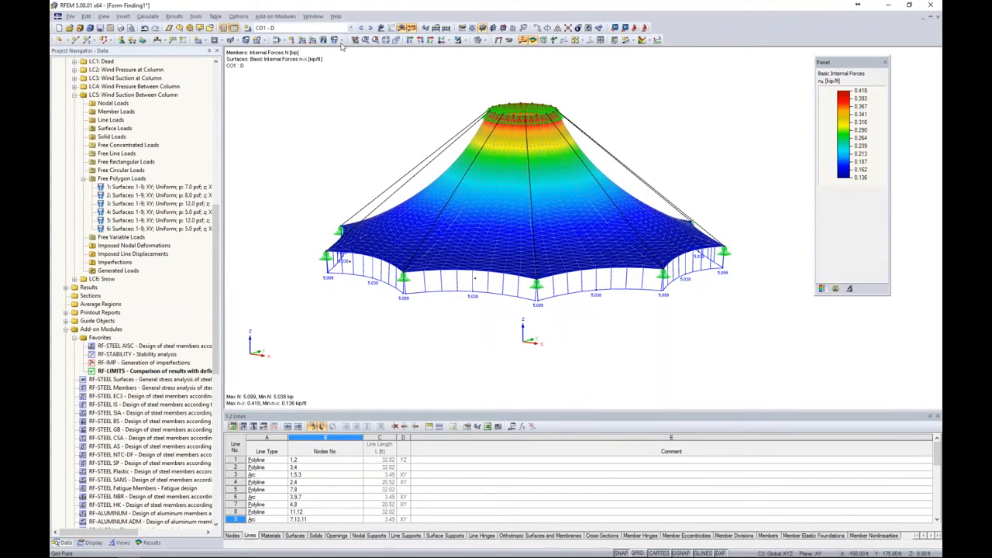
# - Switch to the Form-Finding 2 model and open its RF-LIMITS case Max Total
pyautogui.click(313, 16)
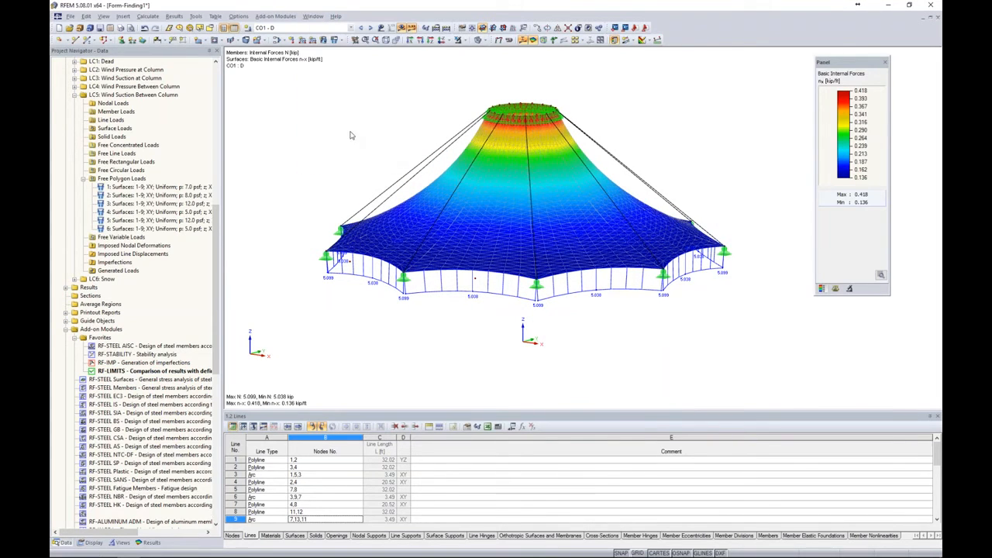
pyautogui.click(341, 134)
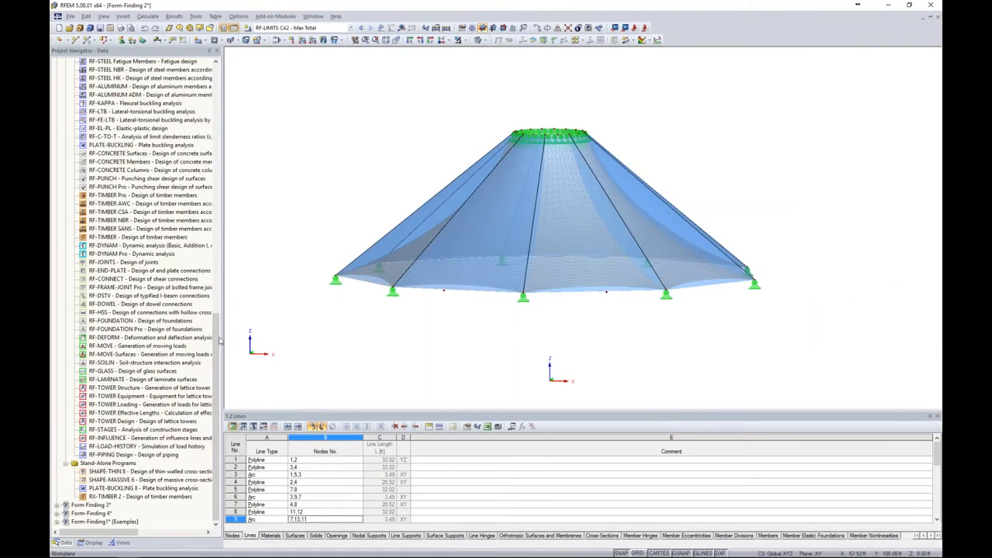
pyautogui.moveTo(218, 355); pyautogui.dragTo(223, 167)
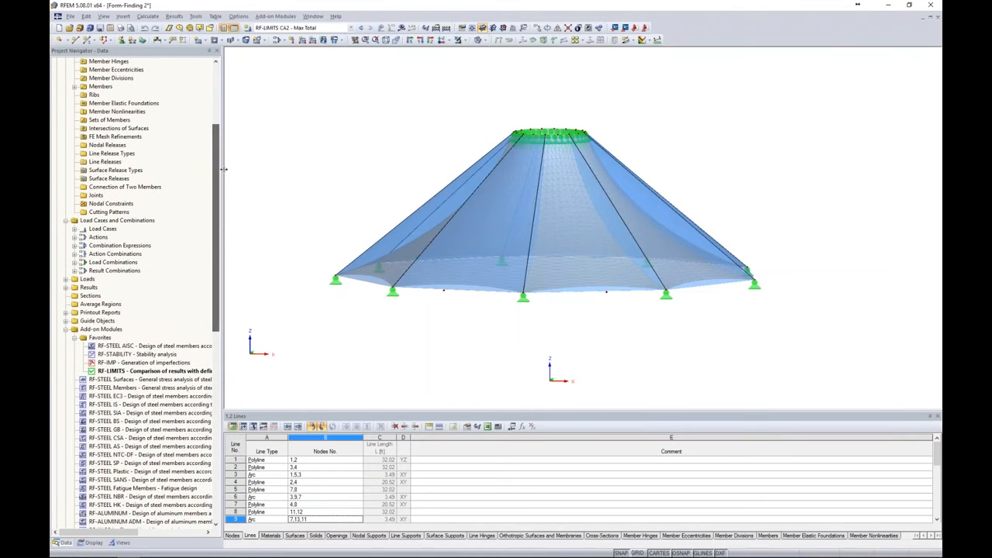
pyautogui.doubleClick(137, 372)
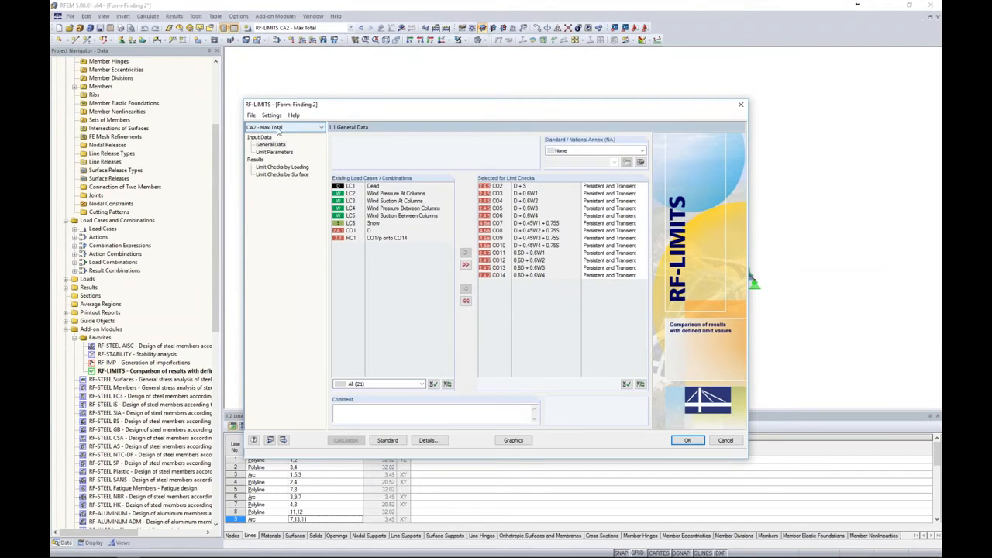
# - Review the limit parameters and the limit checks by loading of the Max Total case, with the affected surface shown in the model
pyautogui.click(273, 152)
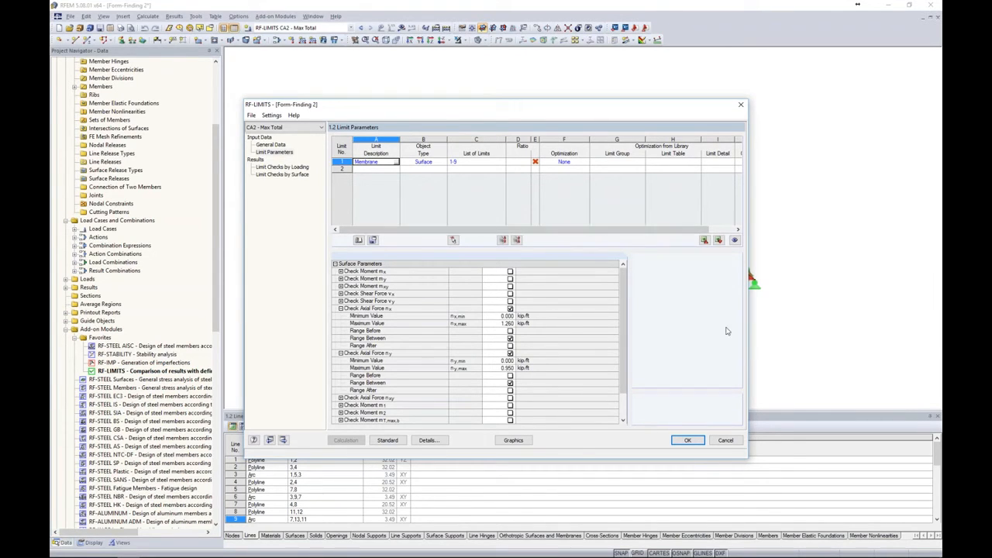
pyautogui.click(281, 167)
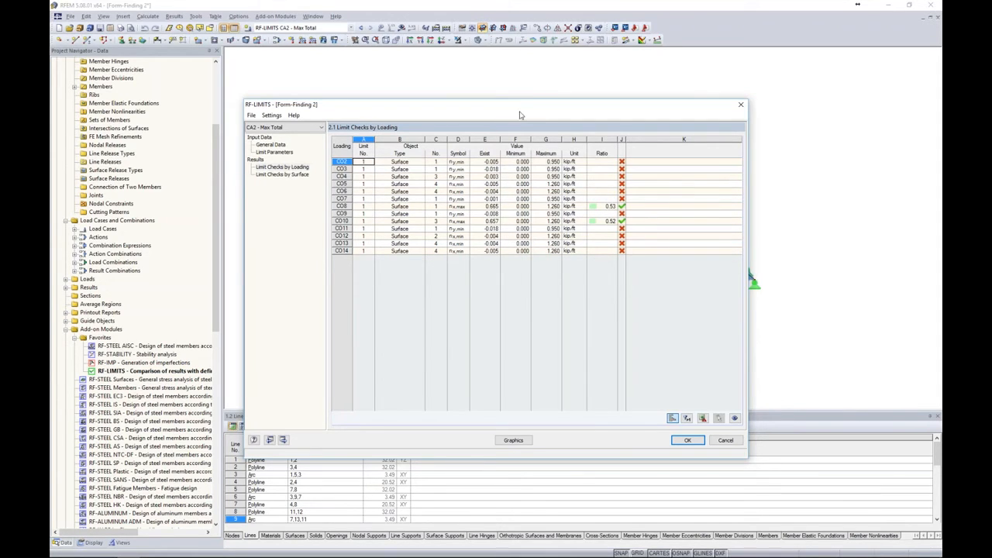
pyautogui.moveTo(519, 112); pyautogui.dragTo(544, 247)
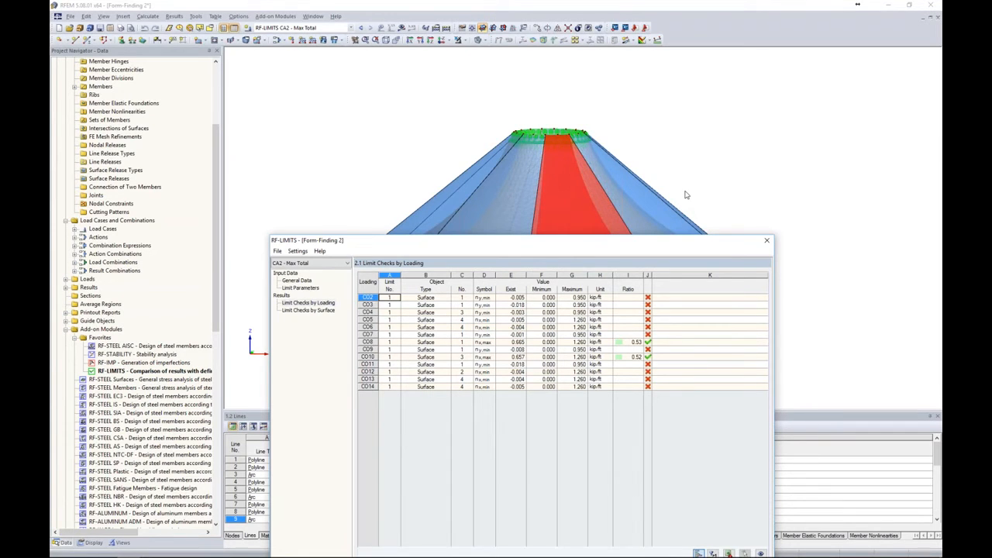
pyautogui.moveTo(632, 241); pyautogui.dragTo(648, 105)
# - Set the distribution of internal forces in the Max Total case's calculation details to Constant on elements and accept deleting its results
pyautogui.click(315, 144)
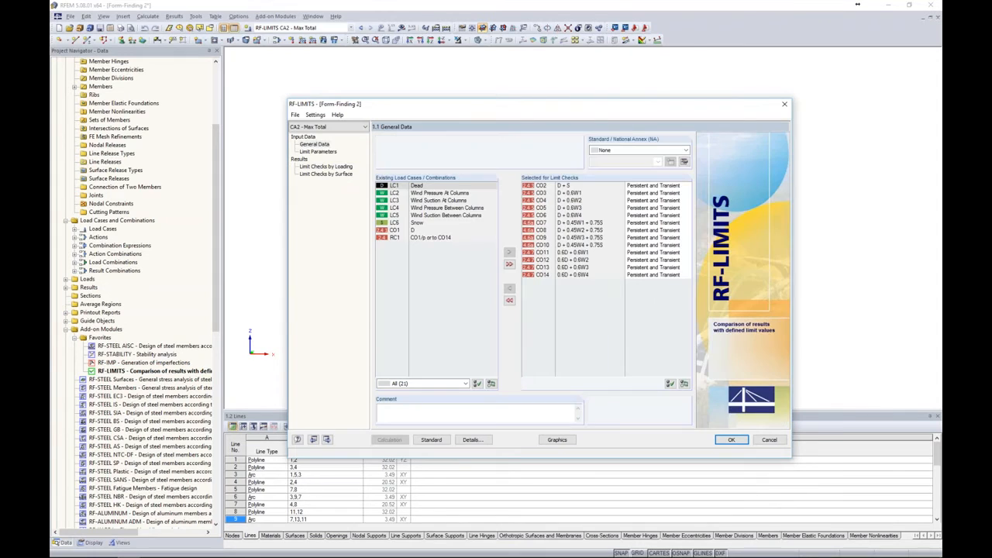
pyautogui.click(472, 439)
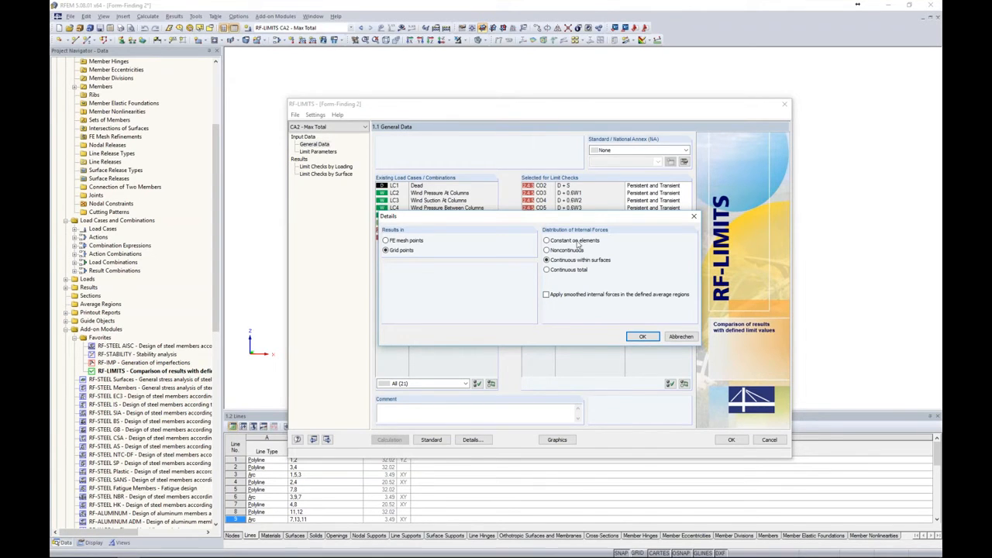
pyautogui.click(548, 241)
pyautogui.click(642, 336)
pyautogui.click(508, 295)
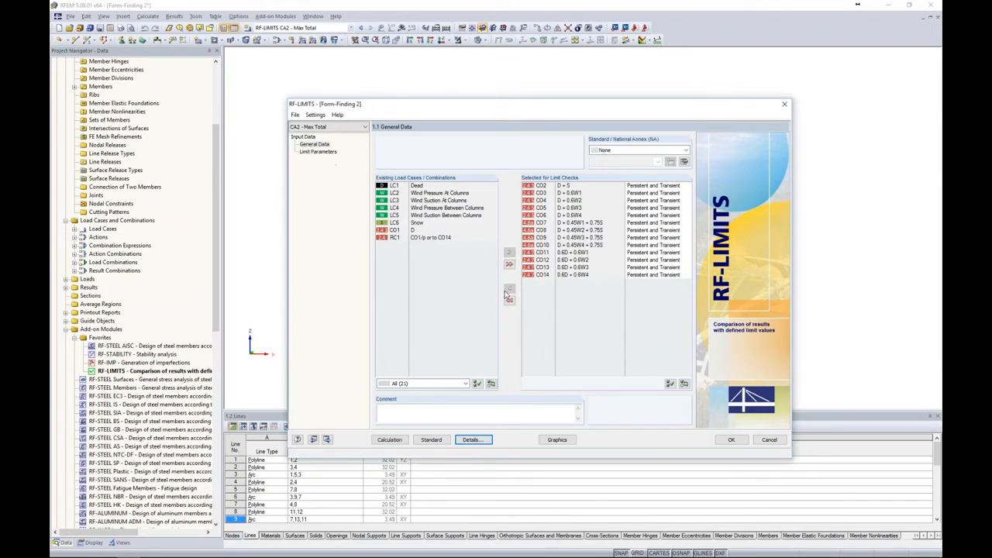
# - Calculate the Max Total case and copy it to a new case 3 named Max Snow
pyautogui.click(389, 439)
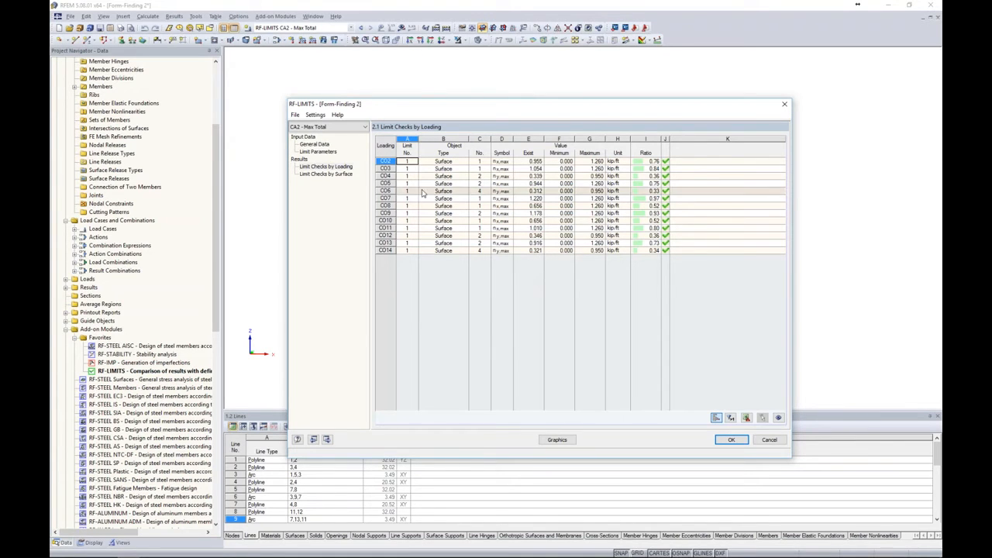
pyautogui.click(295, 115)
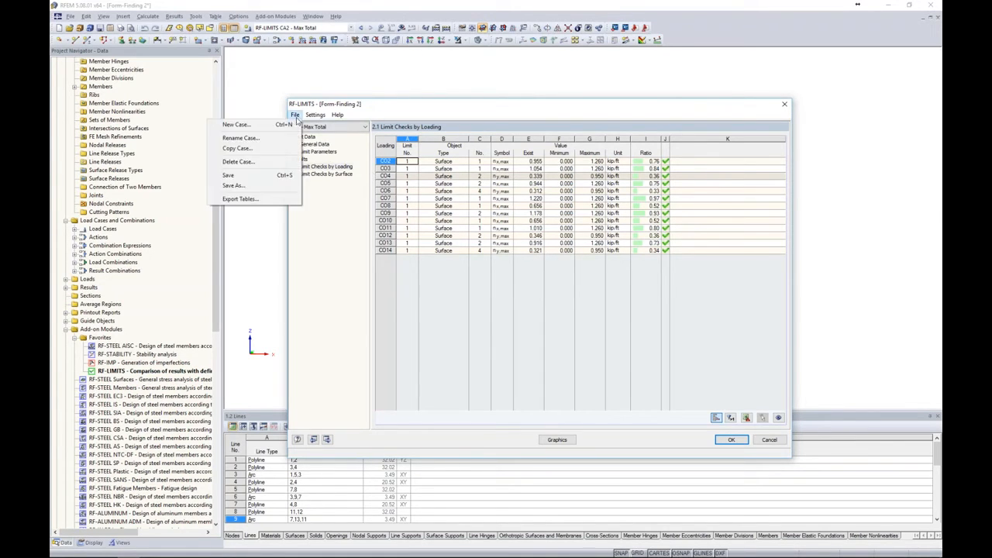
pyautogui.click(232, 148)
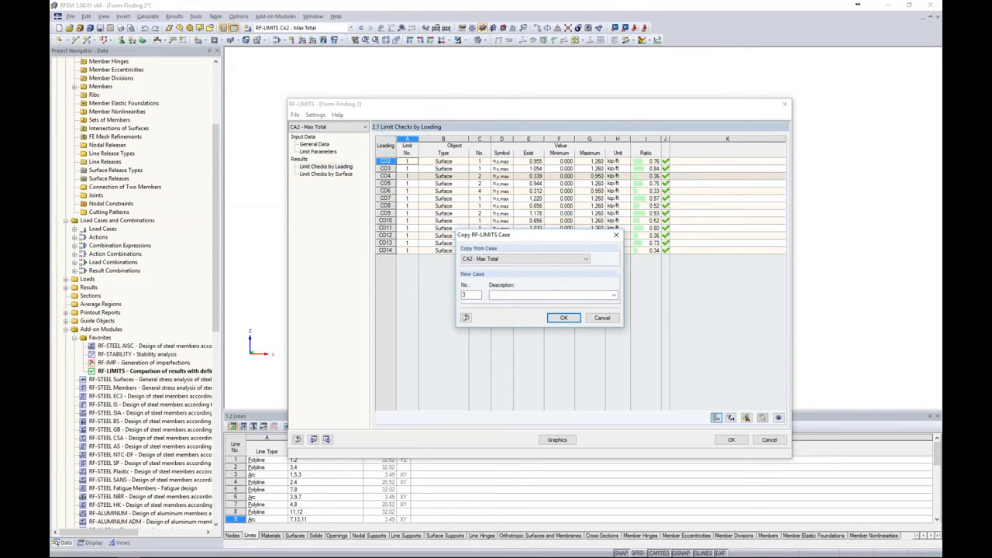
pyautogui.write('Max Snow')
pyautogui.click(564, 317)
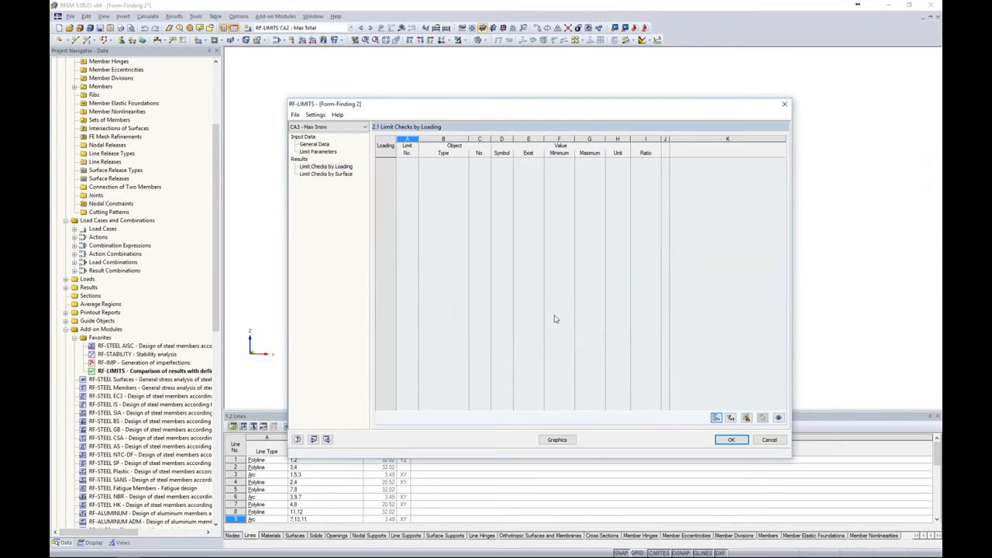
# - Clear the Max Snow case's selected loadings and select only load combination CO2 (D + S) for the limit checks
pyautogui.click(324, 145)
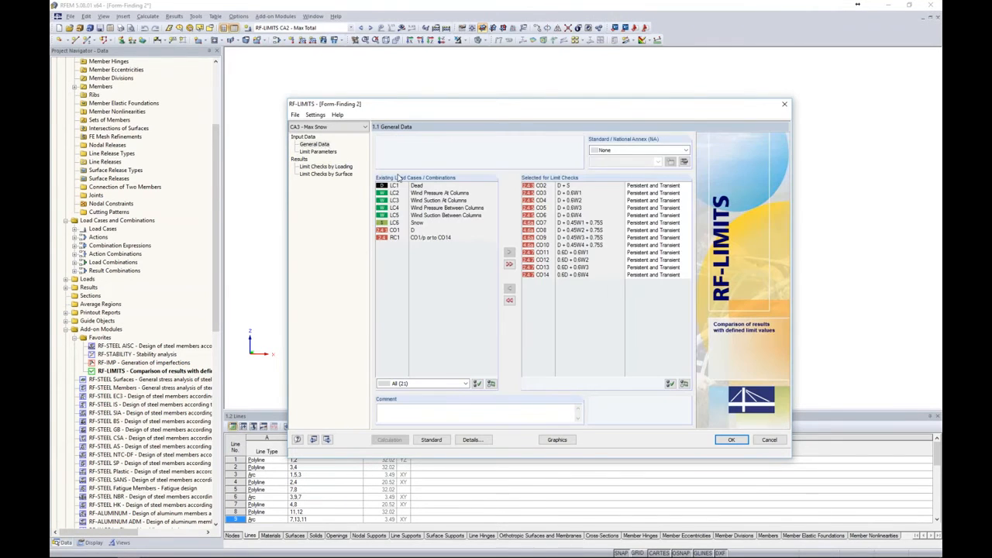
pyautogui.click(509, 300)
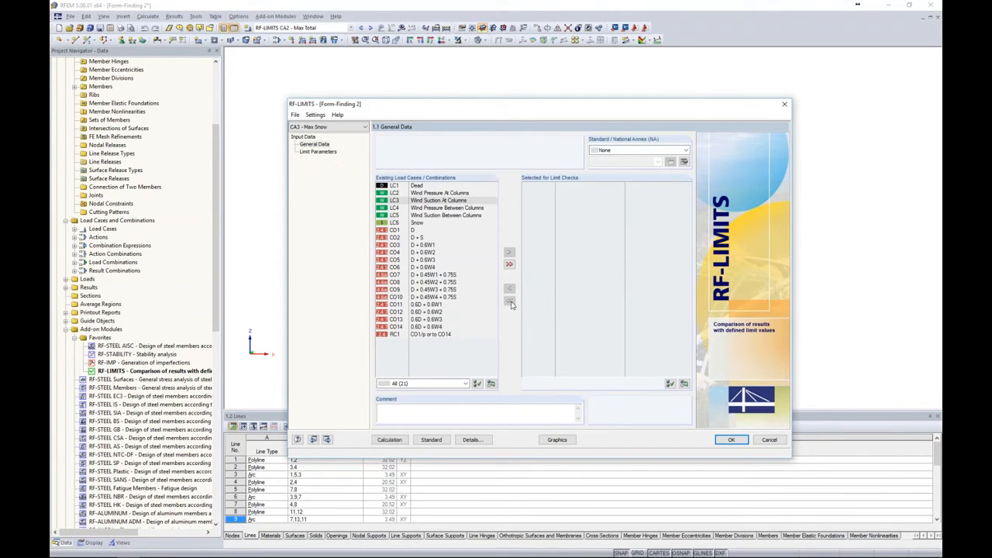
pyautogui.doubleClick(421, 237)
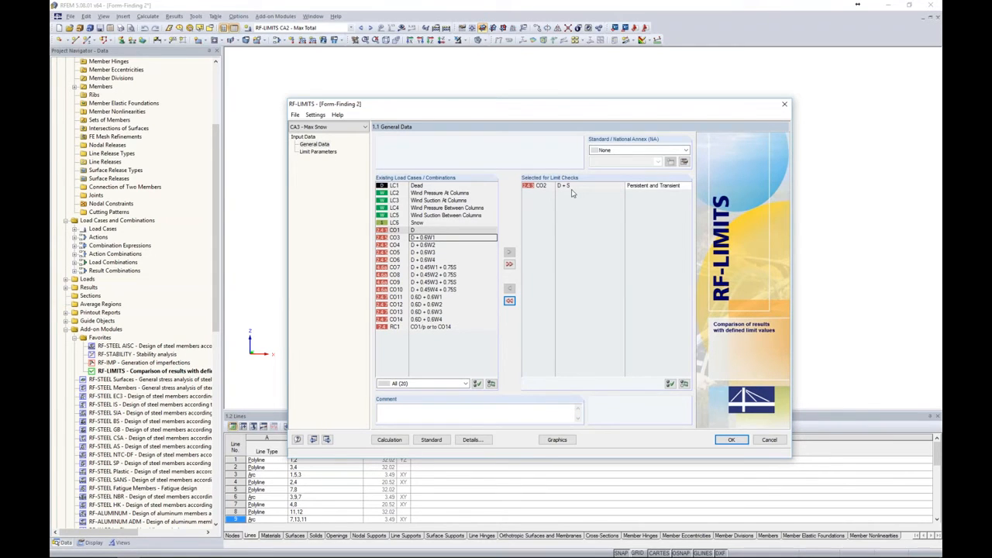
# - Set the membrane's maximum axial force limits to 1.0 kip/ft for nx and 0.72 kip/ft for ny, and calculate the Max Snow case
pyautogui.click(318, 152)
pyautogui.doubleClick(543, 323)
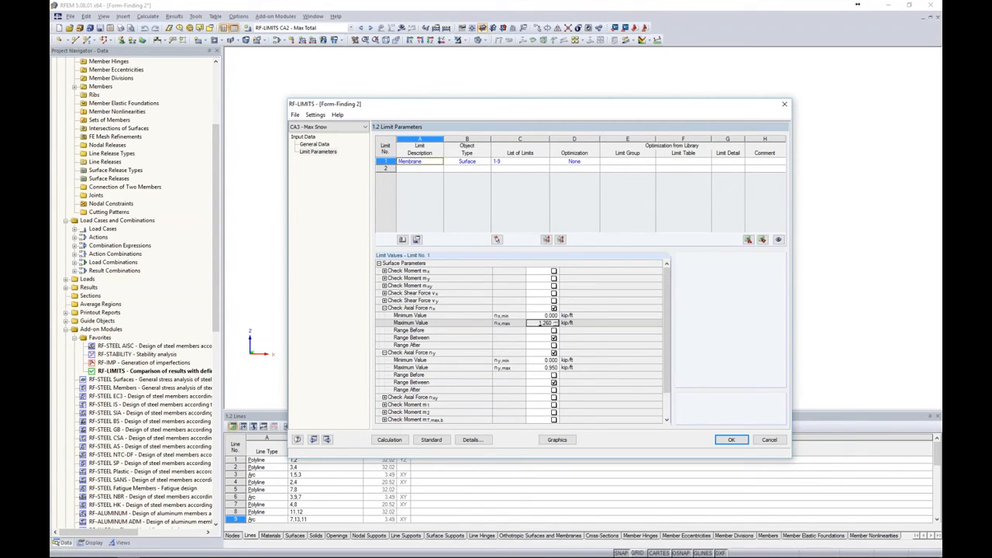
pyautogui.doubleClick(568, 368)
pyautogui.press('BackSpace')
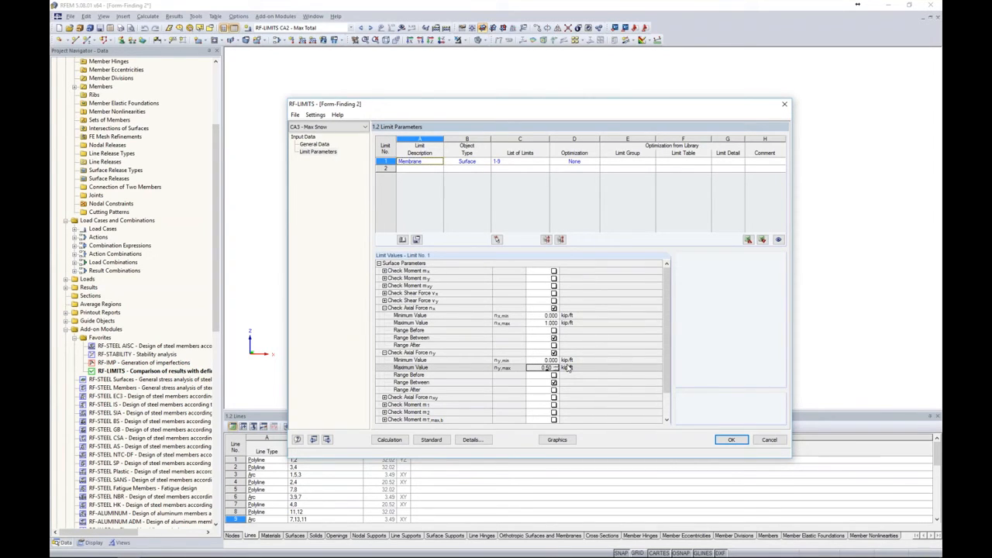
pyautogui.press('Delete')
pyautogui.press('Delete')
pyautogui.write('72')
pyautogui.click(589, 392)
pyautogui.click(389, 439)
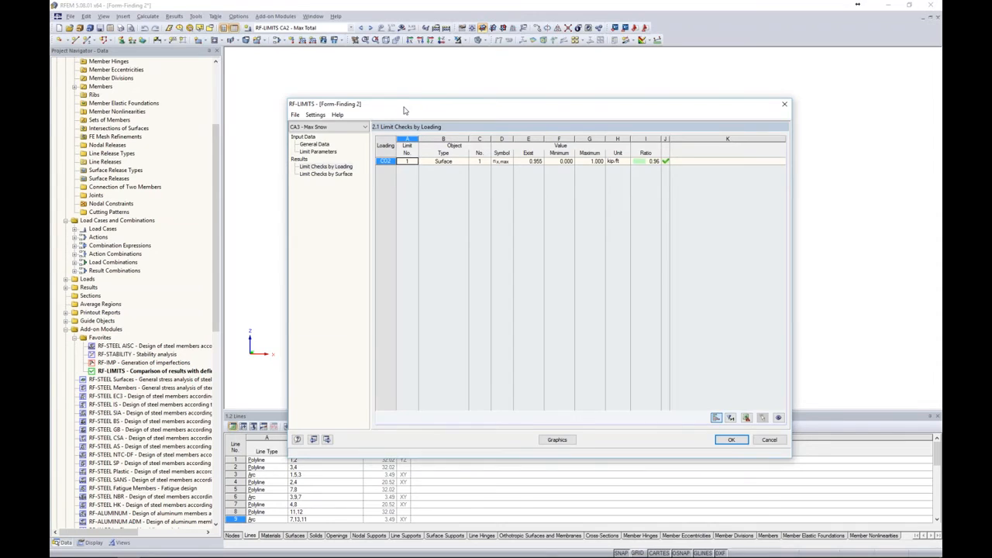
# - Create a new case 4 named Cables and select result combination RC1 for its limit checks
pyautogui.moveTo(404, 108); pyautogui.dragTo(395, 94)
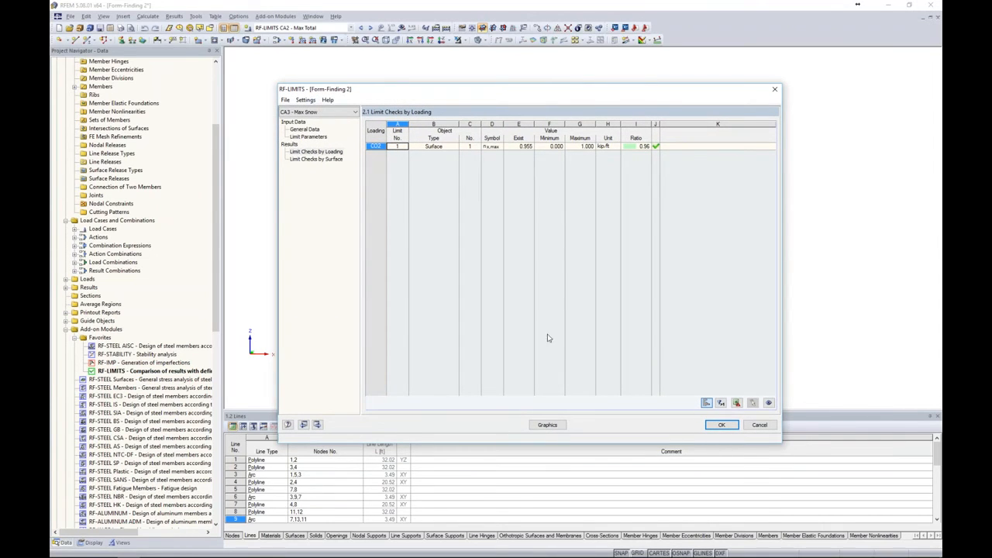
pyautogui.click(287, 100)
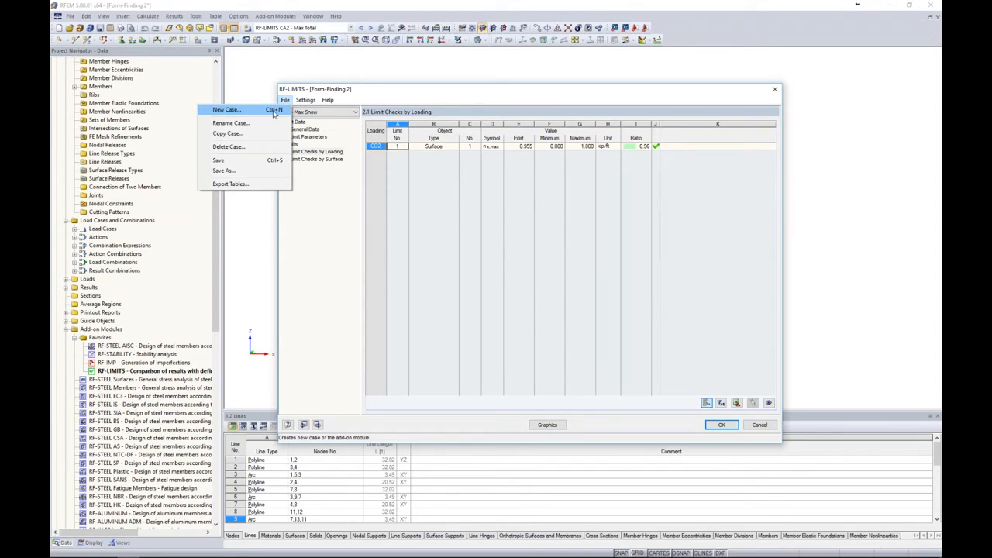
pyautogui.click(273, 113)
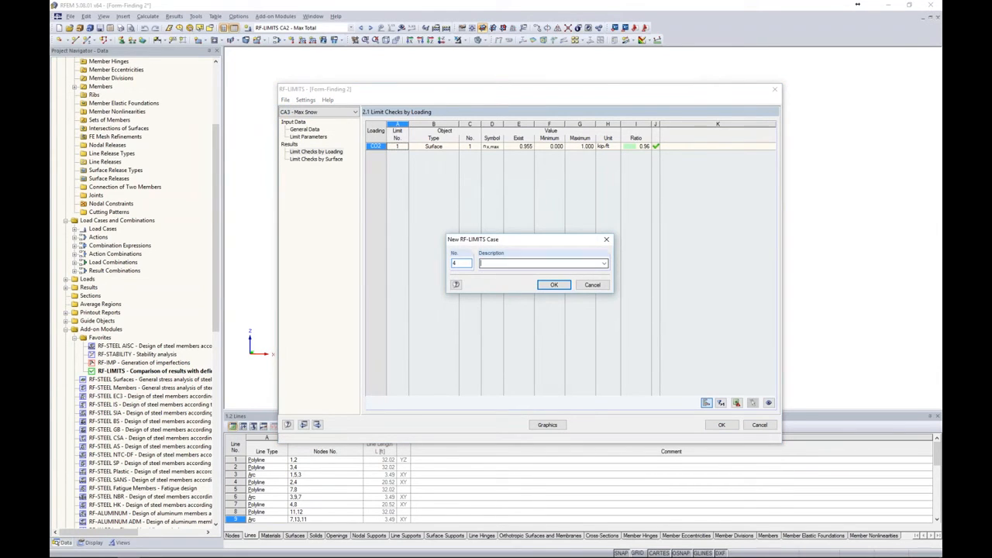
pyautogui.write('Cables')
pyautogui.press('Return')
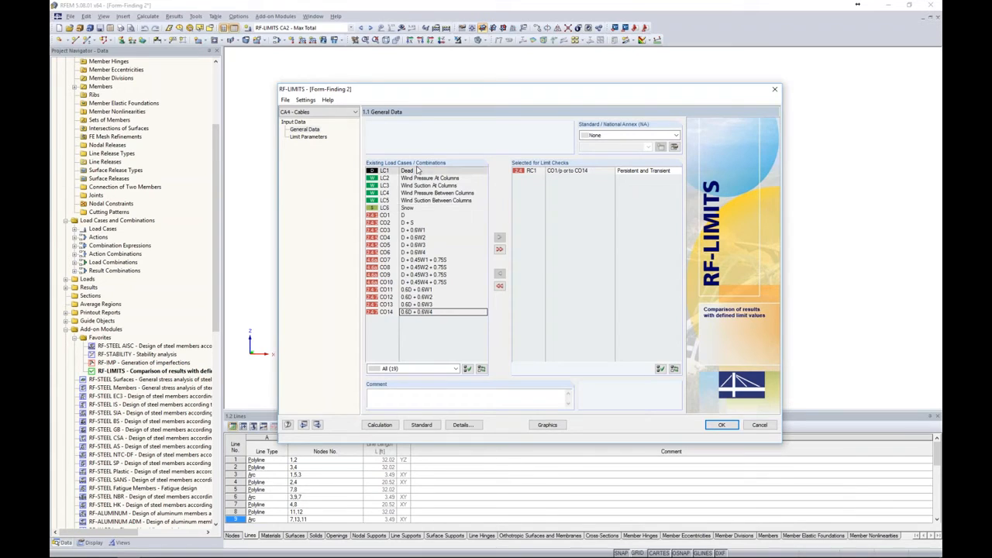
# - Define a limit described as Cables with object type Member for members 1-9, keeping optimization at None
pyautogui.click(307, 138)
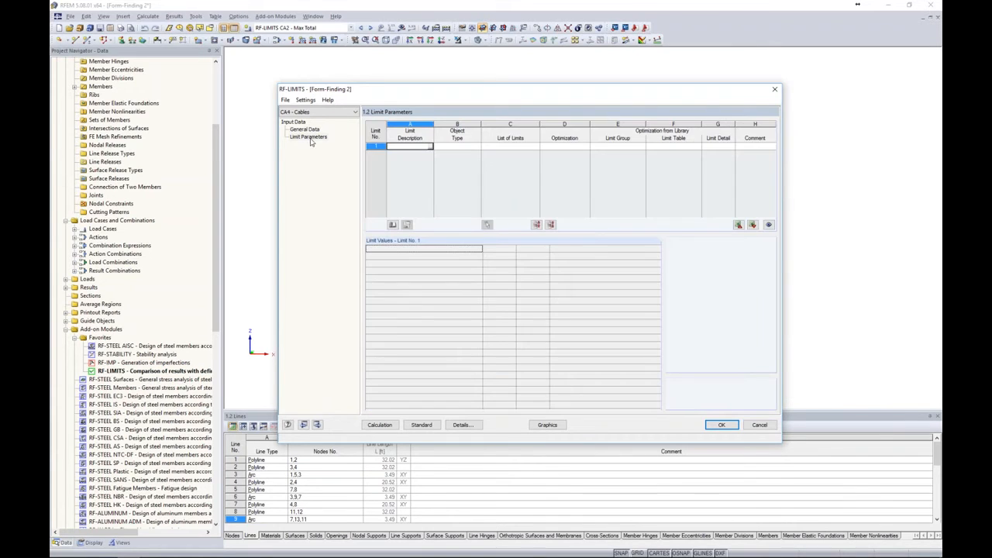
pyautogui.click(410, 145)
pyautogui.write('Cables')
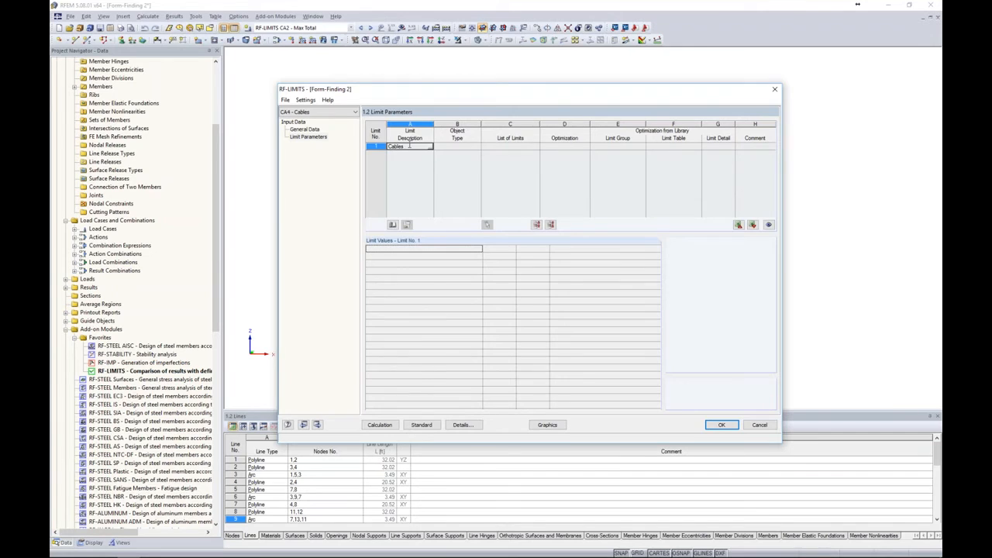
pyautogui.click(453, 148)
pyautogui.click(477, 146)
pyautogui.click(466, 165)
pyautogui.click(497, 146)
pyautogui.write('1-9')
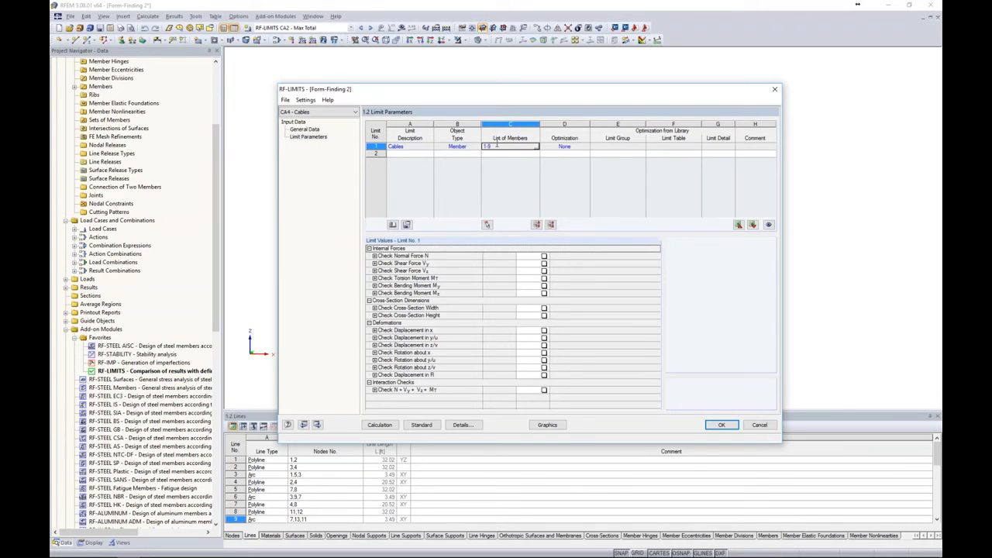
pyautogui.click(564, 147)
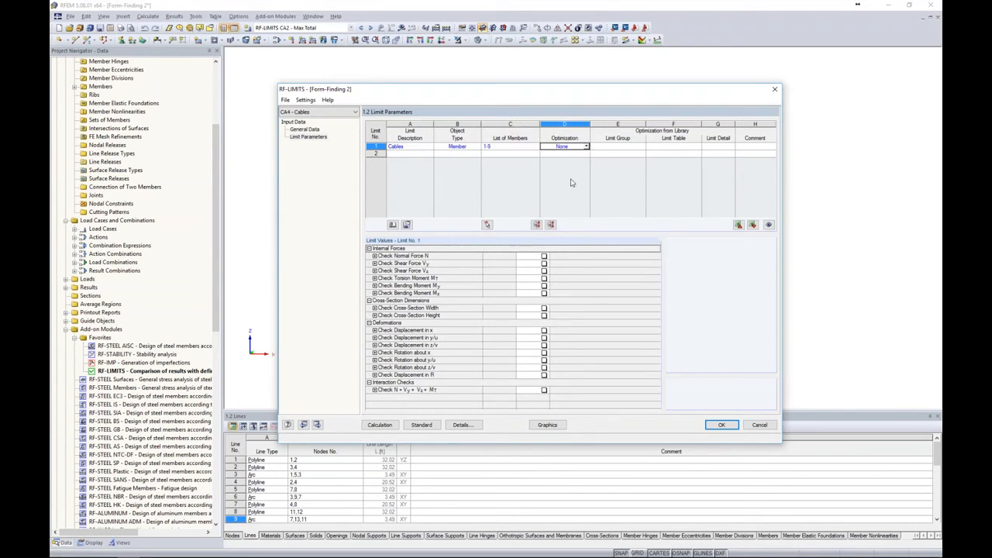
# - Enable the cables' normal force check with a 13.71 kip maximum and Range Between, then calculate the case and close RF-LIMITS with the cases kept
pyautogui.click(374, 256)
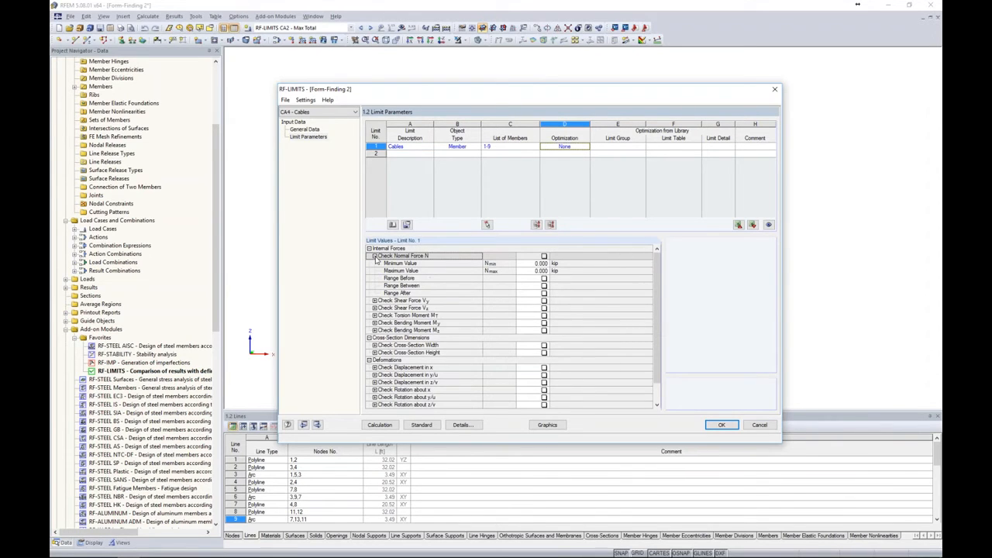
pyautogui.click(544, 256)
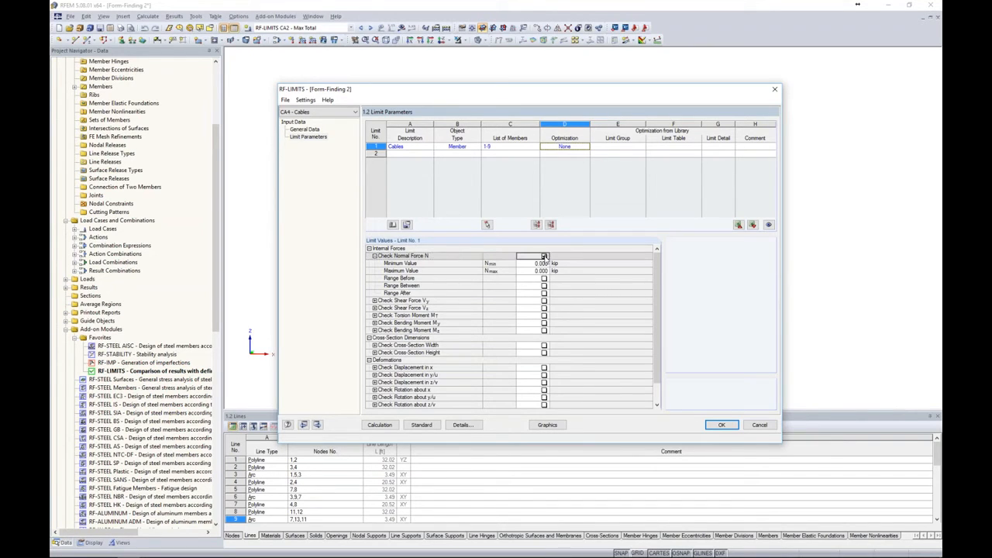
pyautogui.click(535, 271)
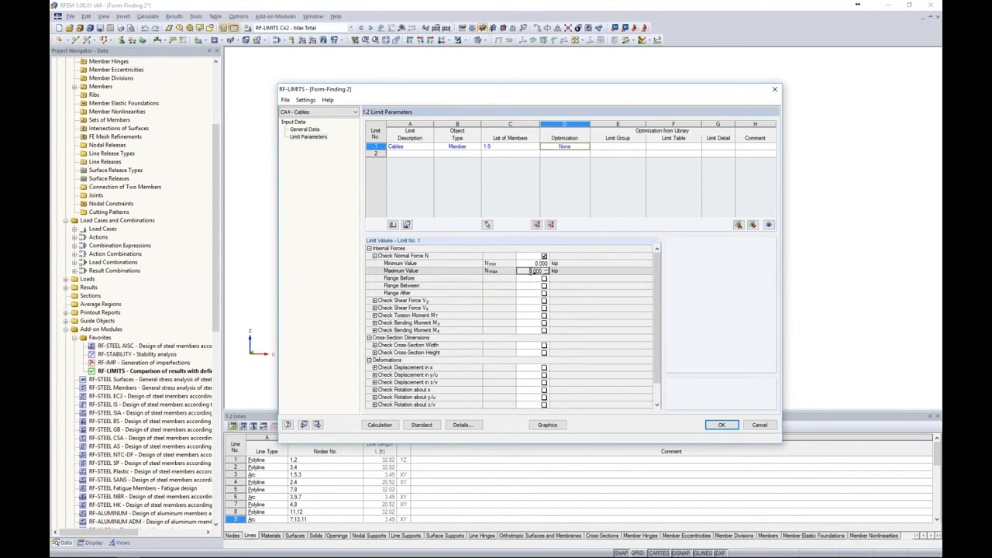
pyautogui.write('10')
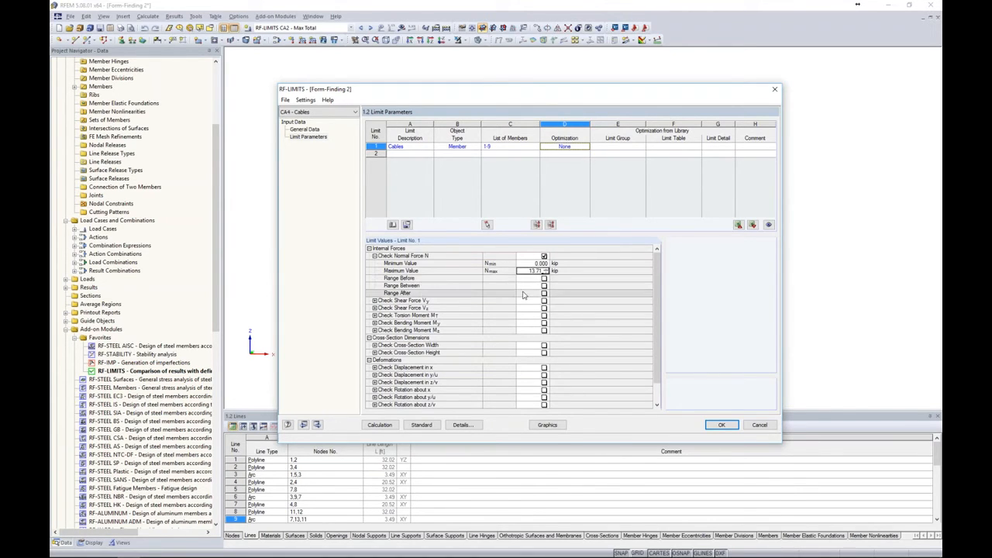
pyautogui.click(544, 286)
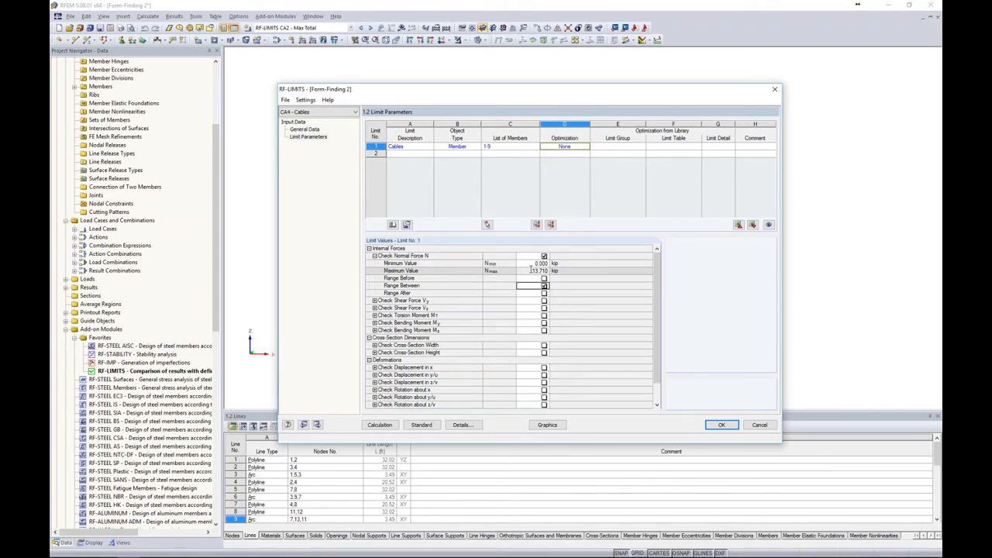
pyautogui.click(384, 426)
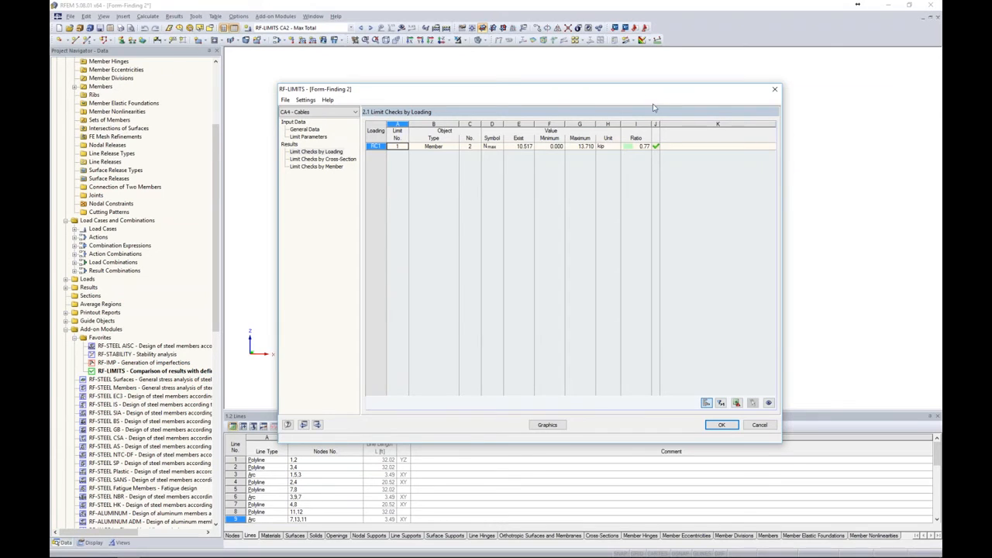
pyautogui.click(721, 426)
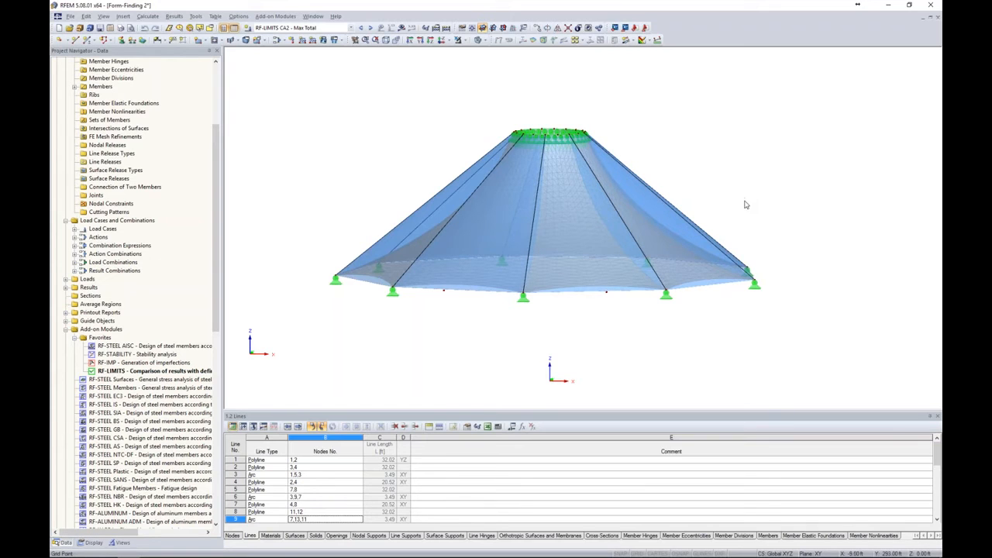
# - Examine the support conditions and the Z-direction nonlinearity options, including the form-finding stage option, of the nodal support at node 4
pyautogui.doubleClick(666, 296)
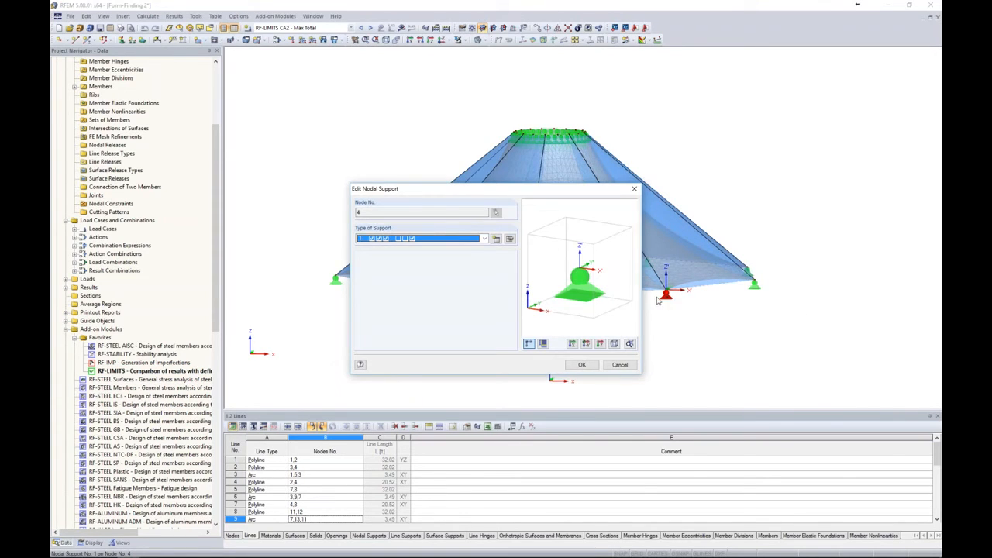
pyautogui.click(510, 240)
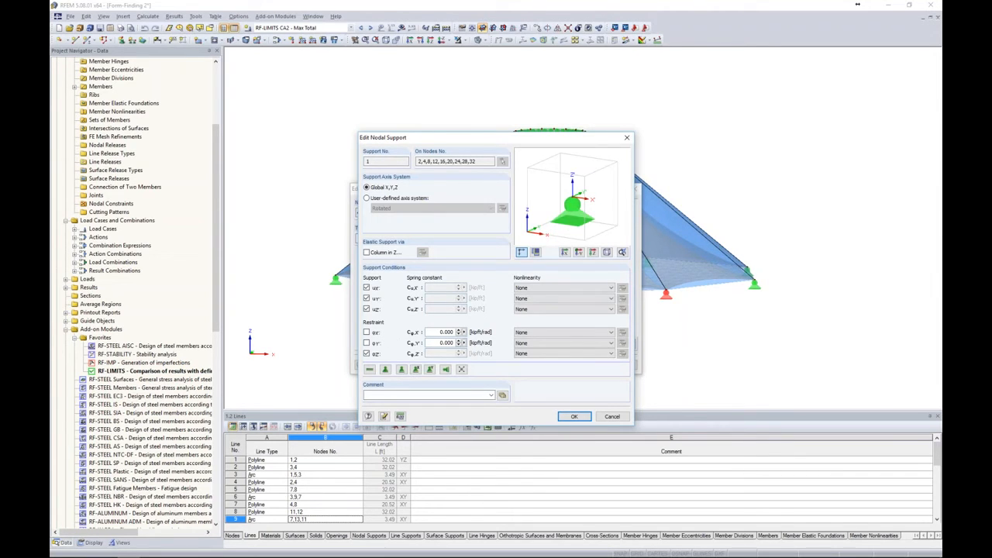
pyautogui.click(539, 310)
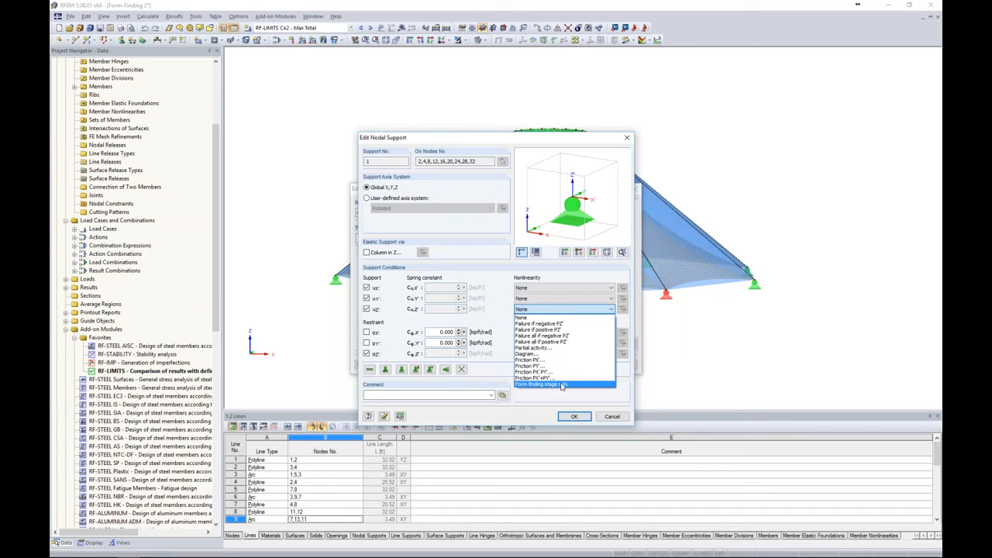
pyautogui.click(573, 385)
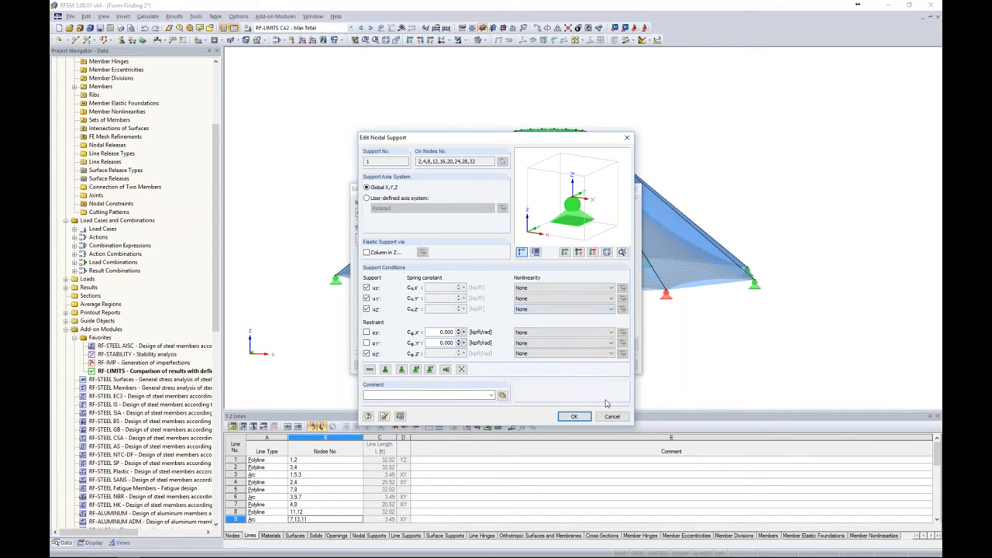
pyautogui.click(612, 416)
pyautogui.click(618, 365)
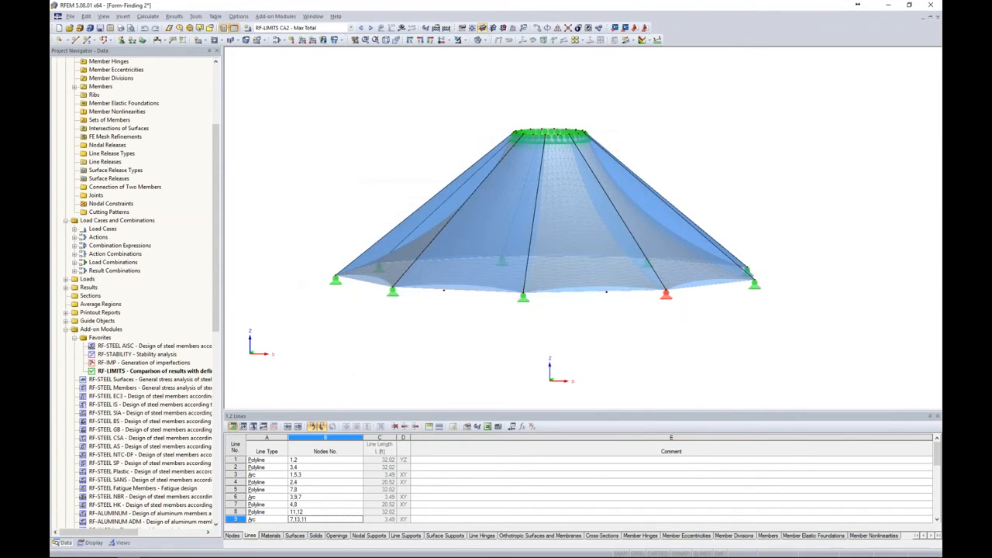
# - Delete the nodal support assigned to the membrane's base nodes and accept deleting all results and the FE mesh
pyautogui.scroll(5, 187, 160)
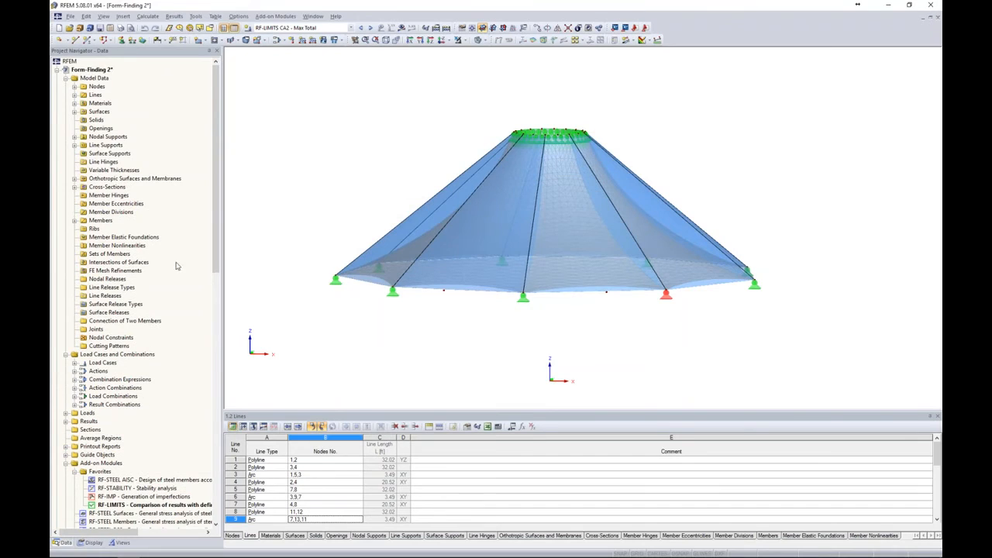
pyautogui.click(74, 137)
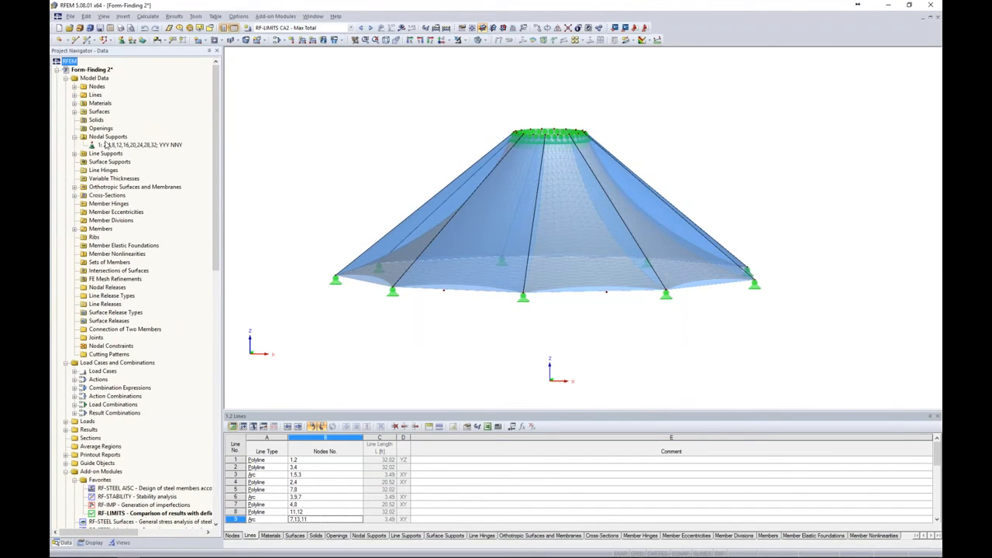
pyautogui.click(109, 146)
pyautogui.rightClick(108, 146)
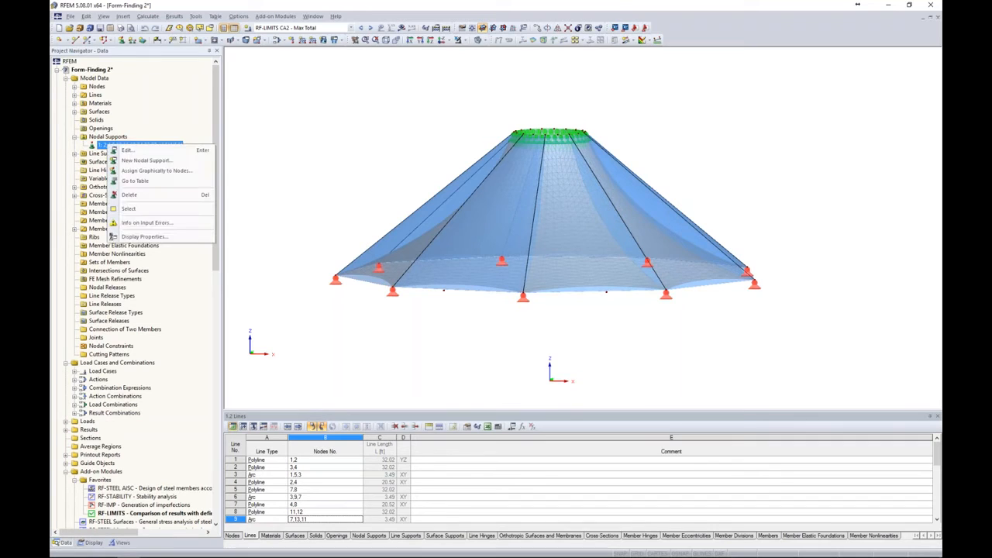
pyautogui.click(129, 196)
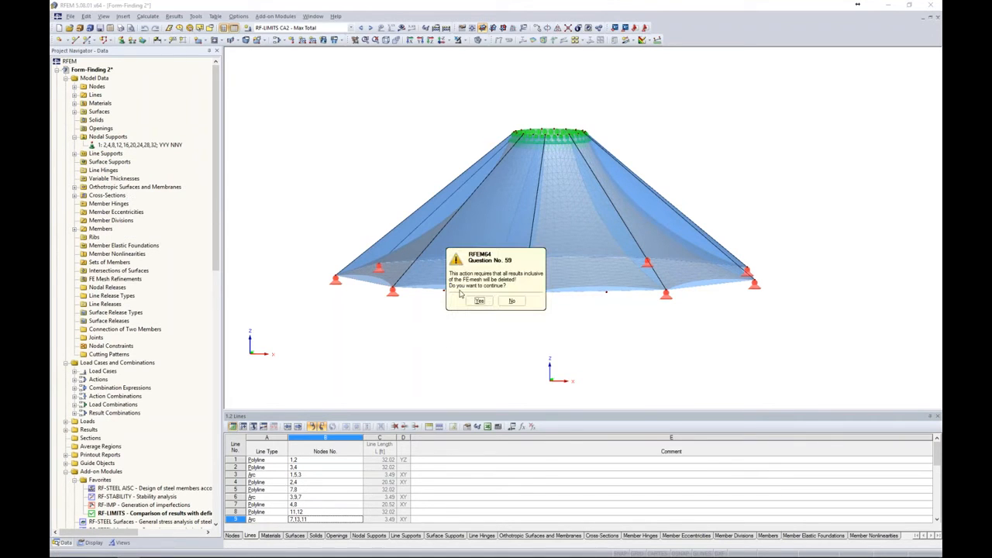
pyautogui.click(480, 301)
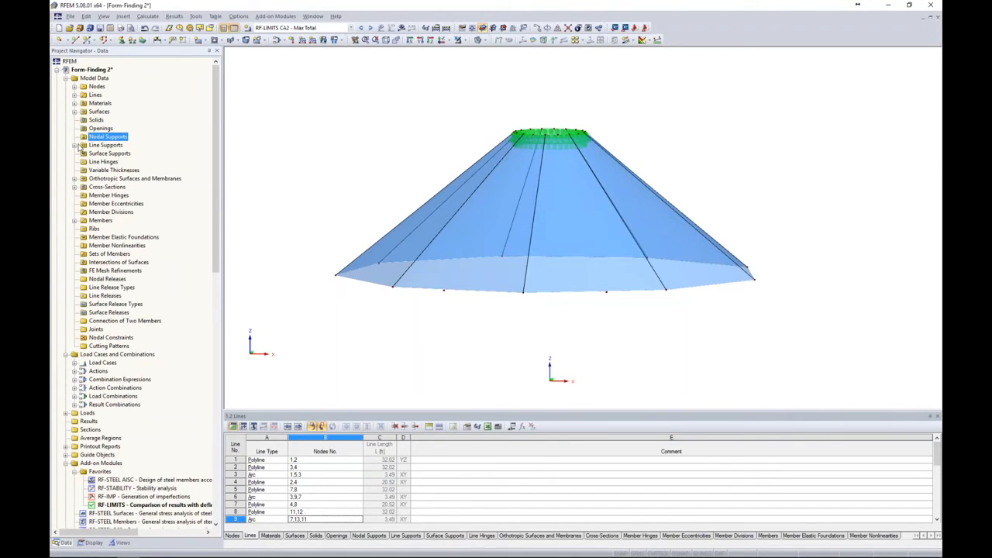
# - Delete the line support assigned to the membrane's upper ring lines
pyautogui.click(75, 145)
pyautogui.click(99, 153)
pyautogui.rightClick(108, 154)
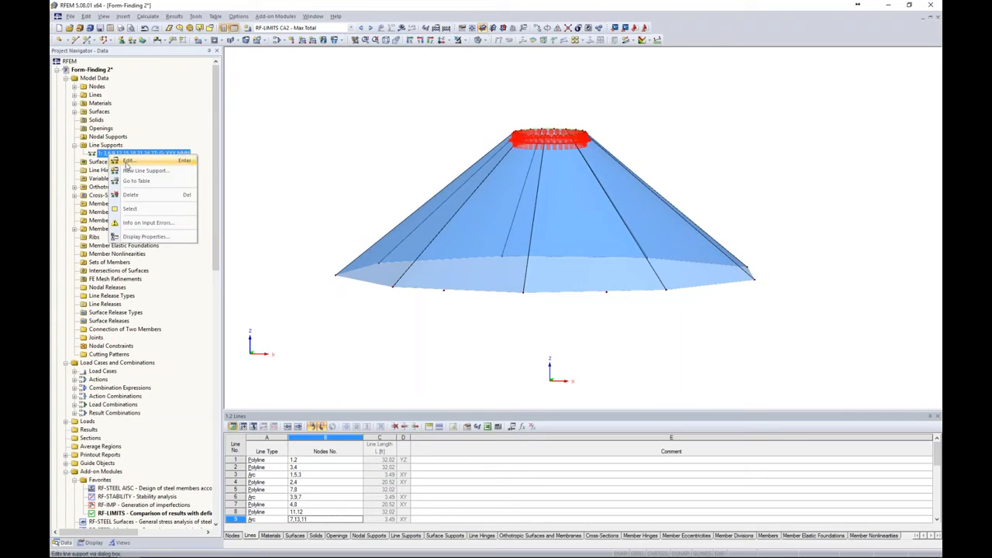
pyautogui.click(130, 197)
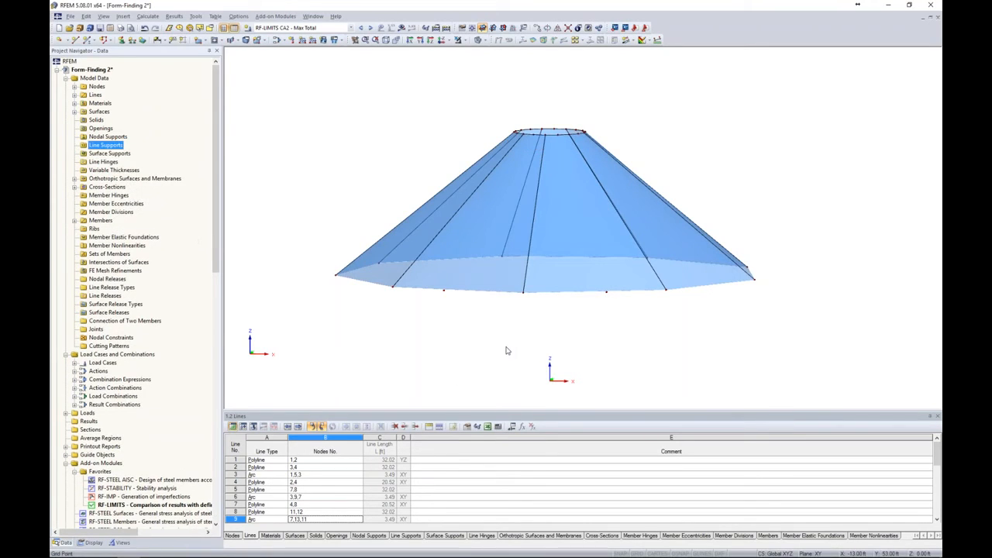
# - Set up a rotated copy of the base node with 3 copies at 120° about the Z-axis, creating new members between nodes and copies
pyautogui.click(442, 40)
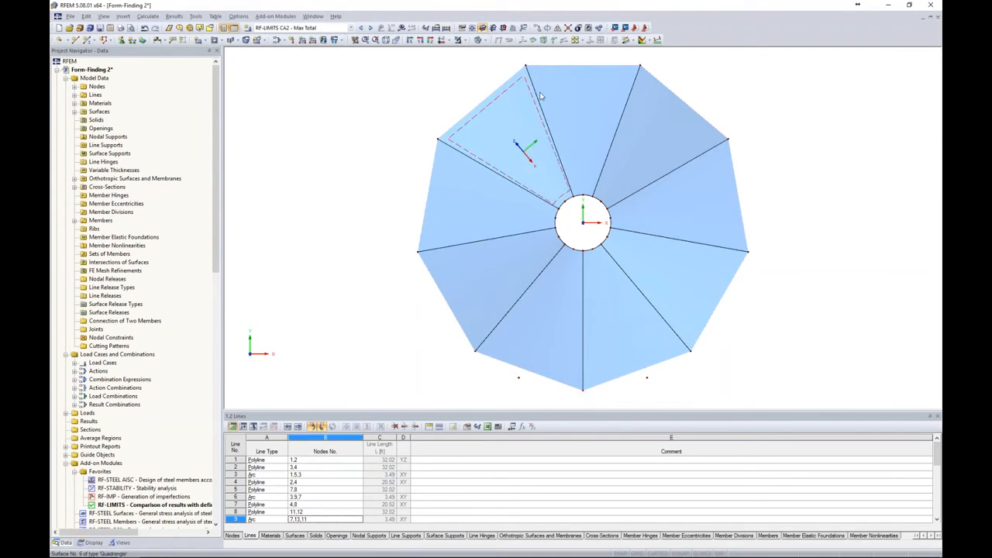
pyautogui.click(547, 29)
pyautogui.write('1')
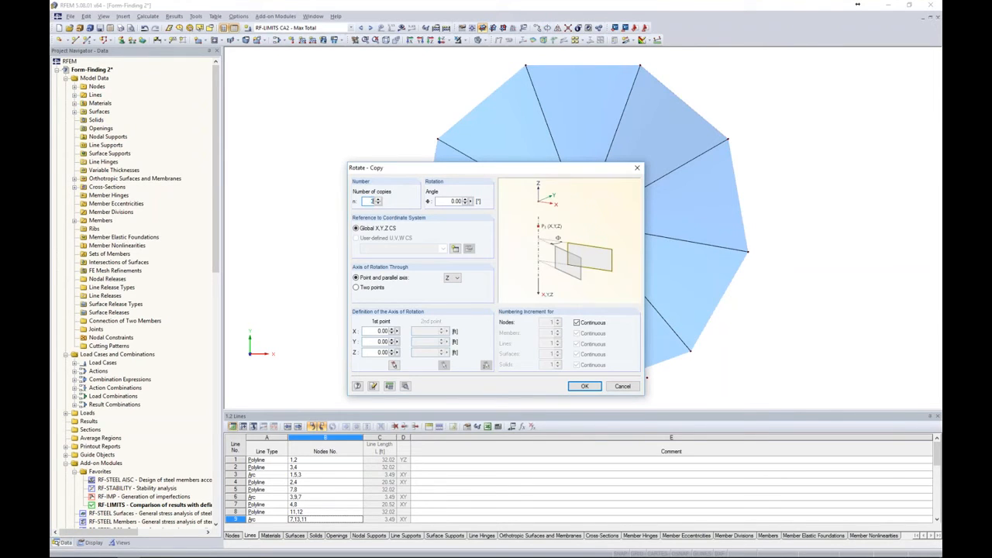
pyautogui.press('Tab')
pyautogui.write('120')
pyautogui.click(404, 385)
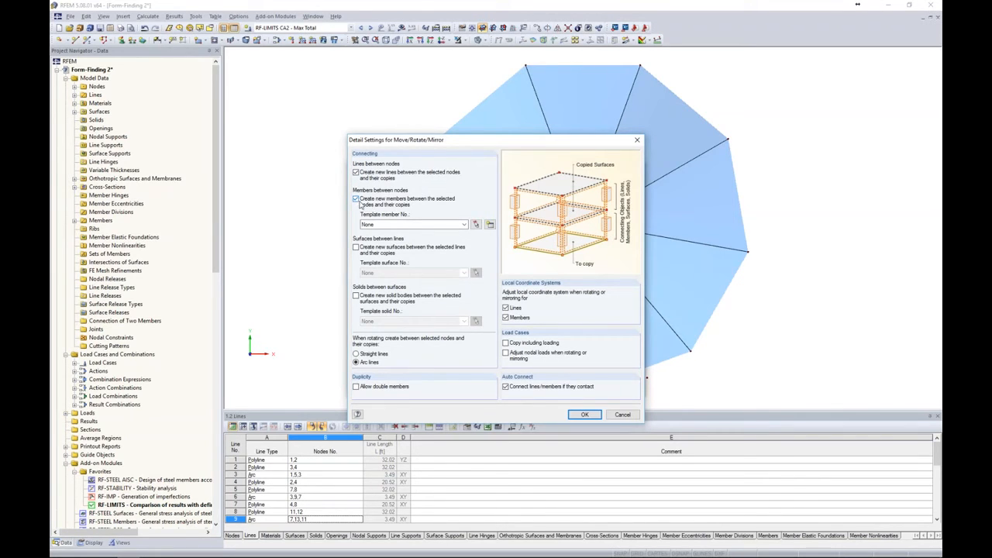
# - Define a beam template for the ring members and choose the AISC 14 section Round HSS 10.75x0.250
pyautogui.click(490, 225)
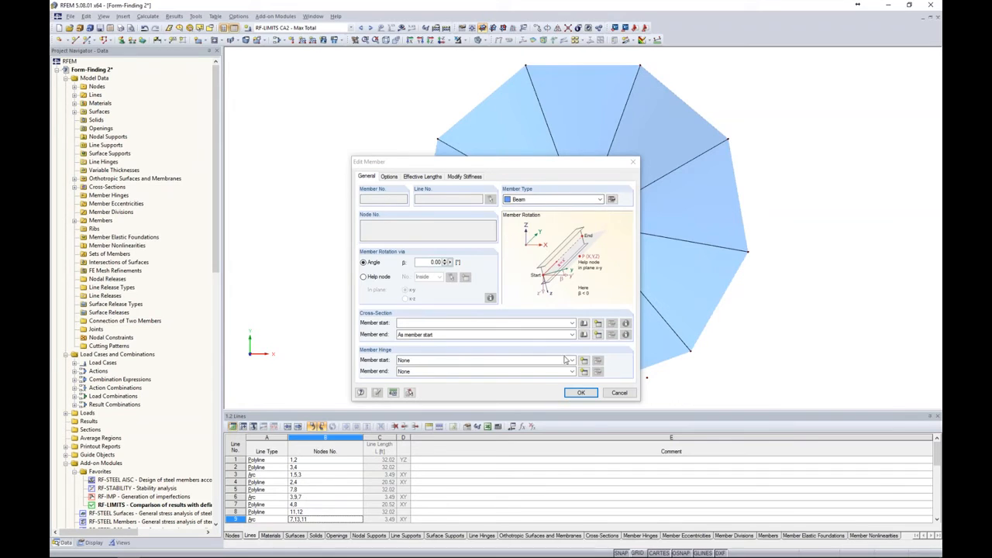
pyautogui.click(584, 324)
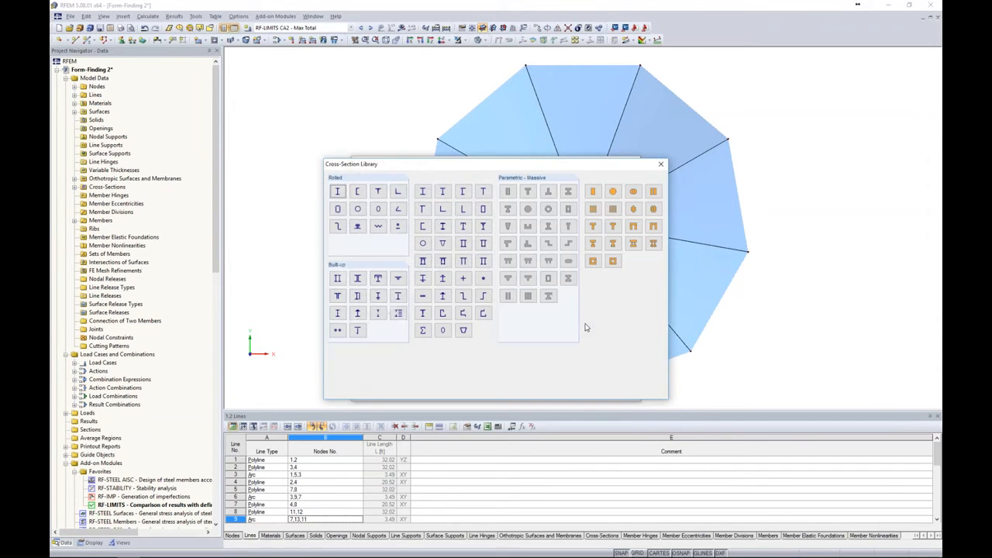
pyautogui.moveTo(447, 169); pyautogui.dragTo(442, 152)
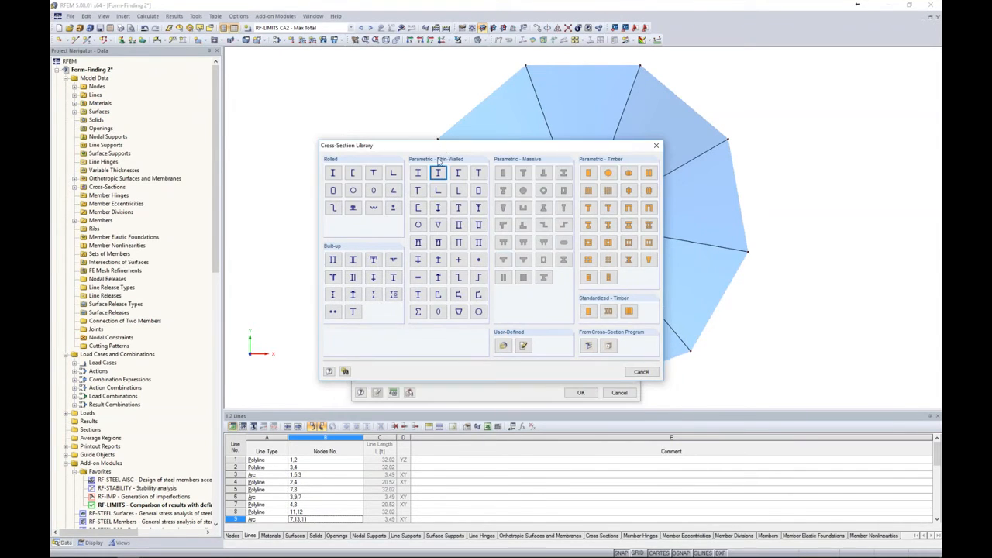
pyautogui.click(354, 191)
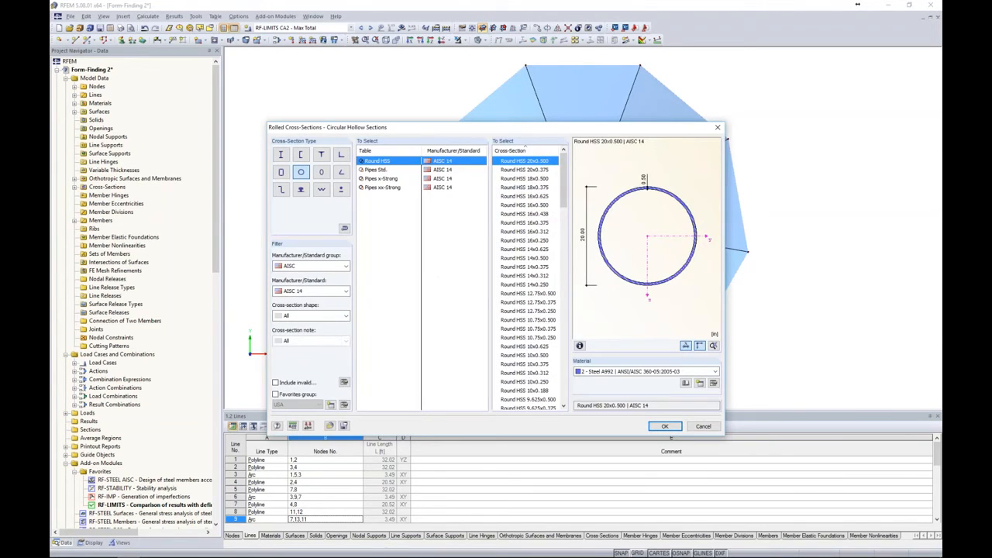
pyautogui.click(292, 267)
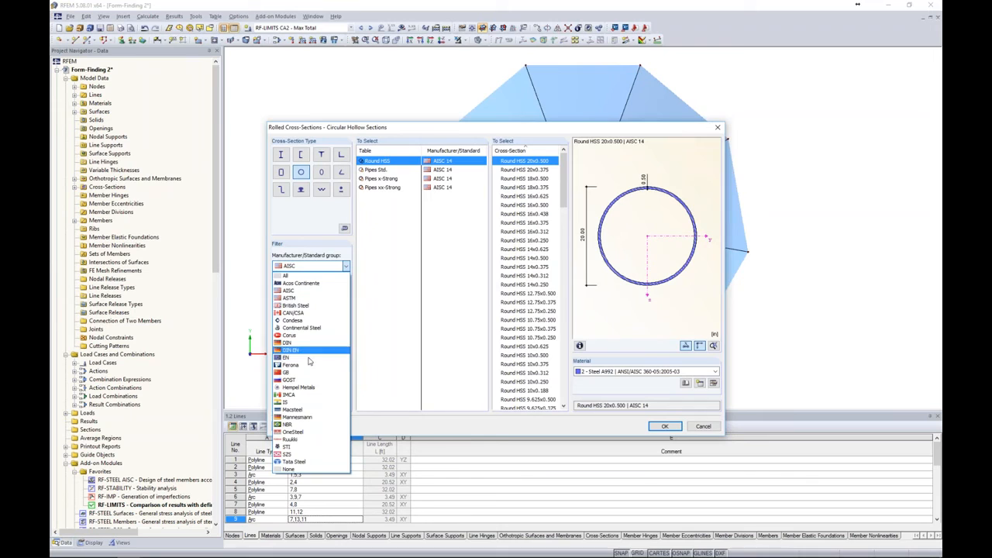
pyautogui.click(376, 367)
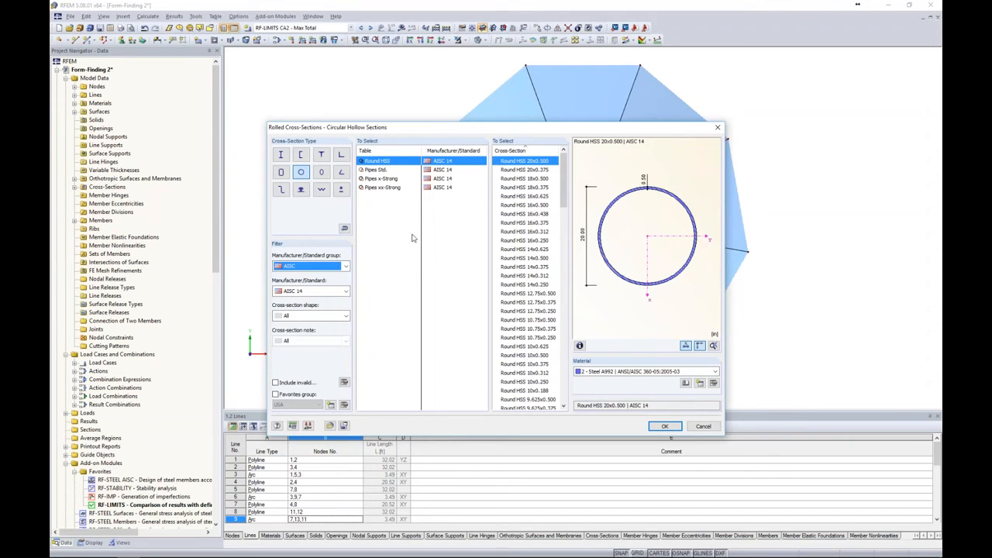
pyautogui.click(538, 338)
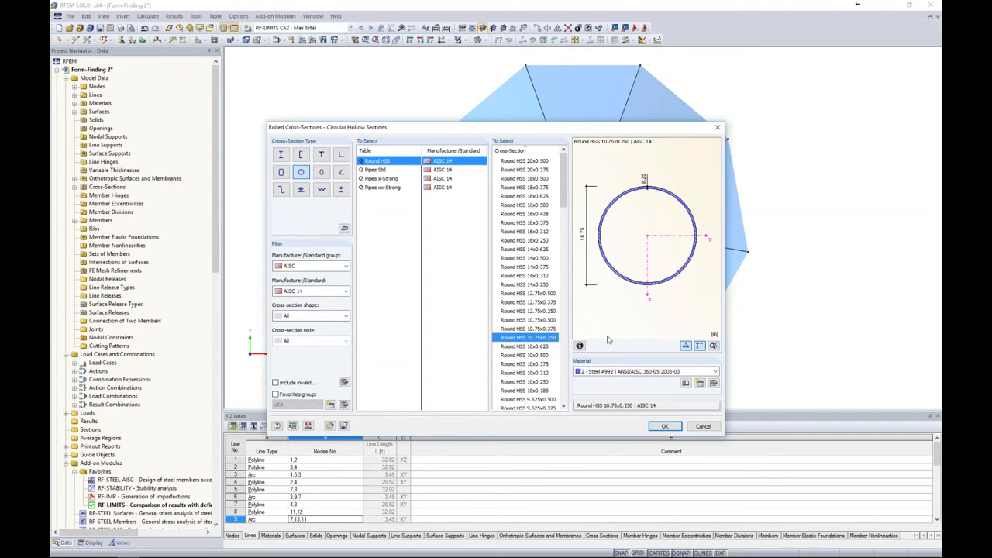
# - Assign Steel A36 from the material library to the ring beam section and accept the member template
pyautogui.click(626, 375)
pyautogui.click(643, 384)
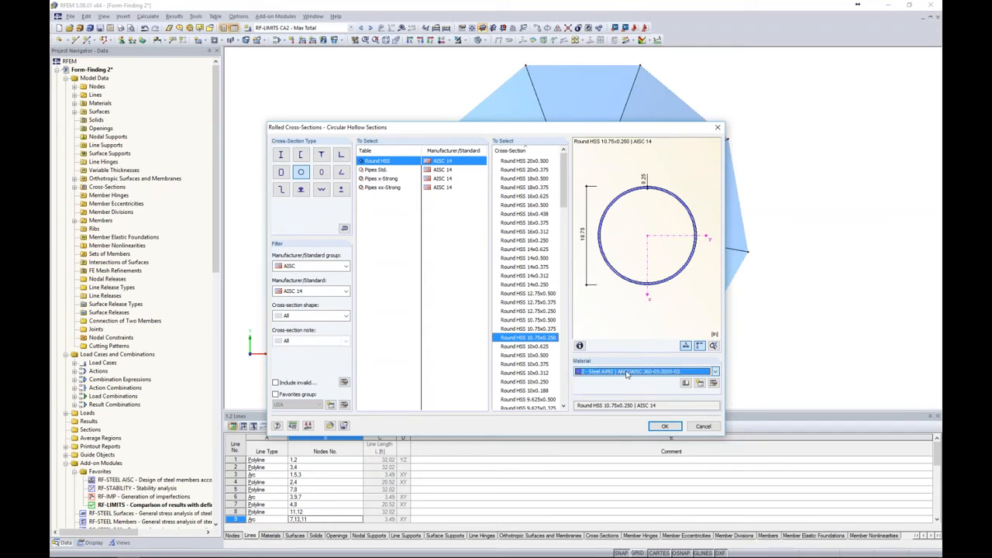
pyautogui.click(685, 383)
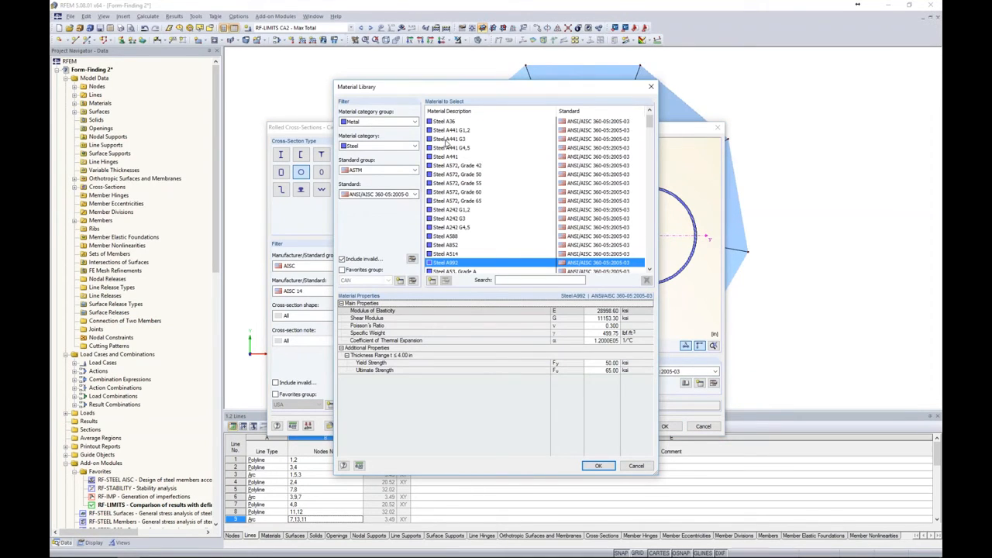
pyautogui.click(445, 122)
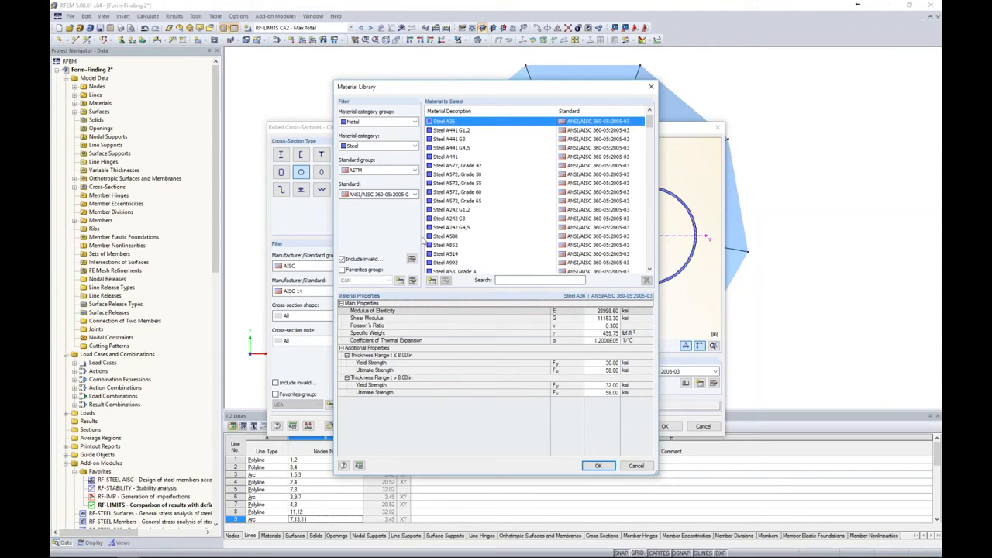
pyautogui.click(597, 465)
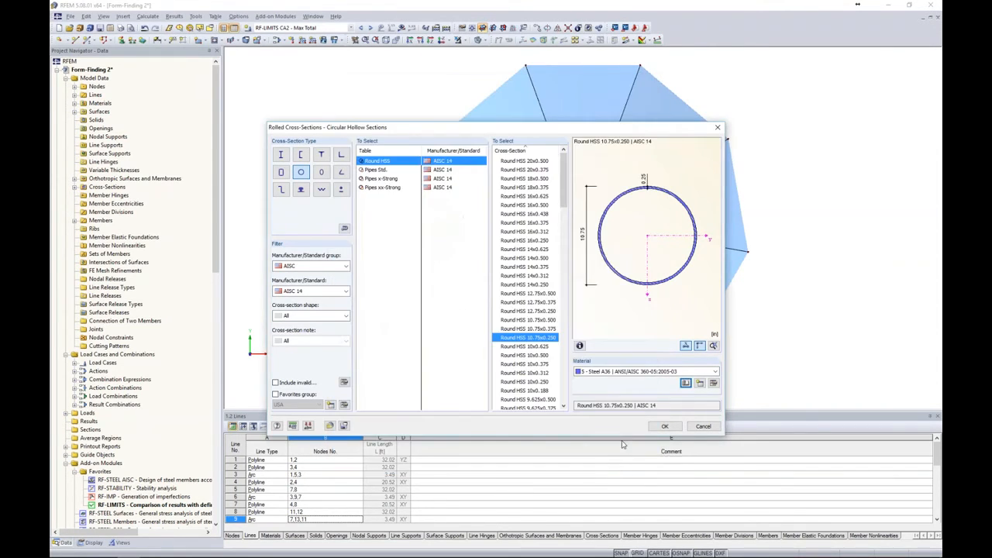
pyautogui.click(664, 429)
pyautogui.click(643, 392)
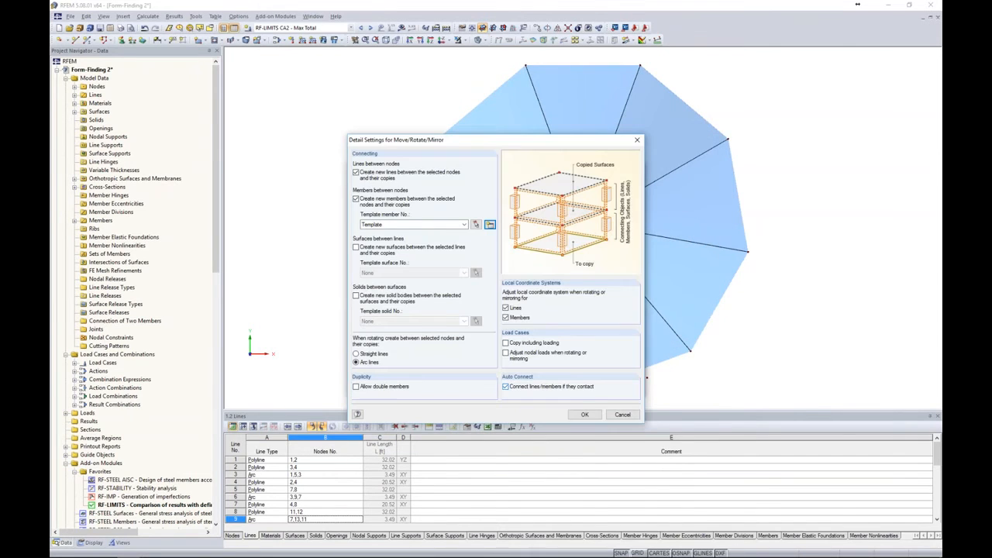
# - Apply the rotated copy to create the circular ring beam around the membrane's base
pyautogui.click(583, 415)
pyautogui.click(583, 390)
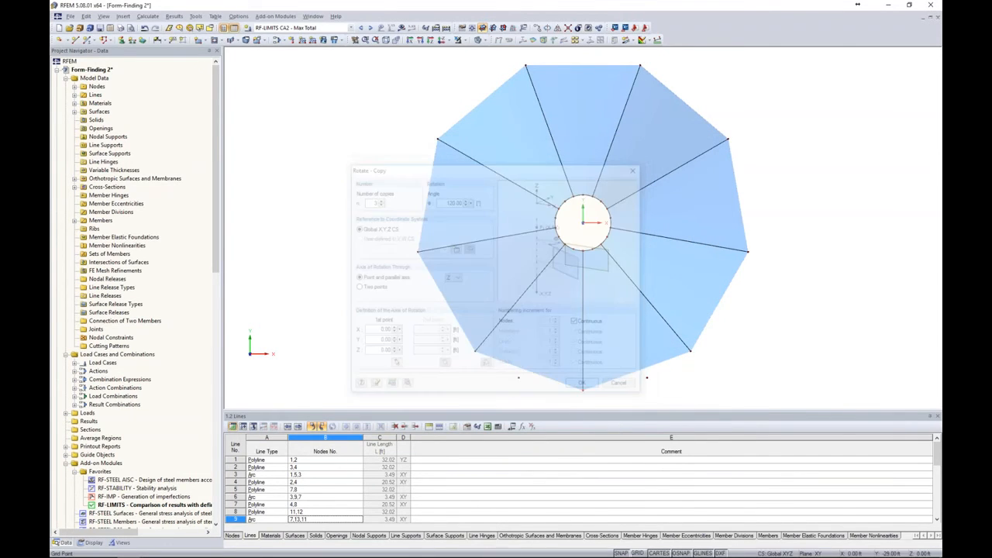
pyautogui.keyDown('ctrl'); pyautogui.moveTo(750, 360); pyautogui.dragTo(673, 93, button='middle'); pyautogui.keyUp('ctrl')
pyautogui.moveTo(745, 287); pyautogui.dragTo(721, 264, button='middle')
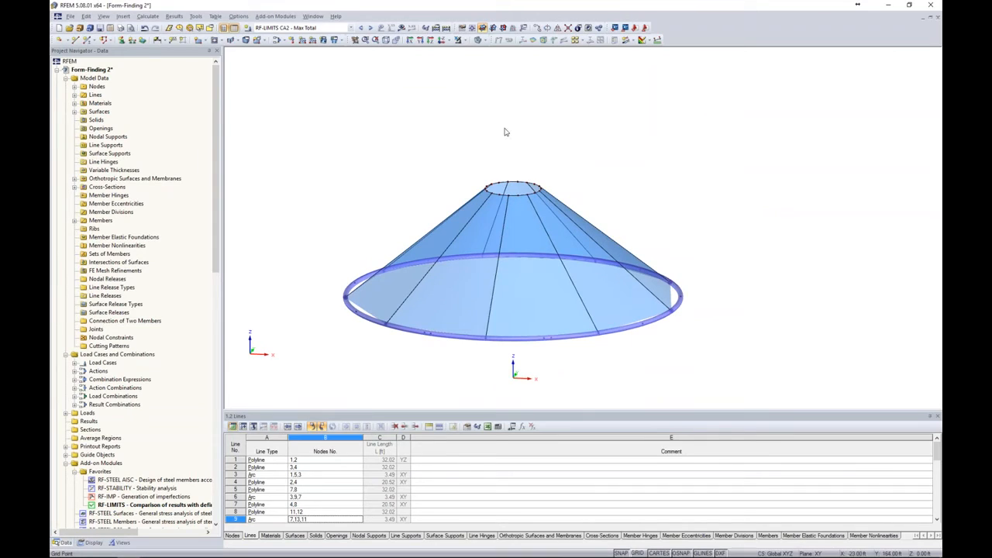
# - Set up one copy of the base ring nodes offset downward along Z, with new members connecting the nodes and their copies
pyautogui.click(443, 39)
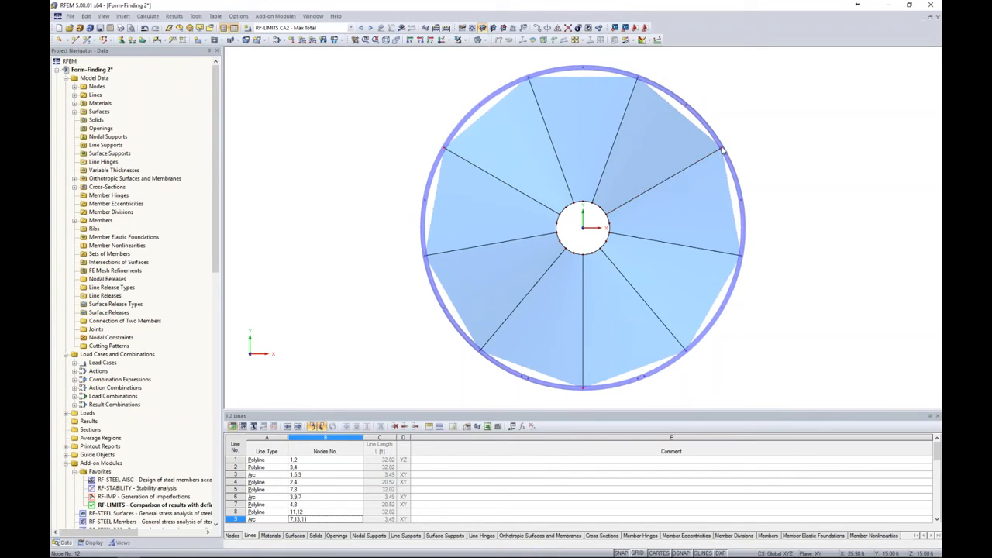
pyautogui.keyDown('ctrl'); pyautogui.moveTo(798, 378); pyautogui.dragTo(613, 116, button='middle'); pyautogui.keyUp('ctrl')
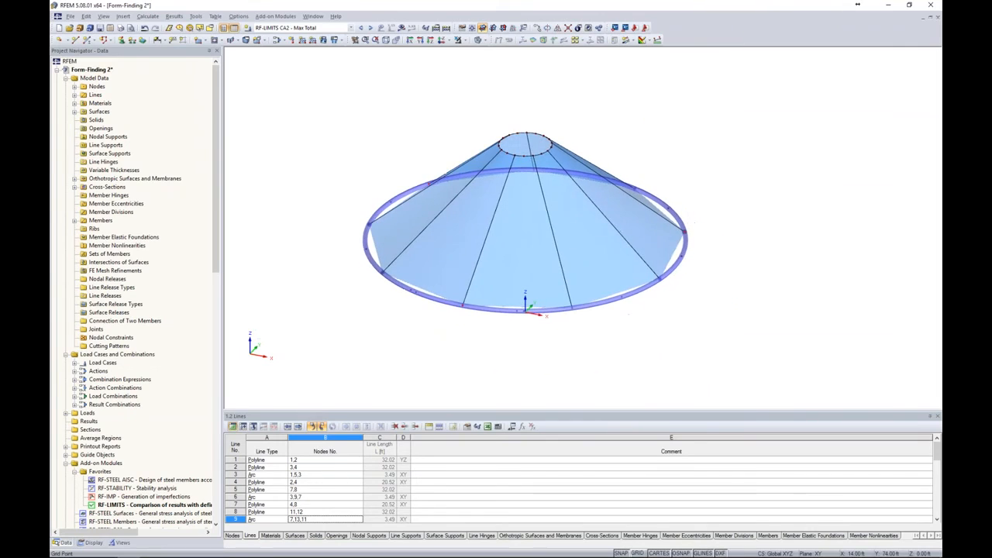
pyautogui.click(537, 28)
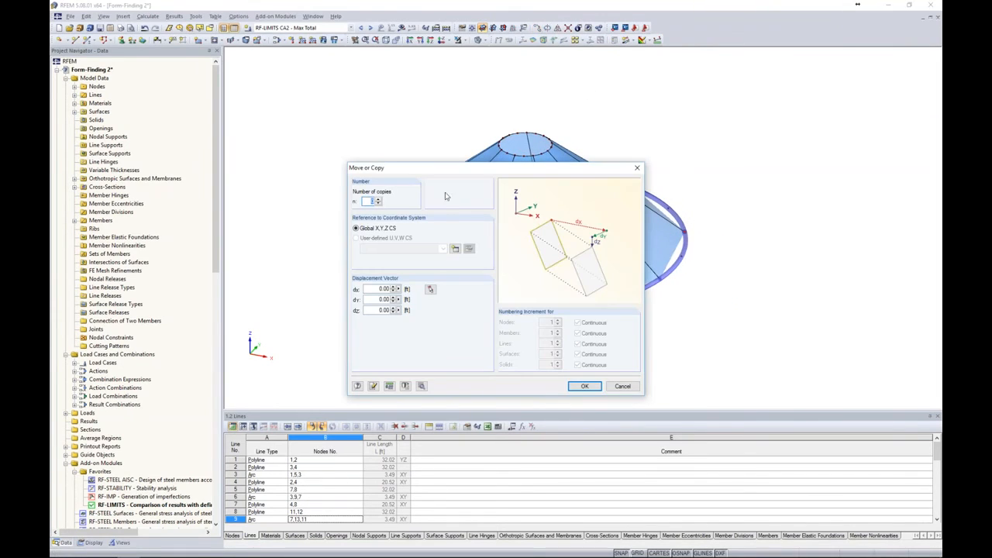
pyautogui.write('1')
pyautogui.doubleClick(376, 309)
pyautogui.write('-1')
pyautogui.click(422, 386)
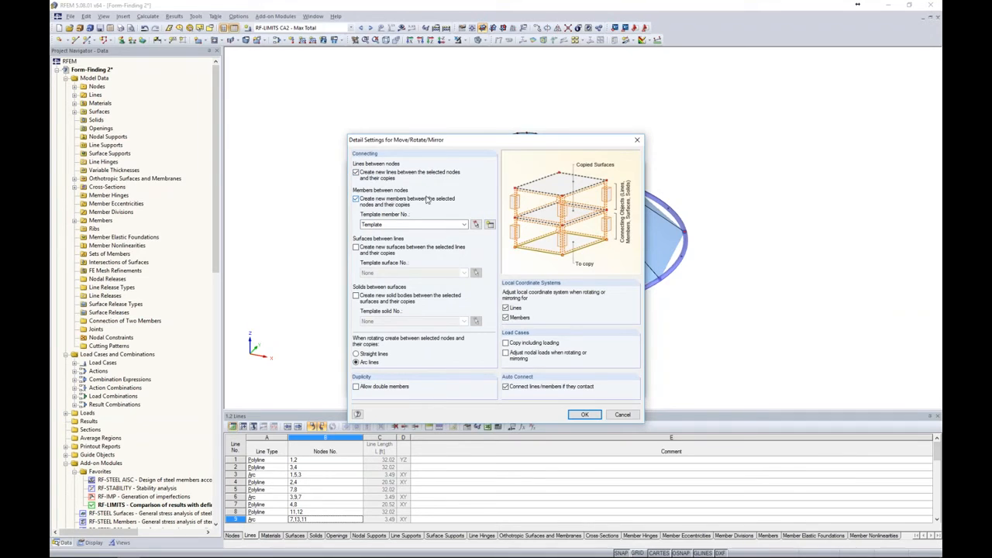
# - Set the connecting members' template section to Round HSS 8.625x0.250 in Steel A36
pyautogui.click(480, 224)
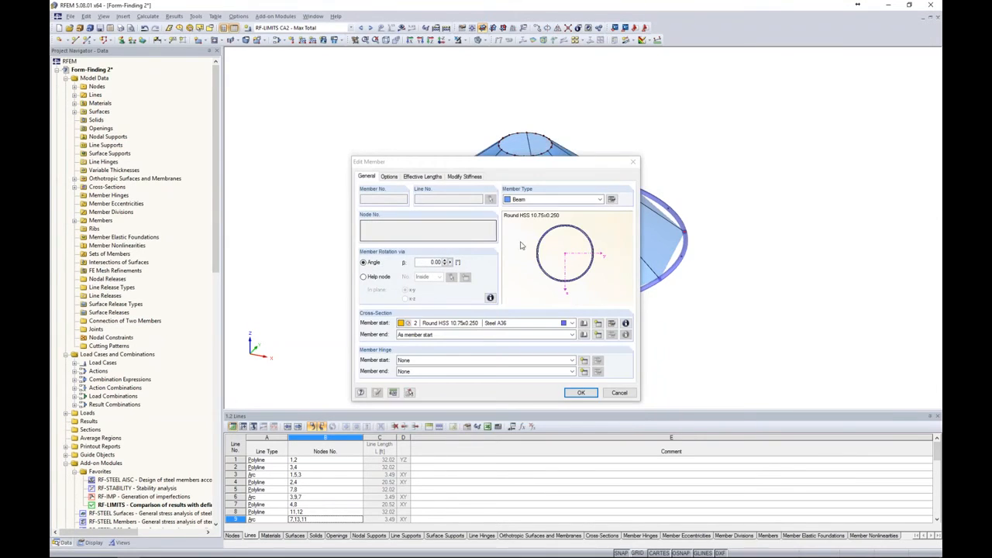
pyautogui.click(584, 324)
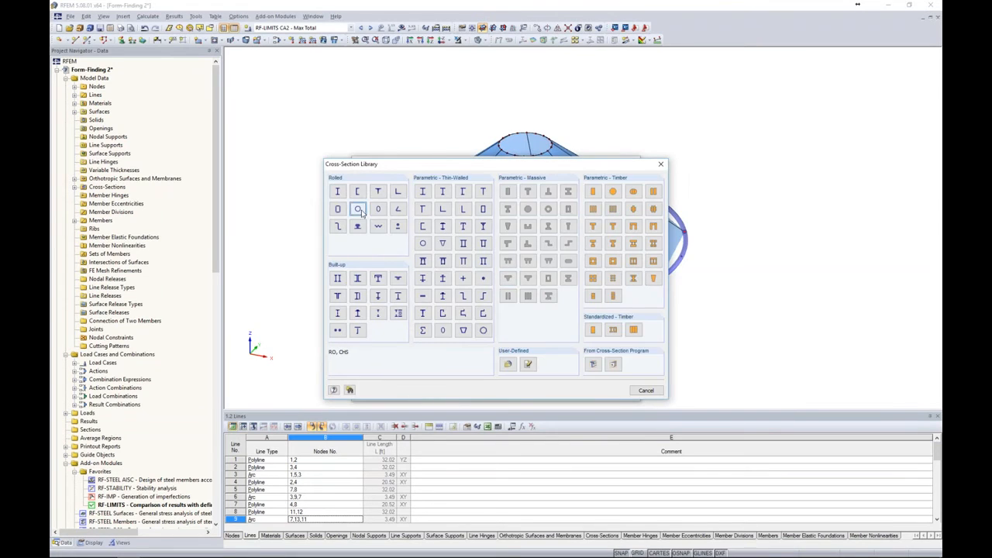
pyautogui.click(362, 213)
pyautogui.moveTo(565, 200); pyautogui.dragTo(564, 239)
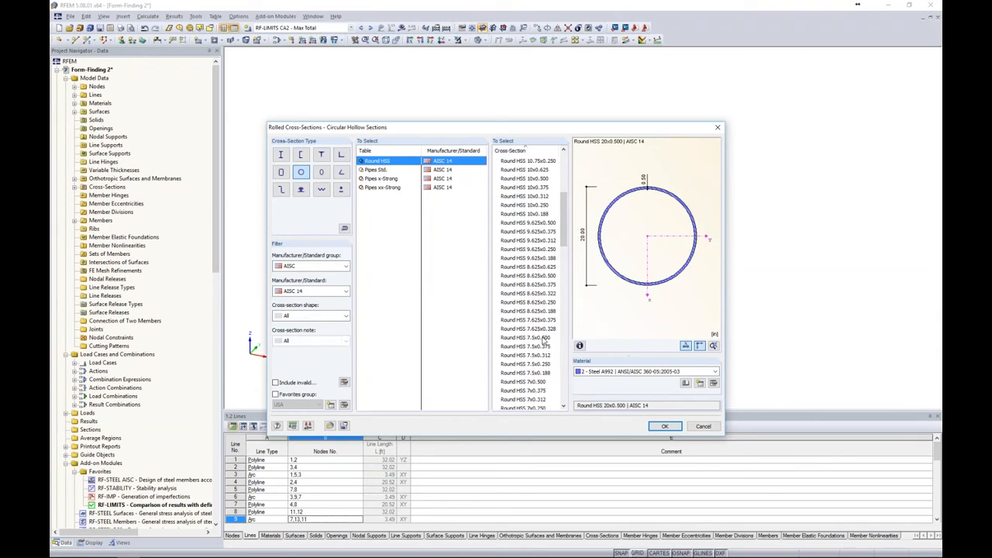
pyautogui.click(546, 302)
pyautogui.click(624, 372)
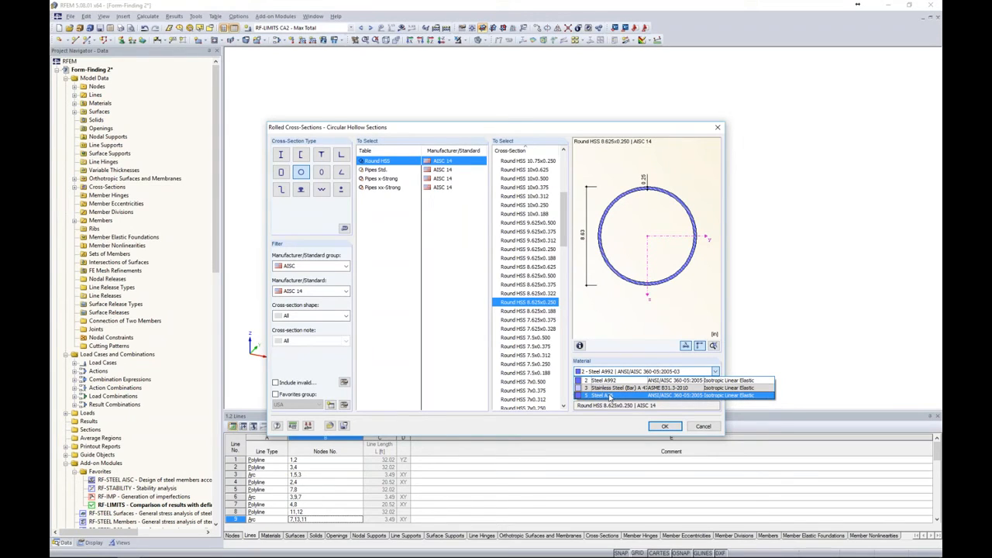
pyautogui.click(610, 396)
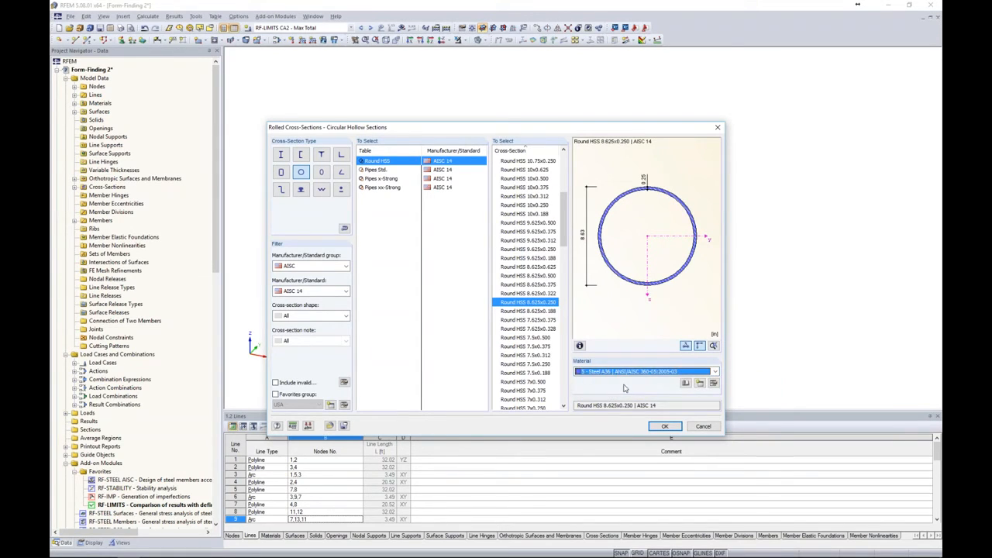
pyautogui.click(665, 427)
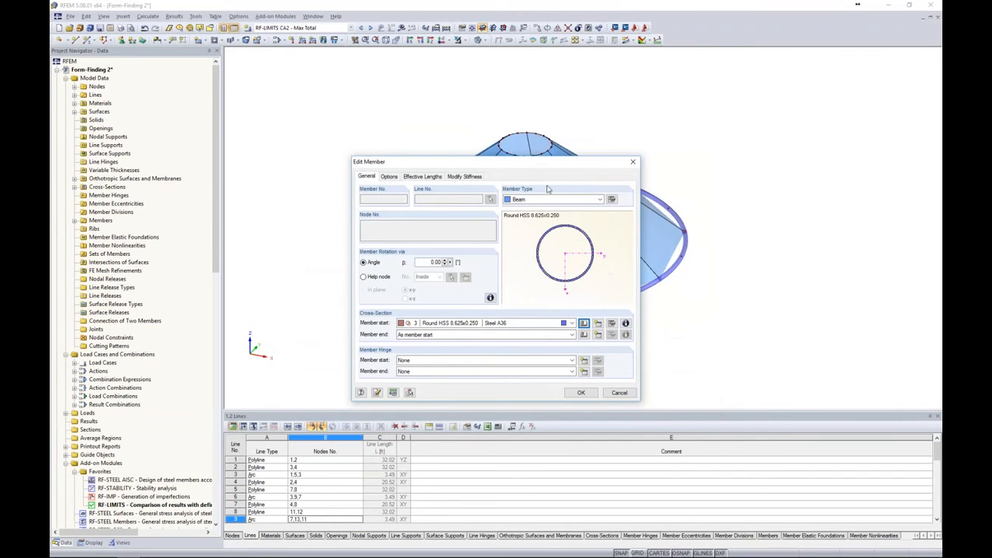
# - Add a start hinge releasing the rotations φy and φz with no nonlinearity to the connecting members' template and accept it
pyautogui.moveTo(555, 165); pyautogui.dragTo(424, 97)
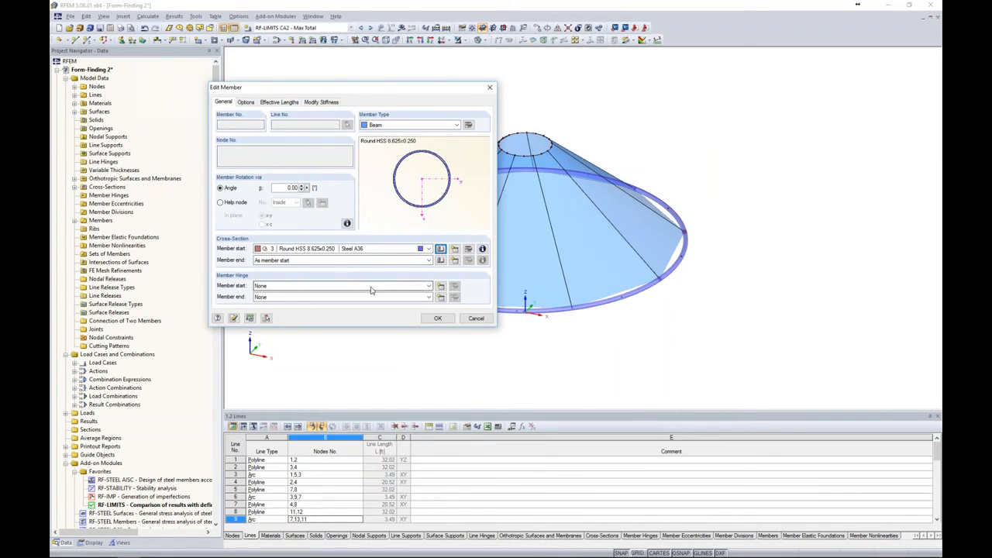
pyautogui.click(440, 286)
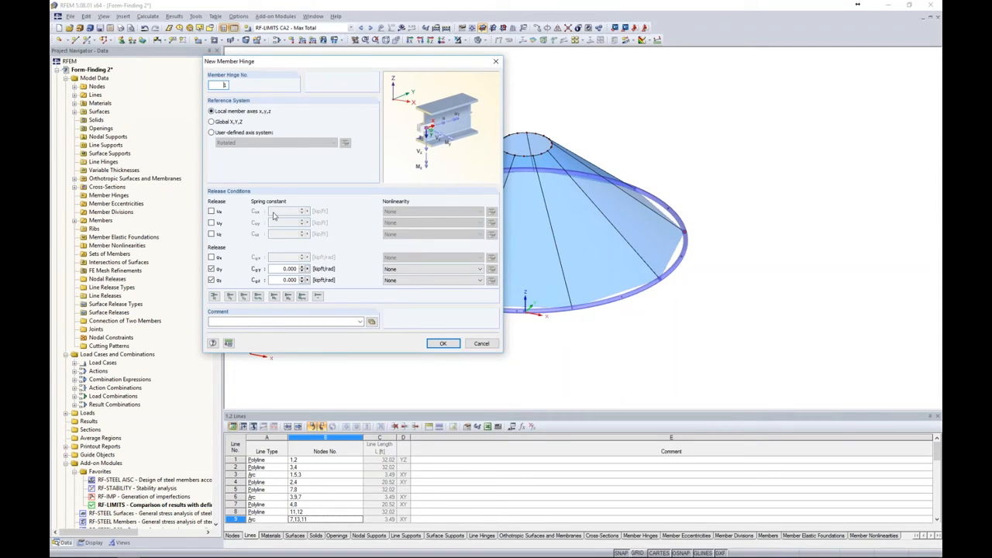
pyautogui.click(419, 269)
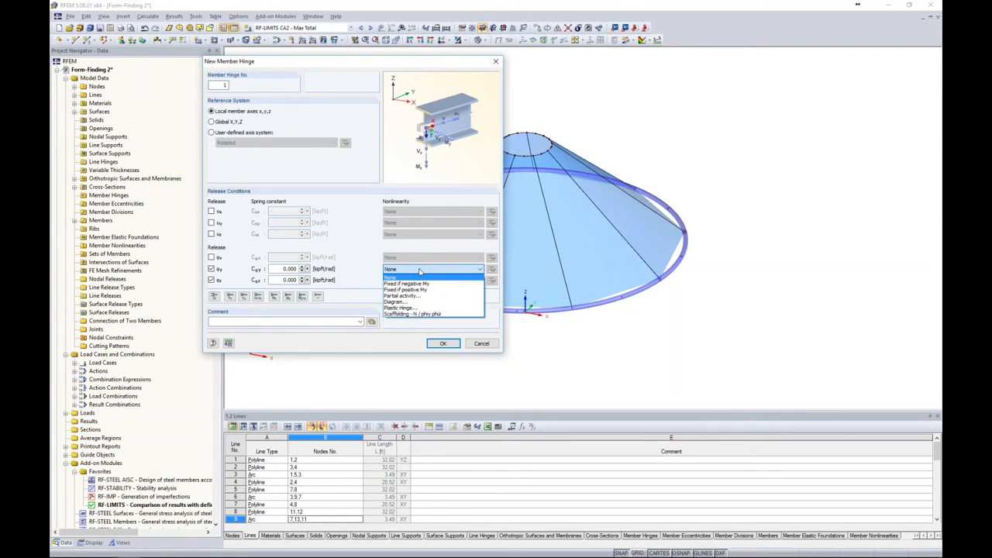
pyautogui.click(373, 274)
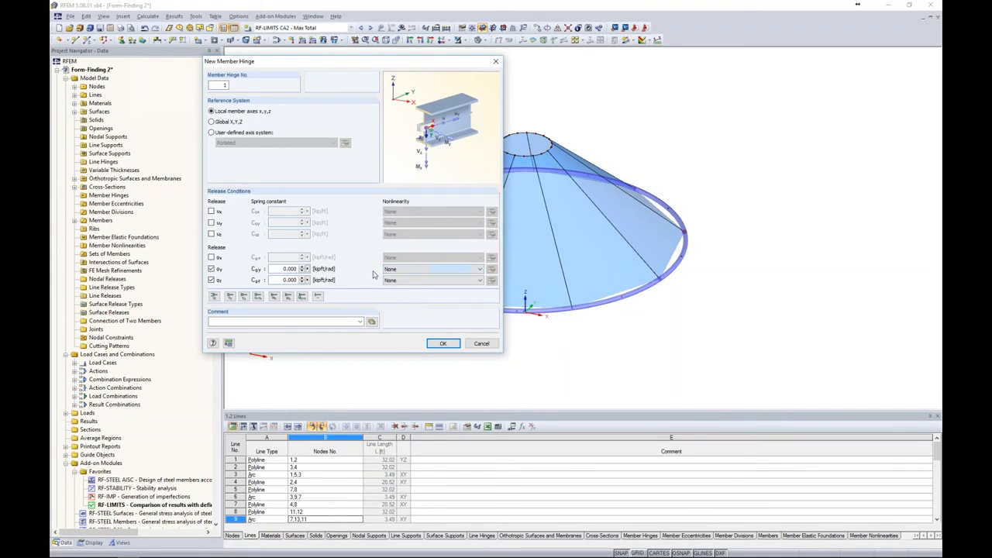
pyautogui.click(429, 344)
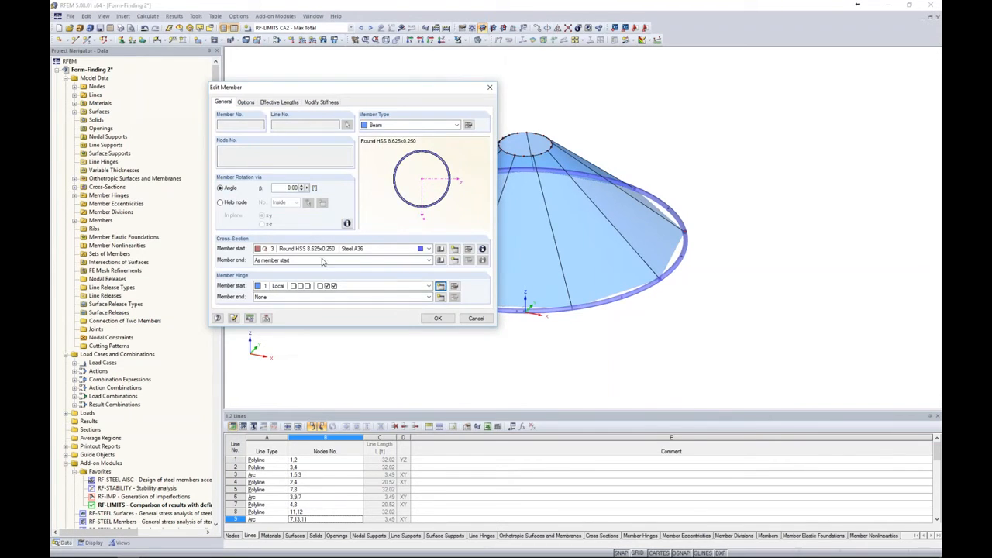
pyautogui.click(438, 318)
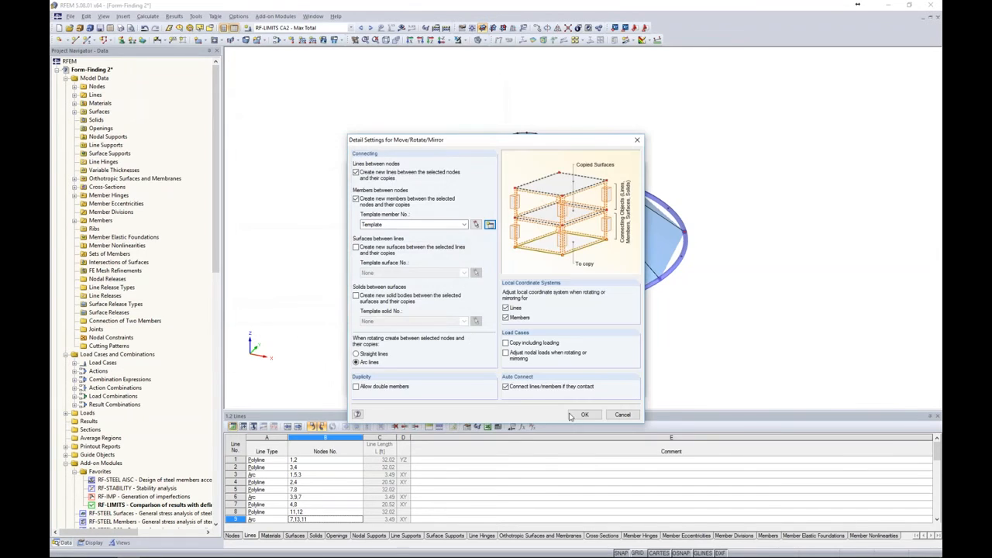
# - Copy the base ring nodes -15 ft along Z with the template members to create the columns beneath the ring beam
pyautogui.click(580, 412)
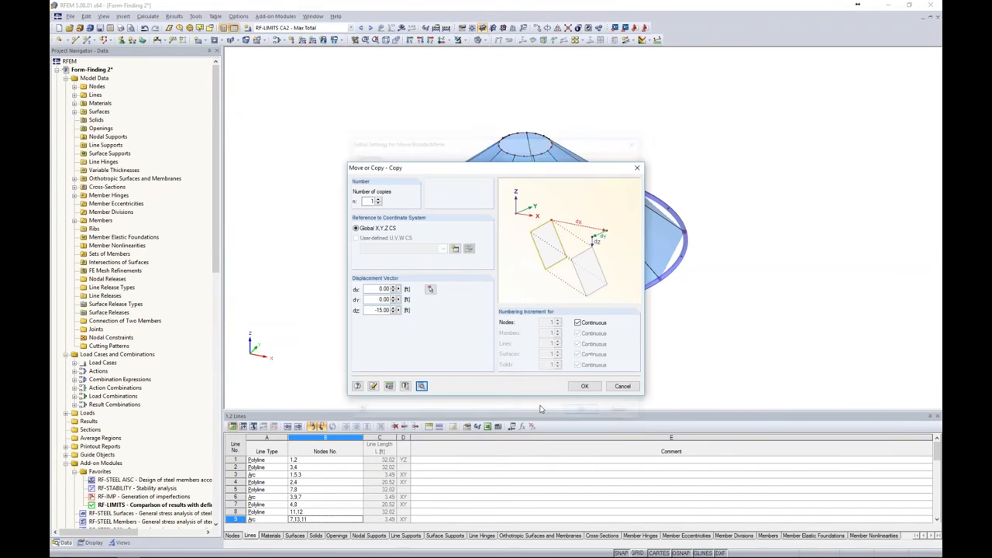
pyautogui.click(584, 386)
pyautogui.keyDown('ctrl'); pyautogui.moveTo(670, 339); pyautogui.dragTo(683, 293, button='middle'); pyautogui.keyUp('ctrl')
pyautogui.keyDown('ctrl'); pyautogui.moveTo(625, 342); pyautogui.dragTo(670, 328, button='middle'); pyautogui.keyUp('ctrl')
# - Assign hinged nodal supports to the bases of the three columns
pyautogui.click(123, 40)
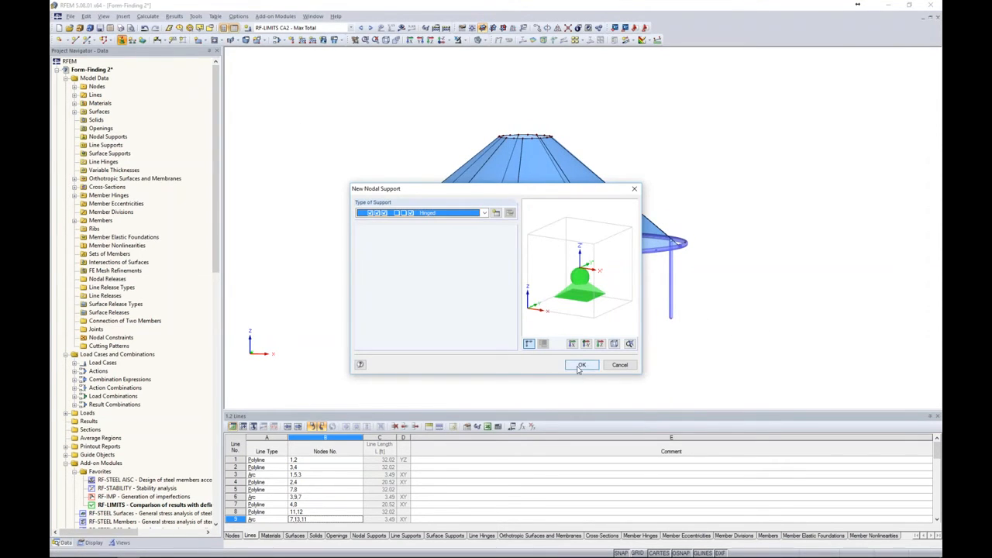
pyautogui.click(580, 365)
pyautogui.moveTo(348, 290); pyautogui.dragTo(672, 366)
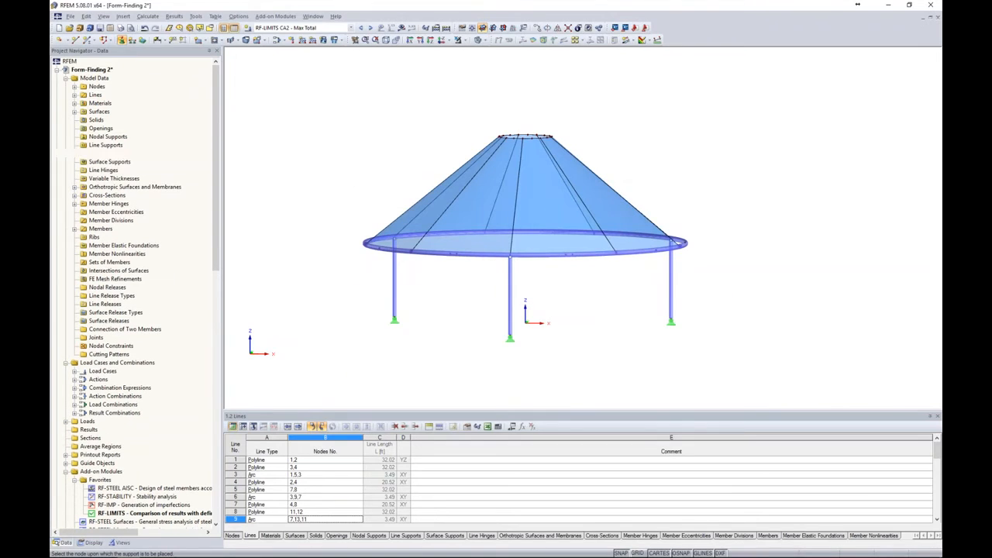
pyautogui.keyDown('ctrl'); pyautogui.moveTo(775, 341); pyautogui.dragTo(628, 347, button='middle'); pyautogui.keyUp('ctrl')
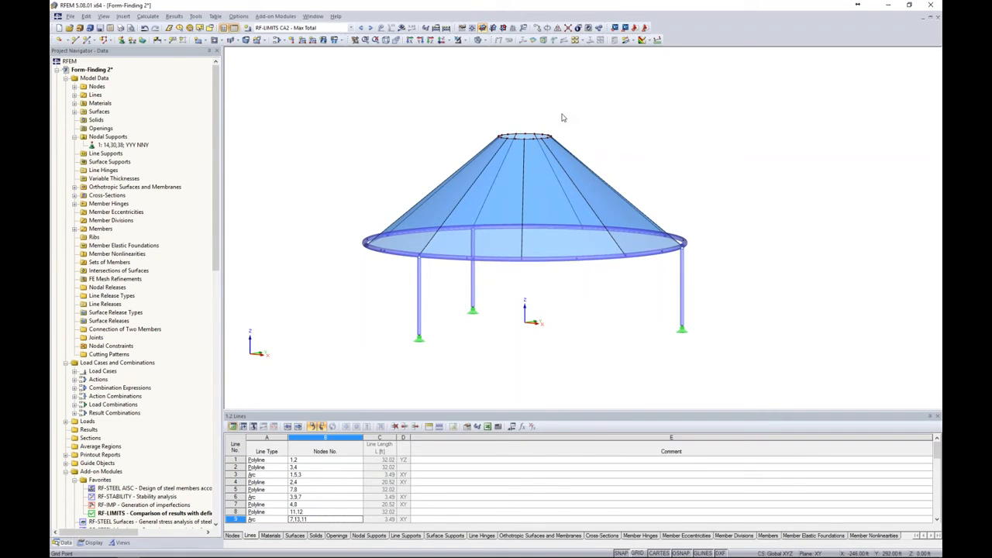
# - Switch to the Form Finding 3 model and examine its columns, diagonal braces and ring beam
pyautogui.click(312, 17)
pyautogui.click(337, 141)
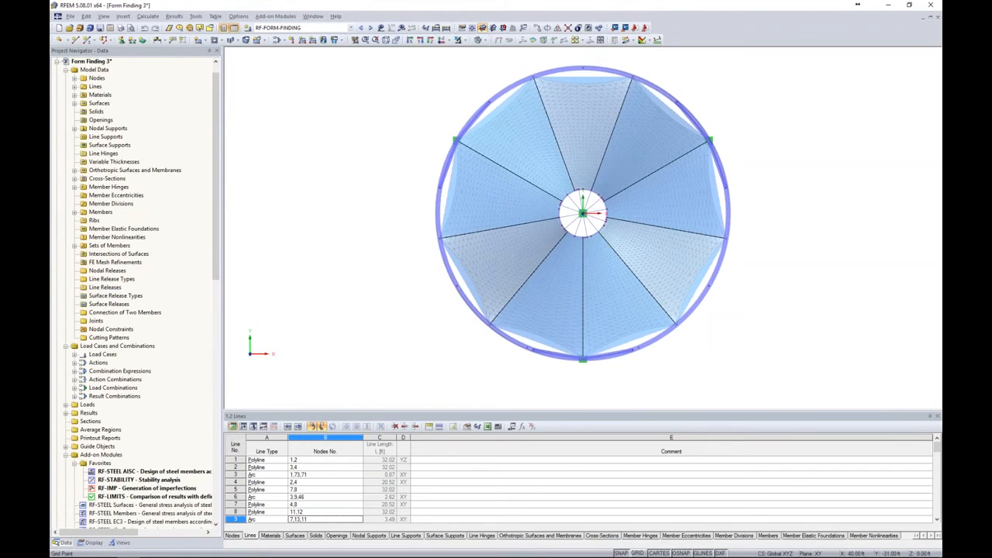
pyautogui.keyDown('ctrl'); pyautogui.moveTo(768, 353); pyautogui.dragTo(600, 95, button='middle'); pyautogui.keyUp('ctrl')
pyautogui.keyDown('ctrl'); pyautogui.moveTo(670, 318); pyautogui.dragTo(667, 313, button='middle'); pyautogui.keyUp('ctrl')
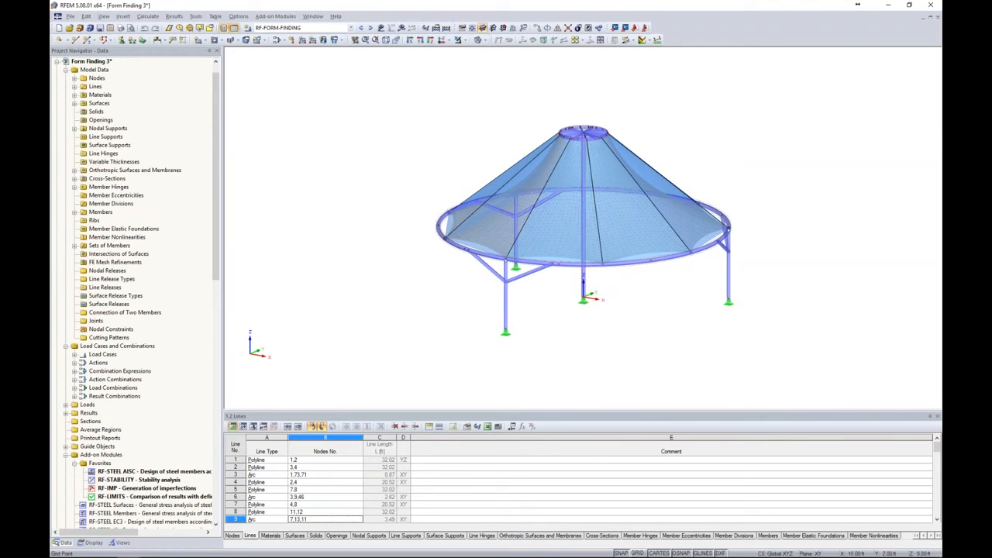
pyautogui.moveTo(600, 289); pyautogui.dragTo(535, 306, button='middle')
pyautogui.keyDown('ctrl'); pyautogui.moveTo(696, 134); pyautogui.dragTo(703, 139, button='middle'); pyautogui.keyUp('ctrl')
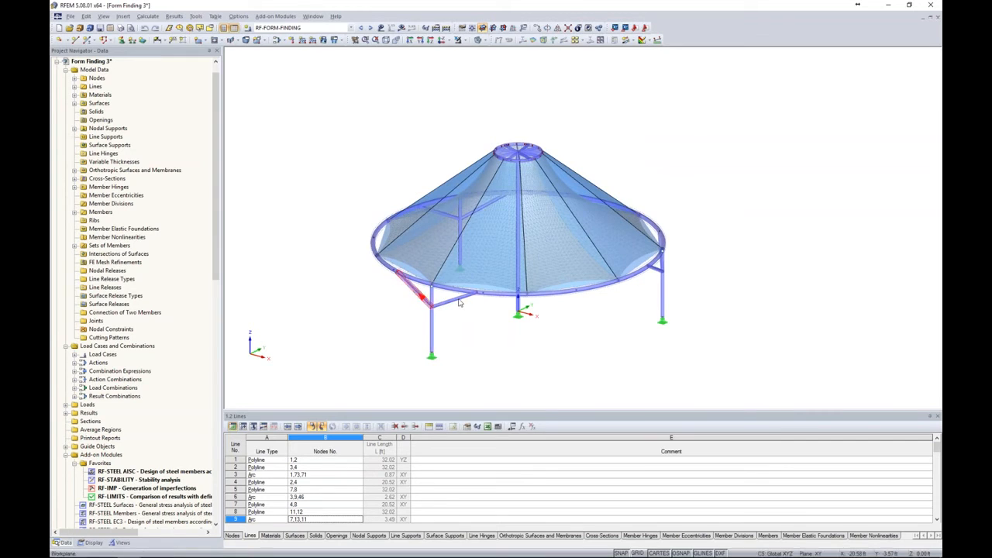
pyautogui.keyDown('ctrl'); pyautogui.moveTo(494, 331); pyautogui.dragTo(465, 337, button='middle'); pyautogui.keyUp('ctrl')
# - Inspect the member properties and cross-sections of the top ring and one of its radial spokes without changing them
pyautogui.scroll(5, 523, 124)
pyautogui.scroll(2, 523, 124)
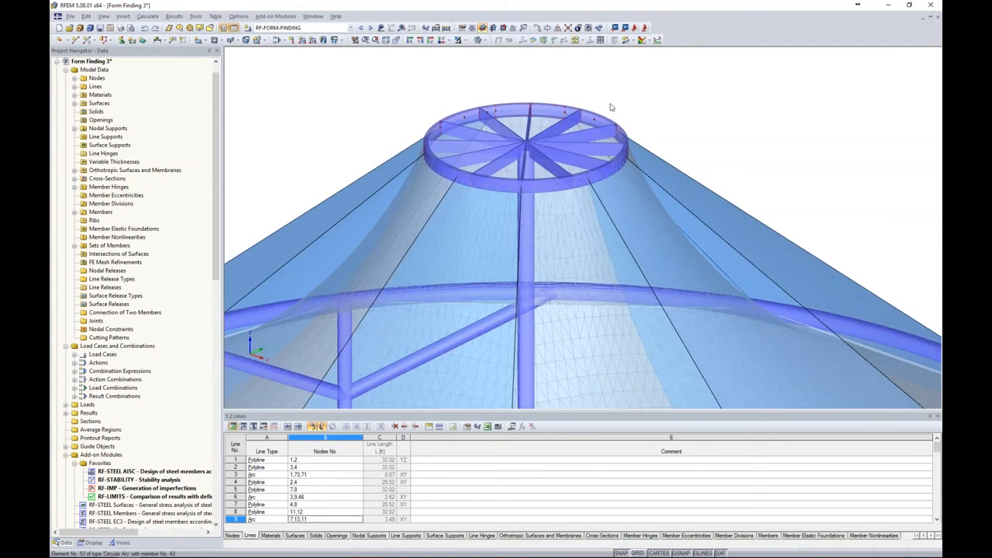
pyautogui.doubleClick(548, 109)
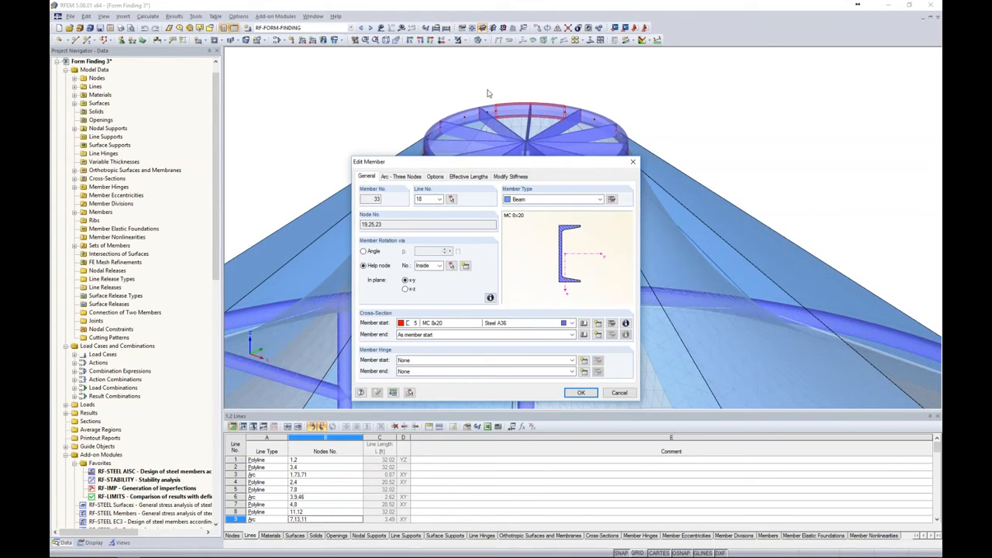
pyautogui.click(619, 392)
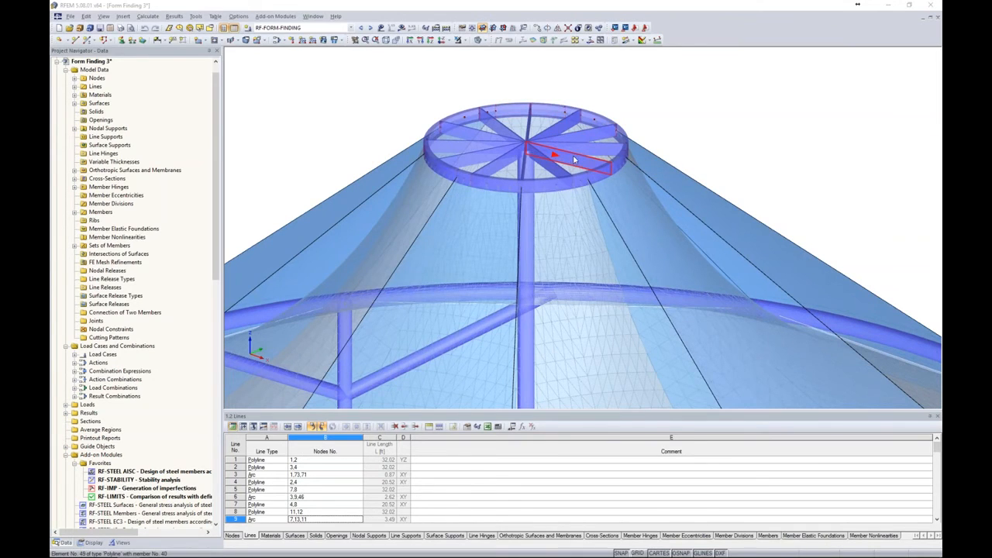
pyautogui.doubleClick(574, 158)
pyautogui.moveTo(568, 169); pyautogui.dragTo(588, 226)
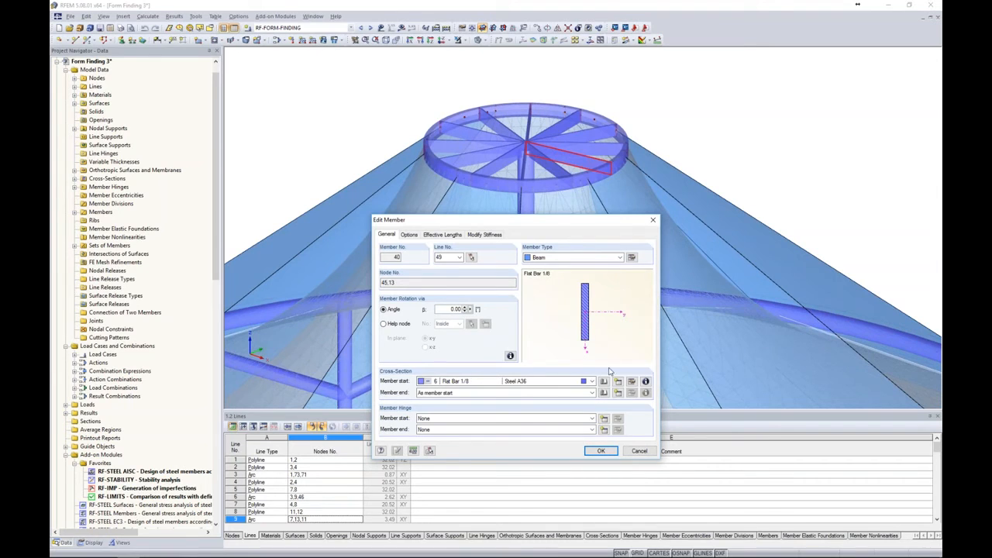
pyautogui.click(639, 450)
# - Open the RF-STABILITY module and review the general data and critical load factors of case CA1 - Vertical
pyautogui.scroll(-6, 707, 196)
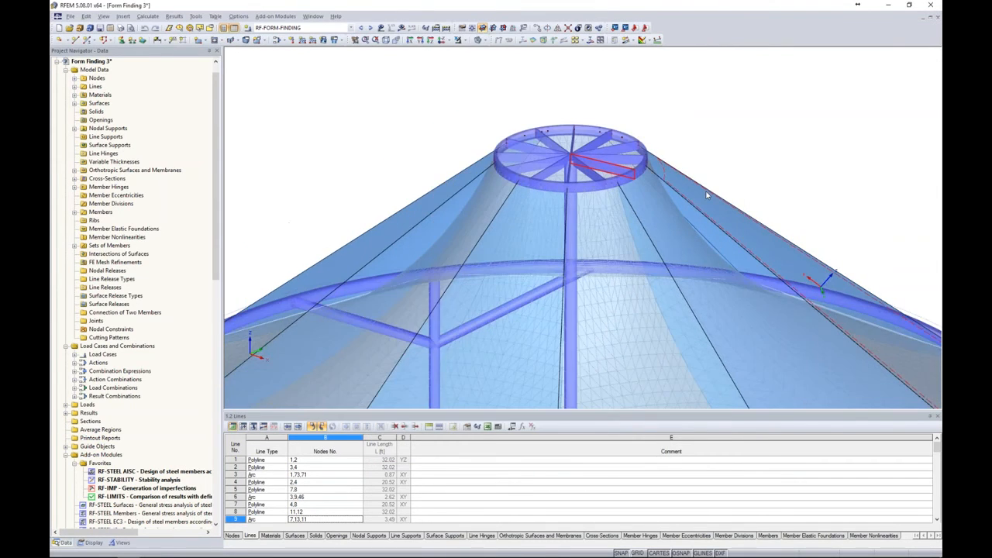
pyautogui.moveTo(753, 152); pyautogui.dragTo(498, 152, button='middle')
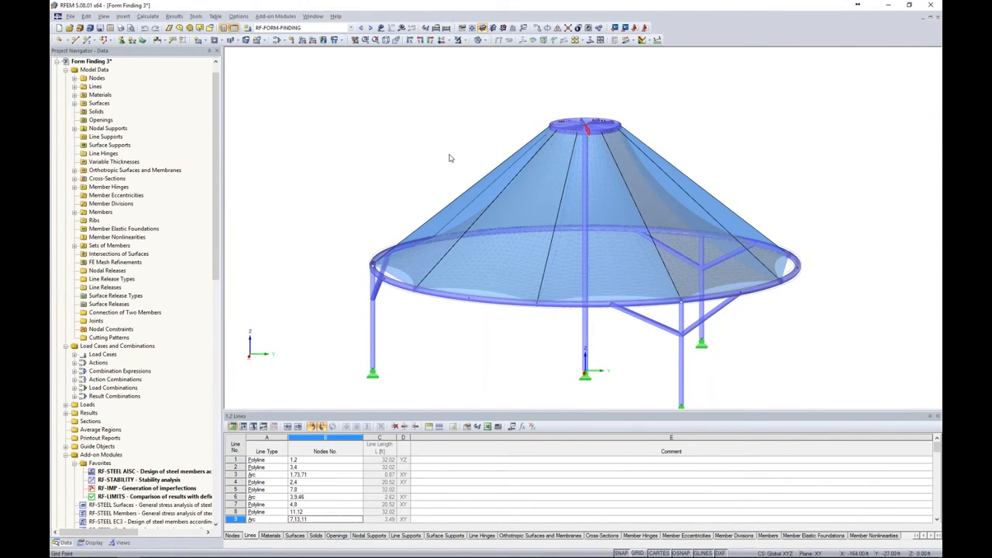
pyautogui.moveTo(452, 158); pyautogui.dragTo(392, 121, button='middle')
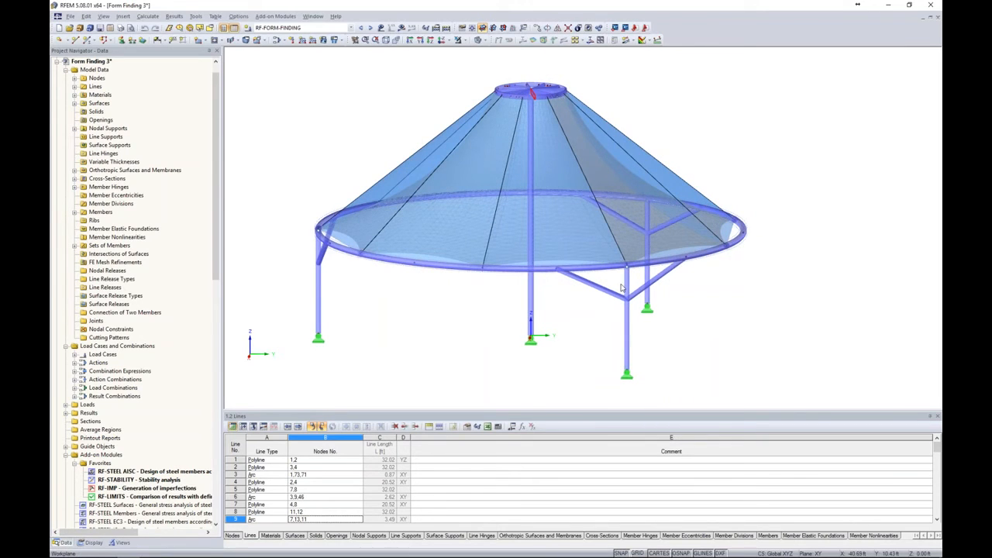
pyautogui.keyDown('ctrl'); pyautogui.moveTo(474, 319); pyautogui.dragTo(696, 326, button='middle'); pyautogui.keyUp('ctrl')
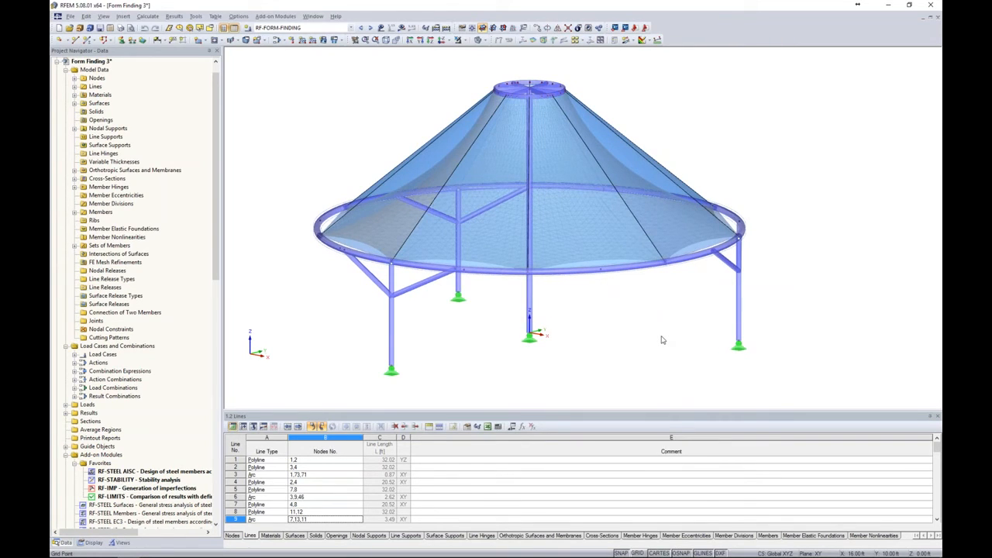
pyautogui.doubleClick(141, 481)
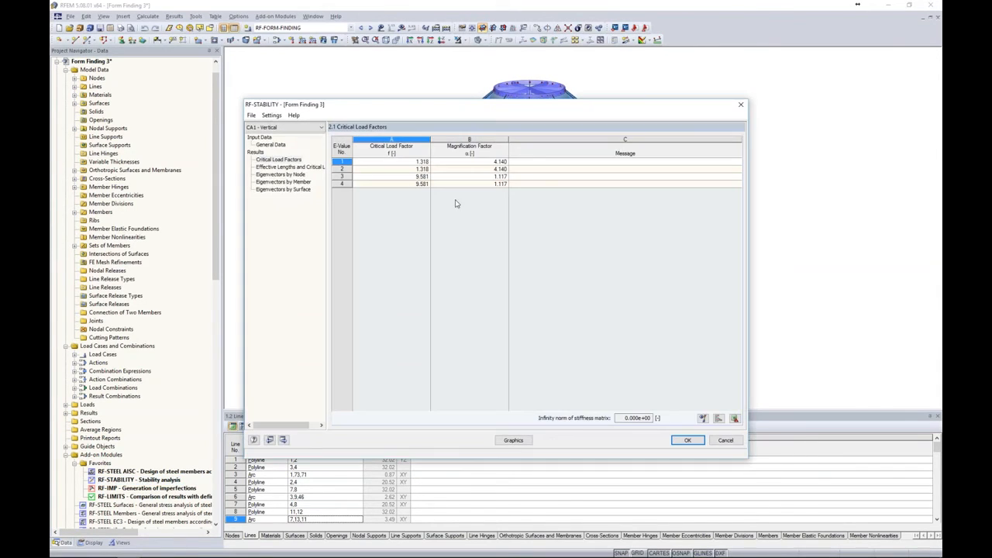
pyautogui.click(282, 145)
pyautogui.moveTo(380, 112); pyautogui.dragTo(426, 96)
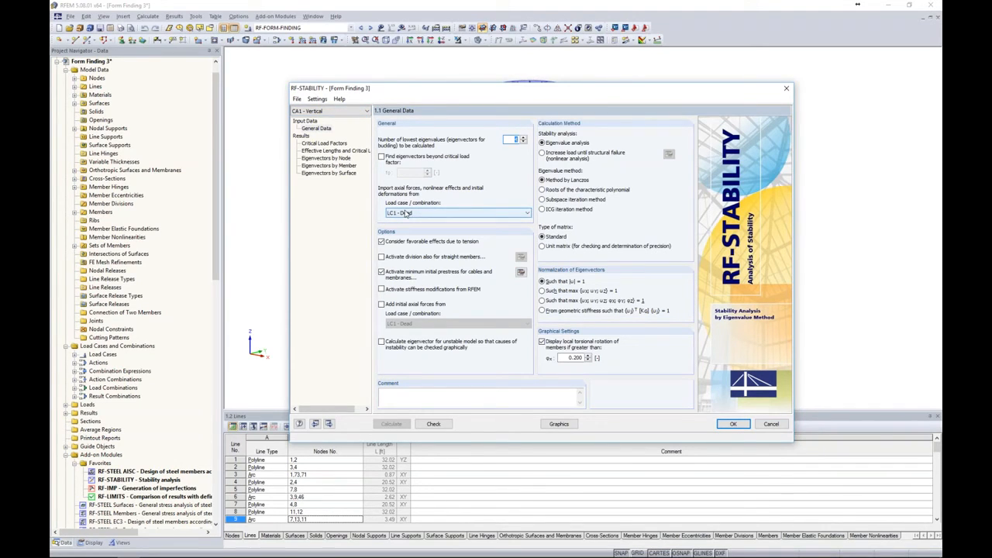
pyautogui.click(321, 145)
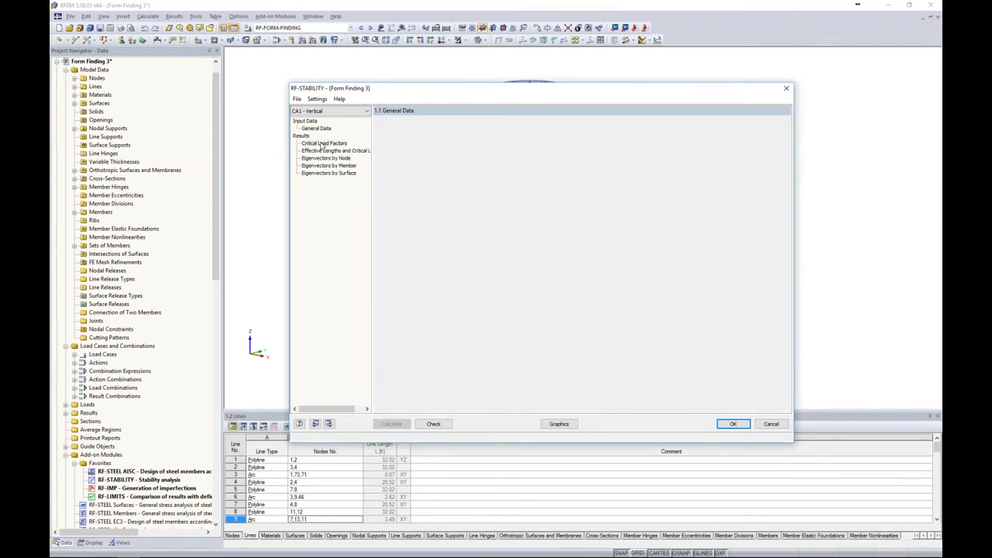
pyautogui.moveTo(544, 92); pyautogui.dragTo(299, 75)
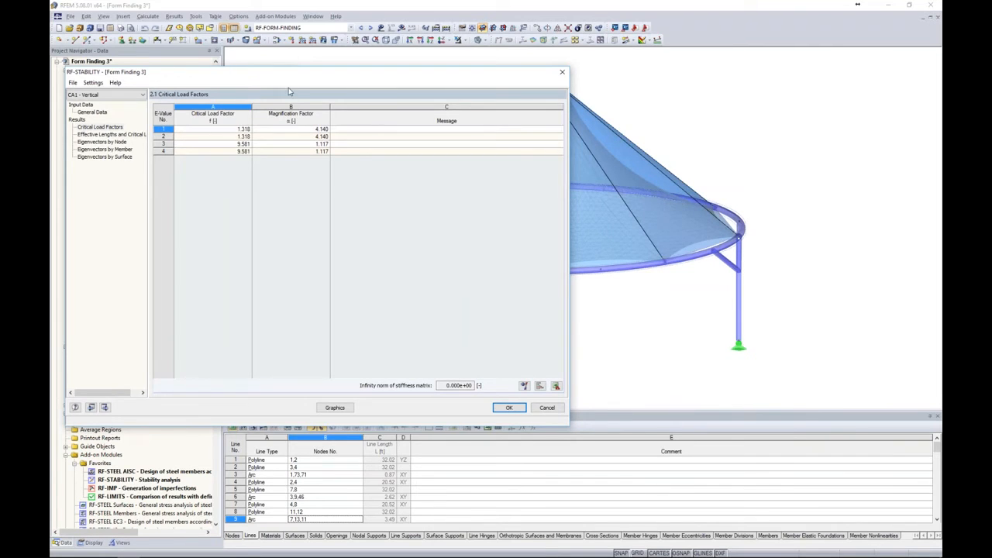
pyautogui.moveTo(291, 76); pyautogui.dragTo(374, 85)
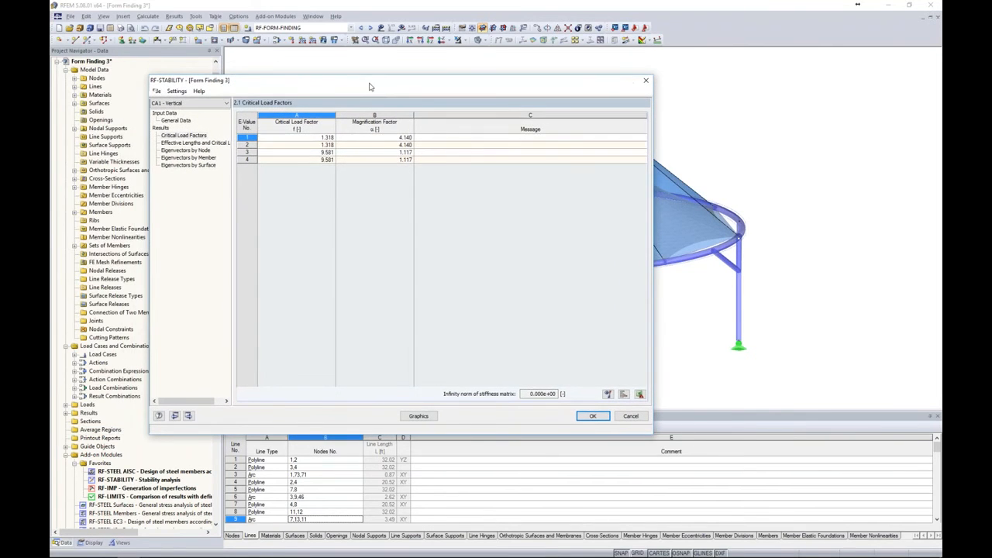
# - Display the third eigenvector of case CA1 - Vertical graphically on the structure
pyautogui.click(318, 152)
pyautogui.click(418, 416)
pyautogui.keyDown('ctrl'); pyautogui.moveTo(673, 185); pyautogui.dragTo(592, 178, button='middle'); pyautogui.keyUp('ctrl')
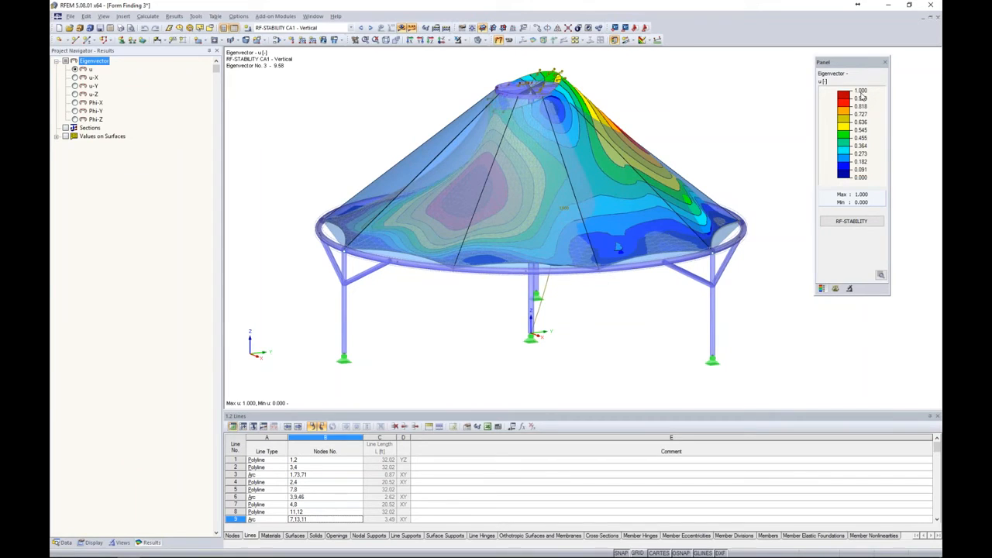
# - Cycle through the eigenvectors of case CA1 - Vertical in the display factors, finishing with eigenvector no. 4
pyautogui.click(835, 289)
pyautogui.click(858, 93)
pyautogui.click(852, 99)
pyautogui.click(859, 93)
pyautogui.click(851, 106)
pyautogui.click(849, 94)
pyautogui.click(844, 114)
pyautogui.click(842, 94)
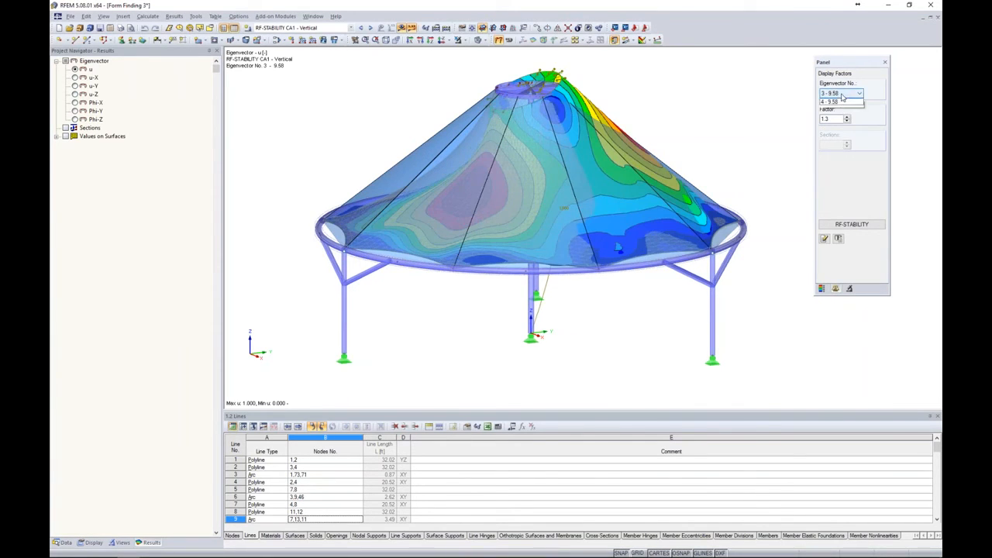
pyautogui.click(837, 101)
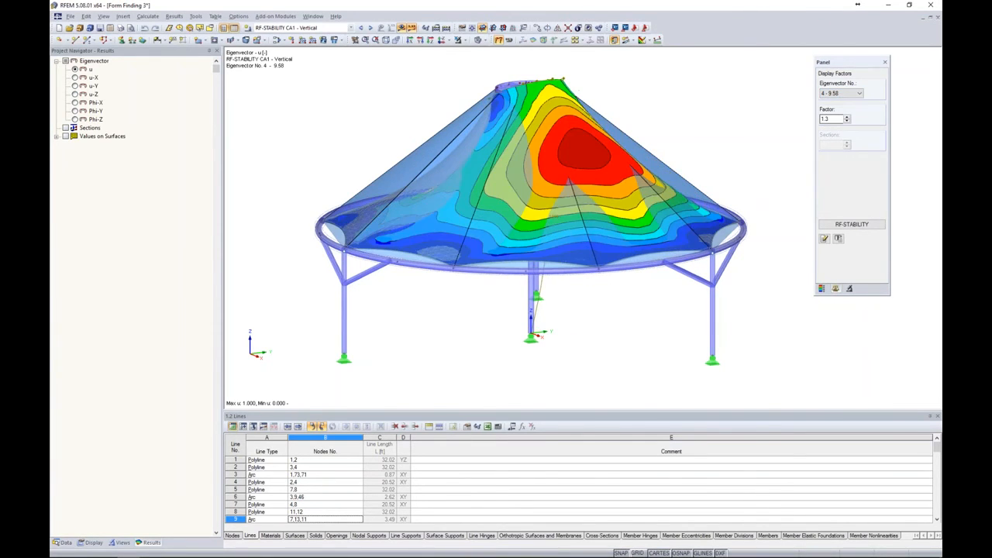
# - Reopen RF-STABILITY and review the general data and critical load factors of case CA2 - Wind Load 1
pyautogui.click(852, 224)
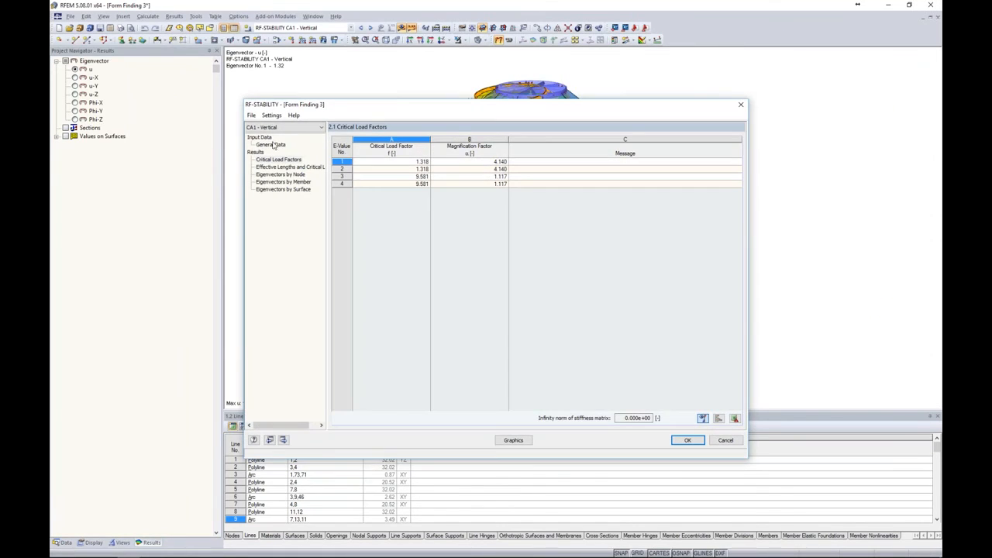
pyautogui.click(270, 128)
pyautogui.click(268, 142)
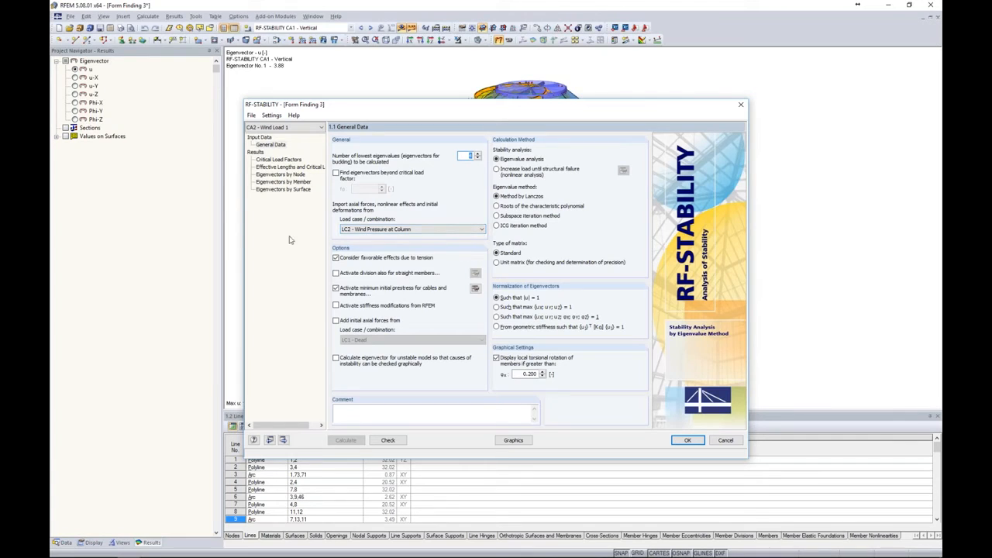
pyautogui.click(284, 159)
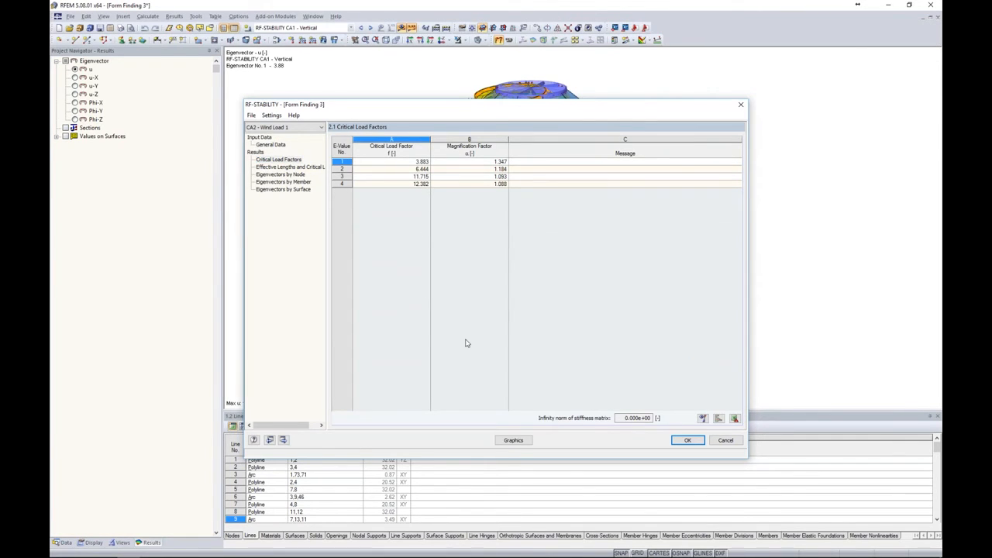
# - Close RF-STABILITY and display eigenvector no. 2 of case CA2 - Wind Load 1 on the structure
pyautogui.click(687, 441)
pyautogui.click(841, 93)
pyautogui.click(842, 110)
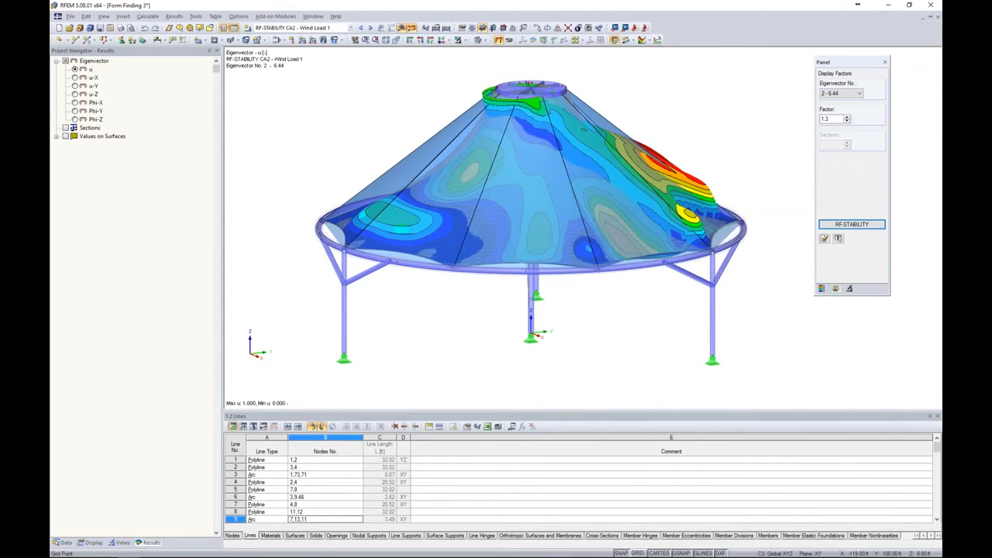
pyautogui.keyDown('ctrl'); pyautogui.moveTo(741, 175); pyautogui.dragTo(726, 158, button='middle'); pyautogui.keyUp('ctrl')
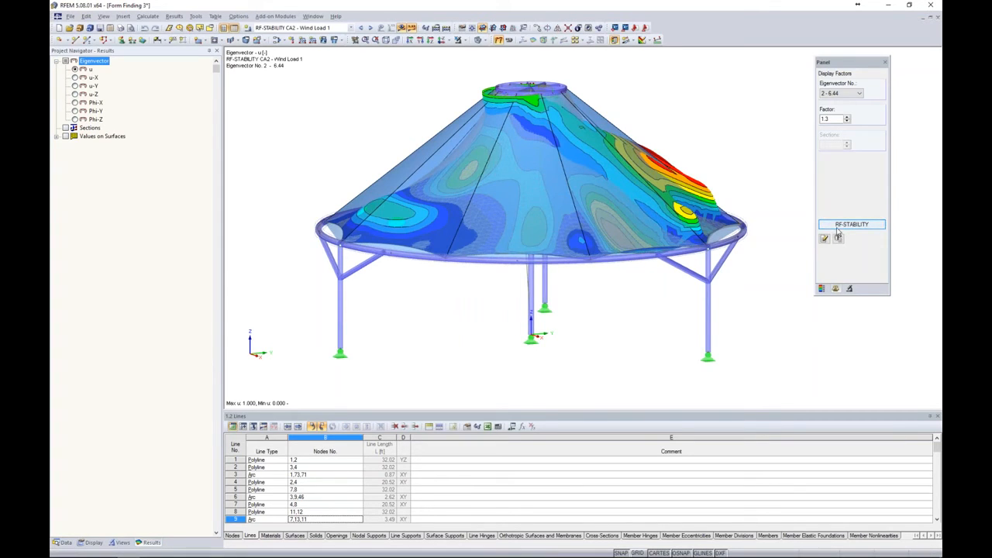
# - Open the RF-IMP module, choose RF-STABILITY case CA1 - Vertical as the buckling mode source, and accept the settings
pyautogui.click(65, 543)
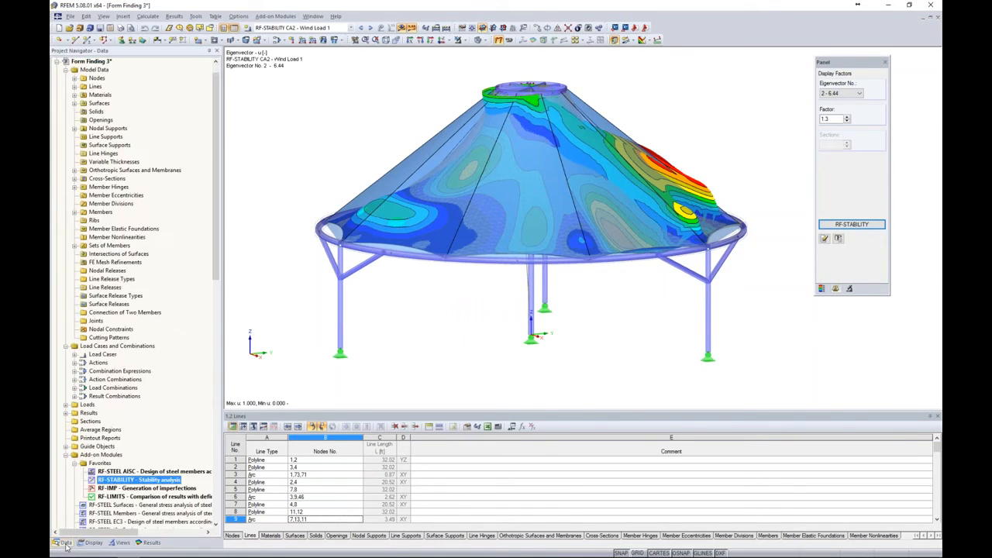
pyautogui.scroll(-2, 115, 440)
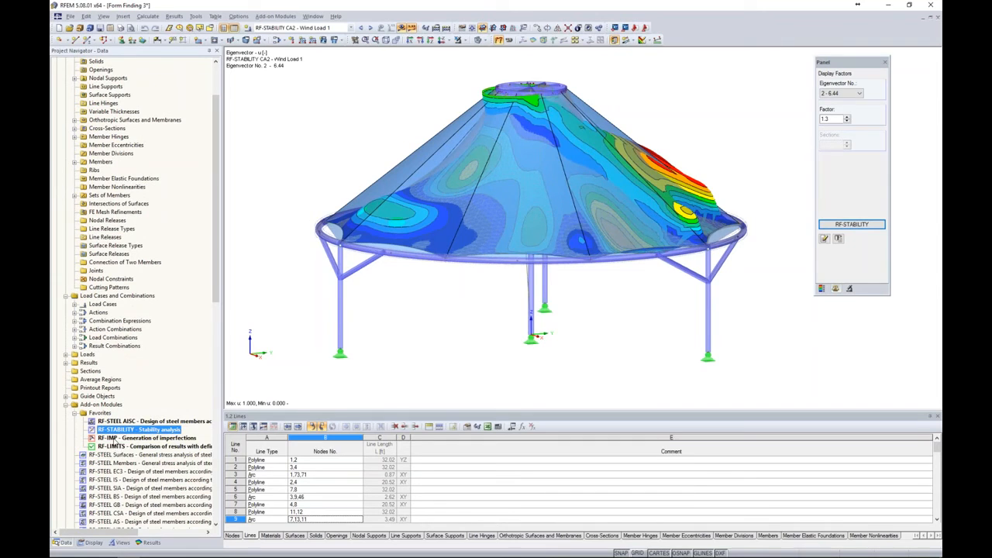
pyautogui.doubleClick(113, 439)
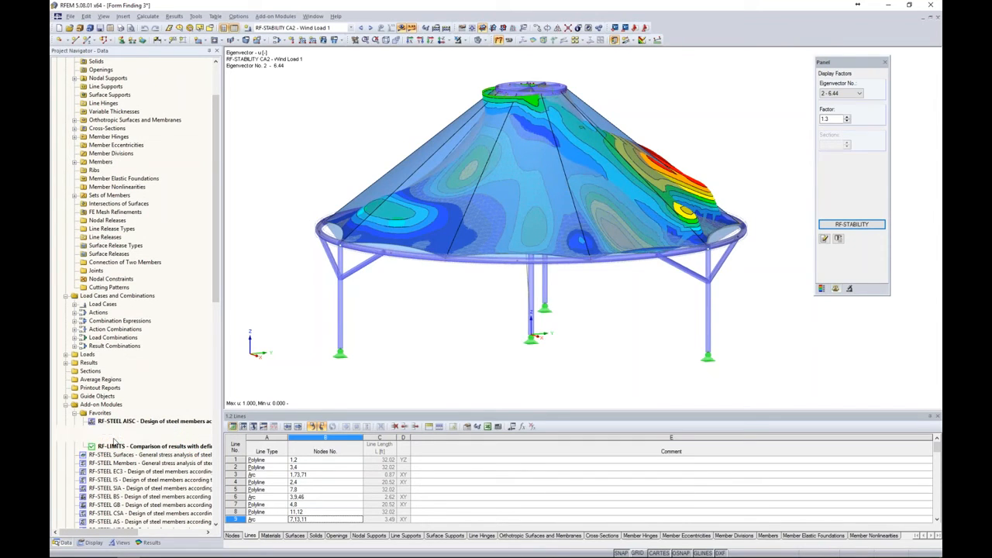
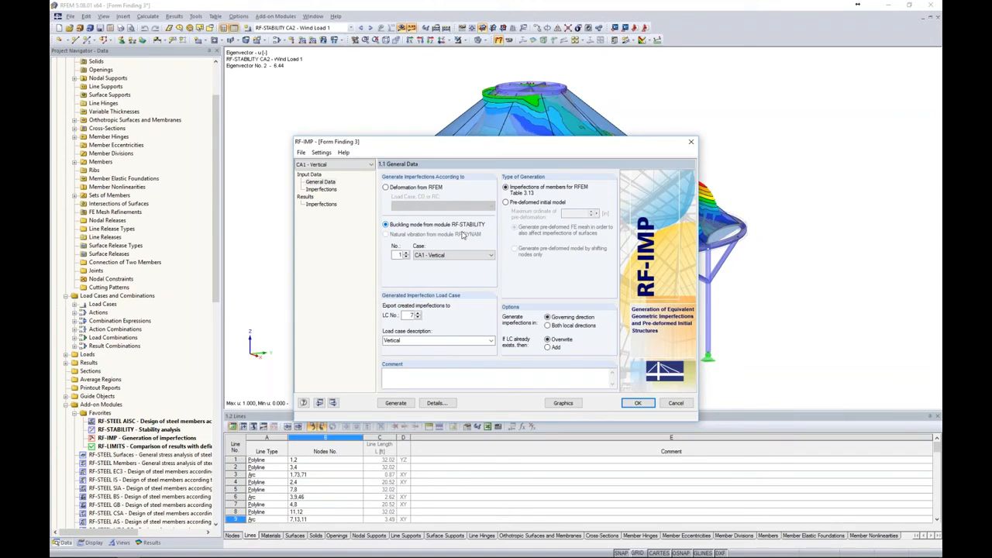
pyautogui.click(426, 257)
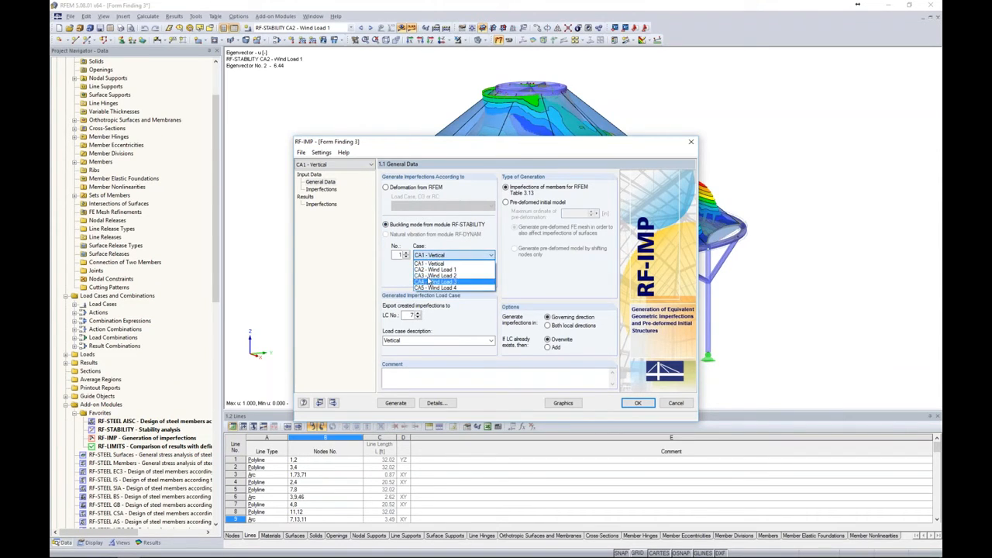
pyautogui.click(430, 267)
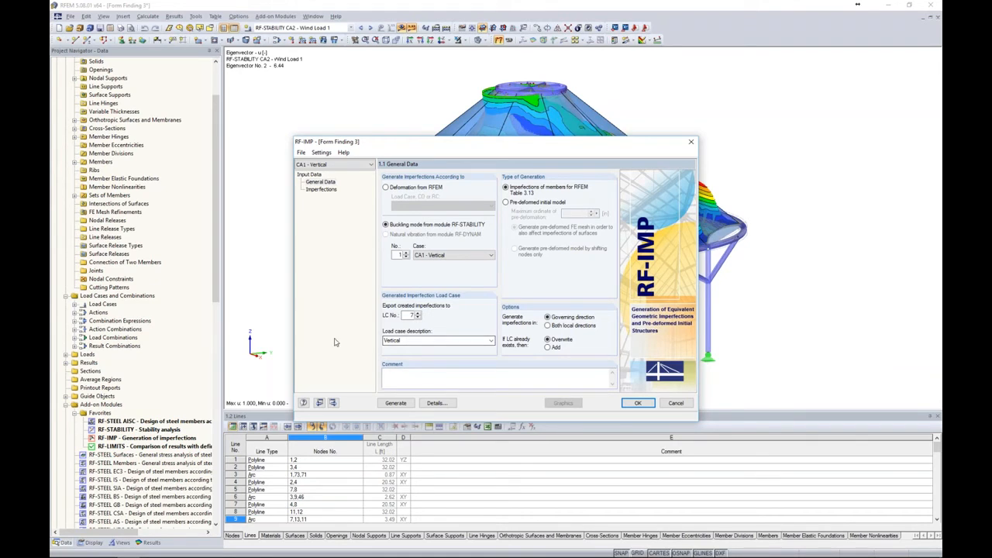
pyautogui.click(638, 403)
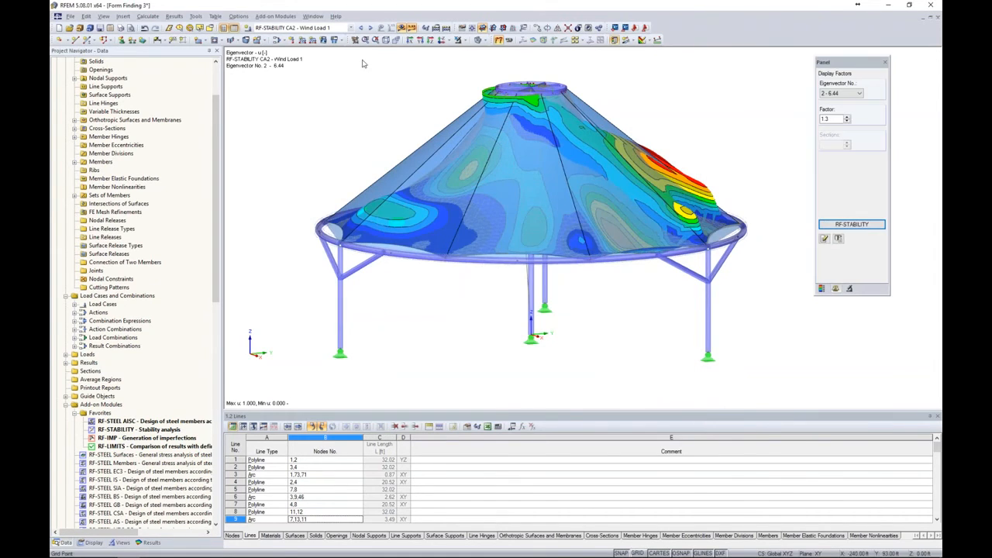
# - Display RF-IMP case CA1 - Vertical on the model and reopen RF-IMP to review its generated imperfection load case settings
pyautogui.click(327, 28)
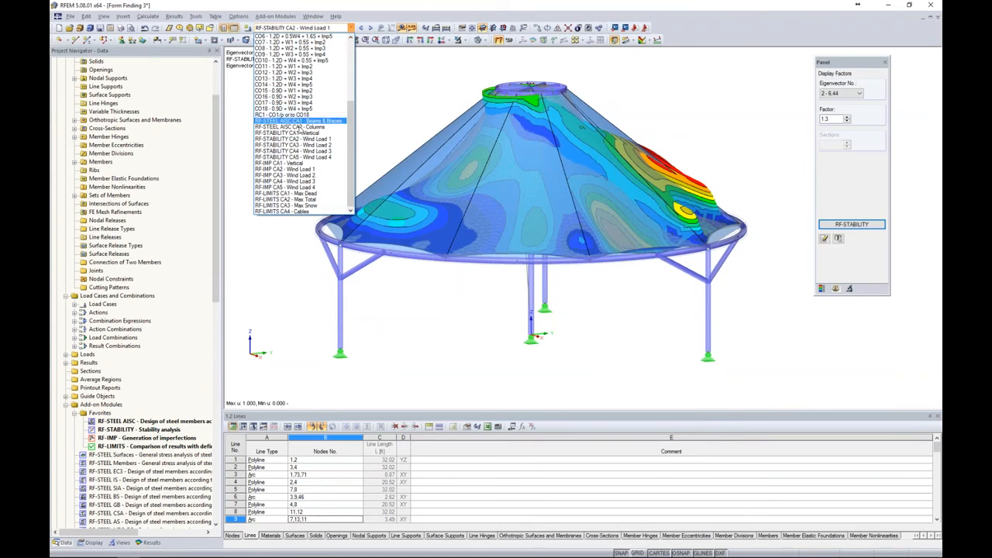
pyautogui.click(277, 164)
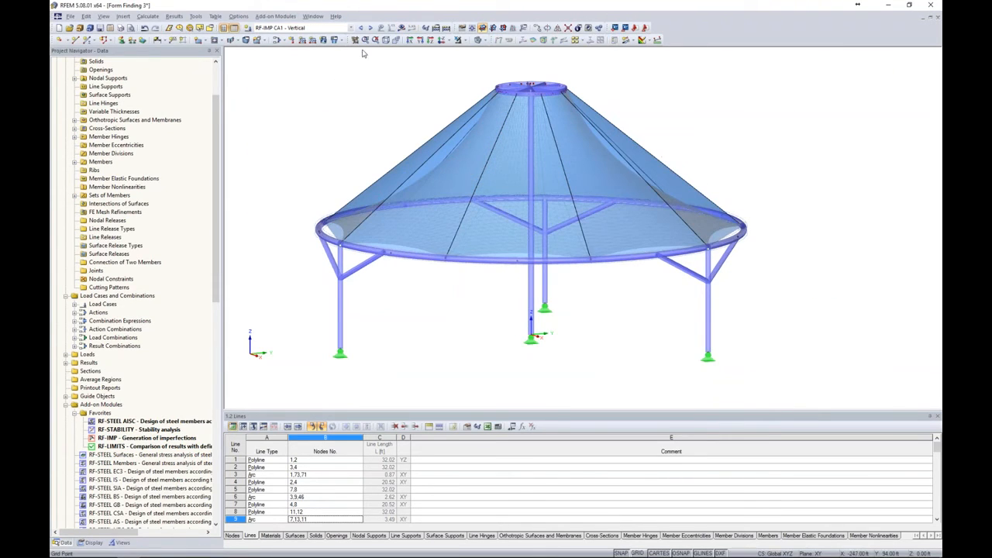
pyautogui.keyDown('ctrl'); pyautogui.moveTo(465, 287); pyautogui.dragTo(597, 341, button='middle'); pyautogui.keyUp('ctrl')
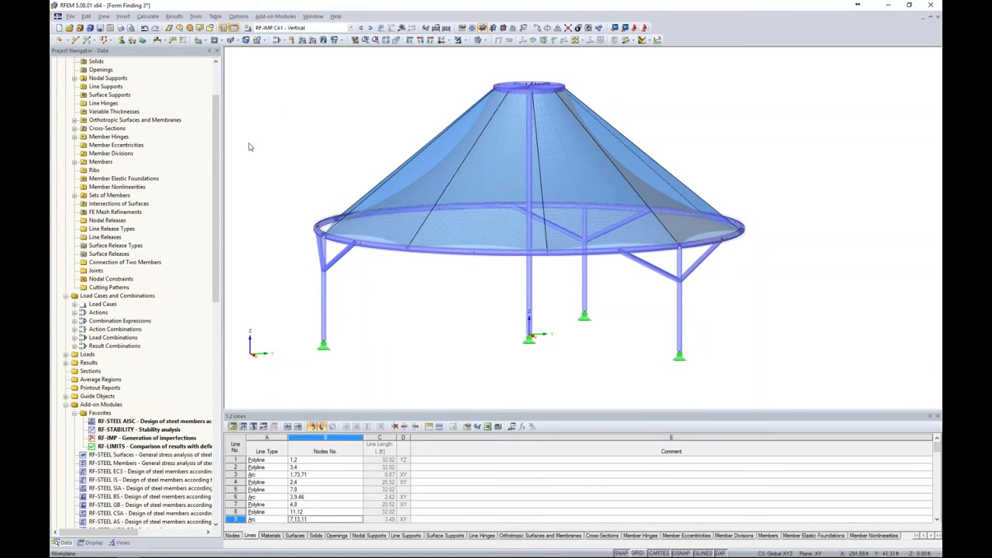
pyautogui.click(351, 27)
pyautogui.click(321, 152)
pyautogui.doubleClick(125, 439)
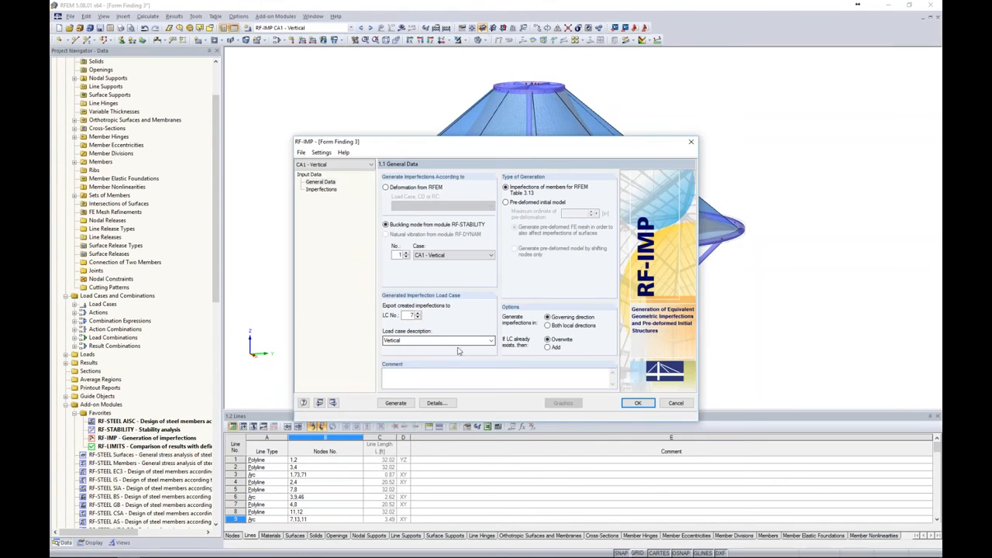
pyautogui.click(640, 404)
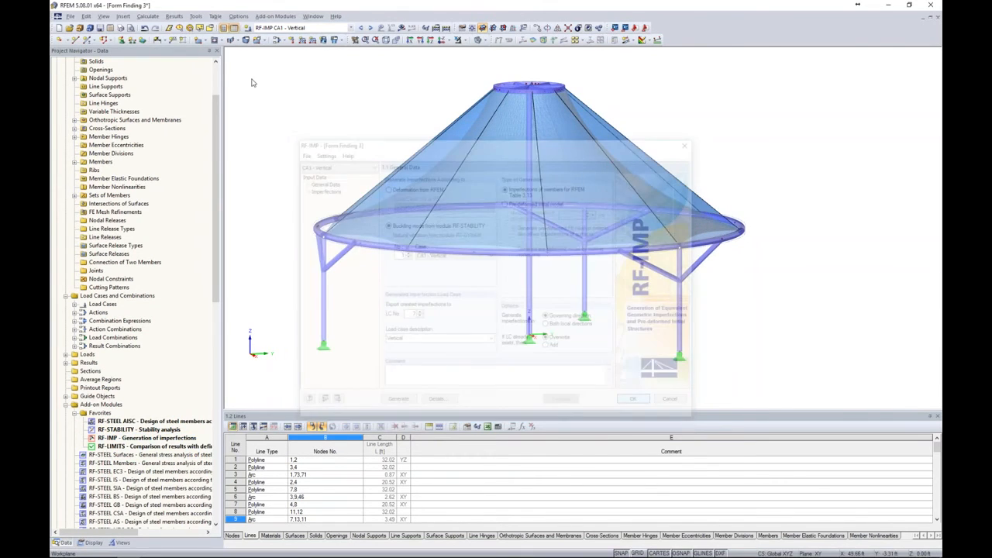
# - Review the imperfection load case LC7 - Vertical in the load case settings and accept the dialog
pyautogui.click(277, 41)
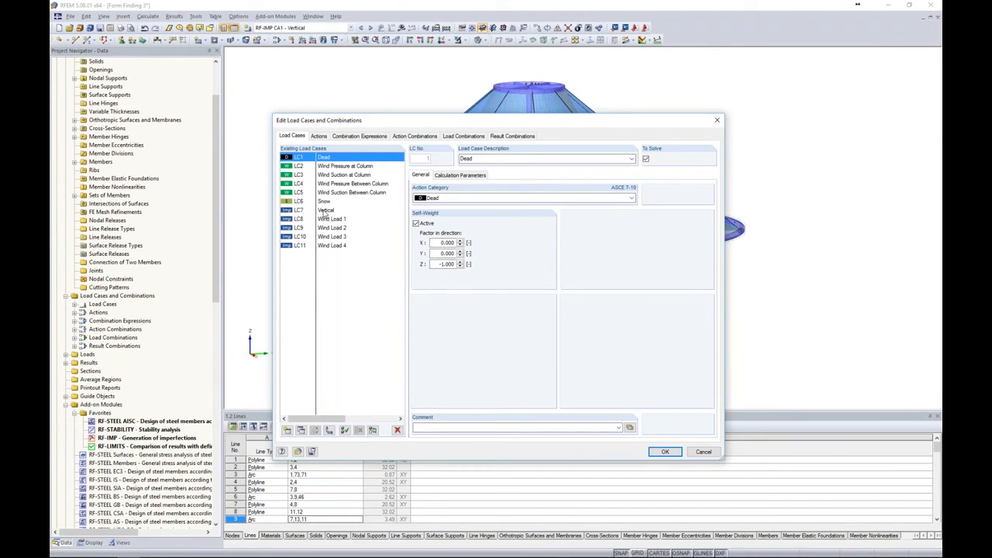
pyautogui.click(325, 212)
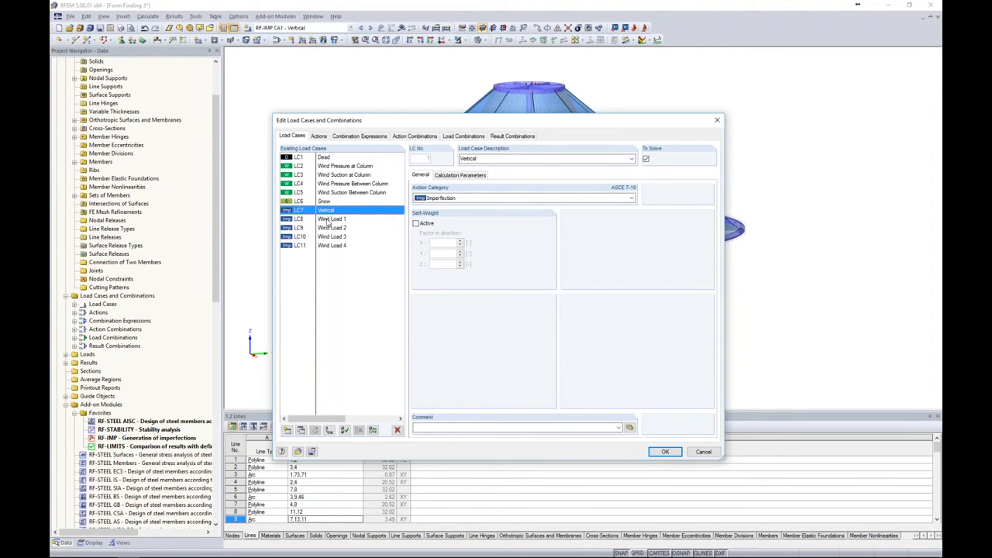
pyautogui.click(665, 452)
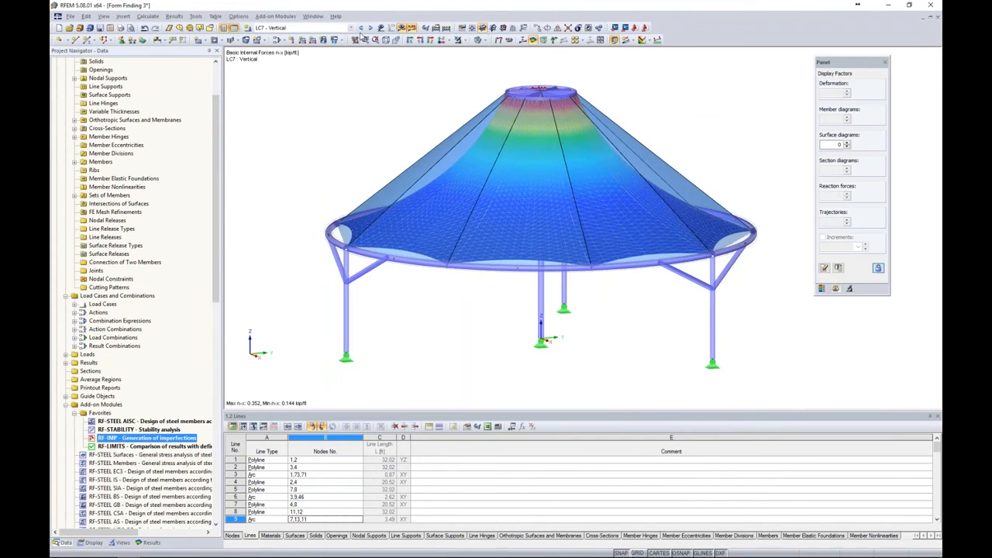
# - Display RF-IMP case CA2 - Wind Load 1 and examine the imperfections along the columns from several sides
pyautogui.click(351, 28)
pyautogui.scroll(1, 321, 155)
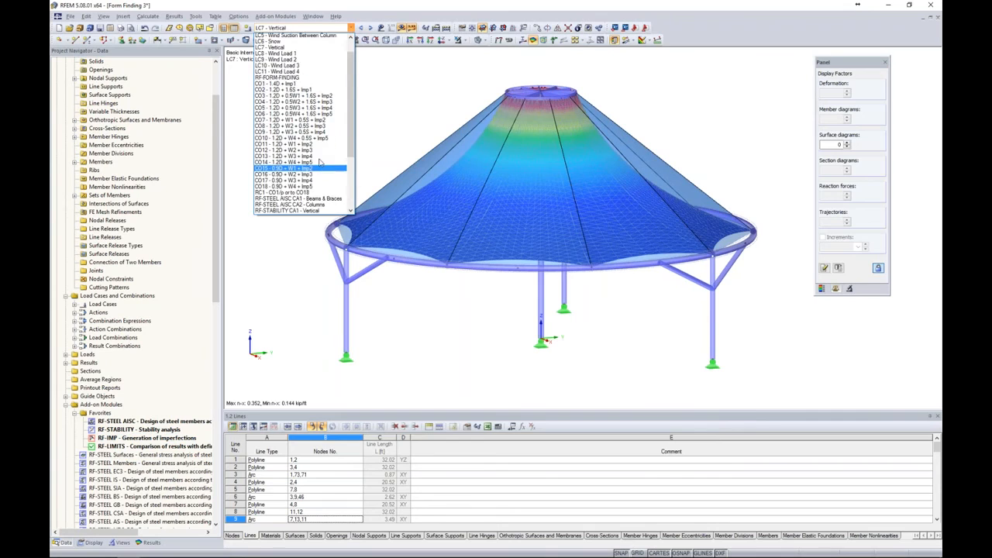
pyautogui.scroll(-5, 321, 164)
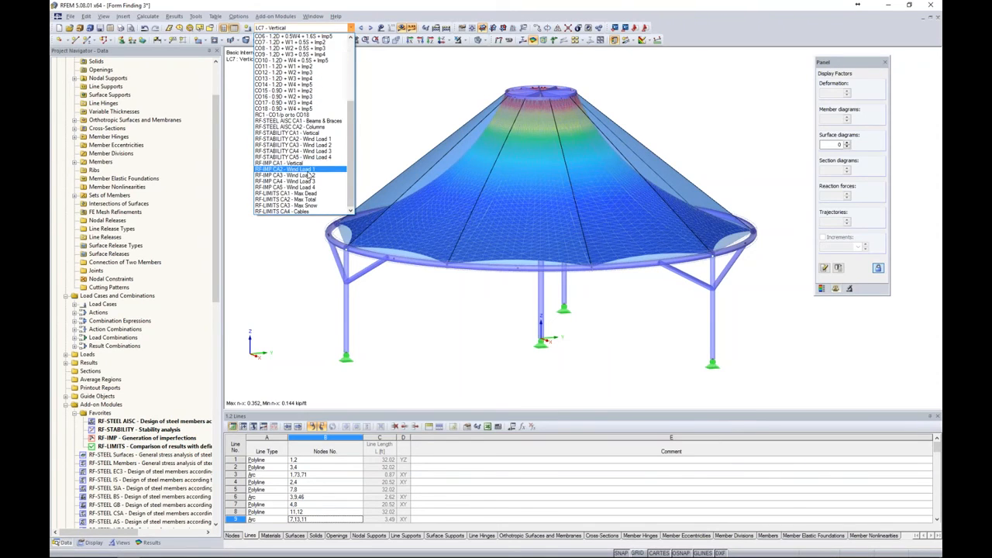
pyautogui.click(310, 166)
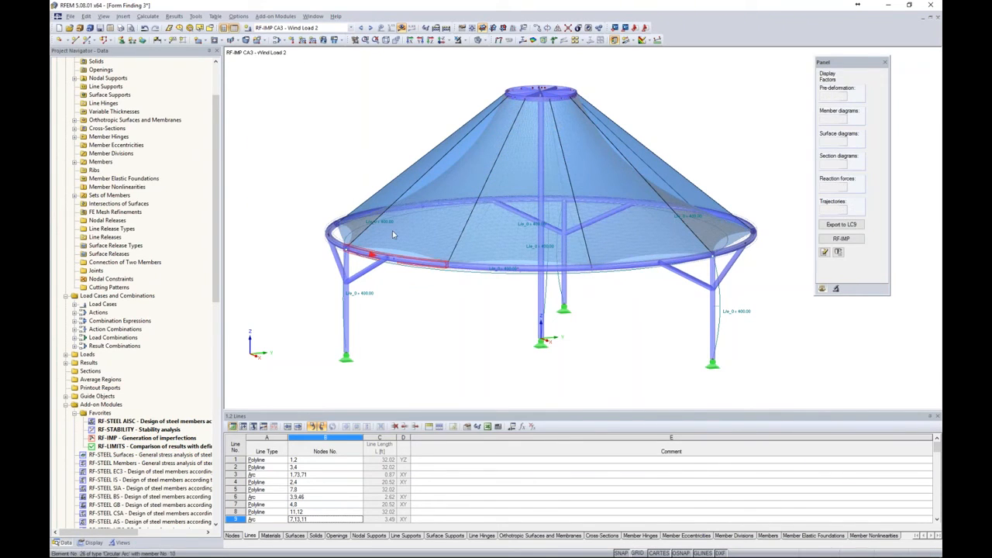
pyautogui.click(361, 28)
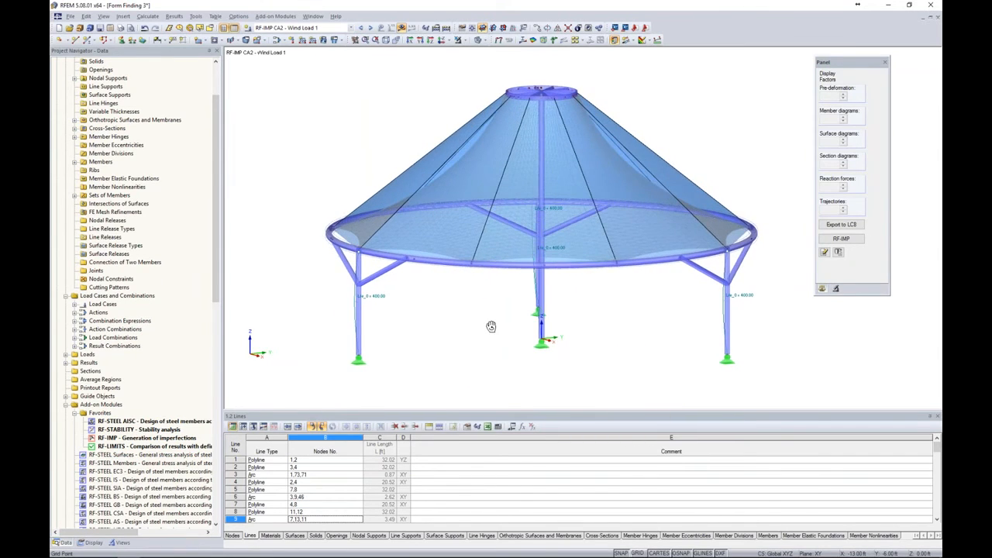
pyautogui.scroll(3, 735, 304)
pyautogui.scroll(2, 735, 304)
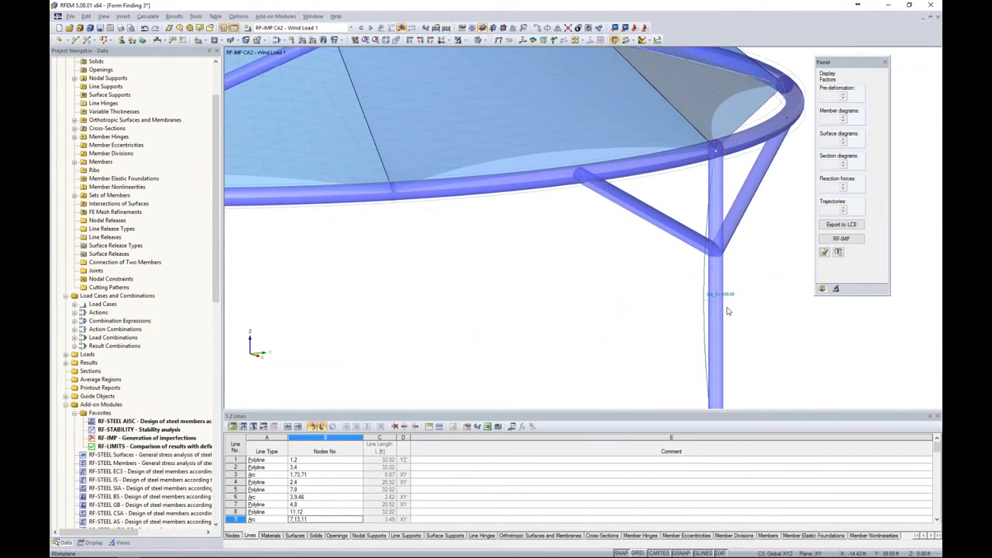
pyautogui.scroll(1, 734, 302)
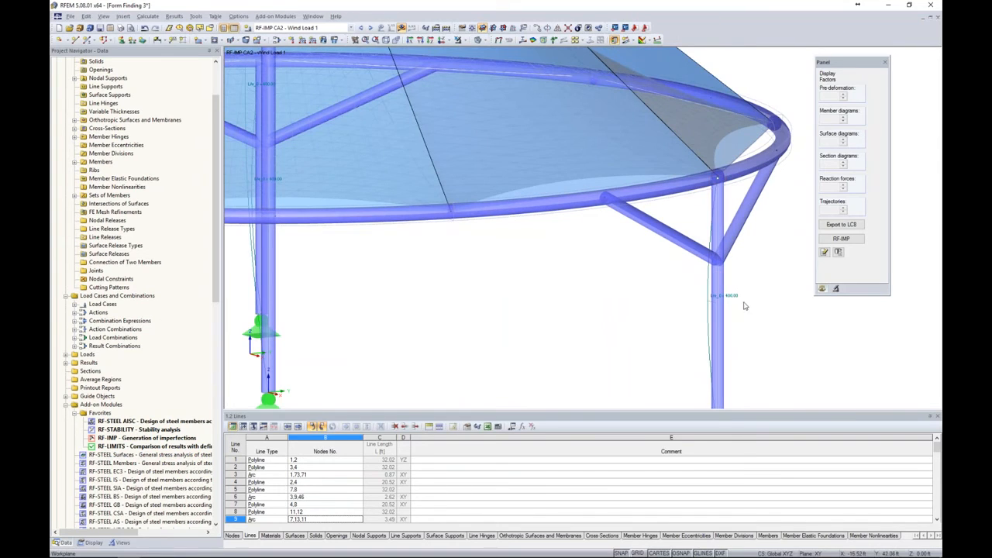
pyautogui.scroll(-4, 742, 311)
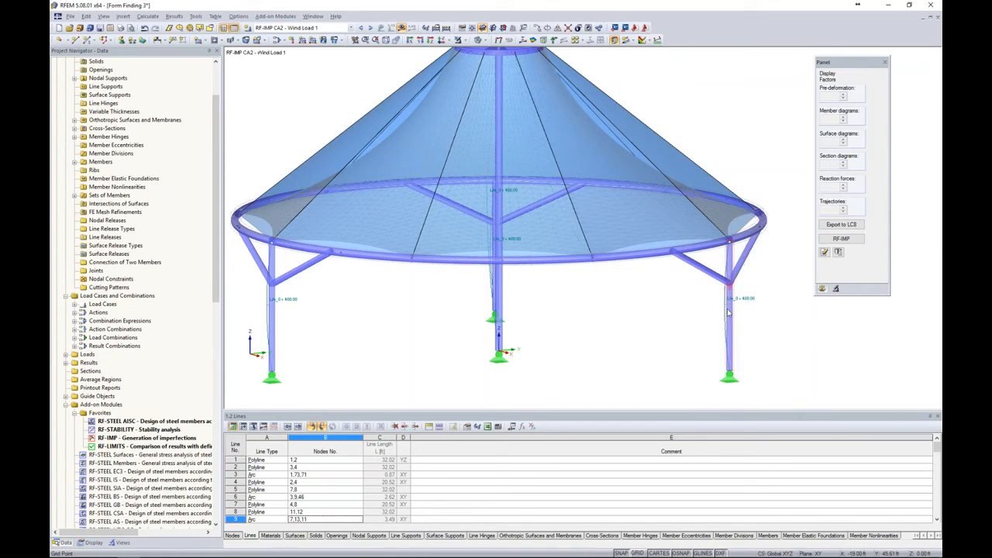
pyautogui.keyDown('ctrl'); pyautogui.moveTo(564, 320); pyautogui.dragTo(755, 323, button='middle'); pyautogui.keyUp('ctrl')
pyautogui.keyDown('ctrl'); pyautogui.moveTo(663, 328); pyautogui.dragTo(506, 320, button='middle'); pyautogui.keyUp('ctrl')
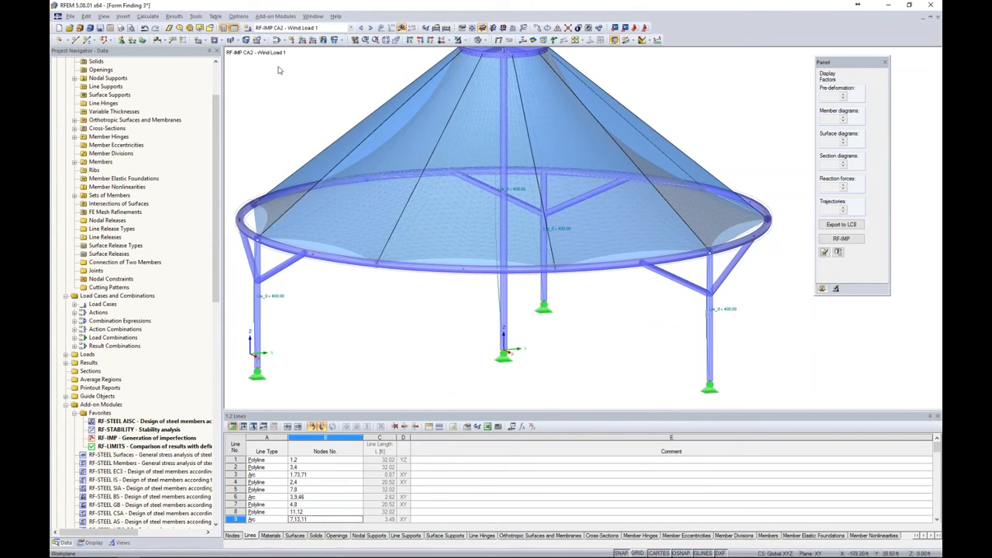
# - Review combination expressions CE1 and CE2, then check the imperfection load case assignments of CE1 - Section 2.3 (LRFD)
pyautogui.click(248, 28)
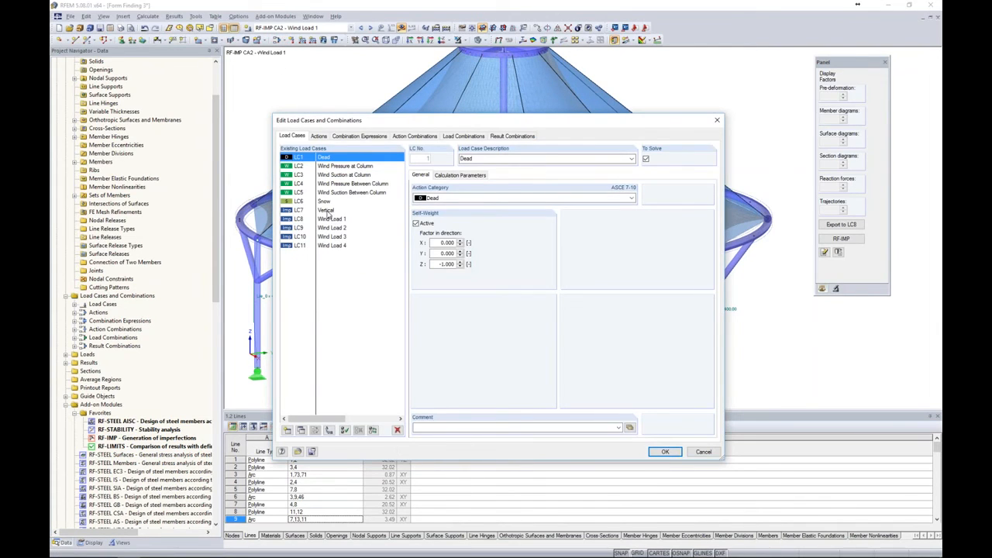
pyautogui.click(346, 136)
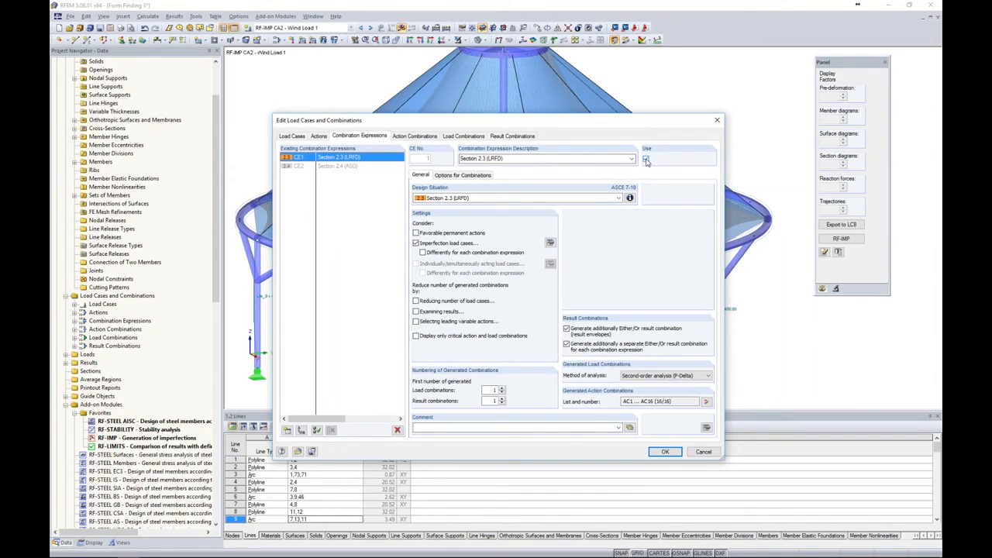
pyautogui.click(338, 168)
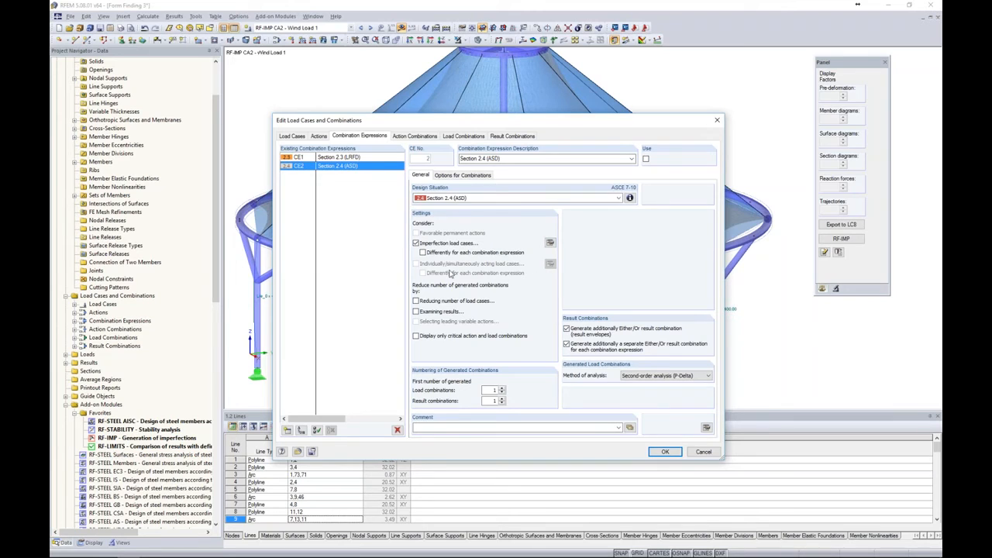
pyautogui.click(351, 158)
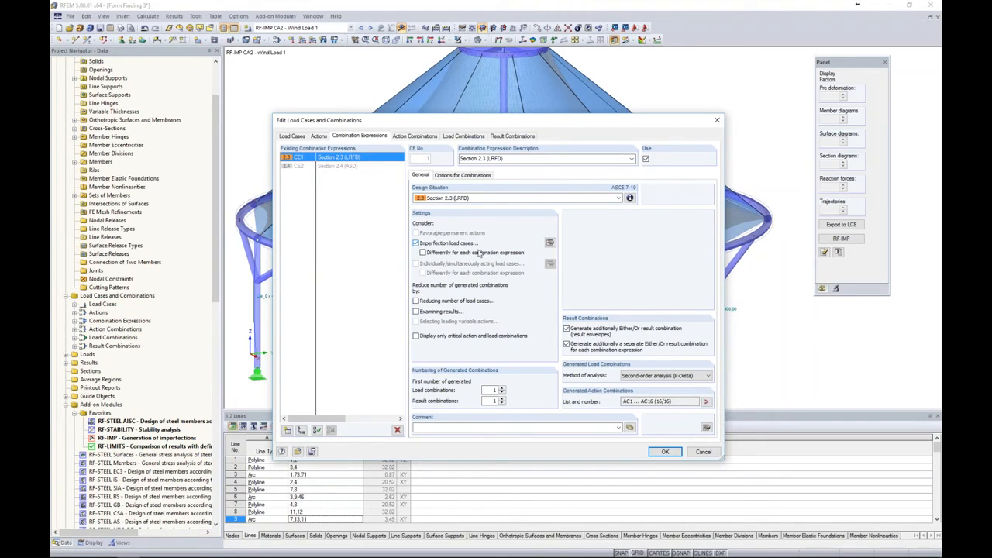
pyautogui.click(550, 245)
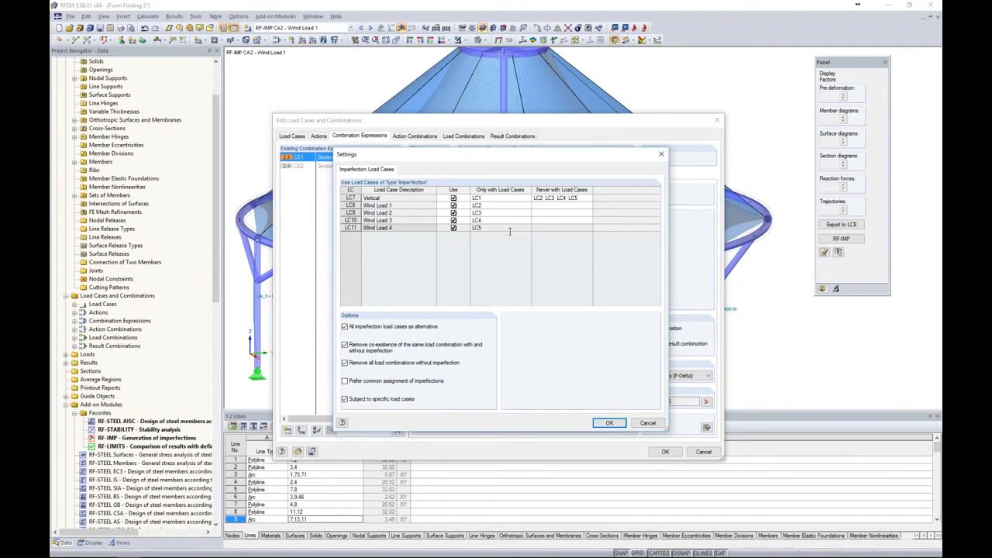
pyautogui.click(609, 422)
# - Check which load cases and imperfections load combinations CO2 to CO5 contain, then leave the dialog without changes
pyautogui.click(468, 138)
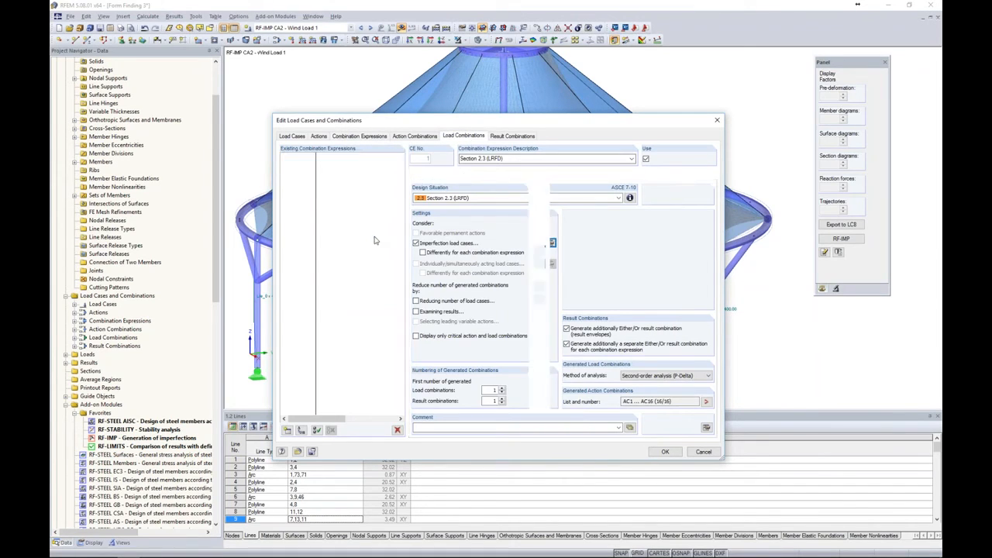
pyautogui.click(353, 166)
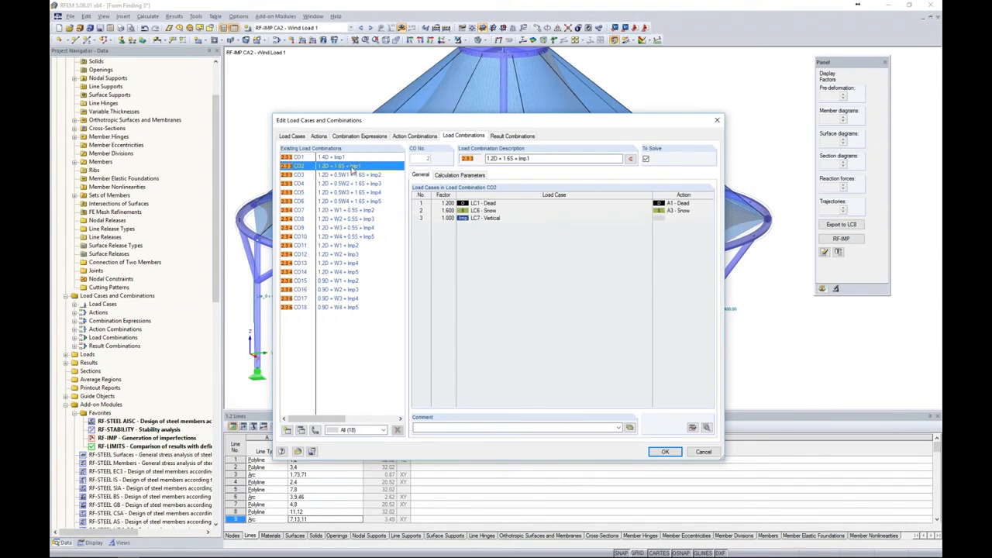
pyautogui.click(356, 177)
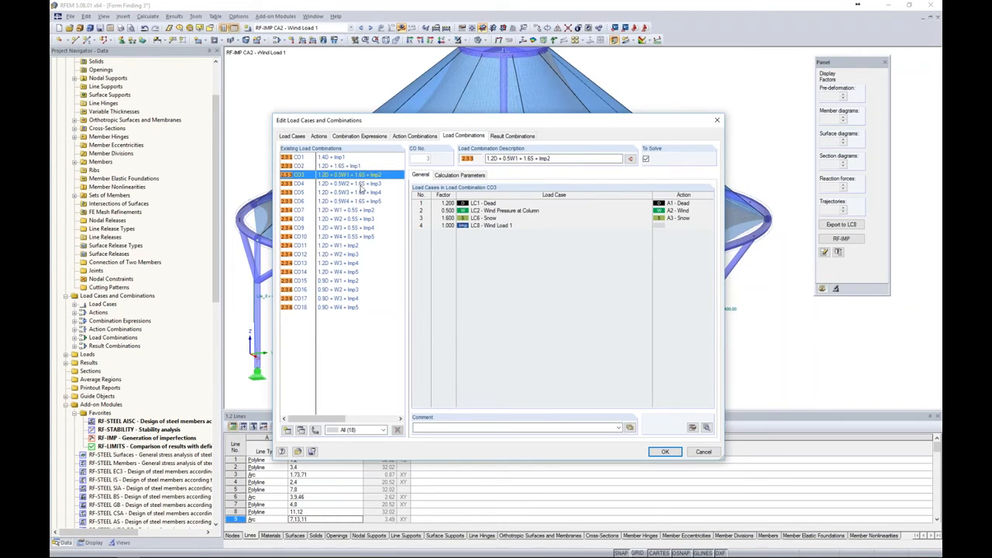
pyautogui.click(361, 184)
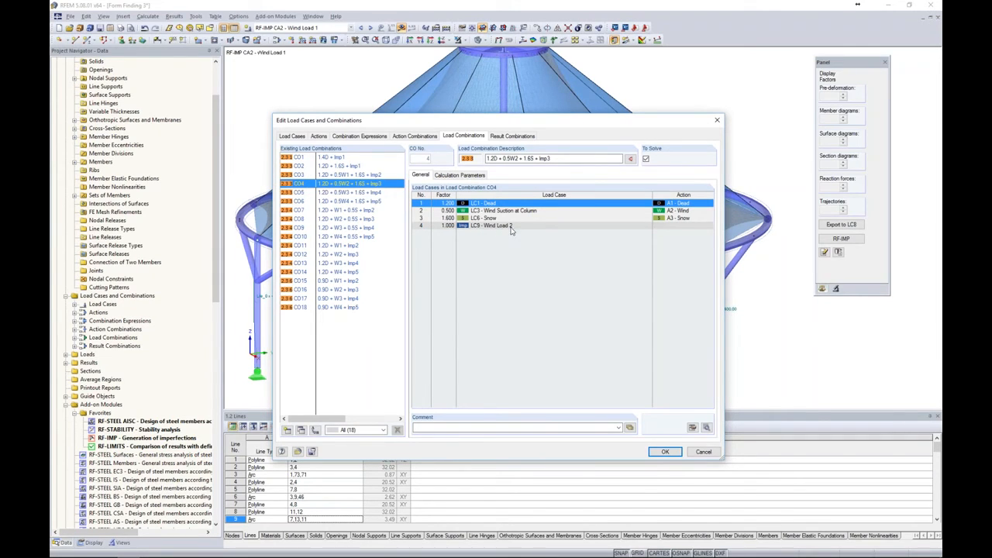
pyautogui.click(378, 192)
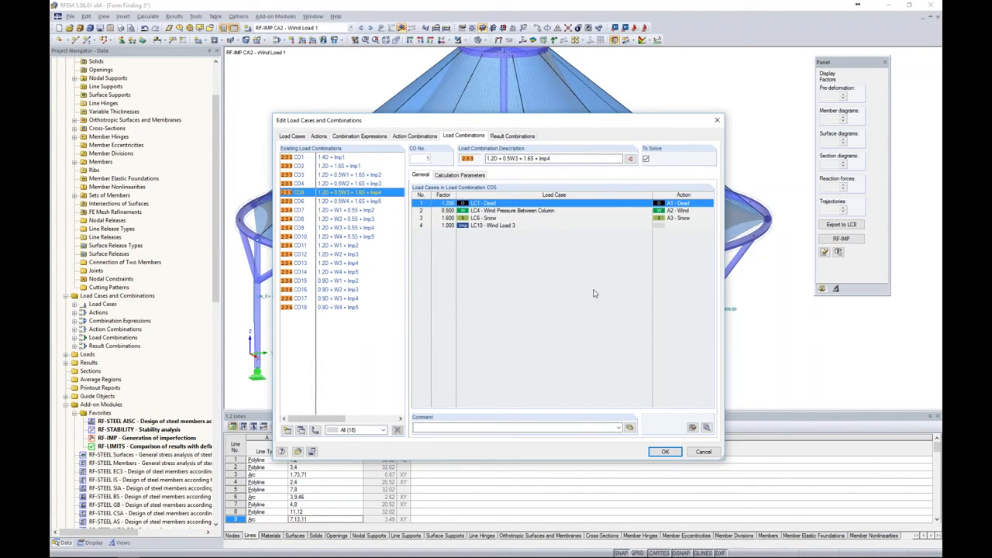
pyautogui.click(704, 453)
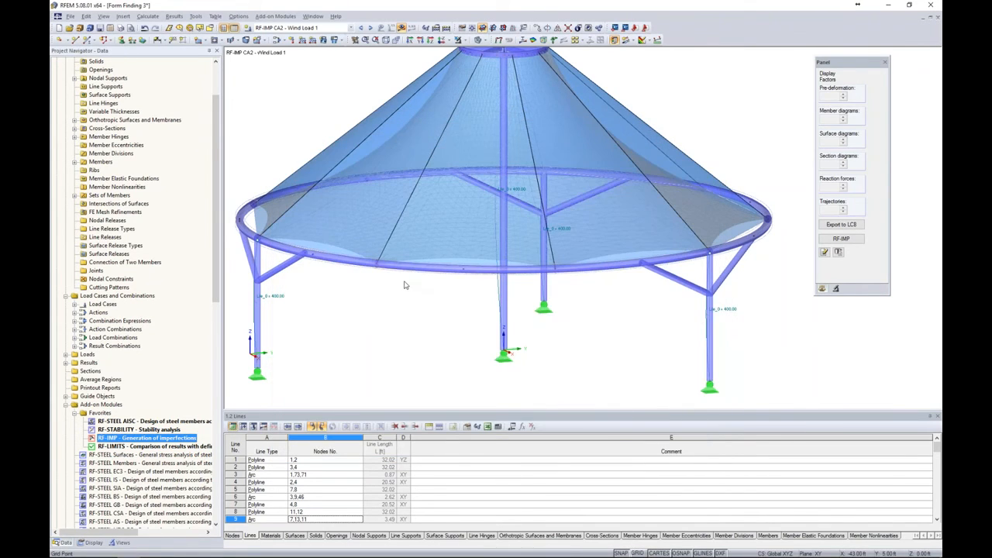
# - Open RF-STEEL AISC and review the general data of design case CA1 - Beams & Braces
pyautogui.scroll(-2, 405, 287)
pyautogui.scroll(-2, 402, 291)
pyautogui.moveTo(402, 291); pyautogui.dragTo(404, 272, button='middle')
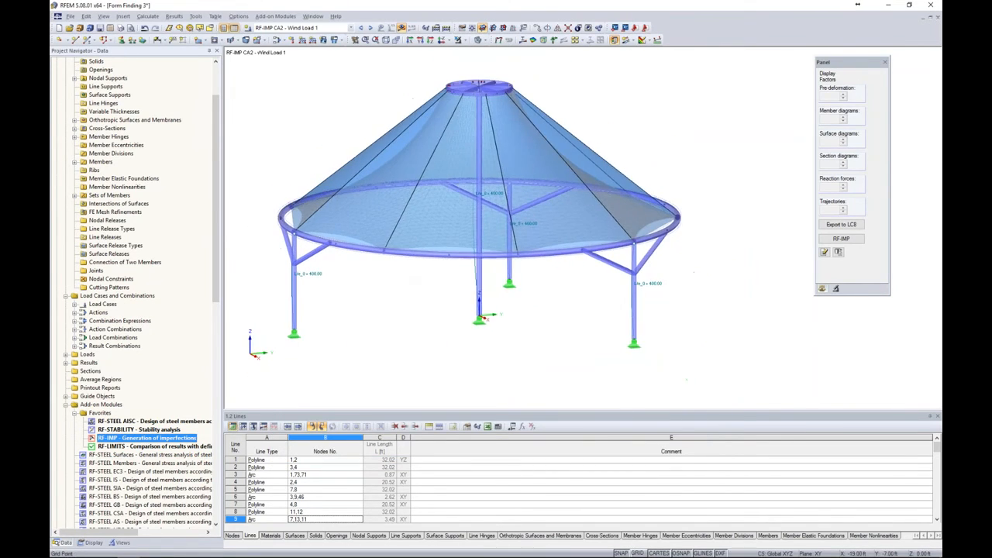
pyautogui.doubleClick(115, 423)
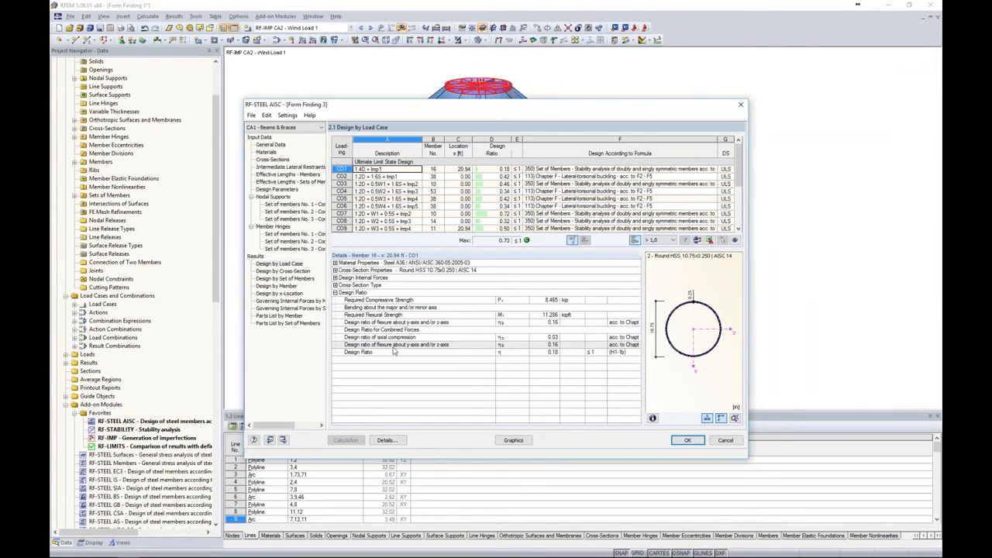
pyautogui.click(279, 145)
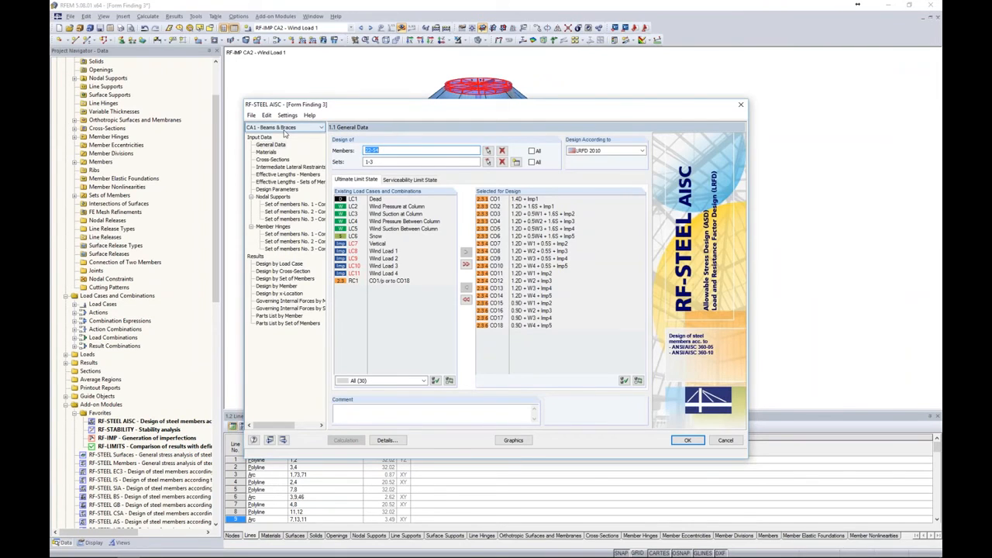
pyautogui.click(285, 129)
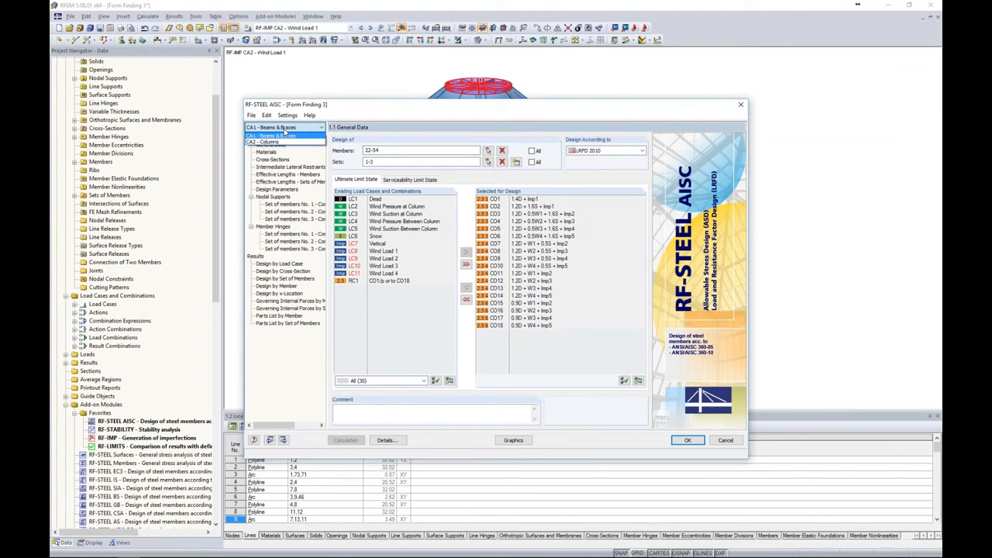
pyautogui.click(285, 136)
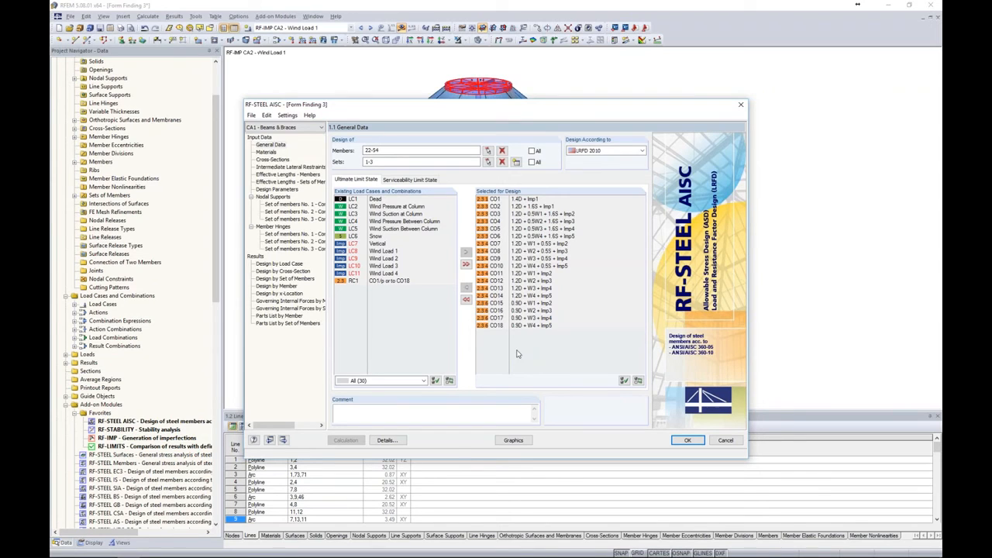
# - Review the general data and design ratios by load case for CA2 - Columns, then show those ratios for CA1 - Beams & Braces
pyautogui.click(264, 128)
pyautogui.click(272, 142)
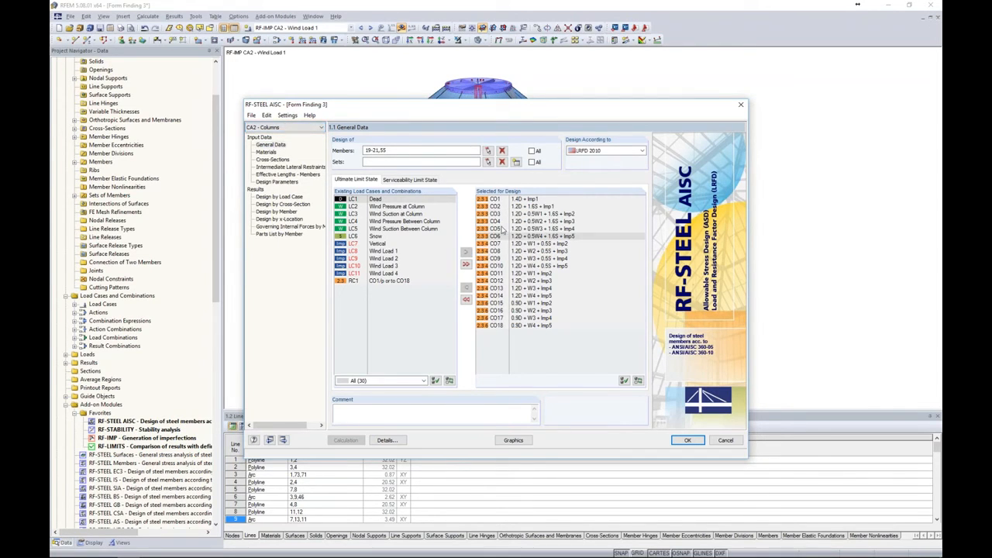
pyautogui.click(276, 198)
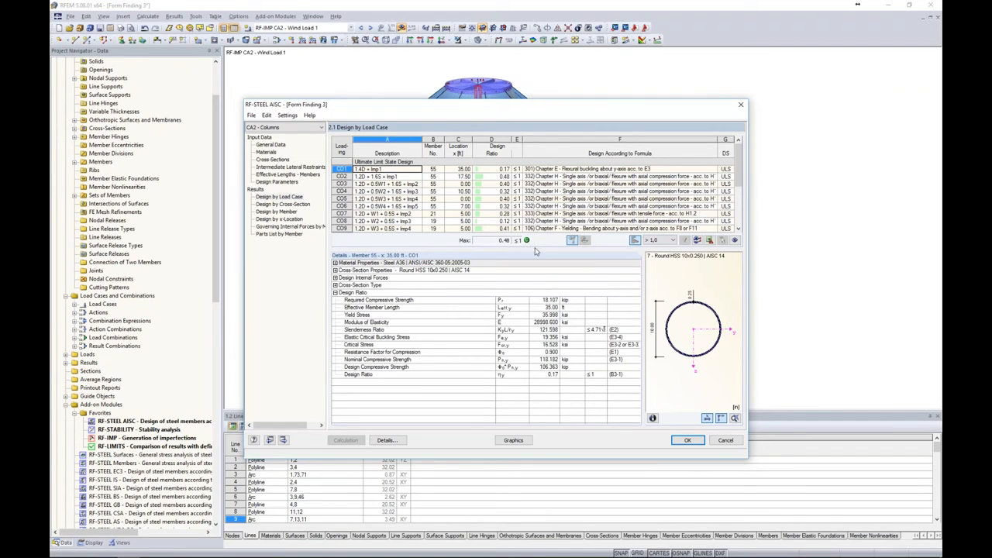
pyautogui.click(285, 127)
pyautogui.click(283, 138)
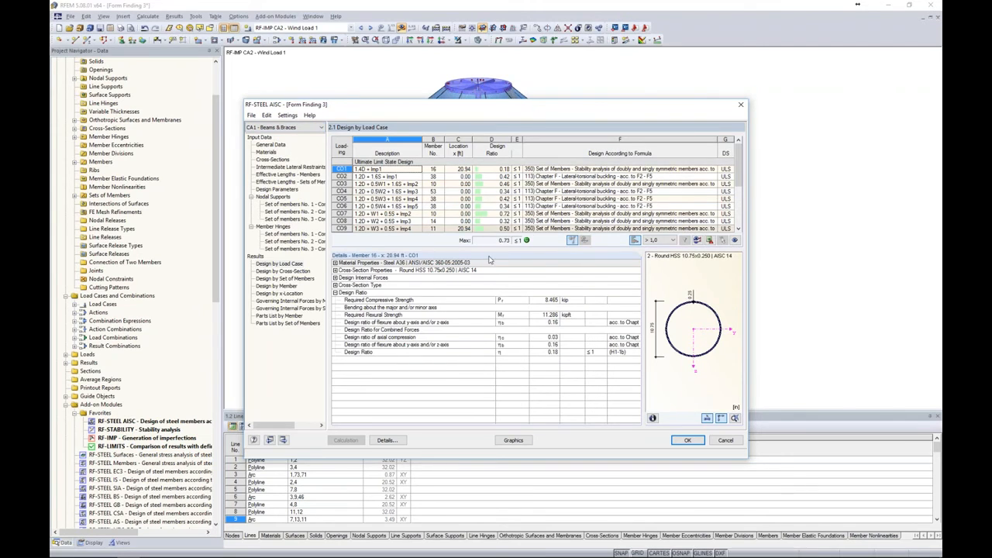
# - Display the RF-STEEL AISC design ratios of CA1 - Beams & Braces graphically on the model and inspect them around the structure
pyautogui.click(513, 439)
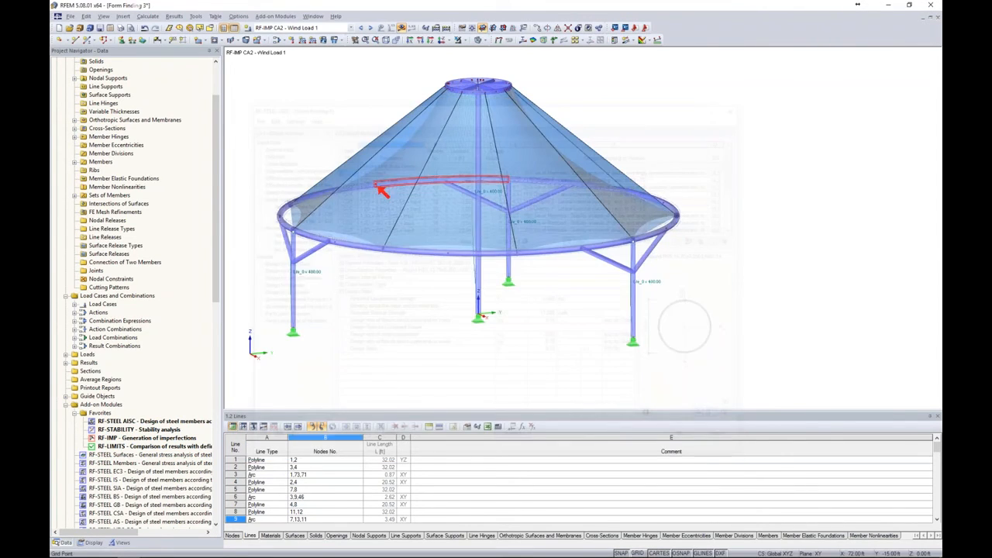
pyautogui.keyDown('ctrl'); pyautogui.moveTo(557, 311); pyautogui.dragTo(729, 305, button='middle'); pyautogui.keyUp('ctrl')
pyautogui.click(822, 288)
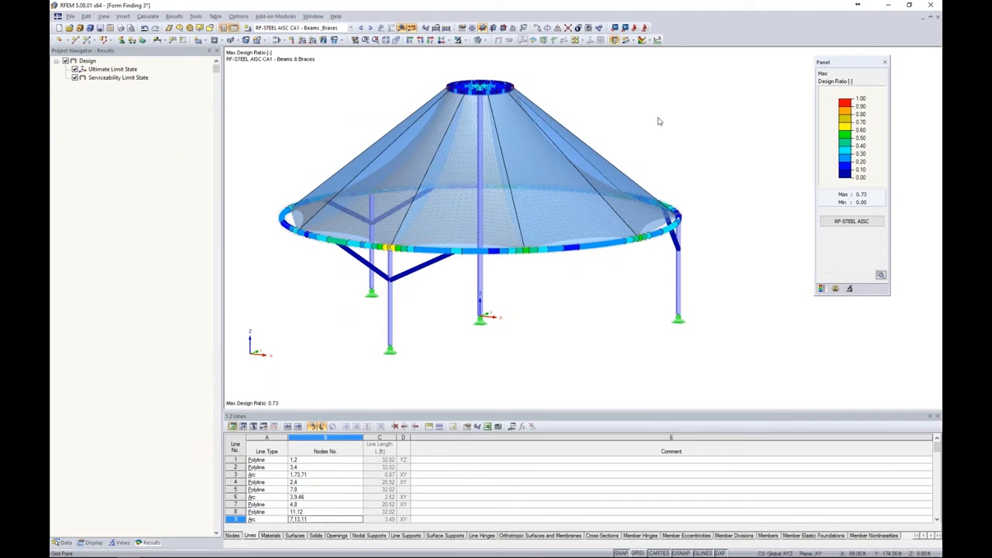
pyautogui.keyDown('ctrl'); pyautogui.moveTo(659, 120); pyautogui.dragTo(651, 150, button='middle'); pyautogui.keyUp('ctrl')
pyautogui.keyDown('ctrl'); pyautogui.moveTo(585, 150); pyautogui.dragTo(649, 153, button='middle'); pyautogui.keyUp('ctrl')
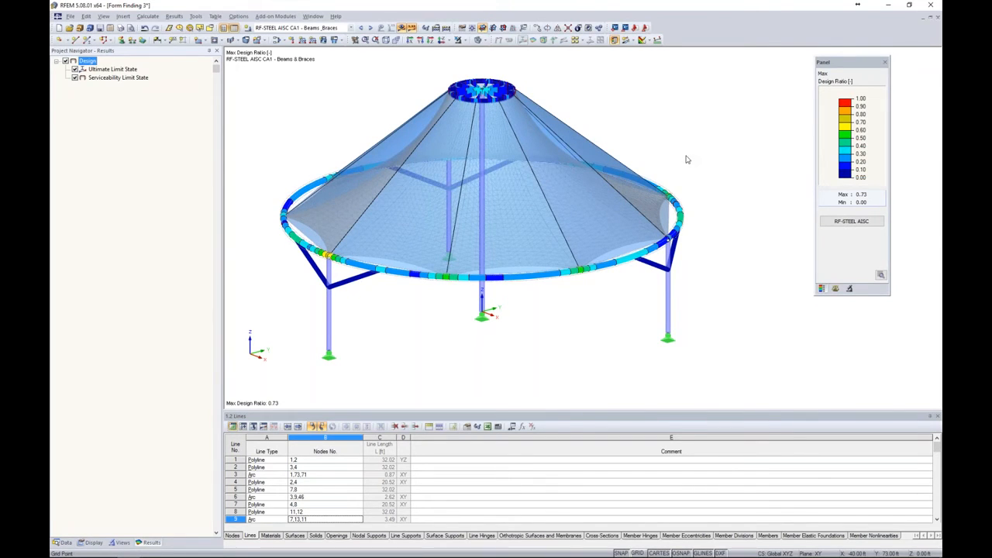
# - Switch the displayed results to RF-FORM-FINDING and inspect the basic internal forces n-x on the membrane
pyautogui.click(299, 28)
pyautogui.scroll(5, 300, 103)
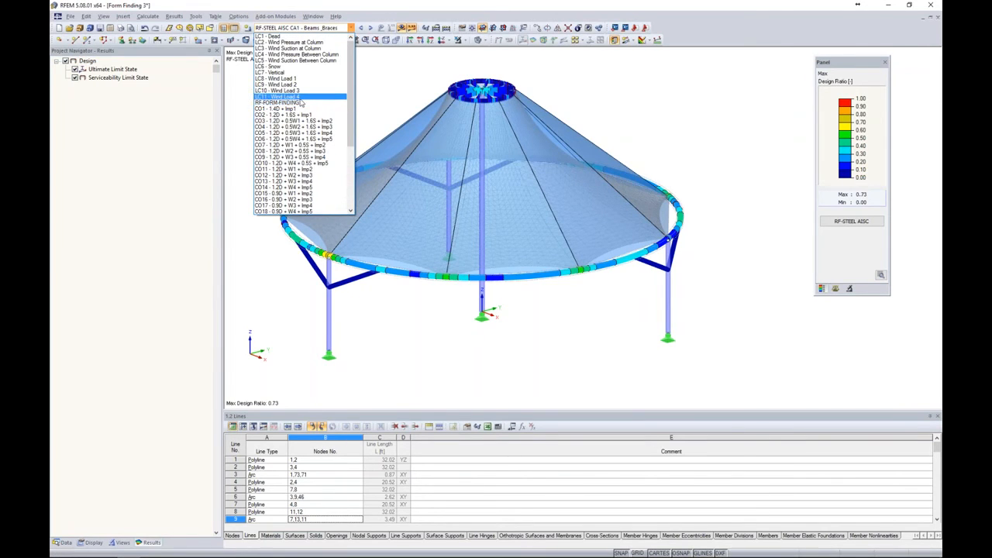
pyautogui.click(301, 103)
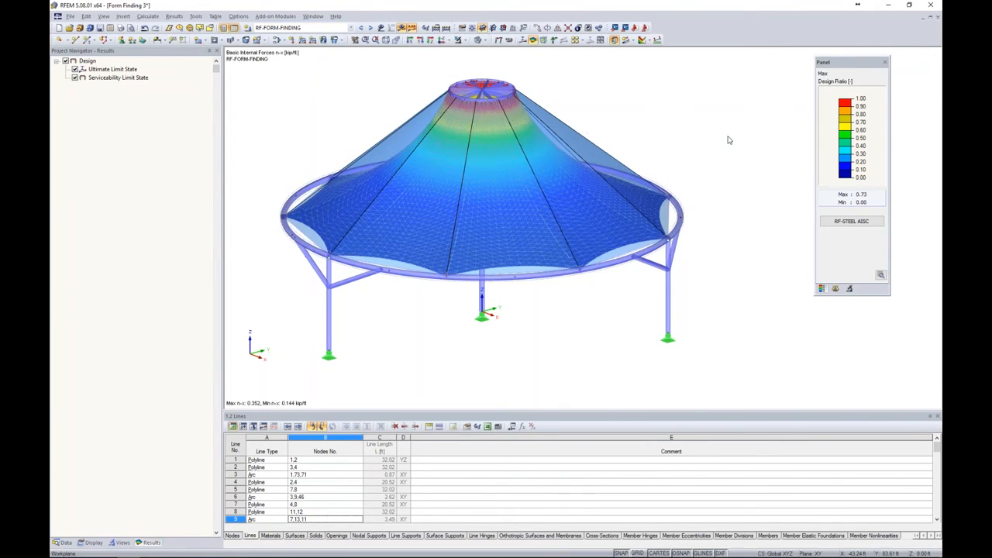
pyautogui.keyDown('ctrl'); pyautogui.moveTo(717, 128); pyautogui.dragTo(697, 126, button='middle'); pyautogui.keyUp('ctrl')
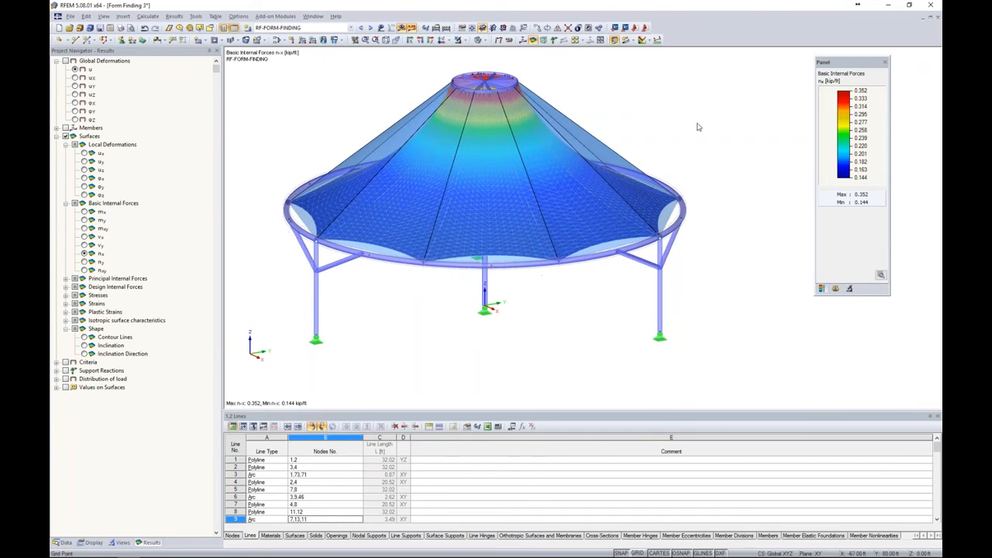
pyautogui.keyDown('ctrl'); pyautogui.moveTo(565, 345); pyautogui.dragTo(595, 343, button='middle'); pyautogui.keyUp('ctrl')
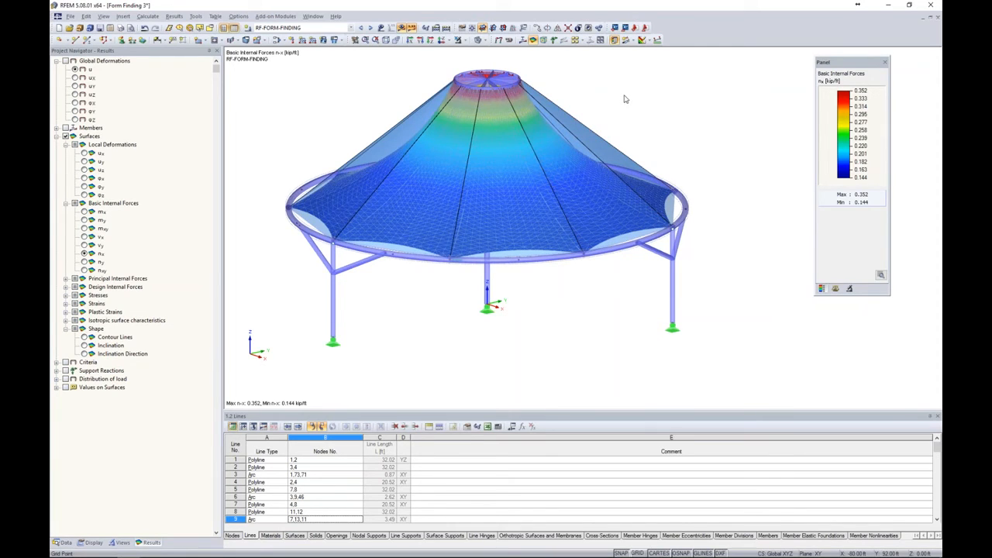
# - Show the membrane in plan view and hide the form-finding results
pyautogui.click(442, 41)
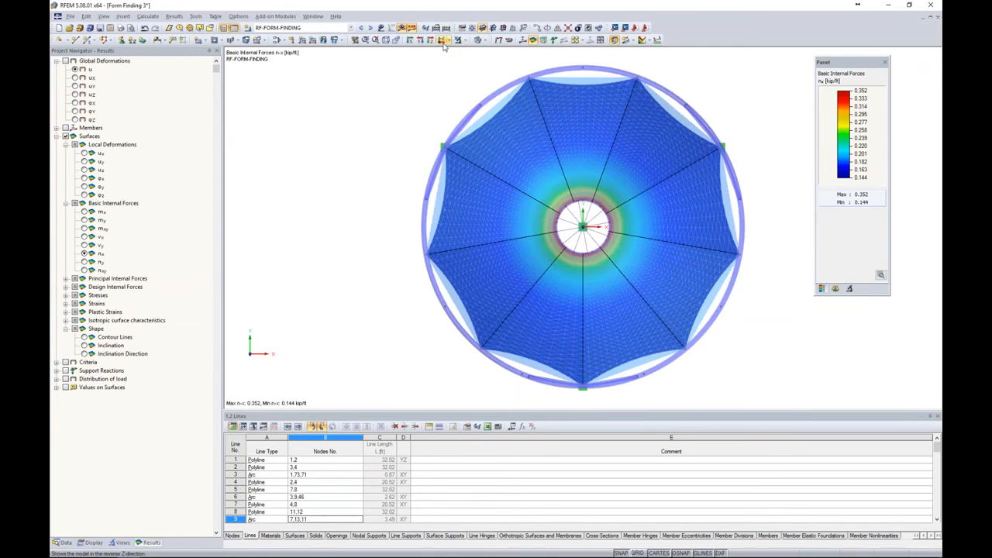
pyautogui.click(402, 29)
pyautogui.moveTo(738, 328); pyautogui.dragTo(642, 331, button='middle')
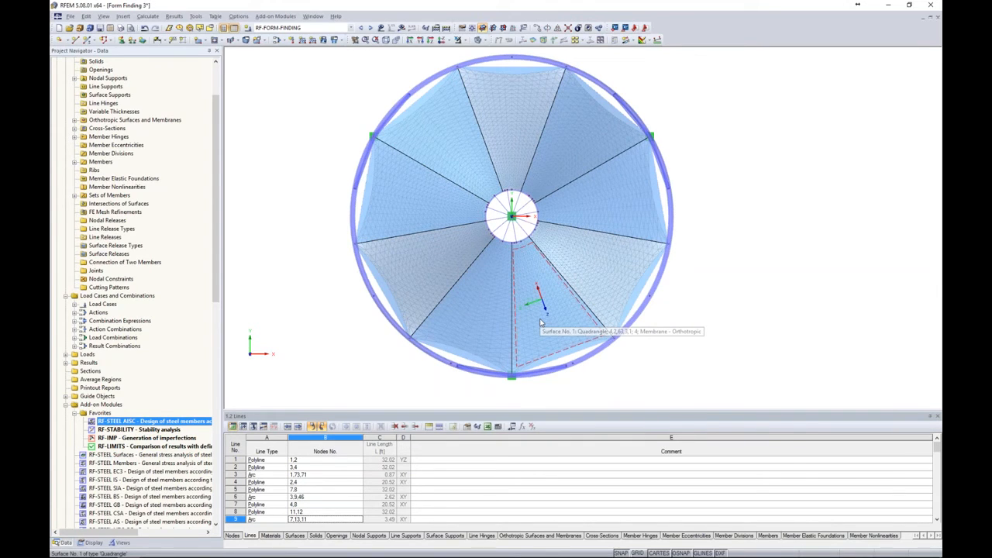
# - Begin a new Cut via Section line on surfaces 1-9, from central node 45 to node 18 on the outer ring
pyautogui.moveTo(215, 261); pyautogui.dragTo(217, 182)
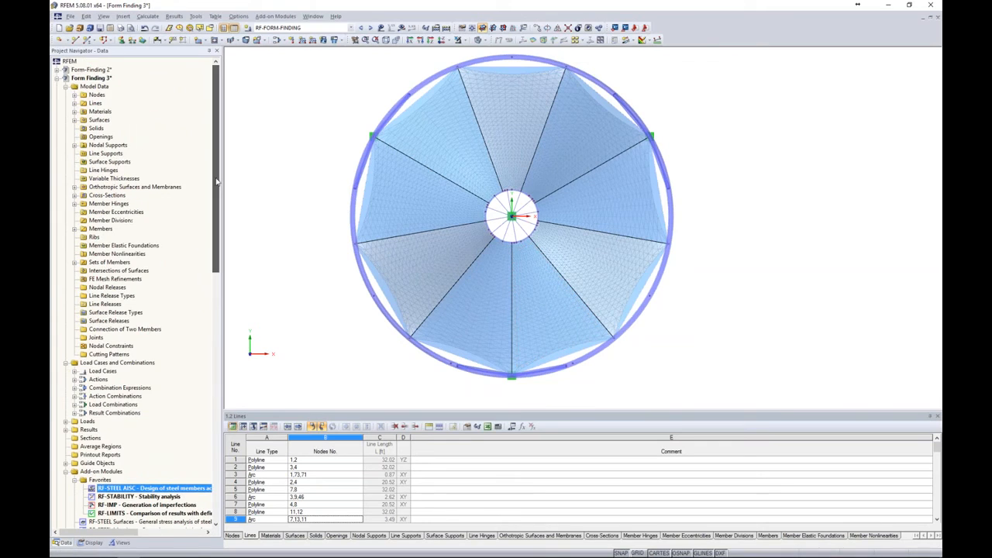
pyautogui.rightClick(95, 103)
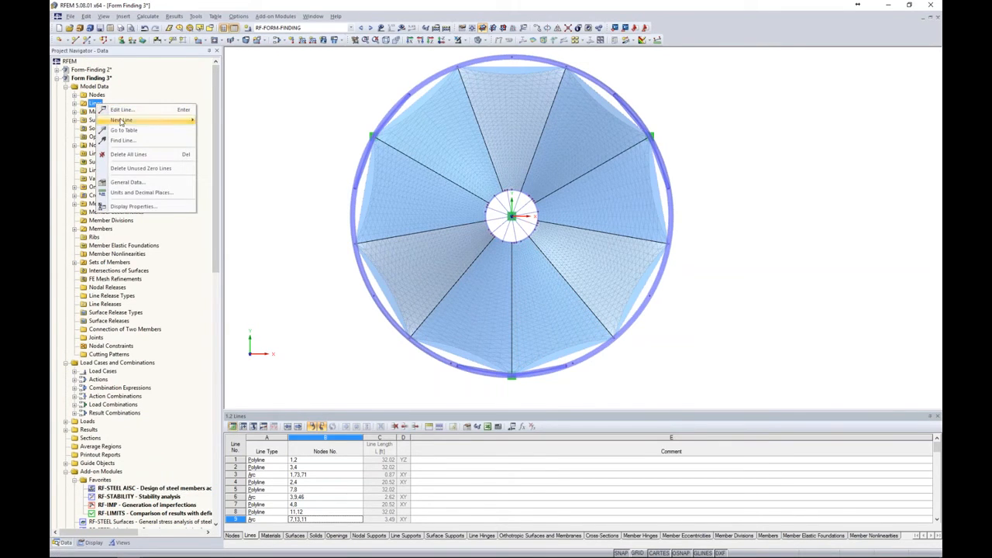
pyautogui.moveTo(122, 121)
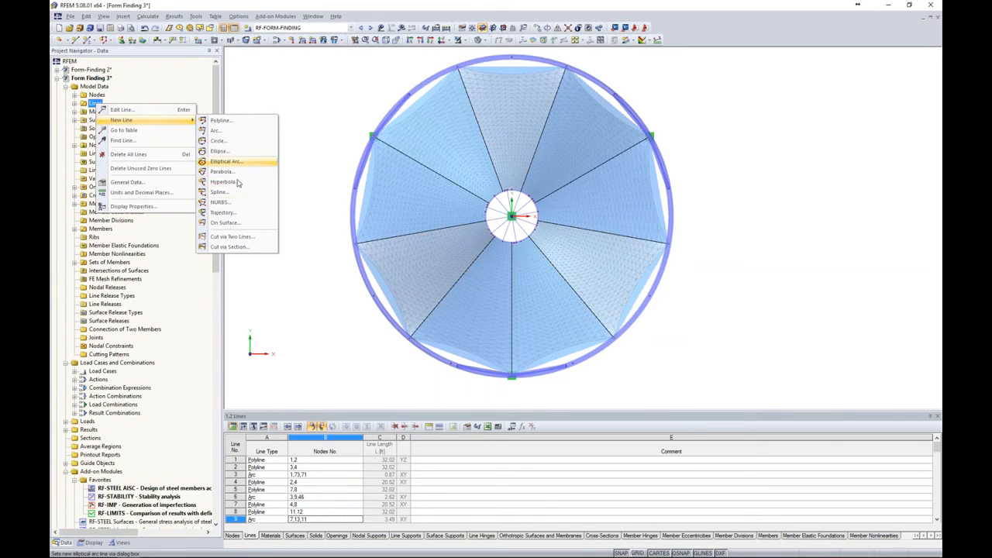
pyautogui.click(232, 247)
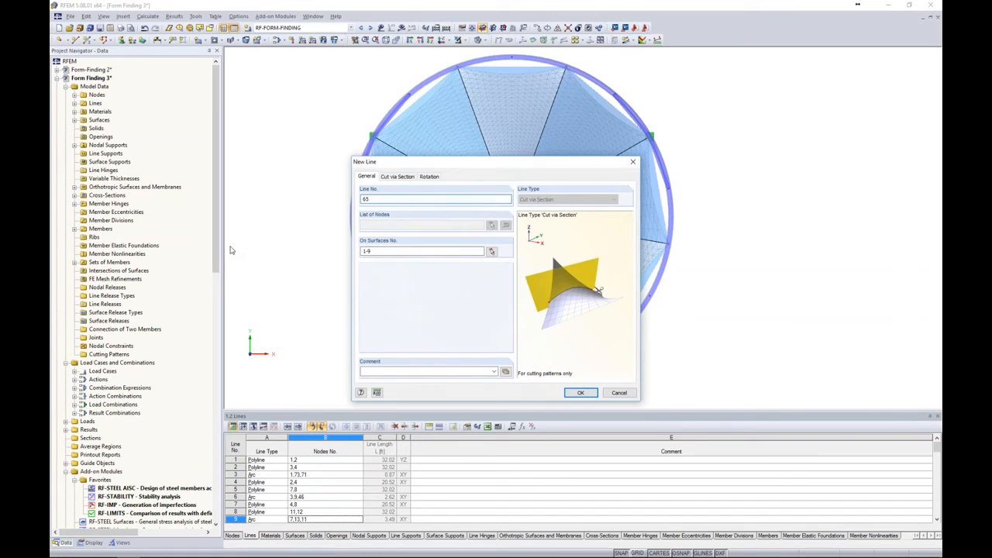
pyautogui.moveTo(472, 167); pyautogui.dragTo(282, 134)
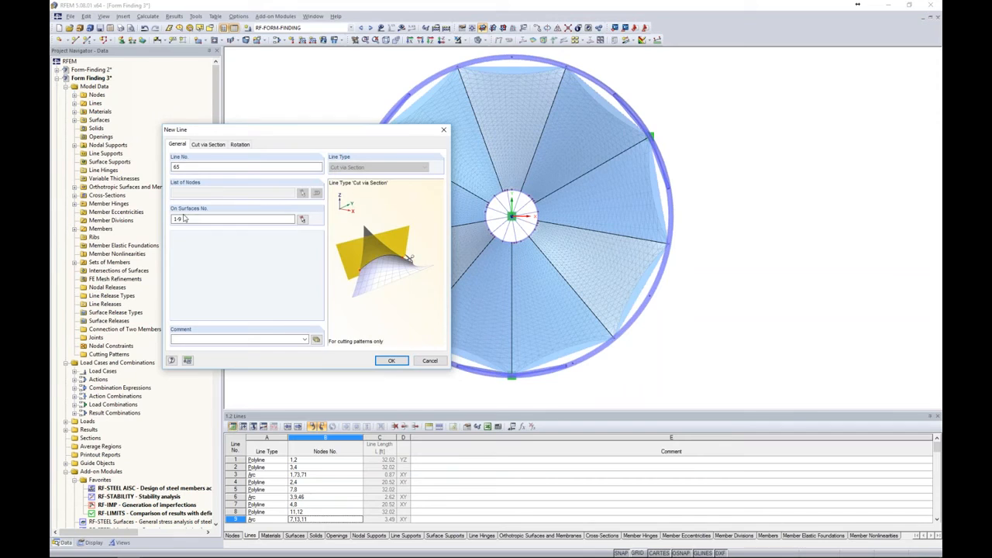
pyautogui.click(206, 145)
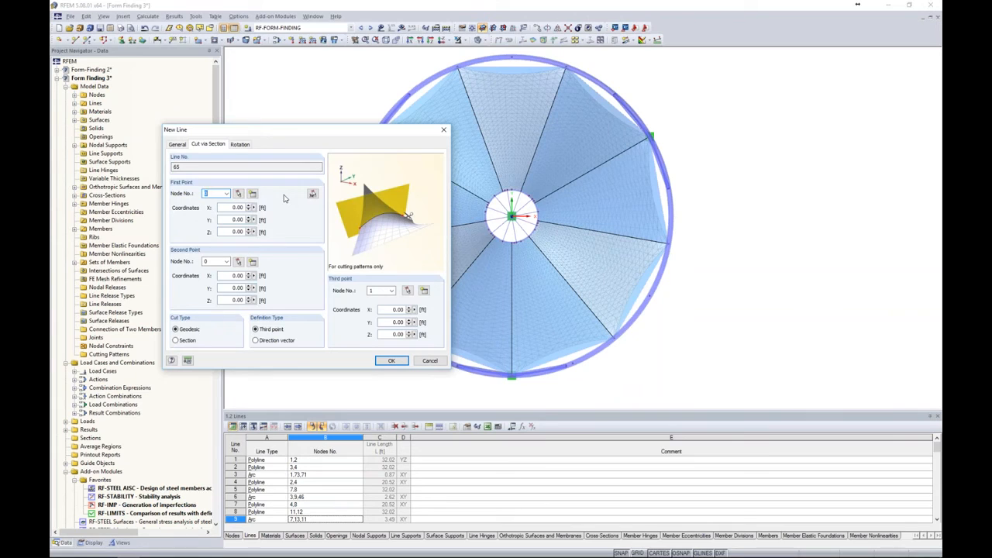
pyautogui.click(238, 193)
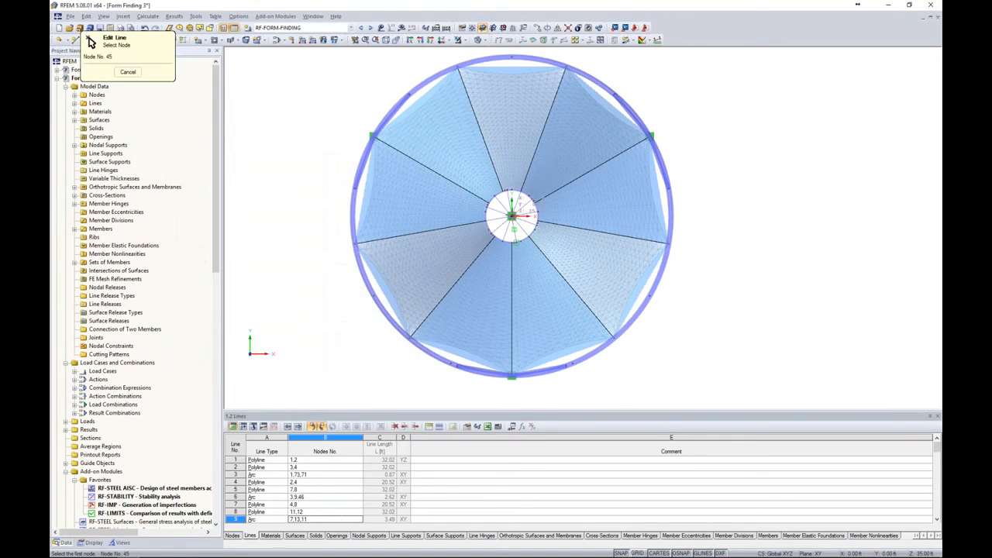
pyautogui.click(512, 217)
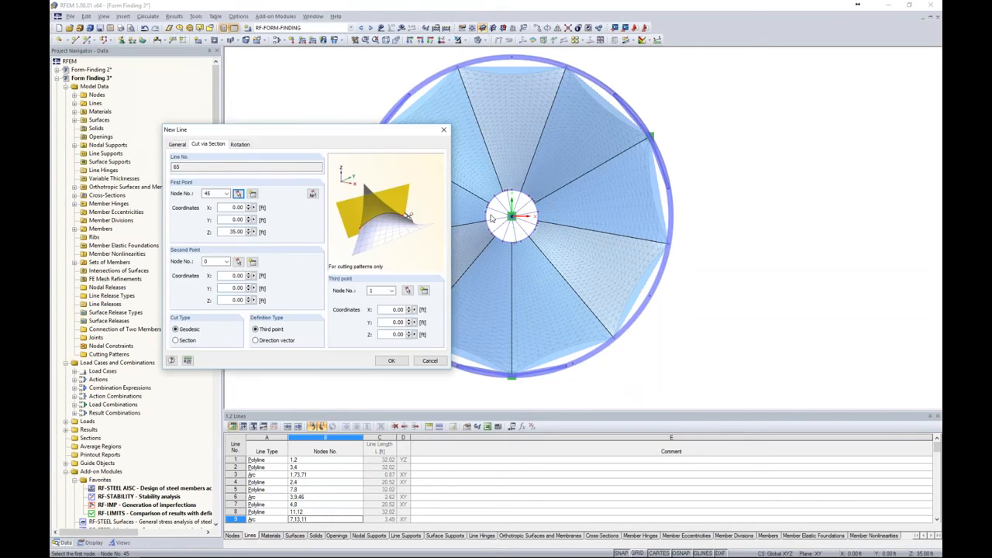
pyautogui.click(238, 261)
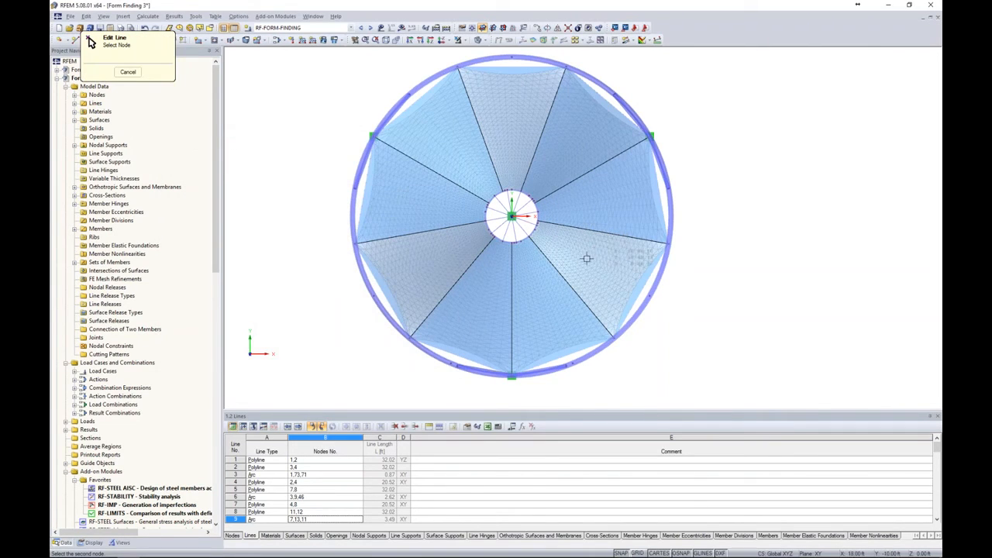
pyautogui.click(648, 294)
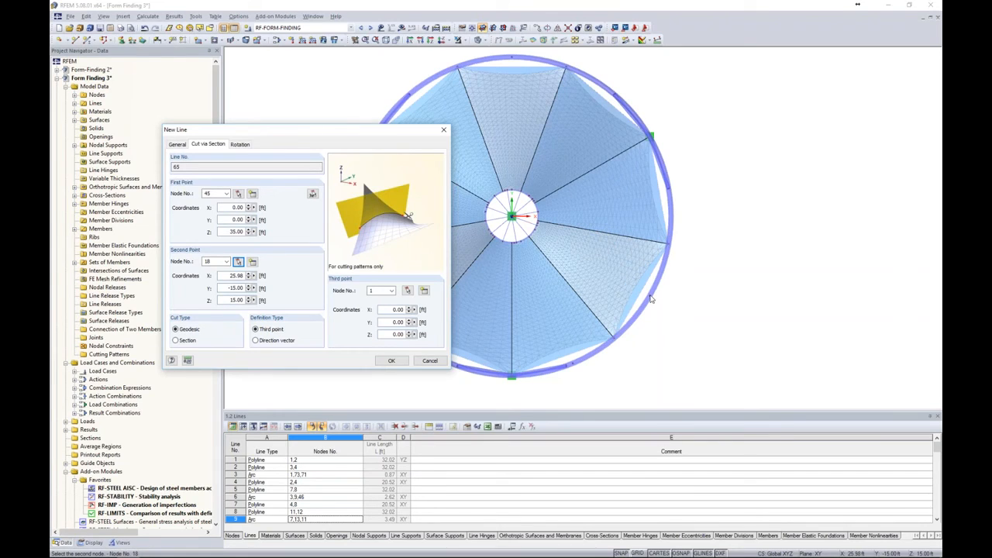
# - Set the cut type to Section, define it by a direction vector with Z = 1, and create the cutting line
pyautogui.click(175, 340)
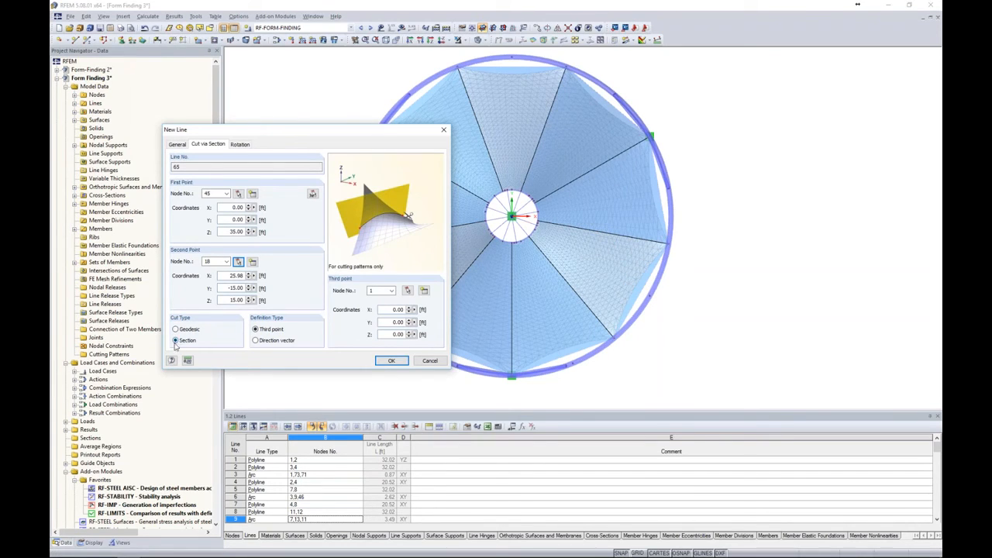
pyautogui.click(259, 342)
pyautogui.doubleClick(396, 334)
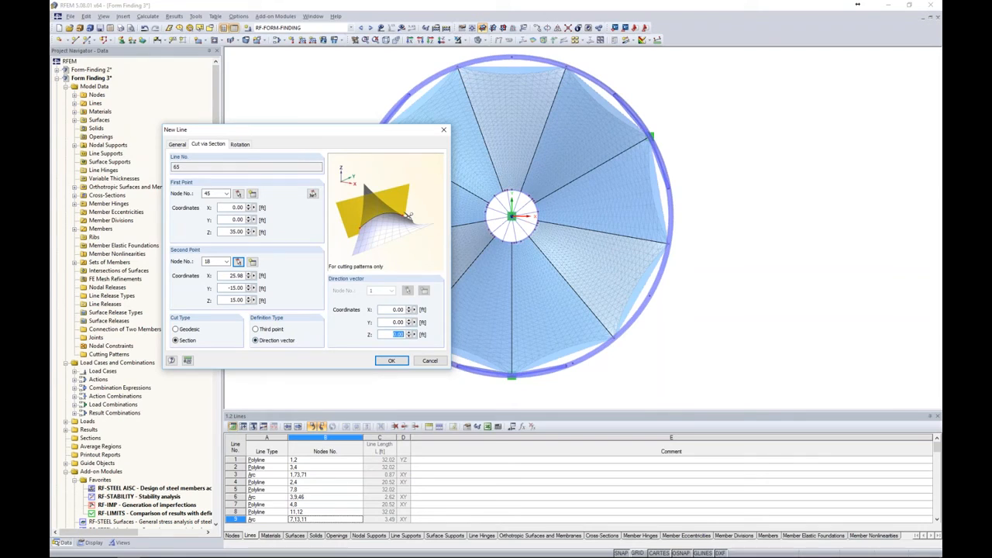
pyautogui.write('1')
pyautogui.click(394, 360)
pyautogui.keyDown('ctrl'); pyautogui.moveTo(730, 348); pyautogui.dragTo(740, 123, button='middle'); pyautogui.keyUp('ctrl')
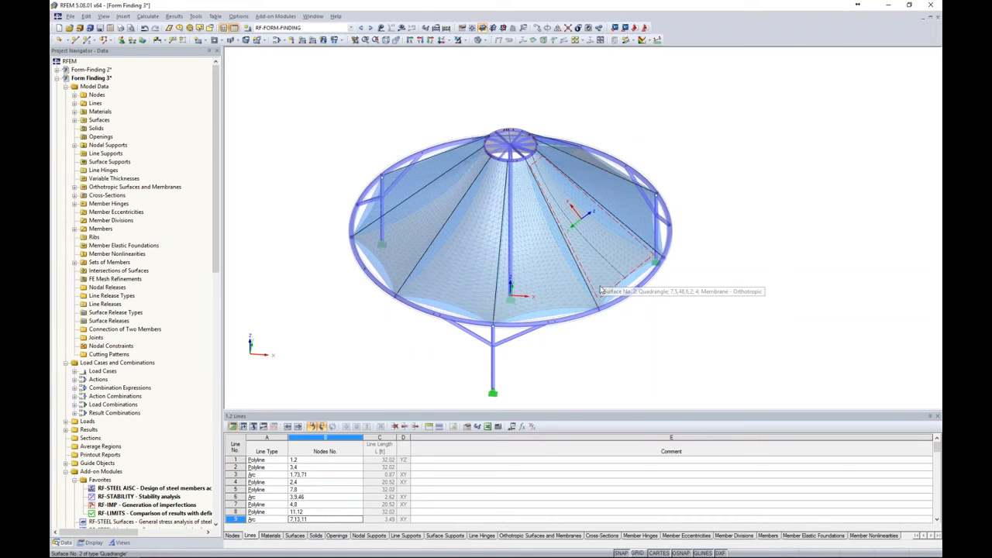
# - Rotate-copy the new cutting line 8 times at 40° about the global Z axis, keeping the detail settings as they are
pyautogui.keyDown('ctrl'); pyautogui.moveTo(708, 280); pyautogui.dragTo(715, 253, button='middle'); pyautogui.keyUp('ctrl')
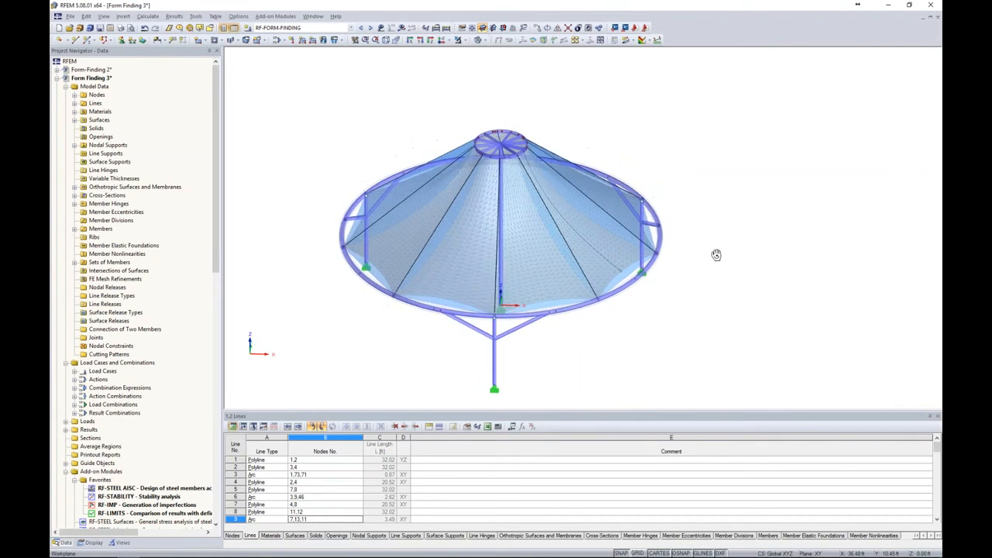
pyautogui.rightClick(603, 256)
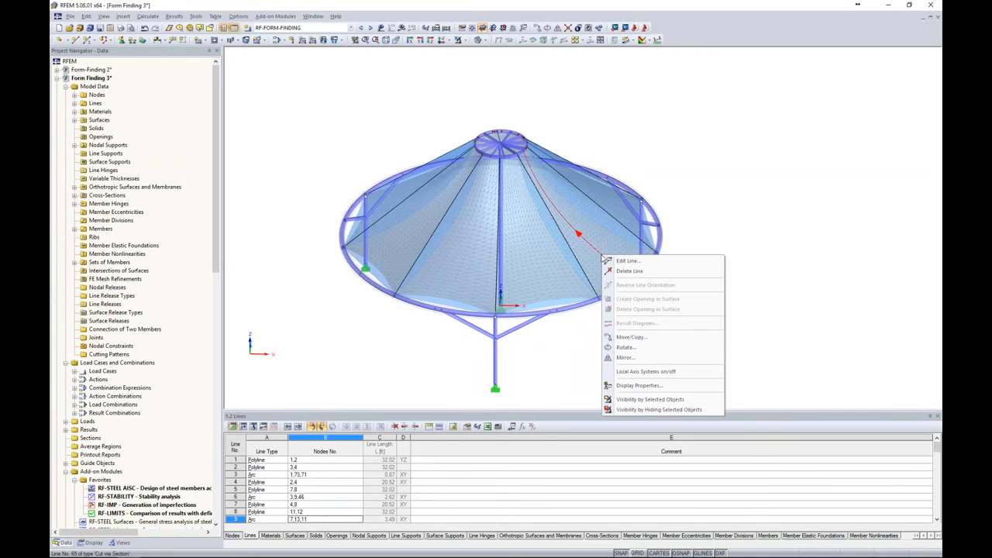
pyautogui.click(624, 348)
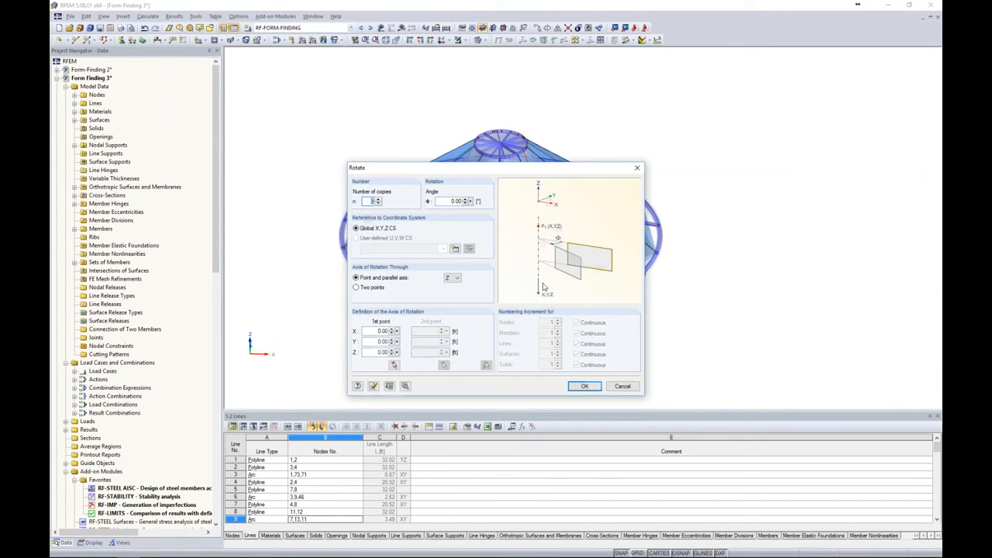
pyautogui.write('8')
pyautogui.press('Tab')
pyautogui.write('4')
pyautogui.click(405, 385)
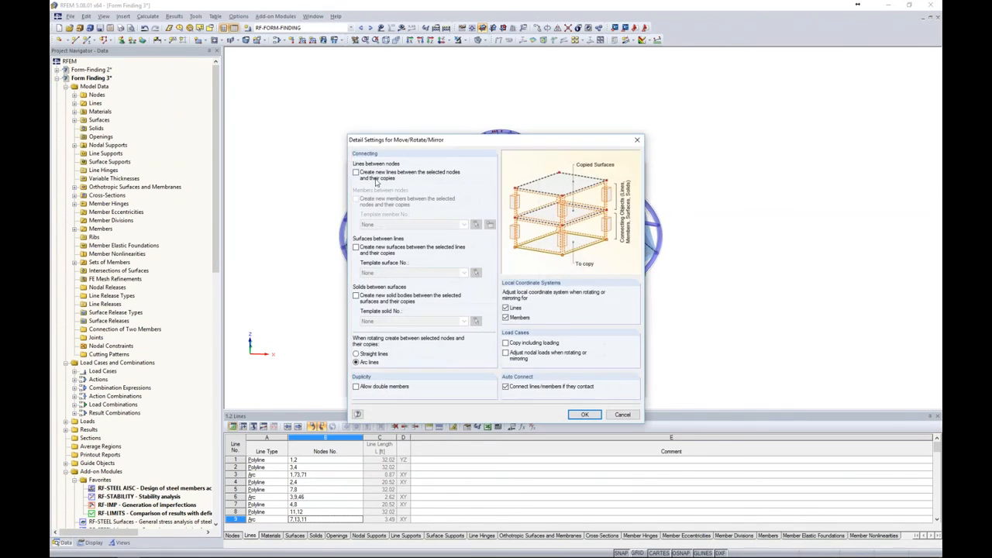
pyautogui.click(585, 415)
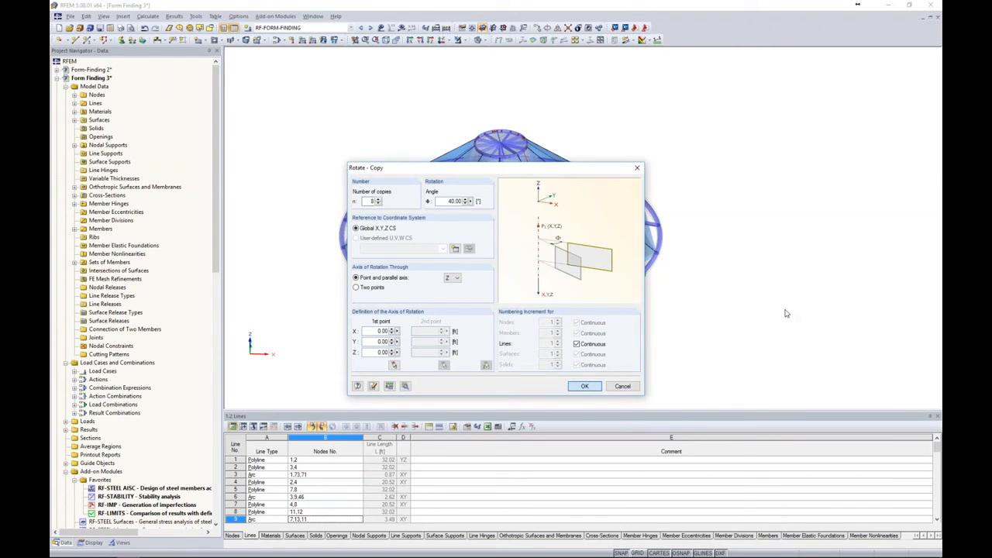
pyautogui.press('Return')
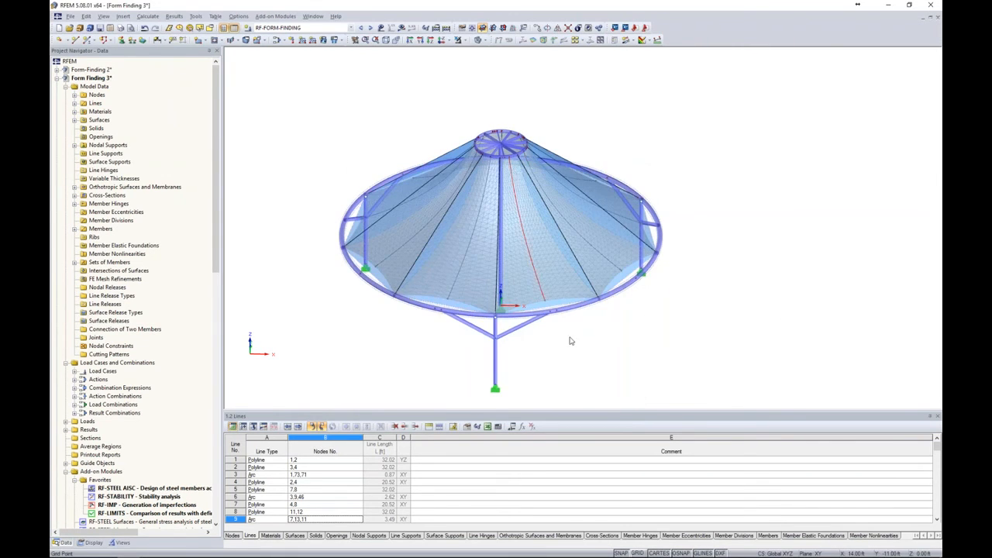
pyautogui.keyDown('ctrl'); pyautogui.moveTo(607, 335); pyautogui.dragTo(775, 327, button='middle'); pyautogui.keyUp('ctrl')
pyautogui.keyDown('ctrl'); pyautogui.moveTo(558, 354); pyautogui.dragTo(755, 343, button='middle'); pyautogui.keyUp('ctrl')
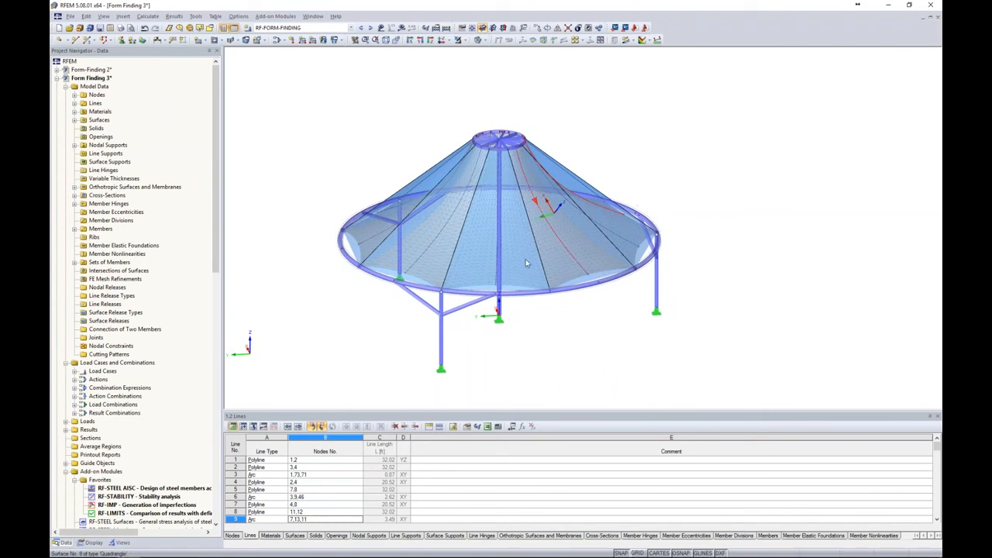
pyautogui.keyDown('ctrl'); pyautogui.moveTo(580, 332); pyautogui.dragTo(418, 332, button='middle'); pyautogui.keyUp('ctrl')
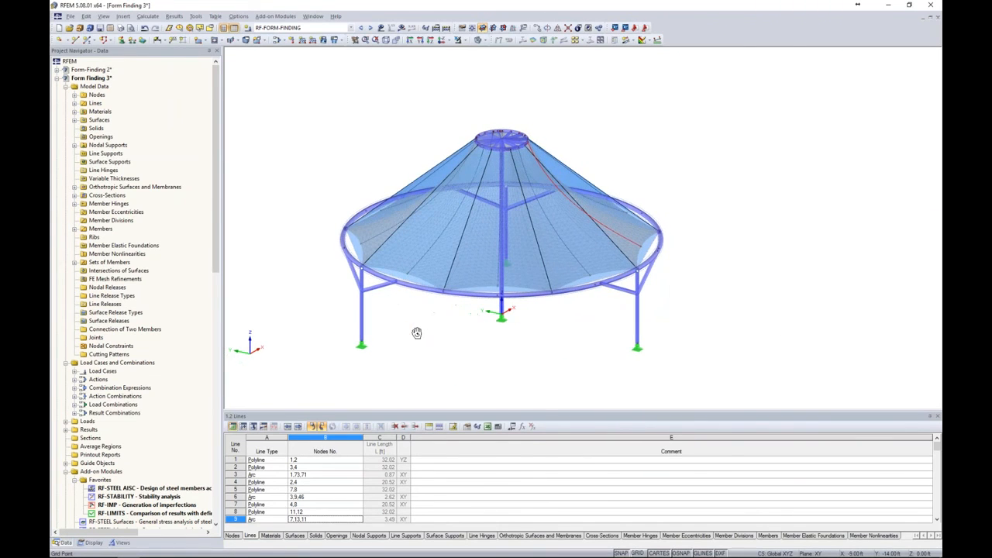
# - Generate cutting patterns from cells on surfaces 1-9 in plan view, without ignoring any lines
pyautogui.click(441, 39)
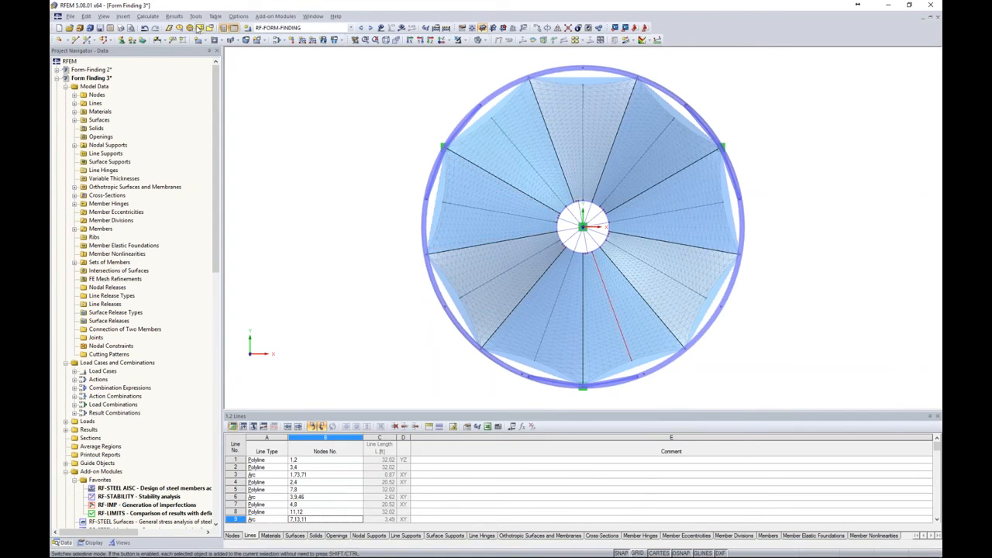
pyautogui.click(196, 17)
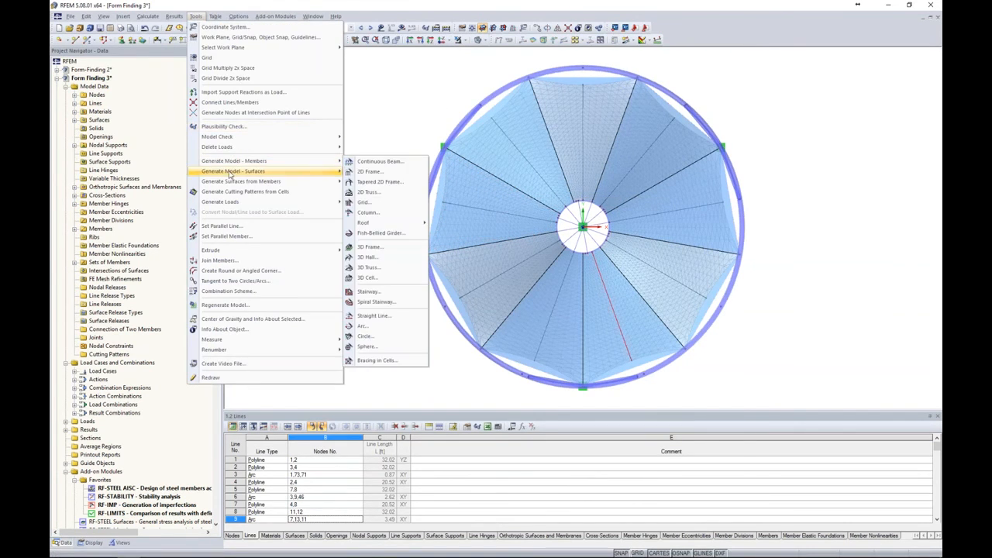
pyautogui.click(255, 193)
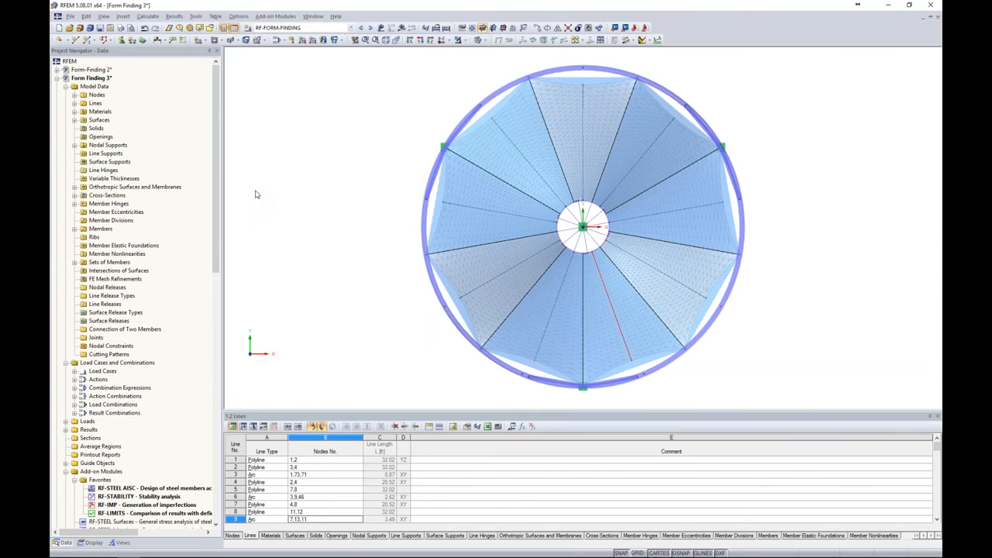
pyautogui.moveTo(516, 163); pyautogui.dragTo(347, 112)
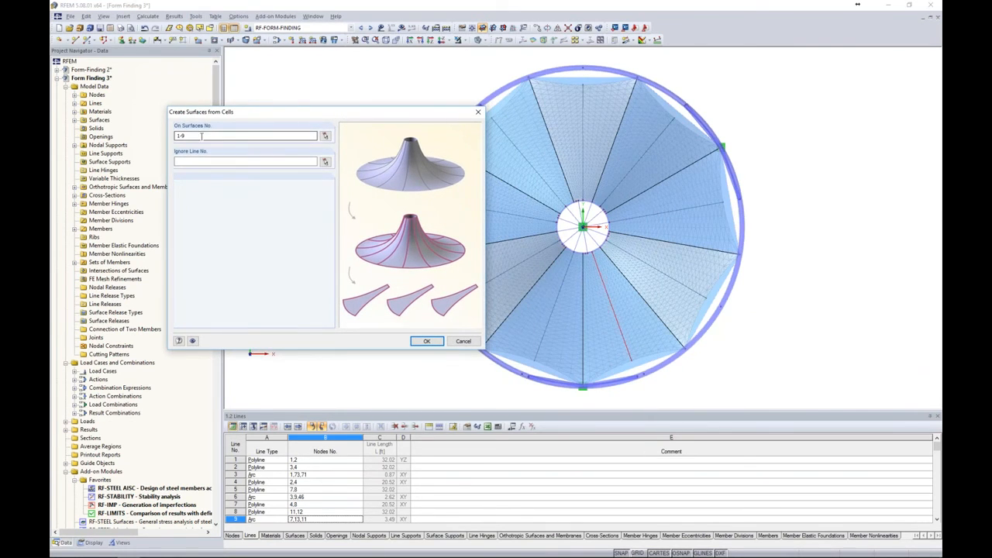
pyautogui.click(208, 160)
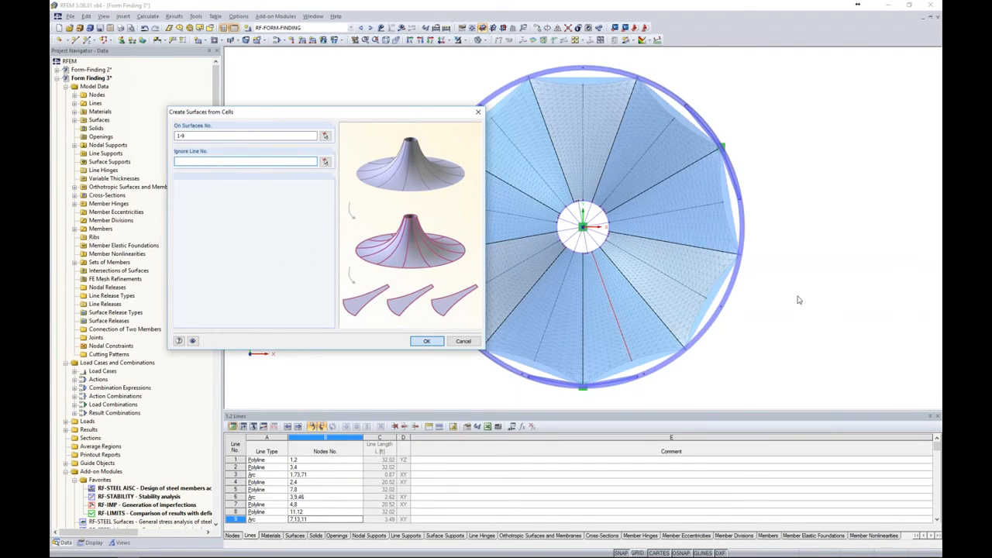
pyautogui.press('Return')
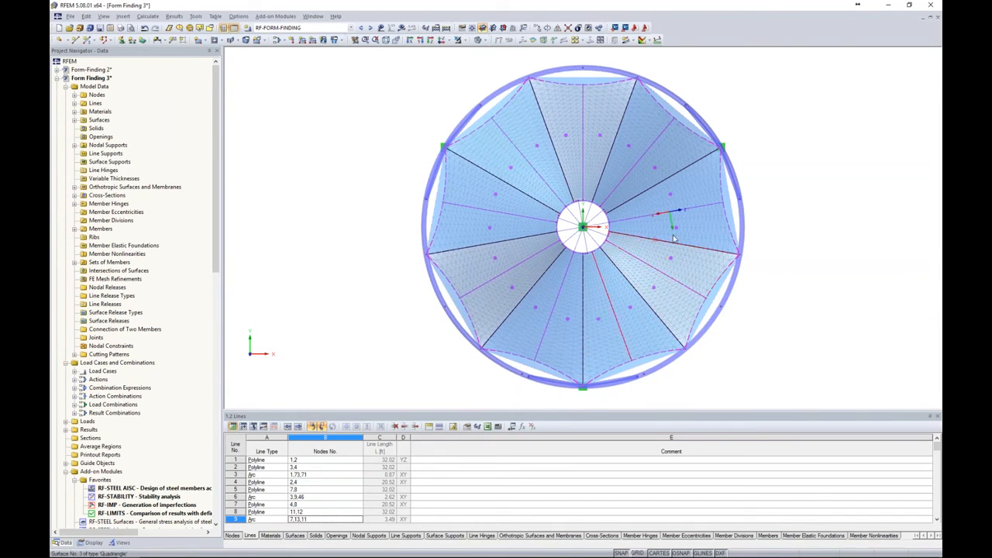
# - Edit cutting pattern 4 and enable its compensation, boundary line compensation, allowances and line type options
pyautogui.click(671, 196)
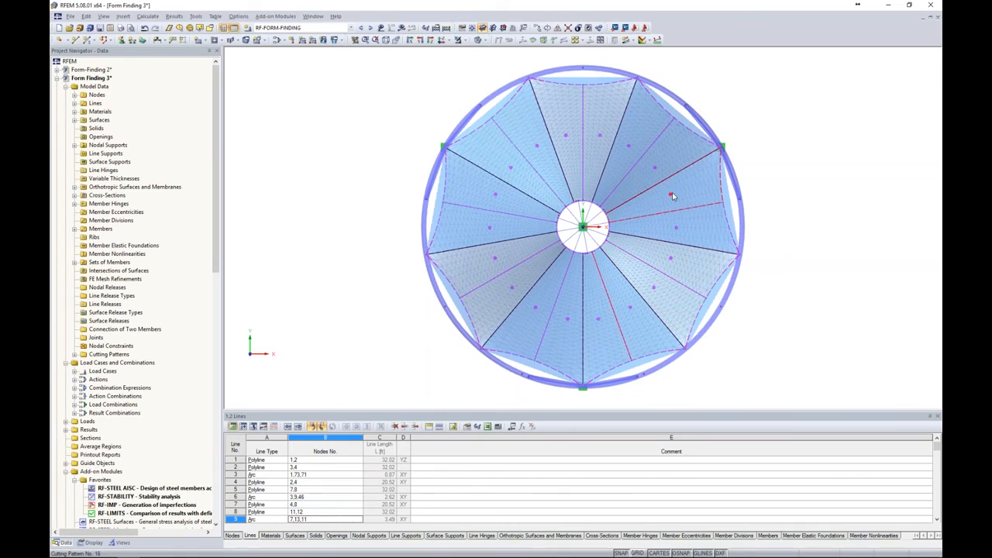
pyautogui.doubleClick(568, 319)
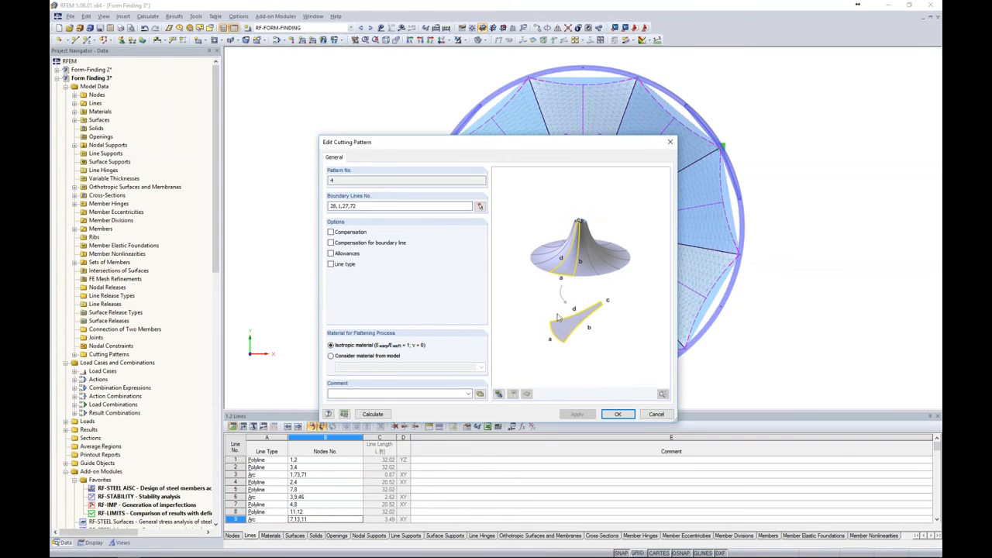
pyautogui.moveTo(416, 143); pyautogui.dragTo(335, 107)
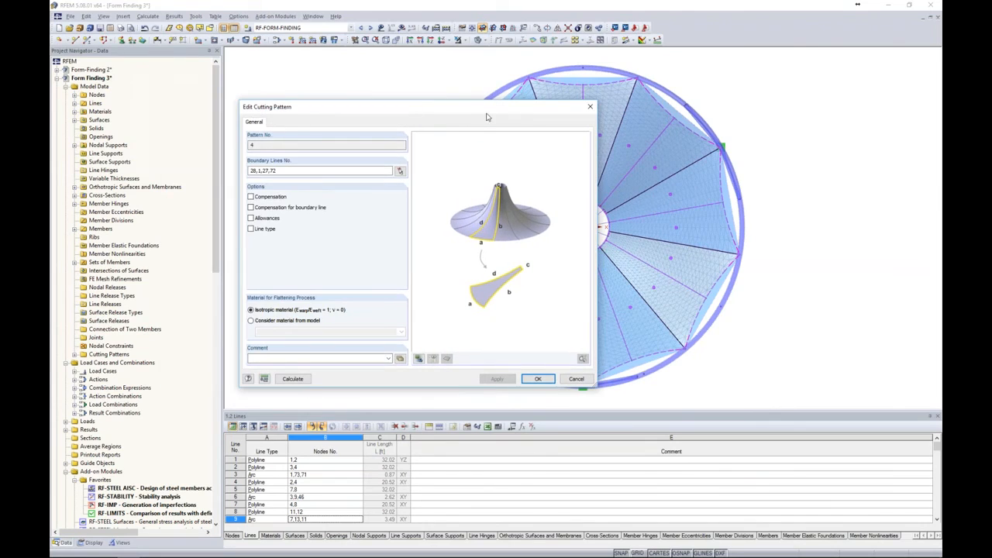
pyautogui.click(251, 197)
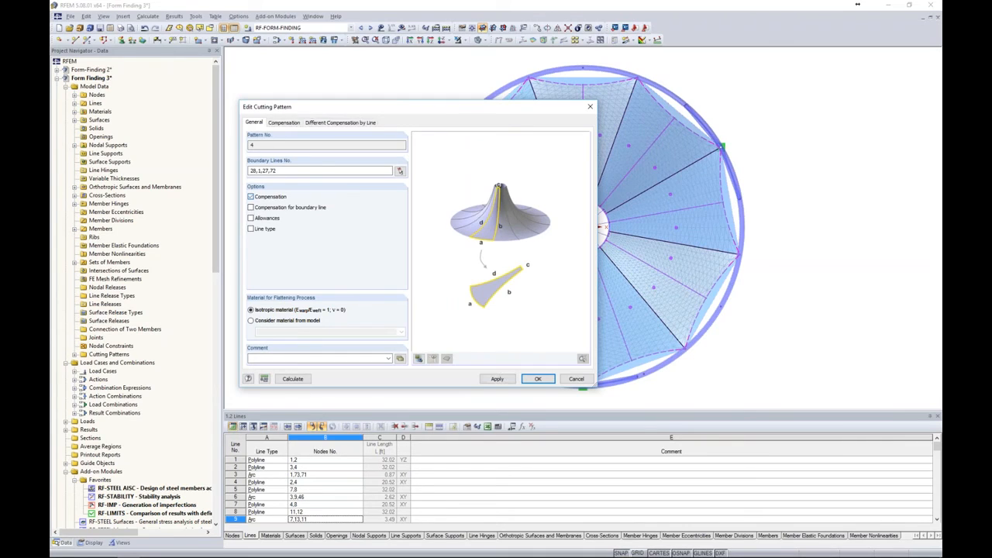
pyautogui.click(250, 218)
pyautogui.click(263, 229)
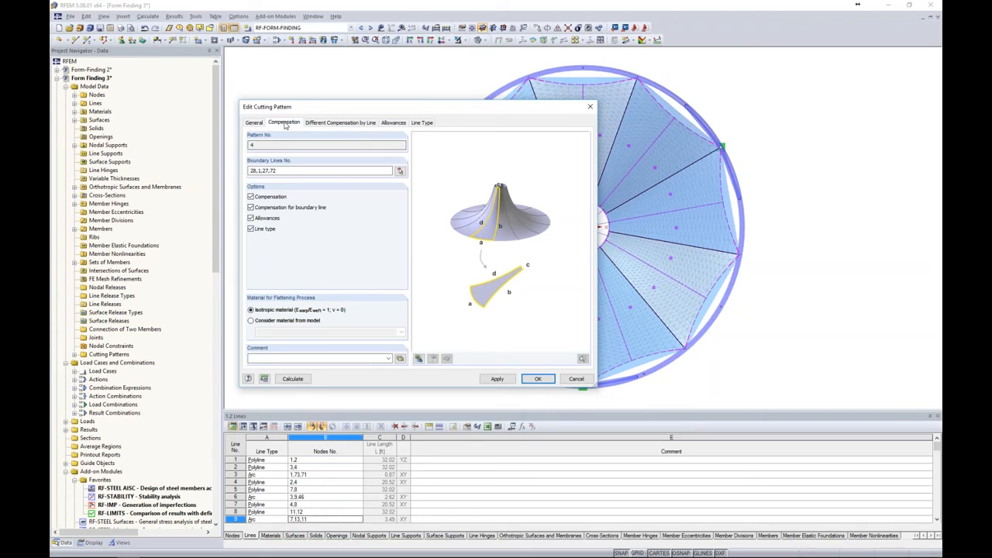
# - Set pattern 4's uniform compensation to 1% in both warp and weft directions, and check the boundary line compensation settings
pyautogui.click(284, 122)
pyautogui.click(304, 144)
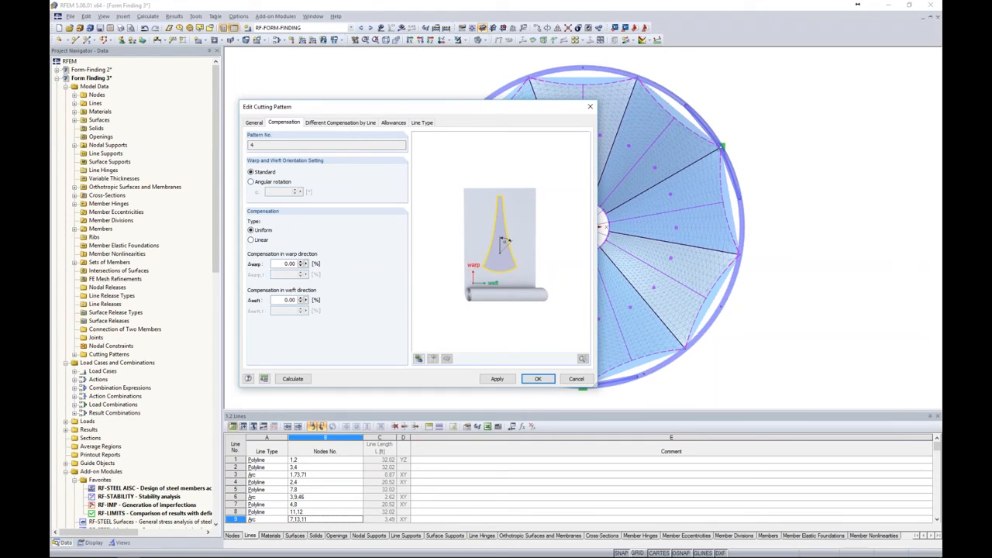
pyautogui.click(281, 264)
pyautogui.write('1')
pyautogui.click(282, 299)
pyautogui.doubleClick(286, 300)
pyautogui.write('1')
pyautogui.press('Tab')
pyautogui.click(326, 124)
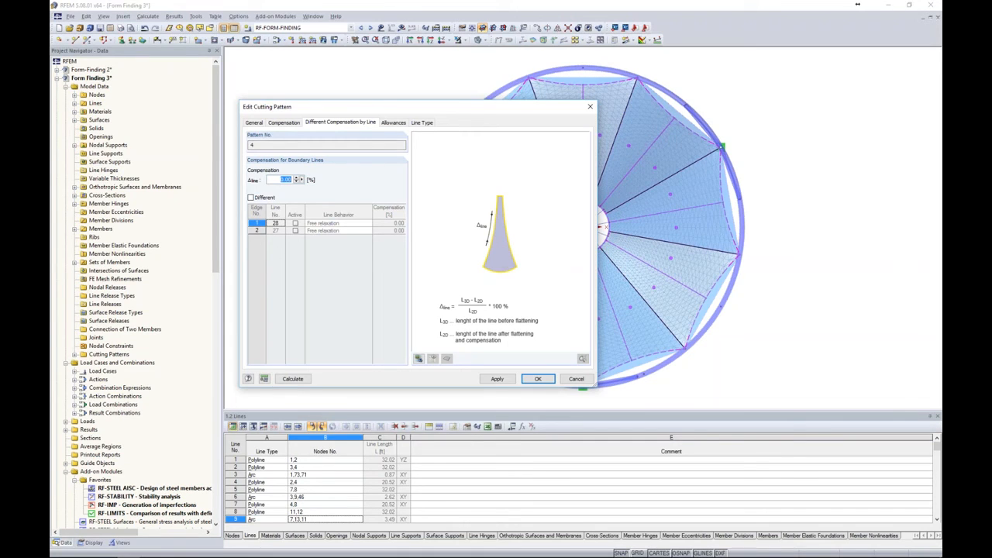
# - Set pattern 4's allowance for border lines to 0.66 ft
pyautogui.click(393, 122)
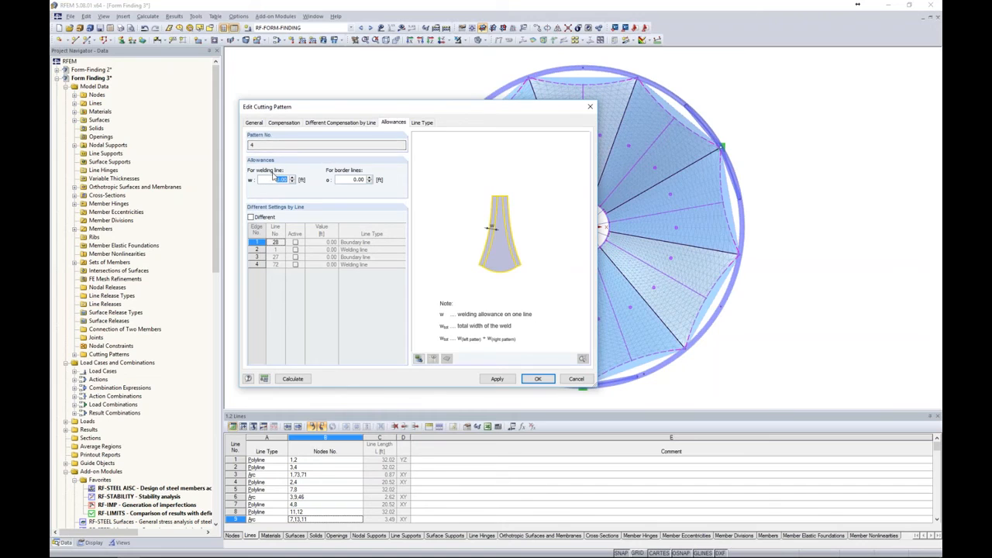
pyautogui.click(349, 179)
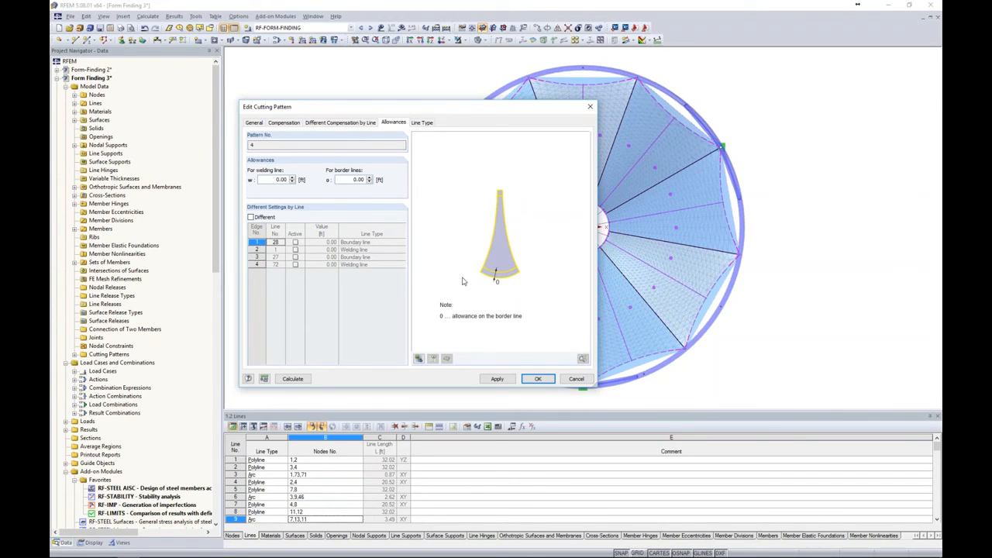
pyautogui.moveTo(351, 180); pyautogui.dragTo(379, 181)
pyautogui.write('0.66')
# - Enable different allowances by line and give welding line 72 (edge 4) its own allowance of 0.3 ft
pyautogui.click(256, 218)
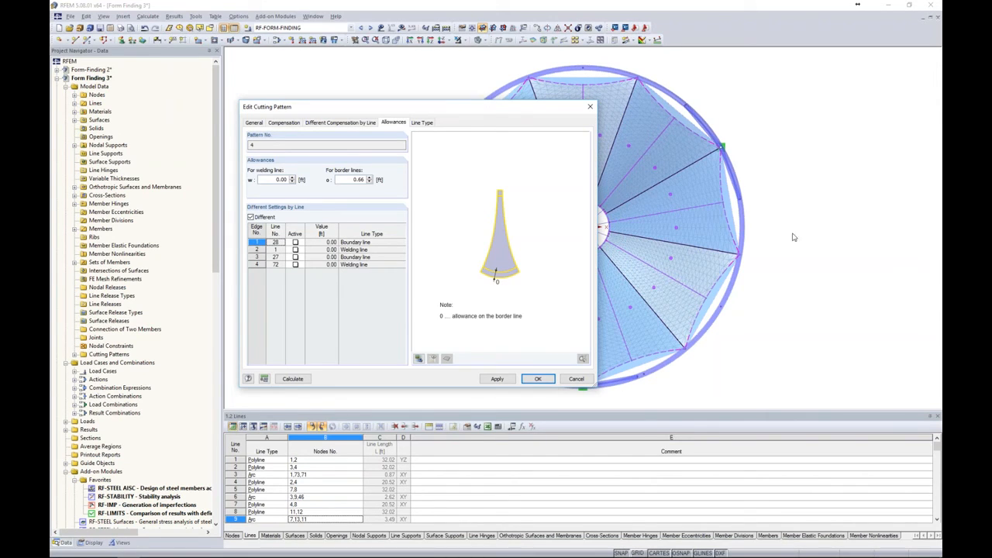
pyautogui.moveTo(518, 108); pyautogui.dragTo(415, 103)
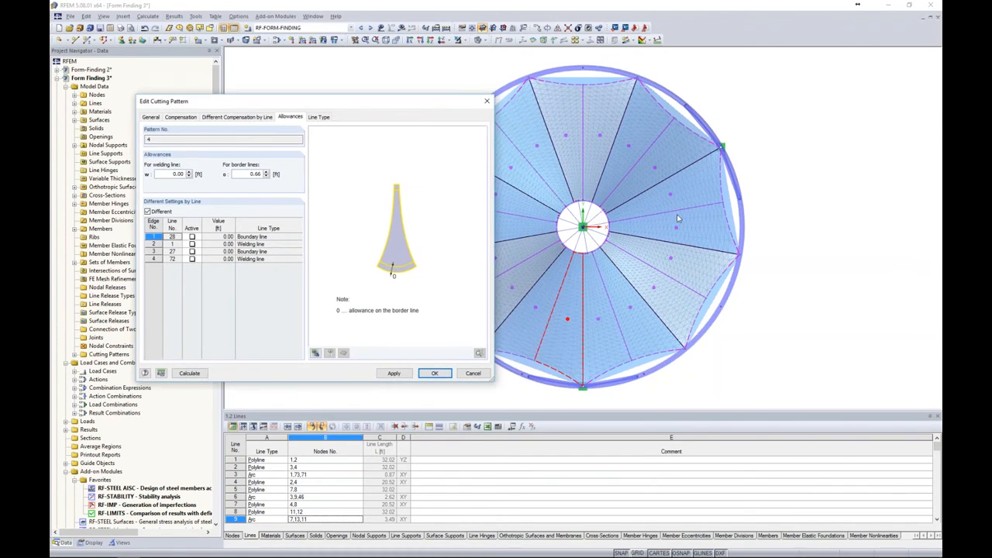
pyautogui.moveTo(309, 103); pyautogui.dragTo(397, 106)
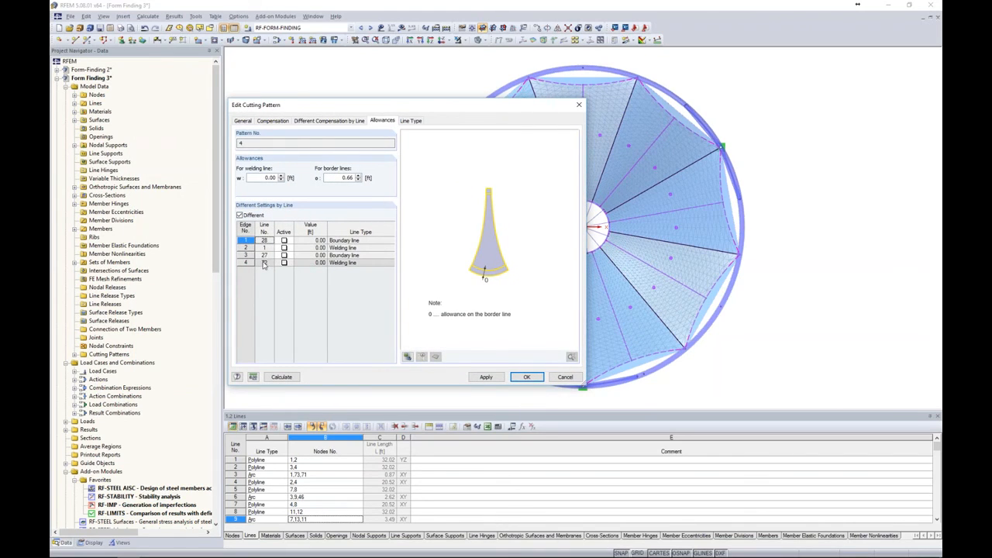
pyautogui.click(284, 263)
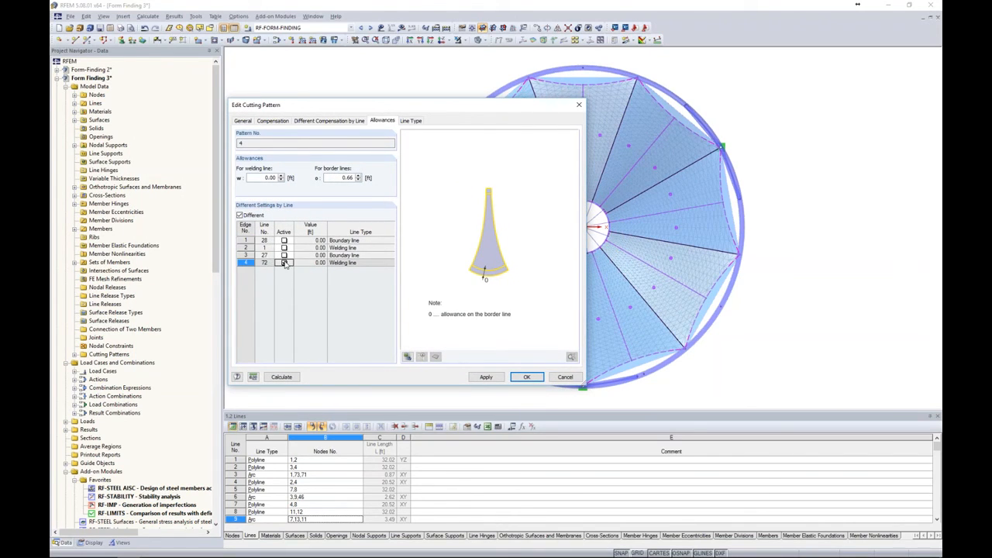
pyautogui.click(313, 263)
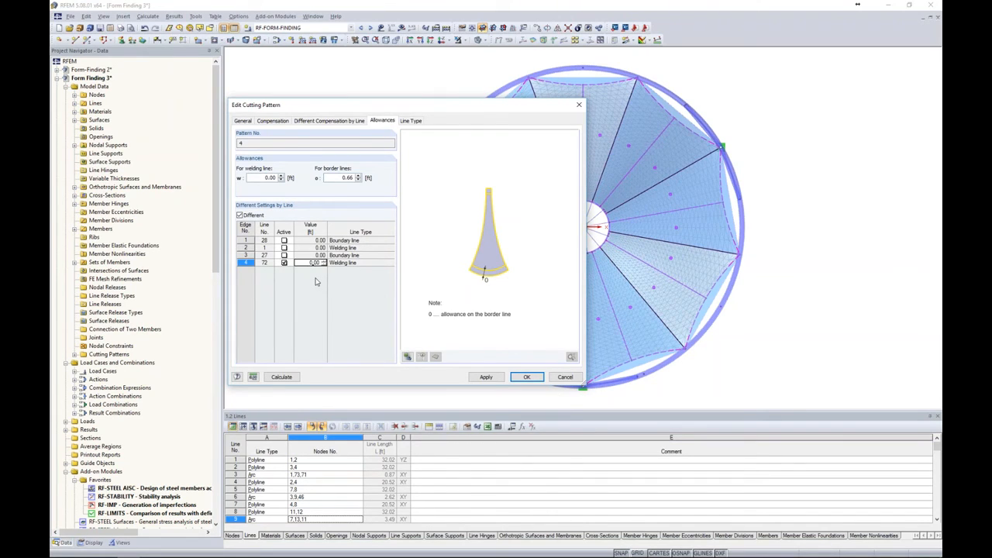
pyautogui.write('0.3')
pyautogui.click(361, 265)
# - Check the boundary and welding line types of pattern 4's edges and accept the cutting pattern settings
pyautogui.click(410, 121)
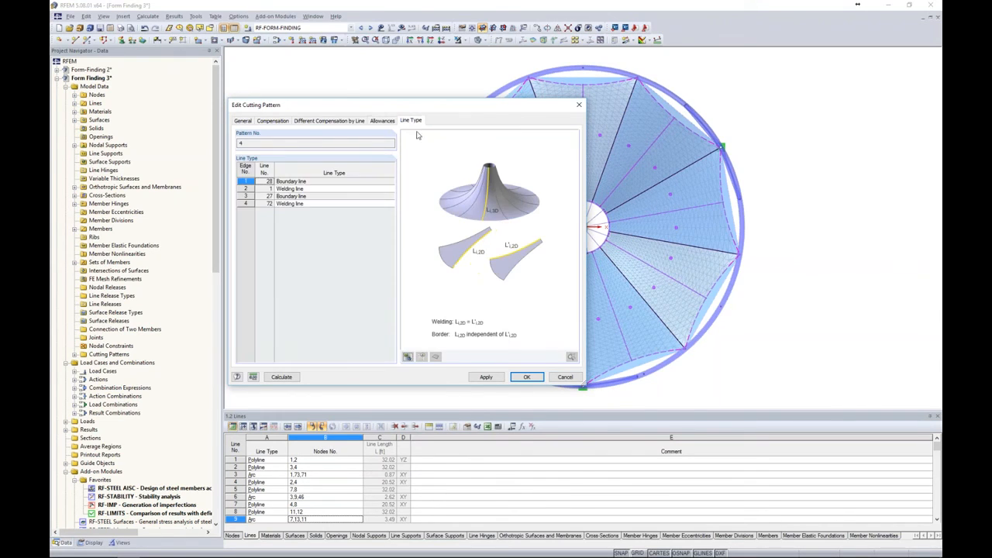
pyautogui.click(310, 190)
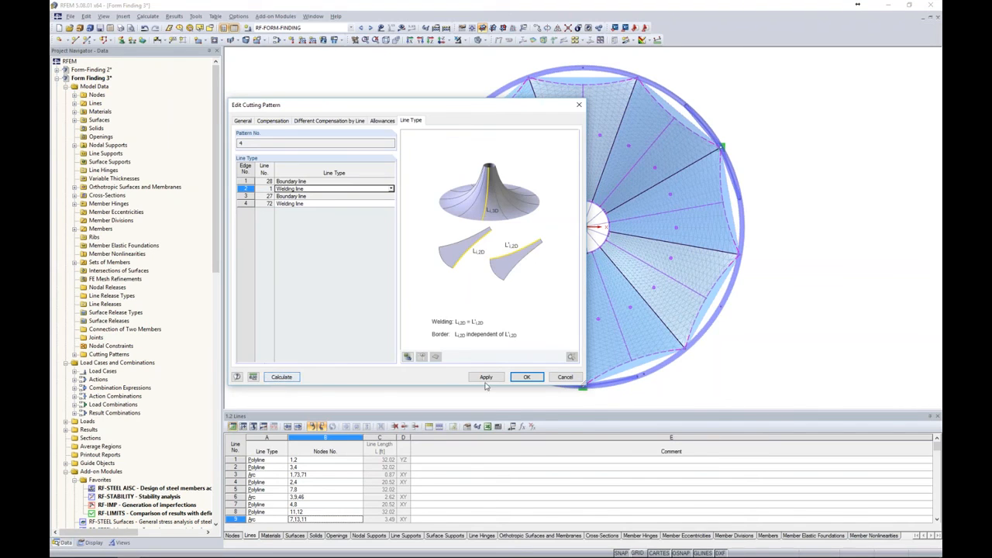
pyautogui.click(527, 377)
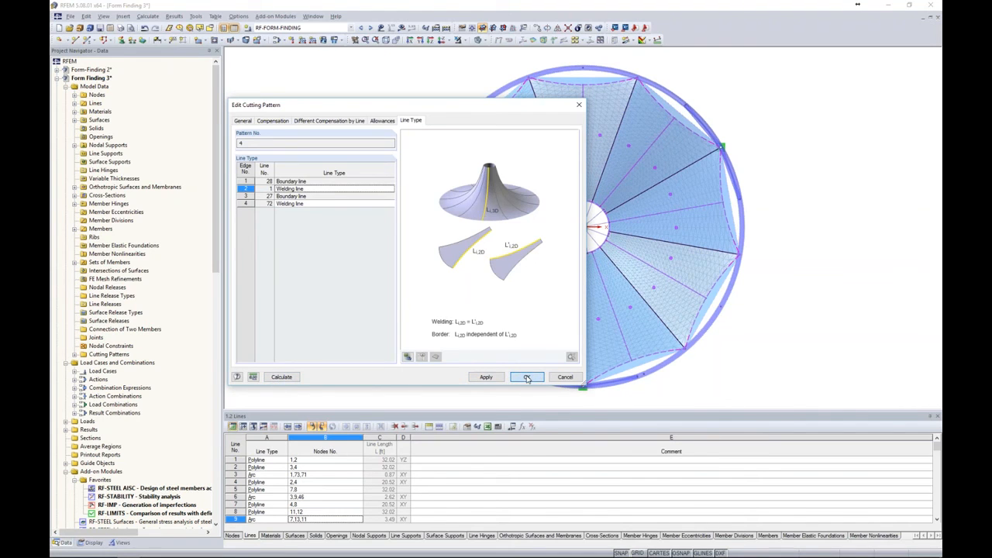
# - Switch to the Form-Finding 4 model and open the point coordinates of its cutting pattern 4
pyautogui.click(314, 16)
pyautogui.click(336, 156)
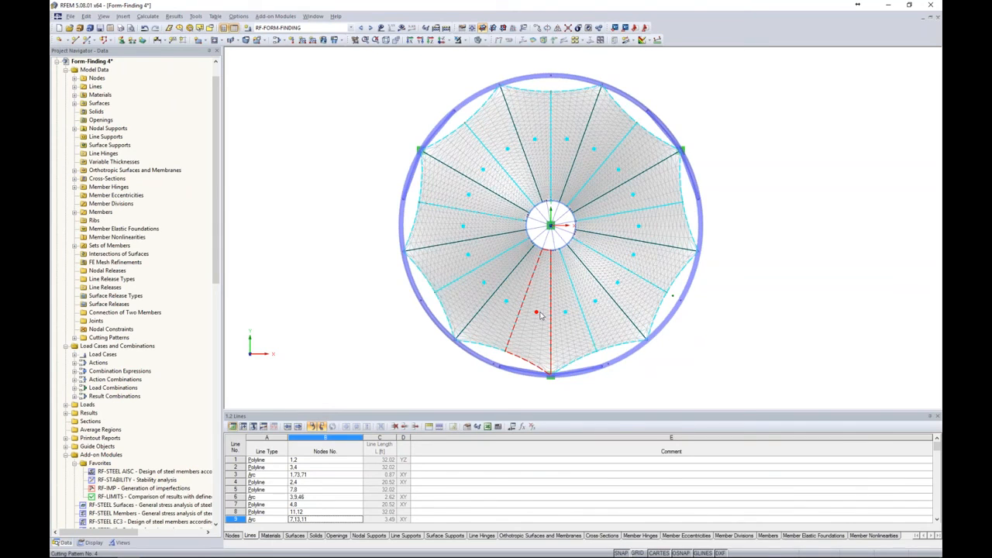
pyautogui.doubleClick(538, 315)
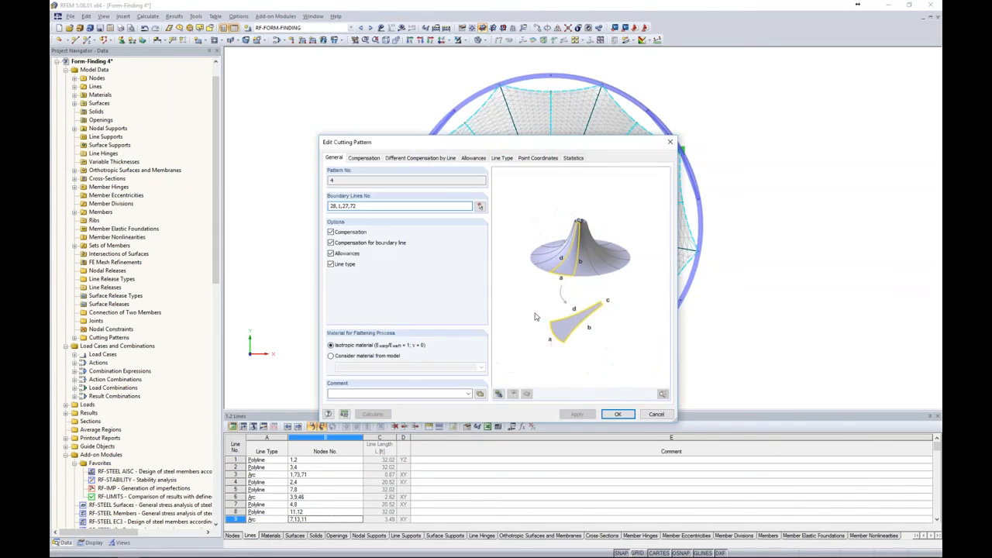
pyautogui.click(538, 158)
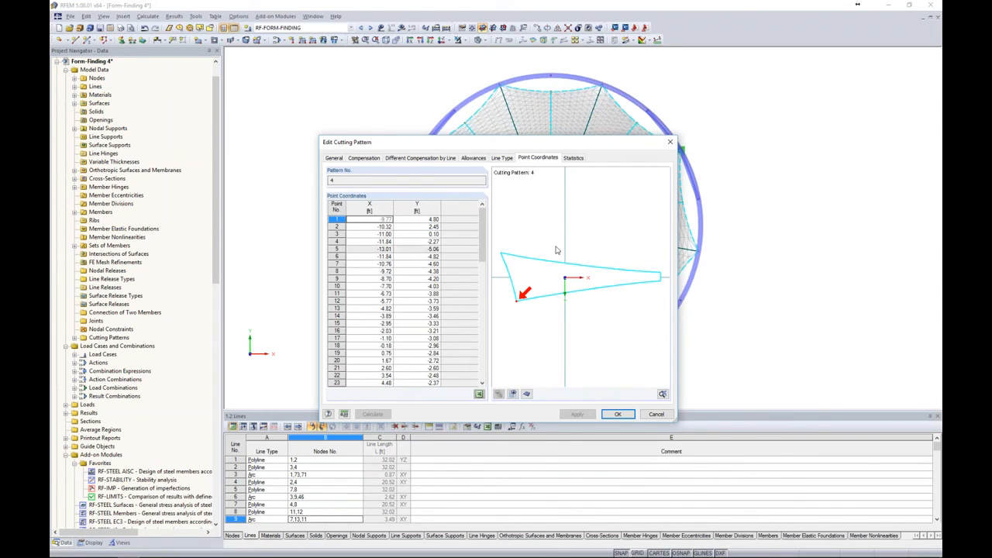
# - Go through the point coordinates of cutting pattern 4 and follow each point along the flattened outline
pyautogui.click(380, 234)
pyautogui.press('Down')
pyautogui.press('Down')
pyautogui.press('Down')
pyautogui.press('Down')
pyautogui.press('Down')
pyautogui.press('Down')
pyautogui.press('Down')
pyautogui.press('Down')
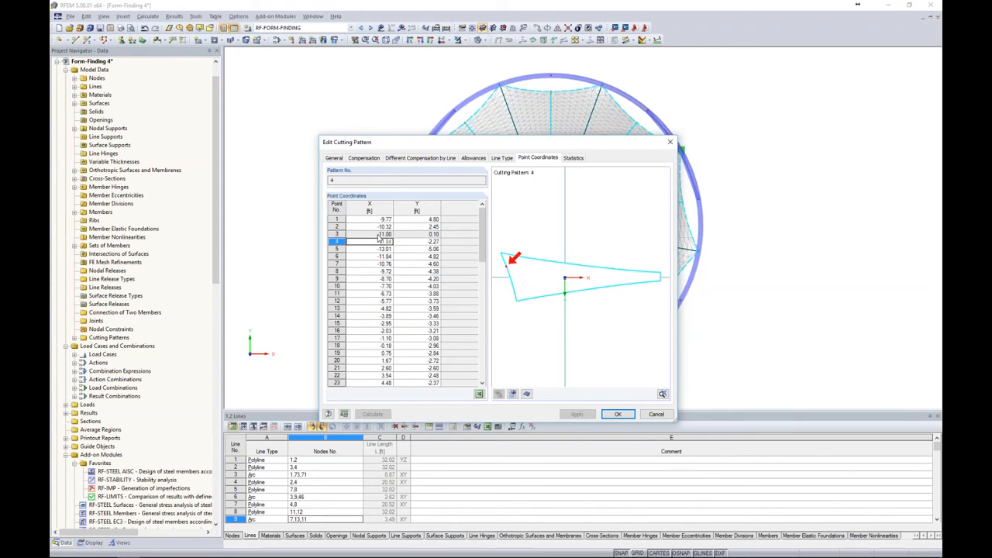
pyautogui.press('Down')
pyautogui.press('Down')
pyautogui.press('Down')
pyautogui.press('Down')
pyautogui.press('Down')
pyautogui.press('Down')
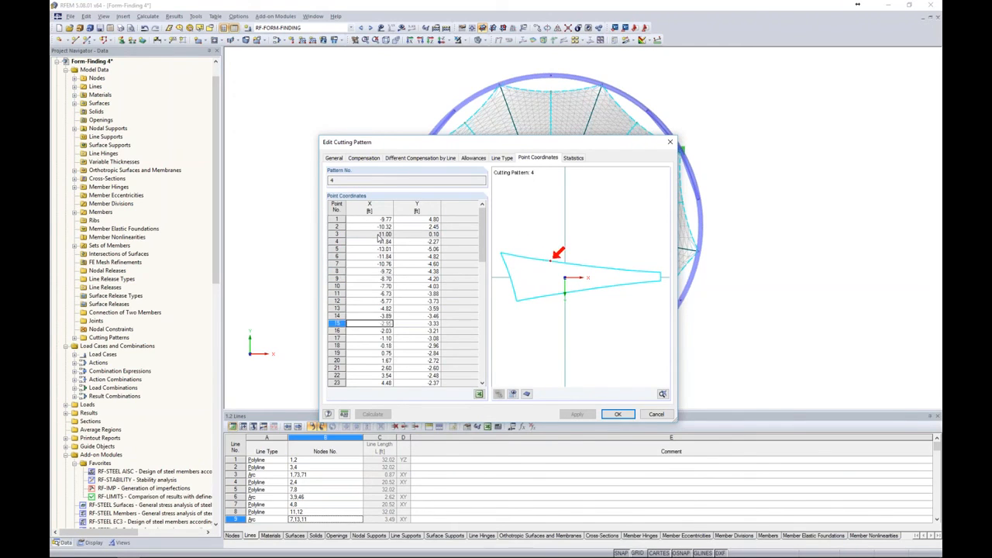
pyautogui.scroll(3, 566, 264)
pyautogui.scroll(-3, 565, 265)
pyautogui.scroll(2, 574, 268)
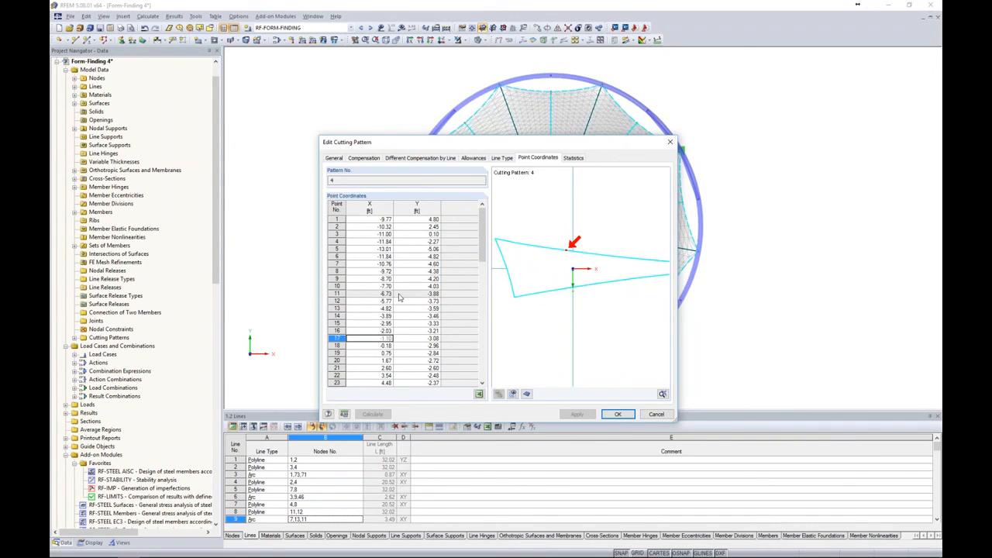
# - Display the FE mesh and the allowances on the flattened pattern and examine both of its ends up close
pyautogui.click(527, 394)
pyautogui.scroll(5, 531, 289)
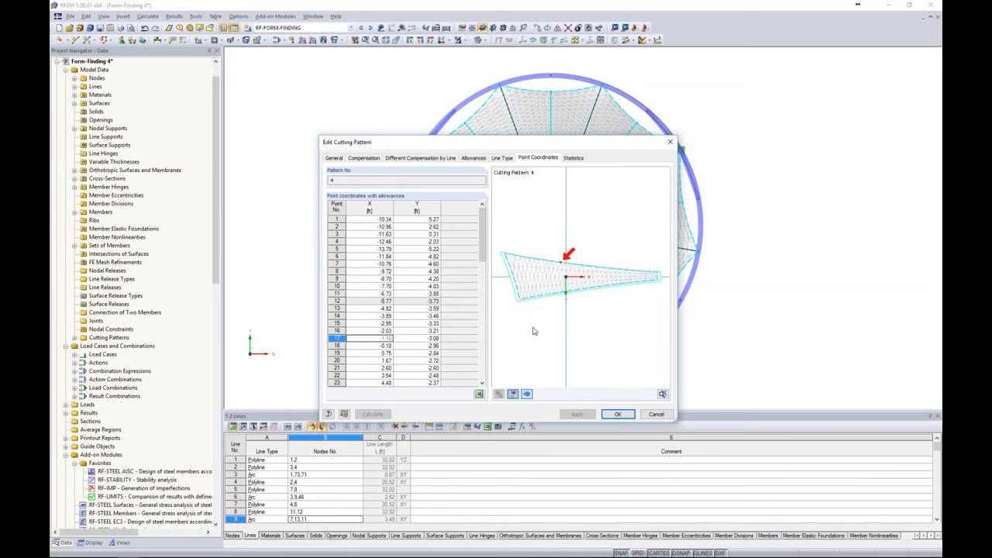
pyautogui.scroll(3, 536, 333)
pyautogui.scroll(2, 535, 292)
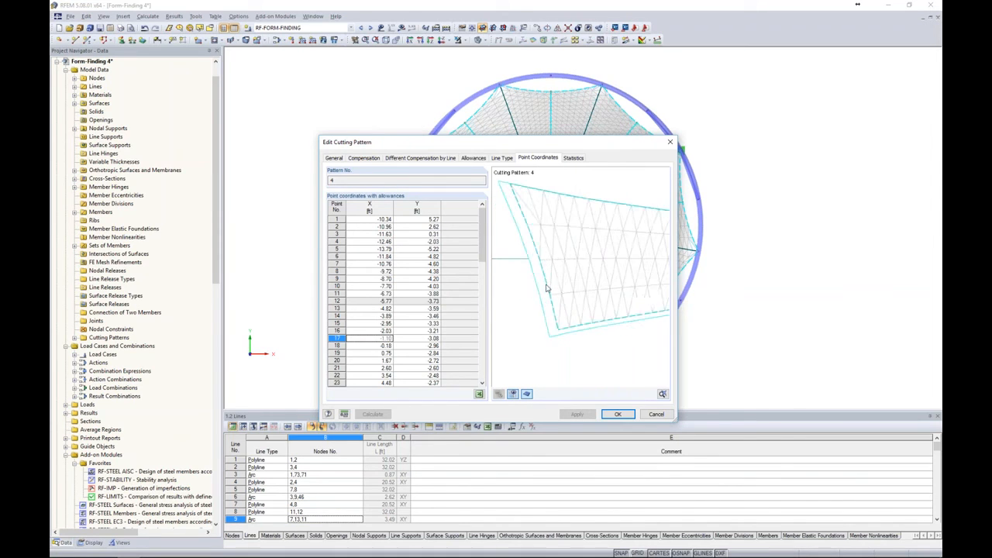
pyautogui.scroll(-4, 607, 344)
pyautogui.moveTo(629, 326); pyautogui.dragTo(529, 317, button='middle')
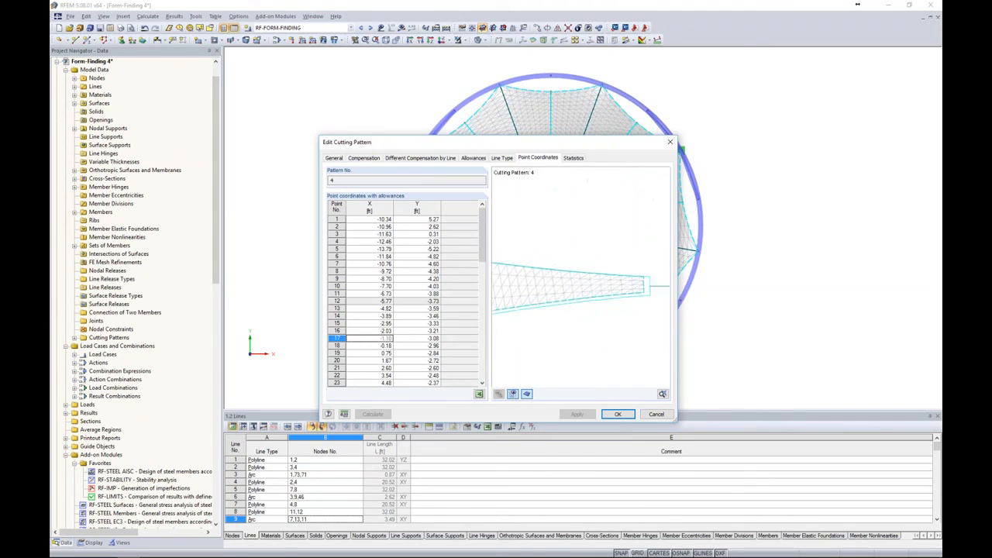
# - Examine the point coordinates with allowances down to point 73, comparing the offset along the pattern's two long edges
pyautogui.click(386, 345)
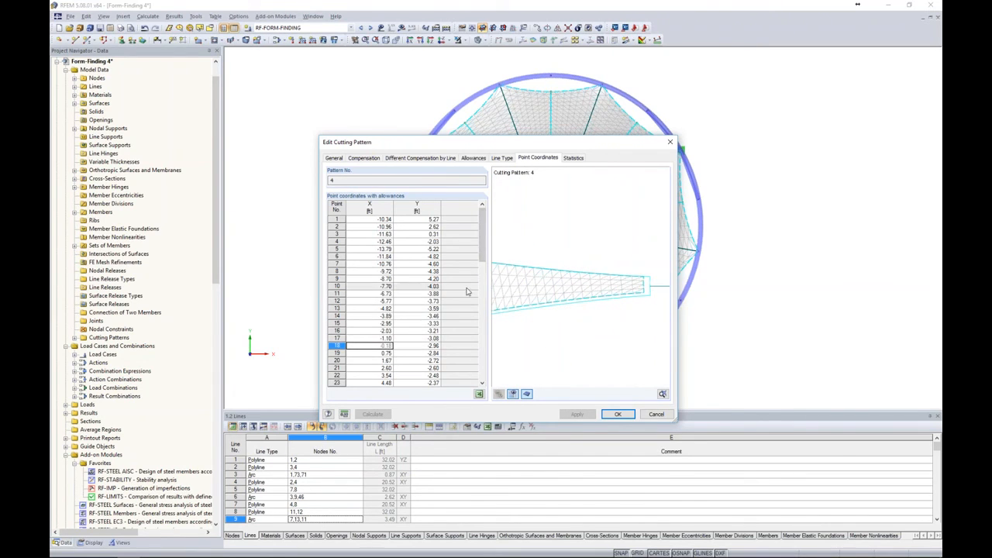
pyautogui.scroll(-2, 541, 260)
pyautogui.moveTo(541, 259); pyautogui.dragTo(585, 248, button='middle')
pyautogui.scroll(-10, 419, 305)
pyautogui.scroll(-7, 420, 304)
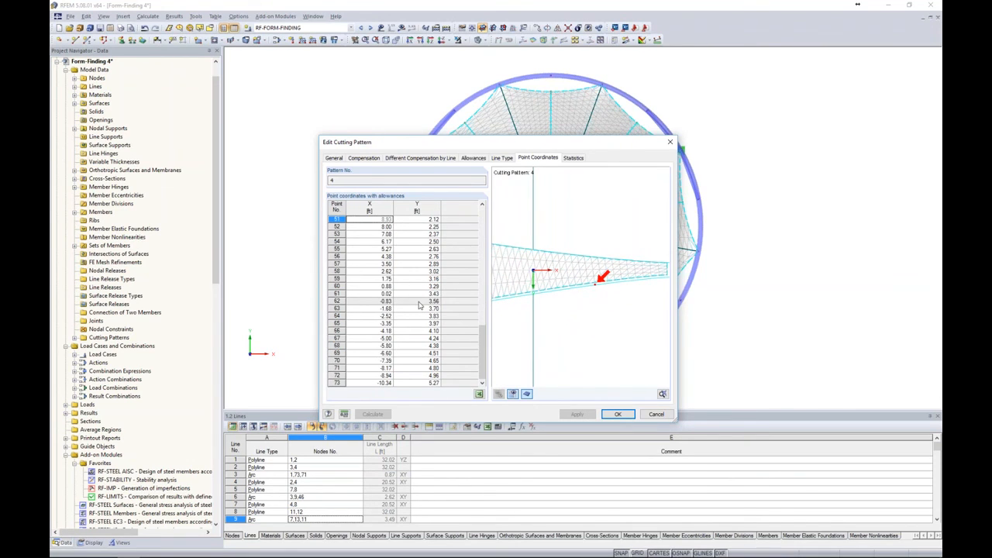
pyautogui.scroll(4, 590, 293)
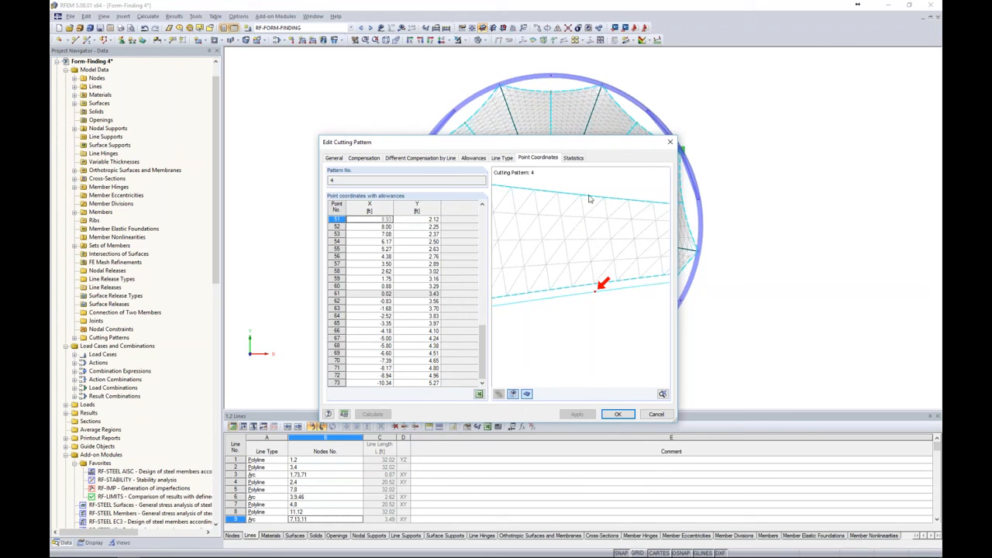
# - Check the area and size statistics of cutting pattern 4, return to its point coordinates and close the pattern's settings
pyautogui.click(574, 159)
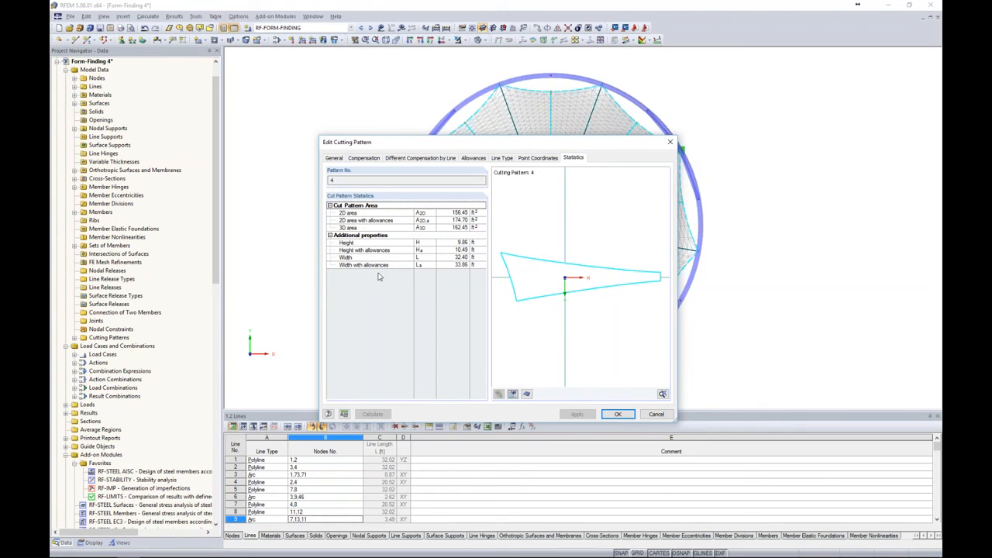
pyautogui.click(546, 159)
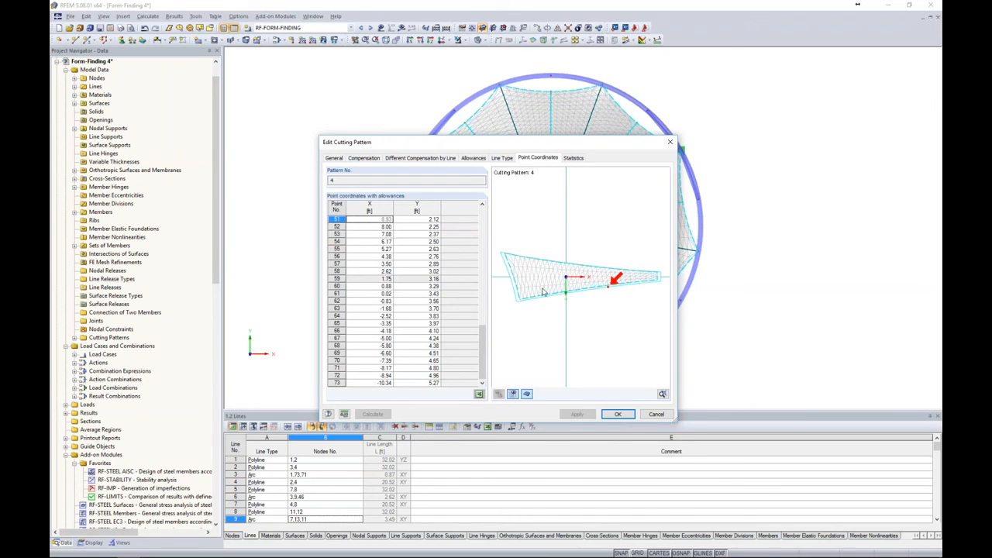
pyautogui.click(617, 414)
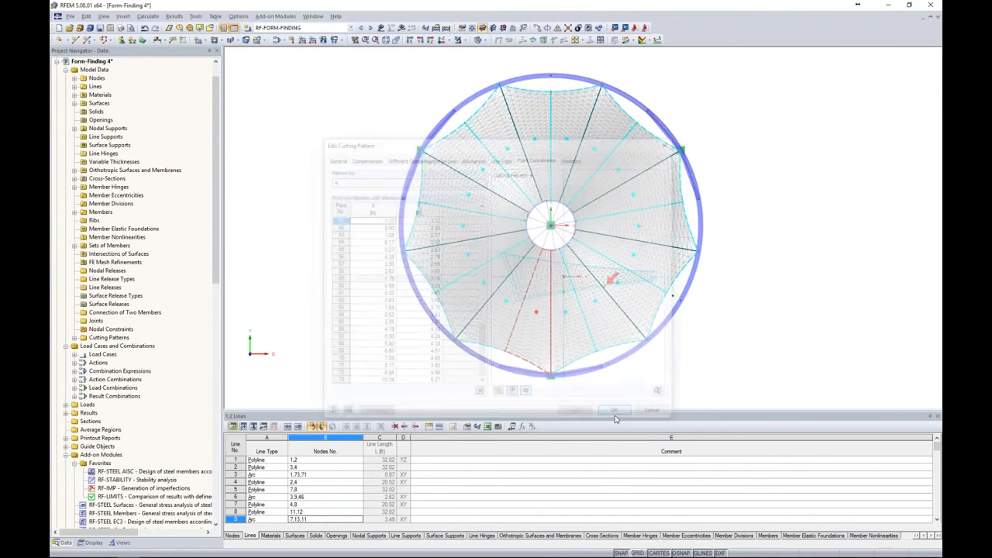
# - Print the membrane's plan view full-page to printout report PR1 and place the graphic directly before the cutting pattern point coordinates
pyautogui.moveTo(610, 411); pyautogui.dragTo(610, 497)
pyautogui.moveTo(659, 362); pyautogui.dragTo(689, 431, button='middle')
pyautogui.scroll(4, 667, 382)
pyautogui.scroll(-2, 666, 382)
pyautogui.scroll(1, 690, 432)
pyautogui.scroll(1, 702, 427)
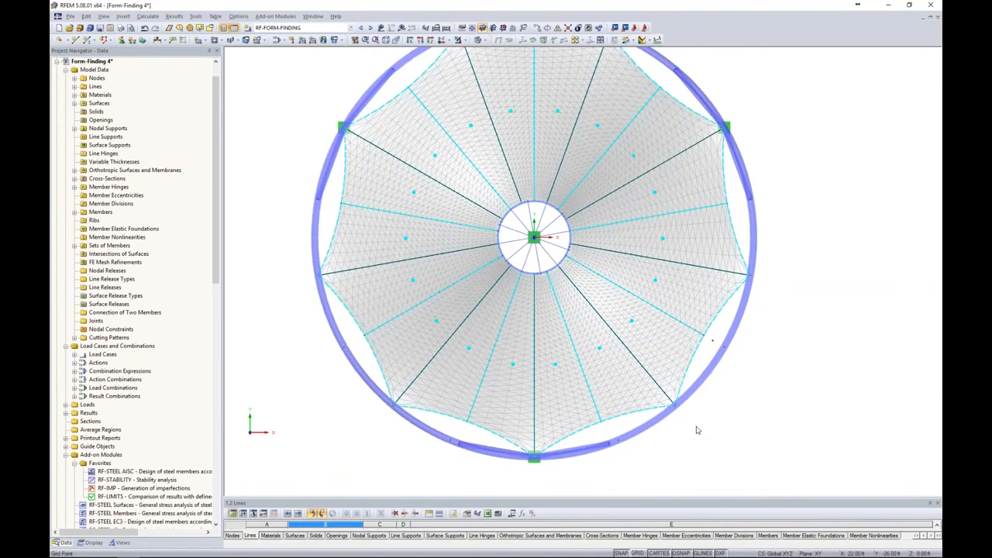
pyautogui.moveTo(737, 376); pyautogui.dragTo(753, 404, button='middle')
pyautogui.moveTo(481, 317); pyautogui.dragTo(506, 330, button='middle')
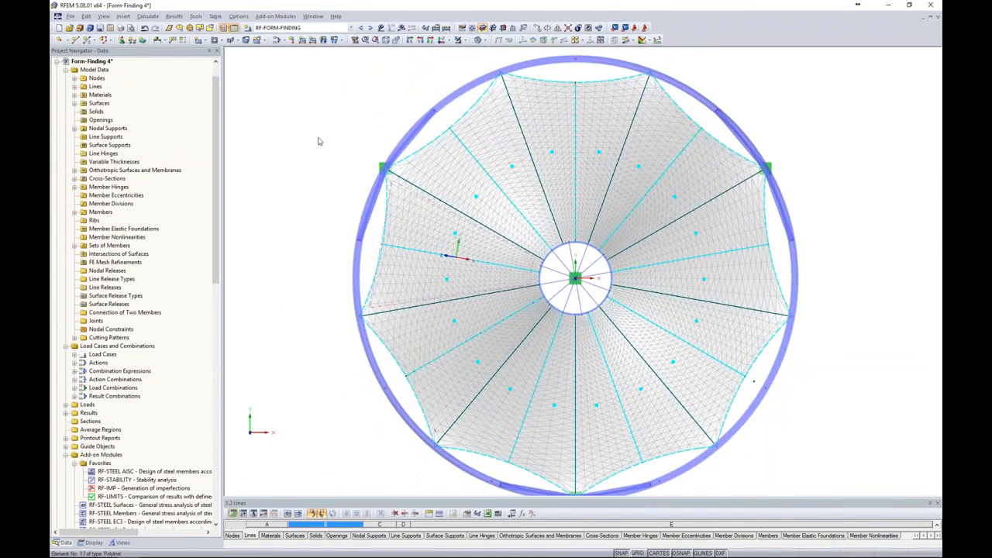
pyautogui.click(121, 28)
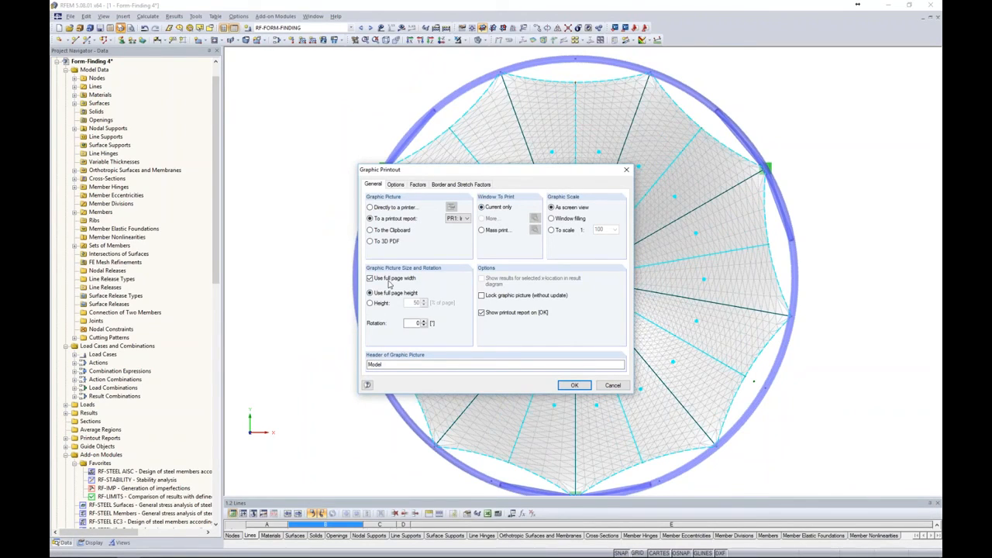
pyautogui.click(572, 386)
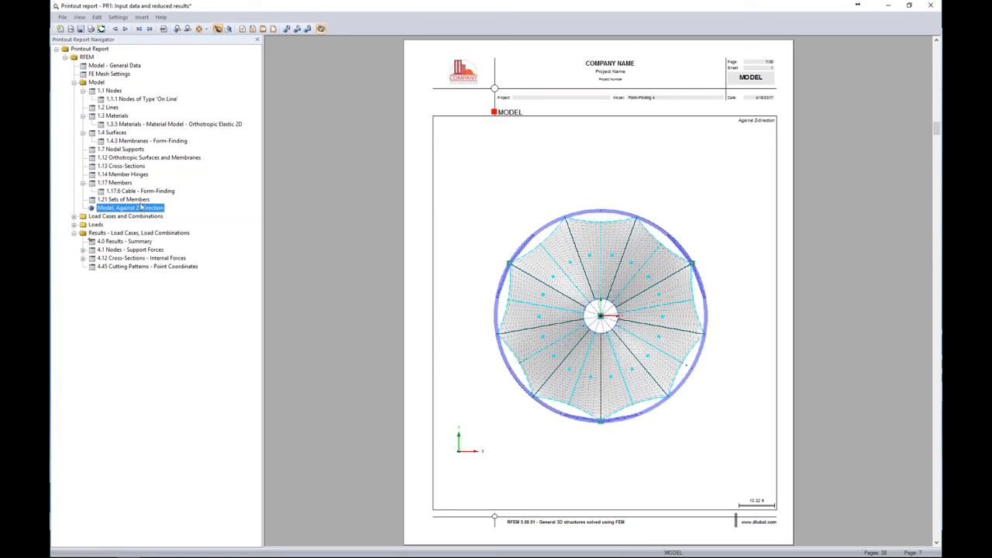
pyautogui.moveTo(136, 210); pyautogui.dragTo(140, 262)
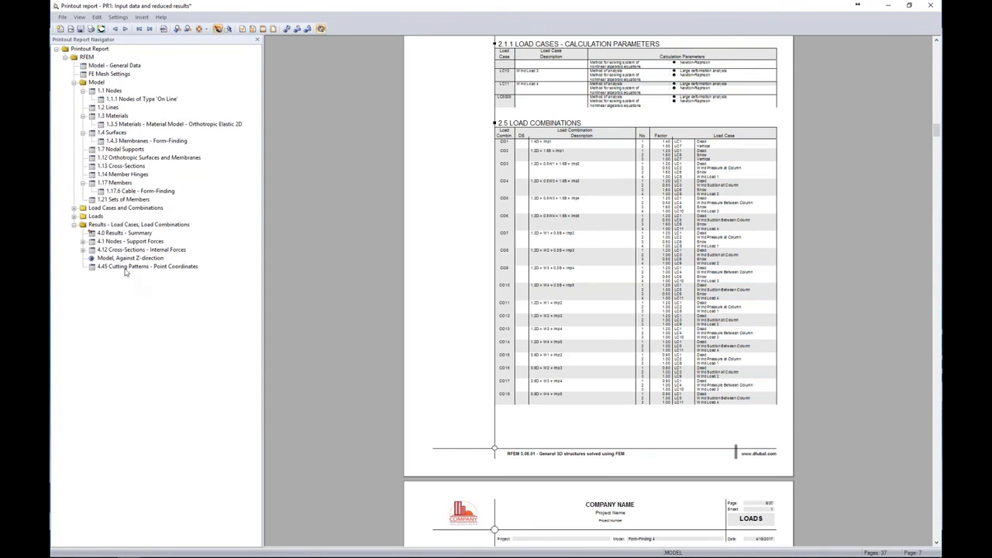
pyautogui.click(125, 258)
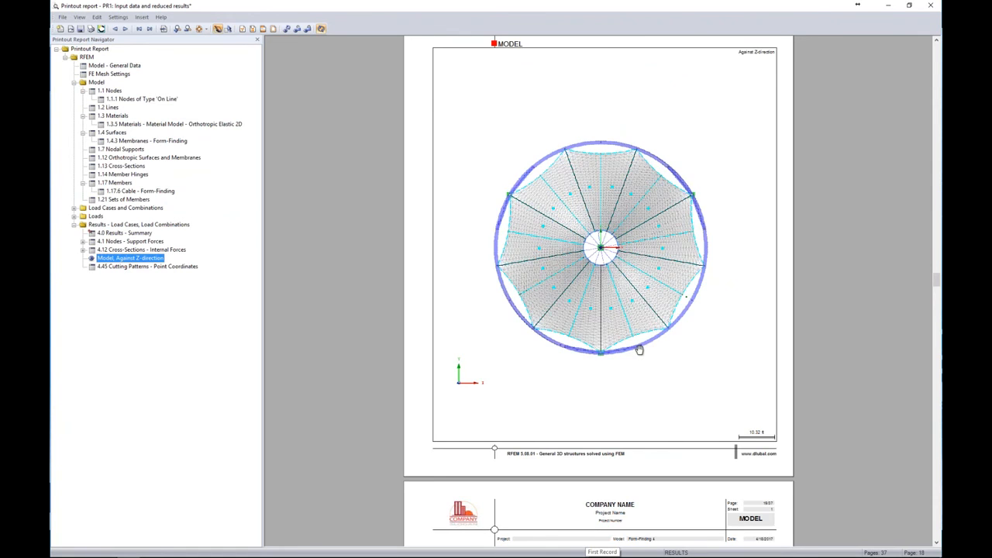
# - Go through the report's point coordinate tables for cutting patterns 1 to 3, with and without overlaps, and close the report
pyautogui.scroll(-3, 638, 349)
pyautogui.scroll(-3, 638, 350)
pyautogui.keyDown('ctrl'); pyautogui.scroll(2, 638, 350); pyautogui.keyUp('ctrl')
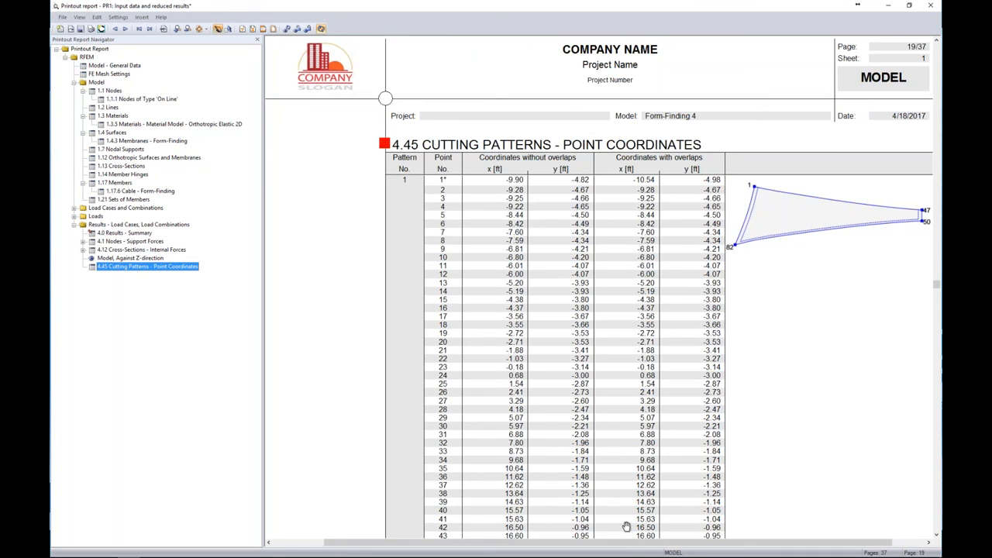
pyautogui.moveTo(627, 545); pyautogui.dragTo(651, 546)
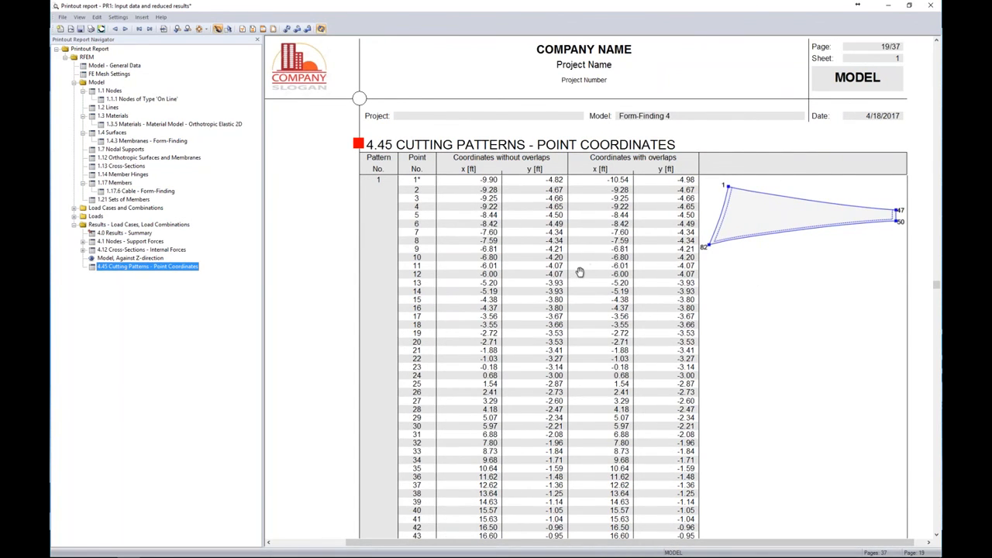
pyautogui.scroll(-3, 580, 276)
pyautogui.scroll(-10, 579, 276)
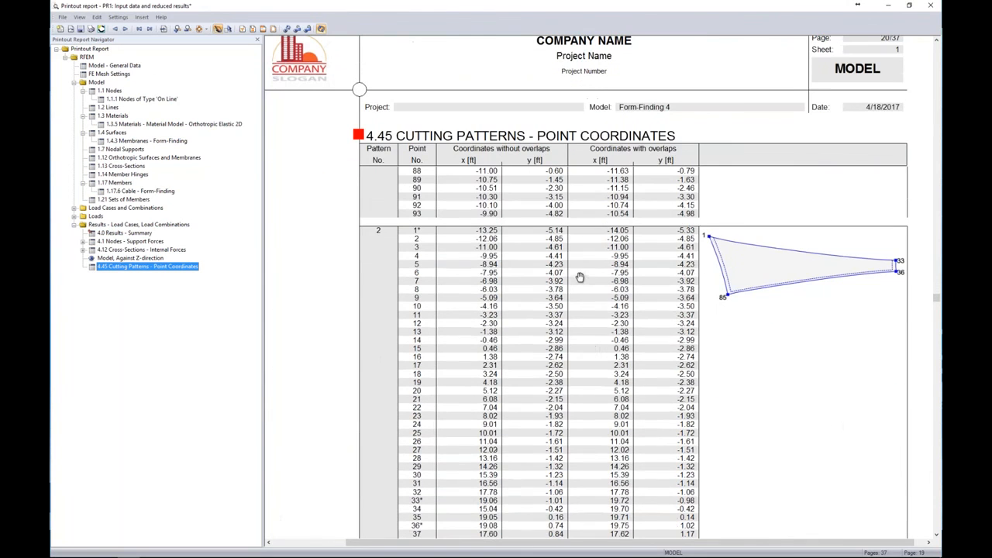
pyautogui.scroll(-15, 622, 343)
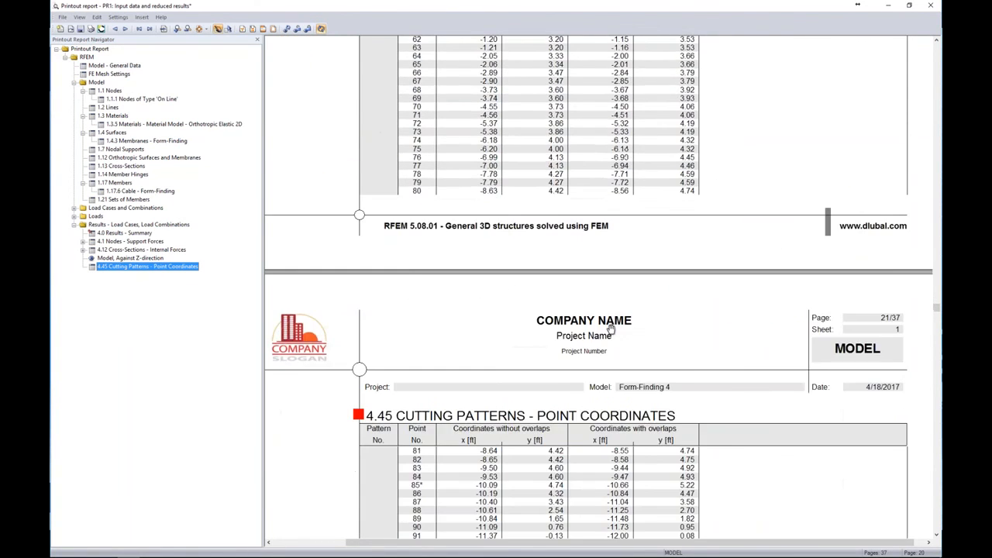
pyautogui.scroll(-3, 609, 331)
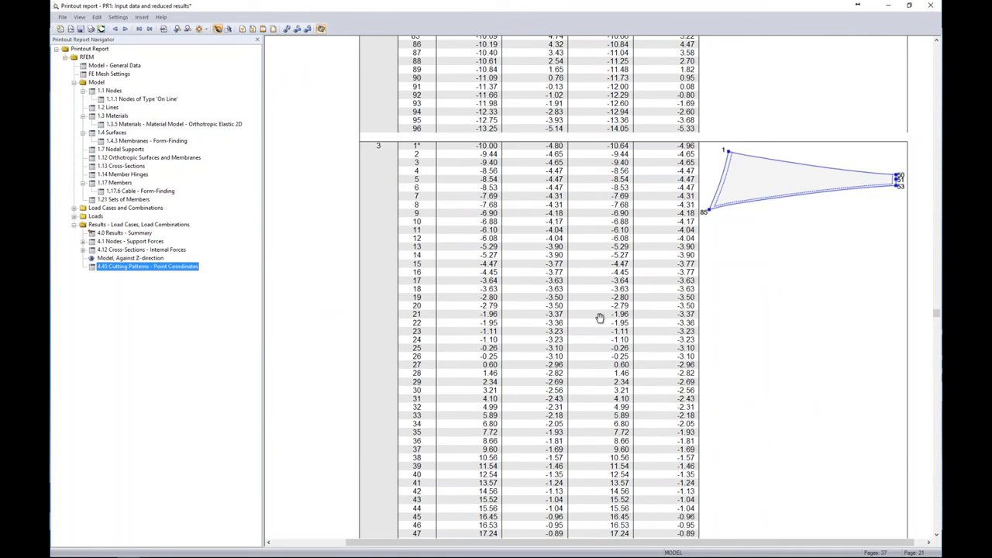
pyautogui.click(928, 8)
pyautogui.click(495, 294)
# - Set up a DXF export of the cutting patterns with 3 patterns per row and 3 ft spacing in x and y
pyautogui.scroll(-5, 503, 259)
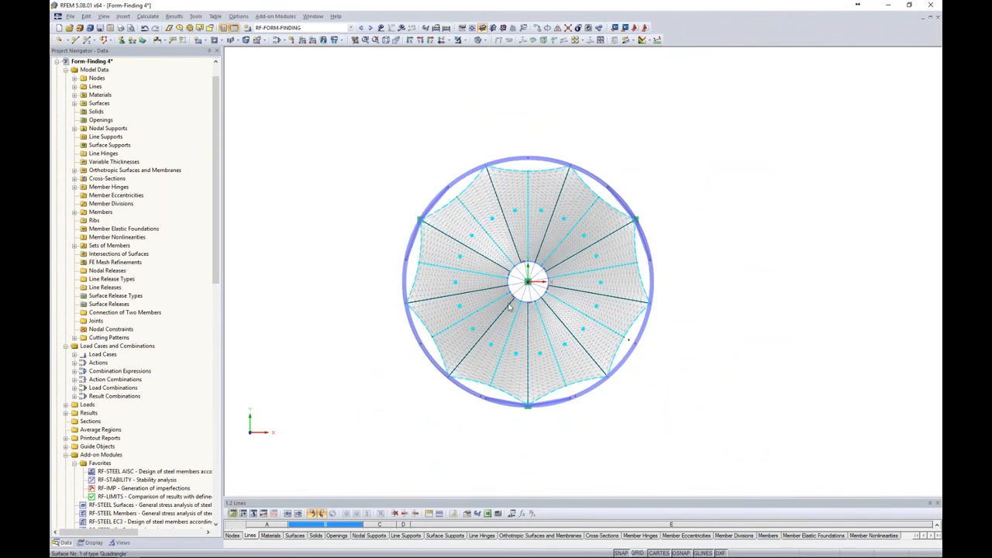
pyautogui.keyDown('ctrl'); pyautogui.moveTo(438, 451); pyautogui.dragTo(470, 223, button='middle'); pyautogui.keyUp('ctrl')
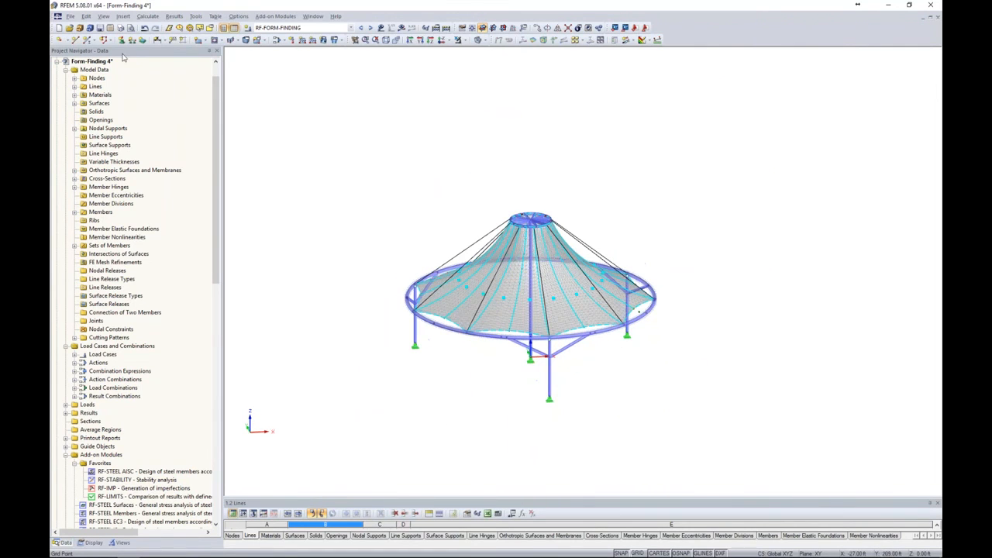
pyautogui.click(70, 15)
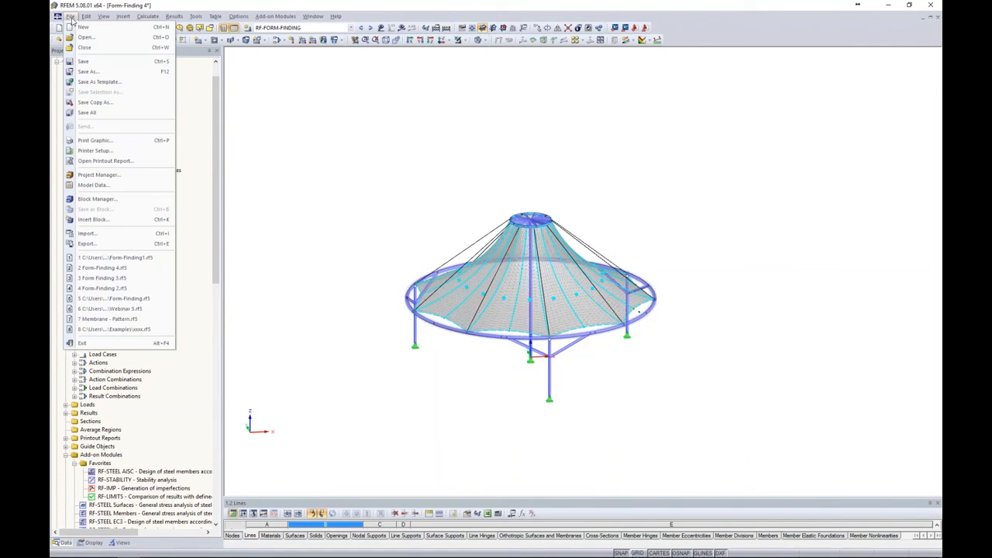
pyautogui.click(86, 244)
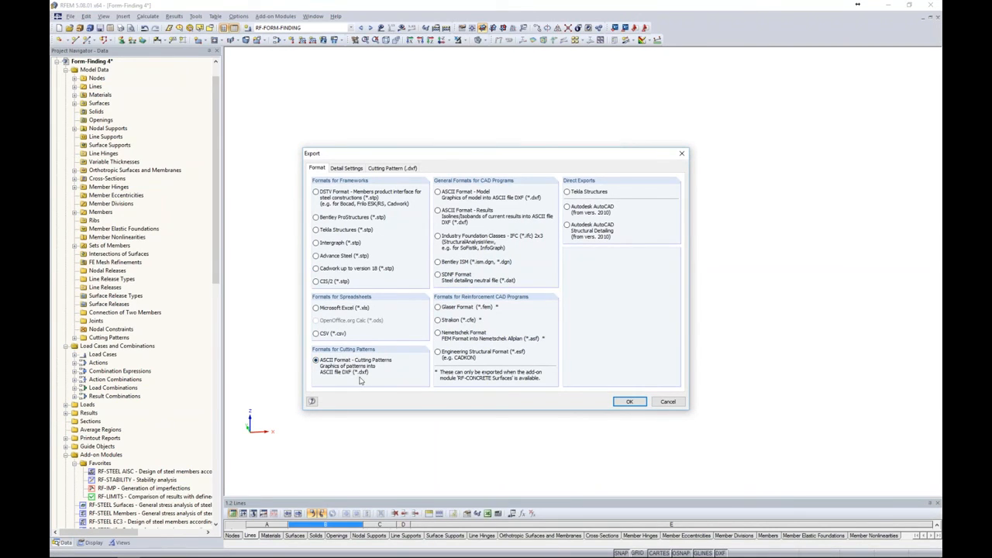
pyautogui.click(392, 168)
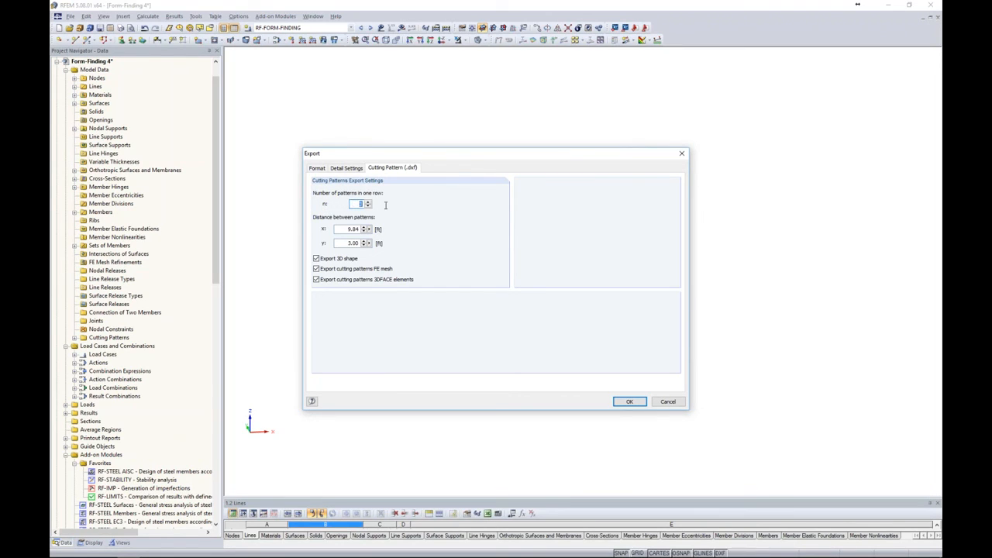
pyautogui.write('3')
pyautogui.doubleClick(347, 229)
pyautogui.write('3')
pyautogui.press('Tab')
pyautogui.write('3')
pyautogui.press('Tab')
# - Export the cutting patterns to the file Form-Finding 4.dxf in the webinar folder
pyautogui.click(629, 401)
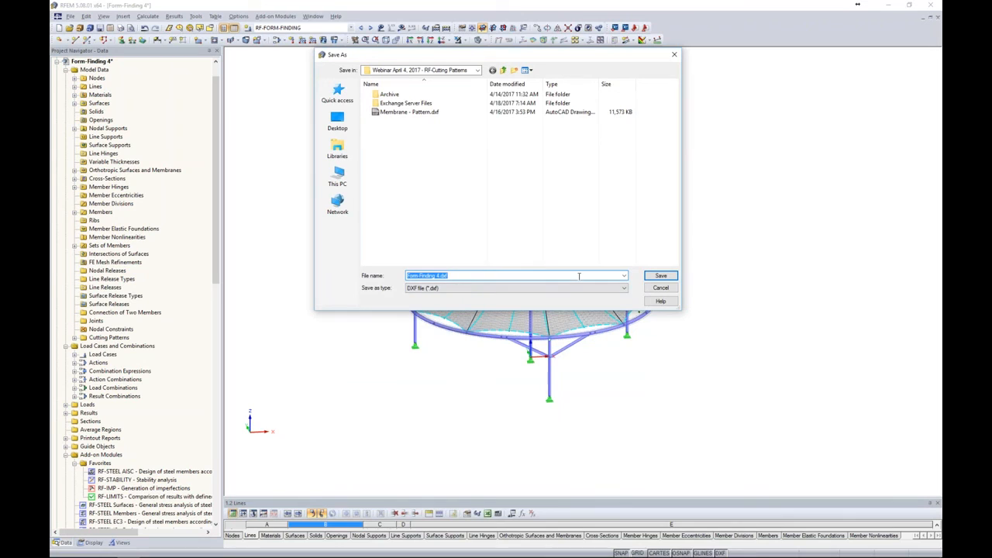
pyautogui.click(659, 276)
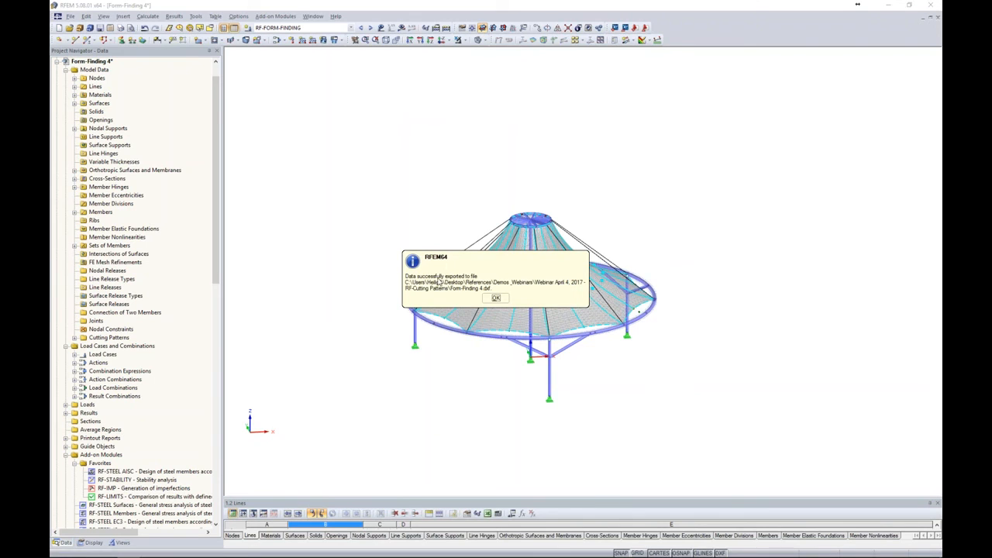
pyautogui.click(496, 299)
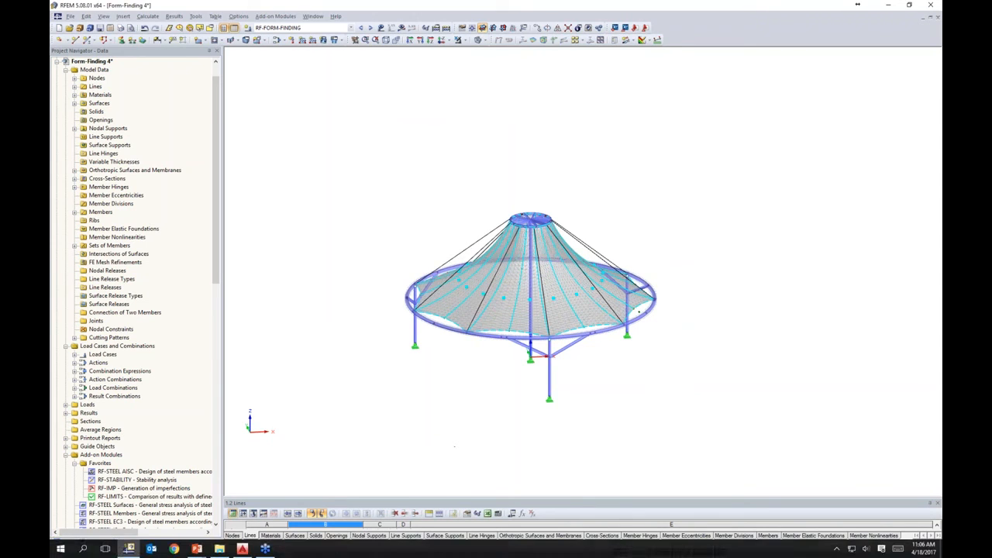
# - Switch to AutoCAD, open Membrane - Pattern.dxf and view the 3D membrane beside its rows of flattened patterns
pyautogui.click(243, 548)
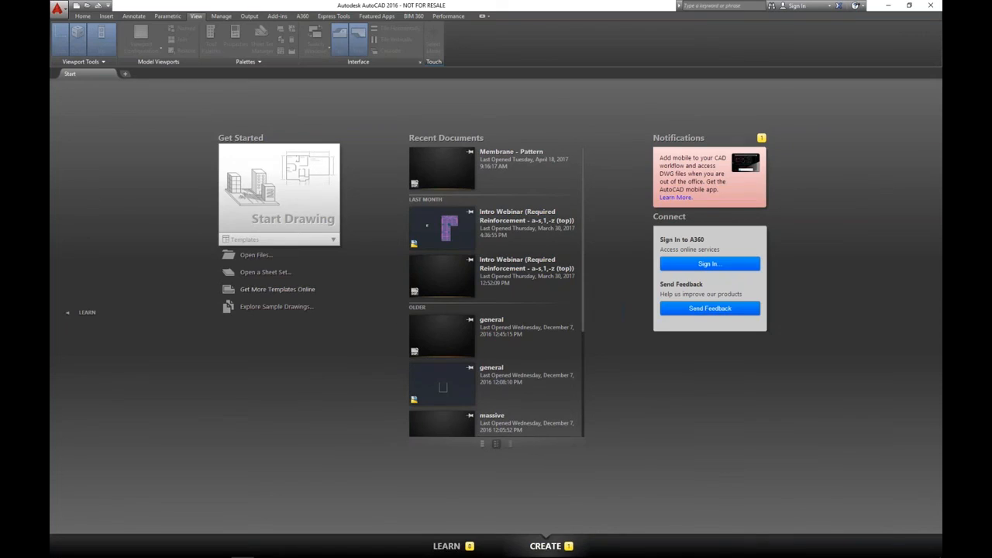
pyautogui.click(450, 171)
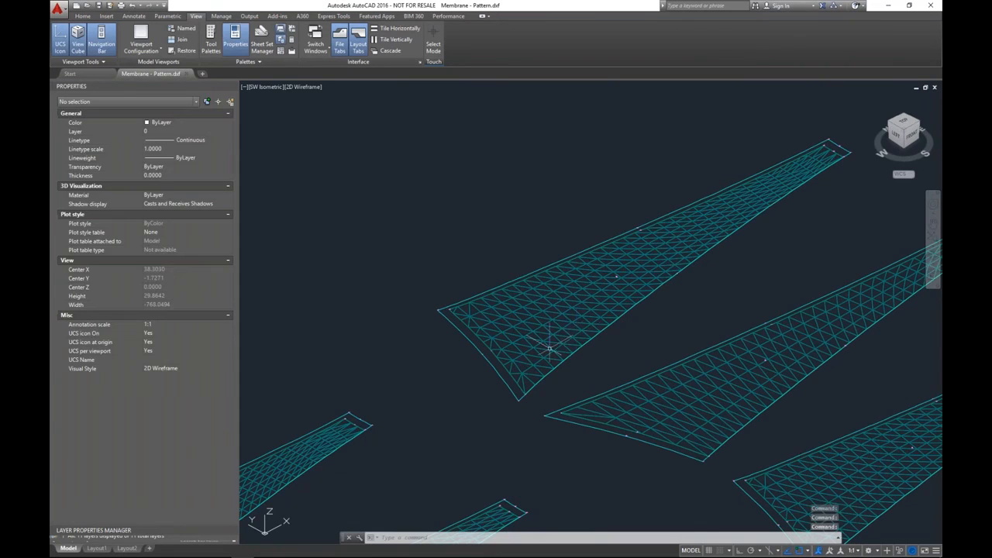
pyautogui.scroll(-5, 548, 347)
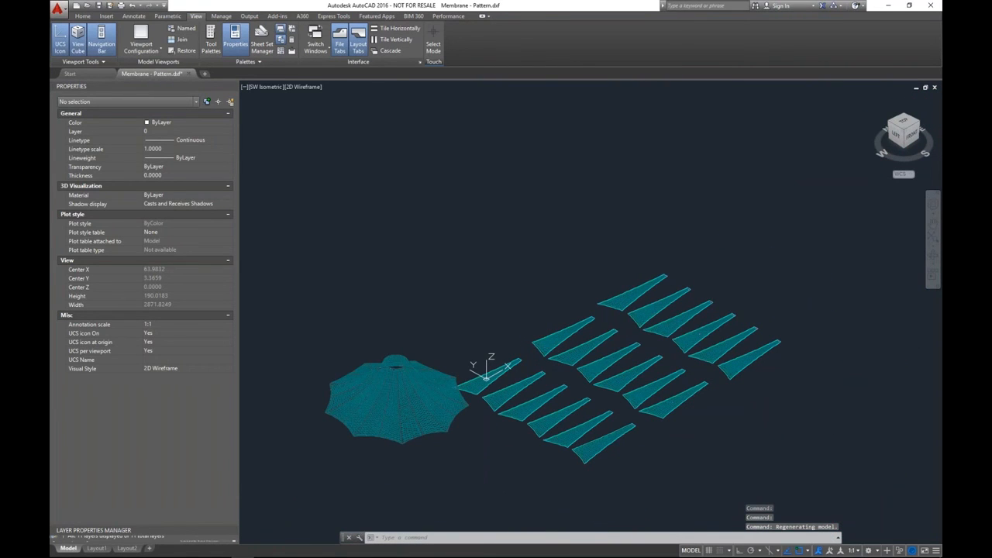
pyautogui.keyDown('shift'); pyautogui.moveTo(474, 450); pyautogui.dragTo(470, 450, button='middle'); pyautogui.keyUp('shift')
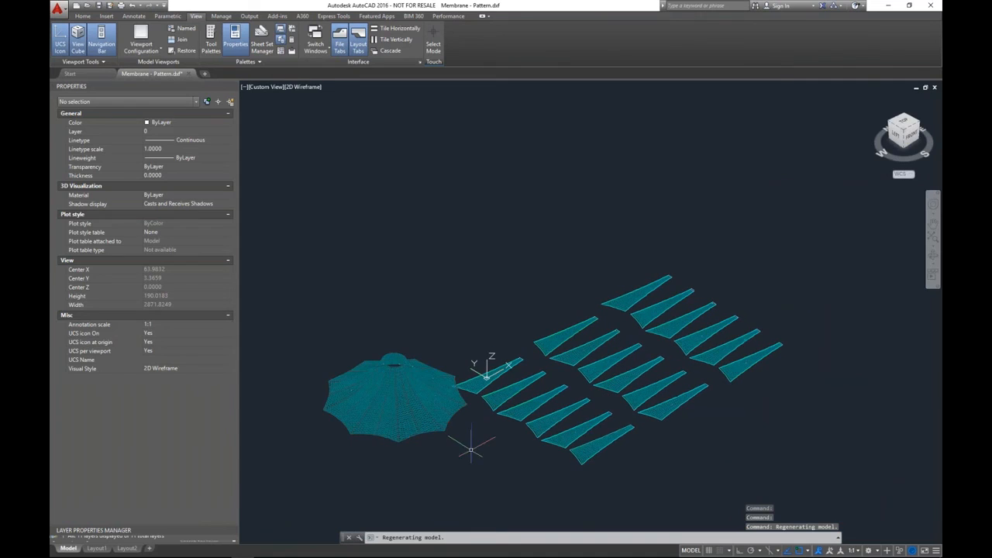
pyautogui.scroll(4, 462, 388)
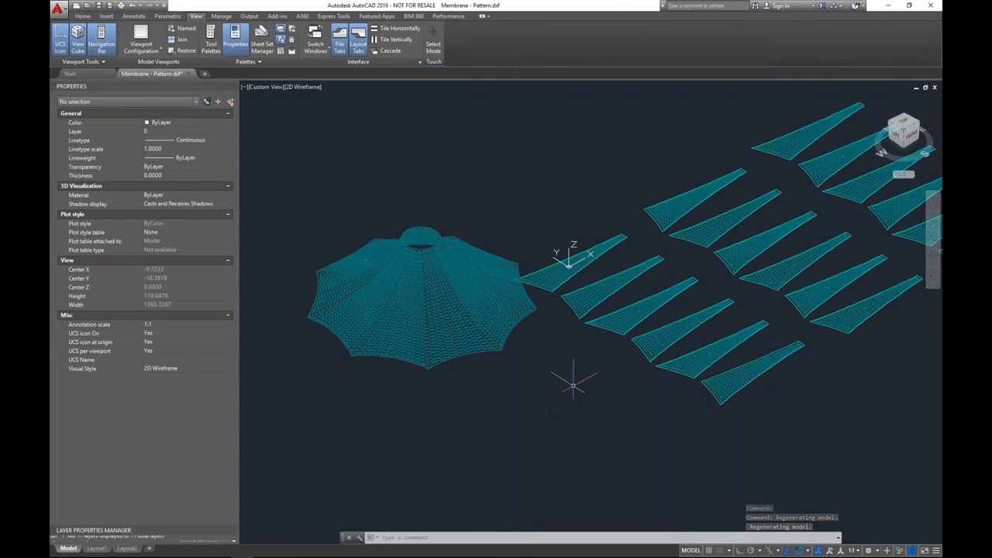
pyautogui.keyDown('shift'); pyautogui.moveTo(580, 410); pyautogui.dragTo(524, 413, button='middle'); pyautogui.keyUp('shift')
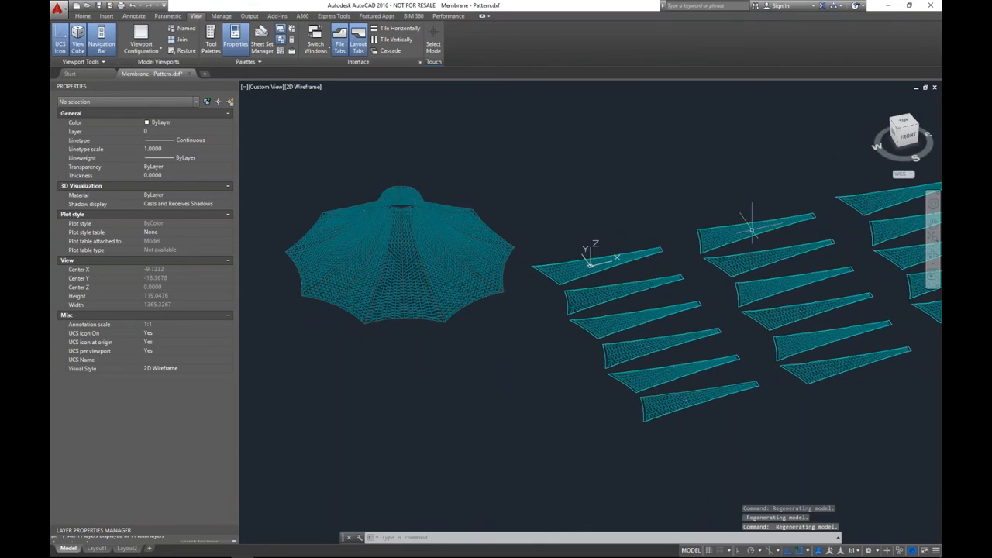
# - Examine one flattened pattern up close, including its number label, FE mesh and the allowances along its edges and ends
pyautogui.scroll(6, 748, 221)
pyautogui.scroll(3, 618, 251)
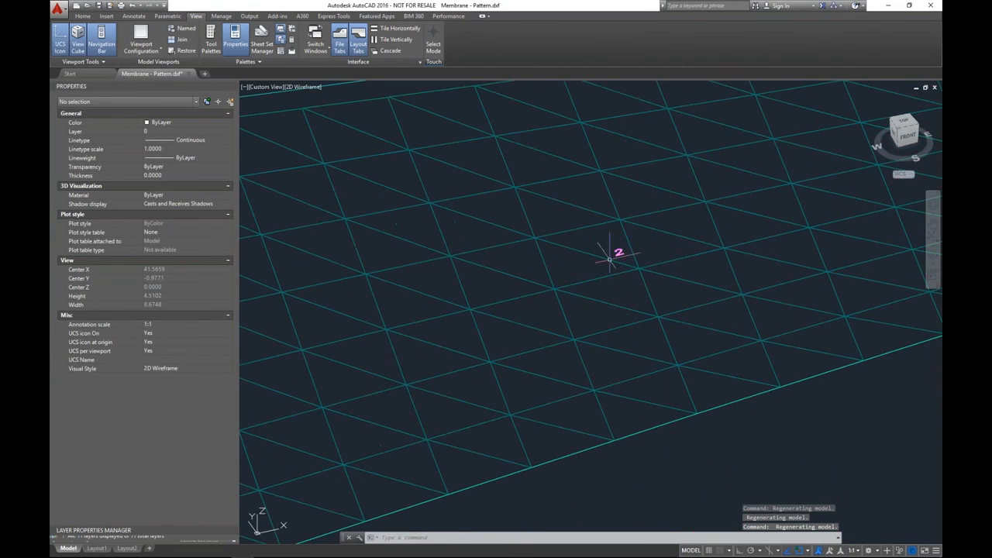
pyautogui.scroll(-4, 621, 252)
pyautogui.moveTo(613, 313); pyautogui.dragTo(659, 364, button='middle')
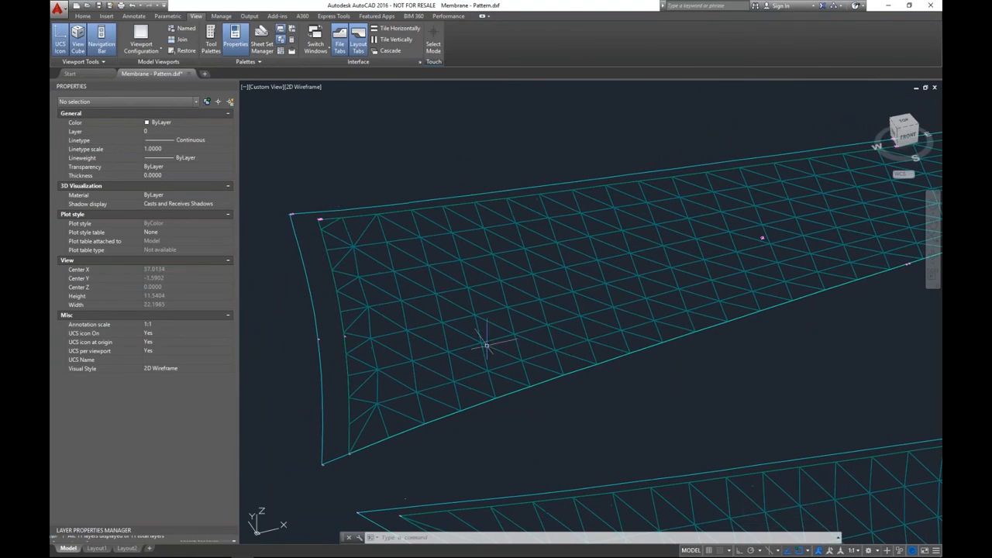
pyautogui.moveTo(509, 420); pyautogui.dragTo(565, 425, button='middle')
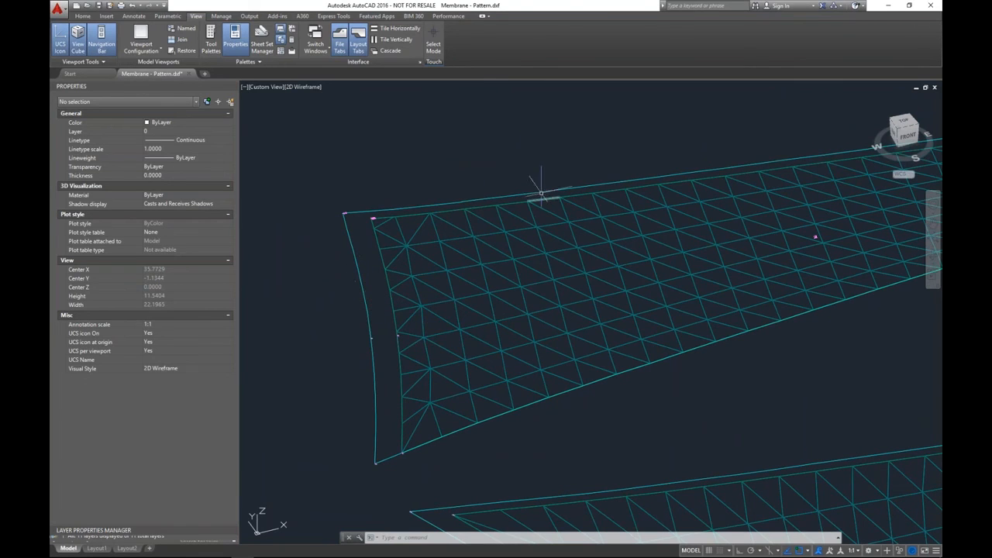
pyautogui.moveTo(722, 279); pyautogui.dragTo(617, 287, button='middle')
pyautogui.scroll(-6, 617, 287)
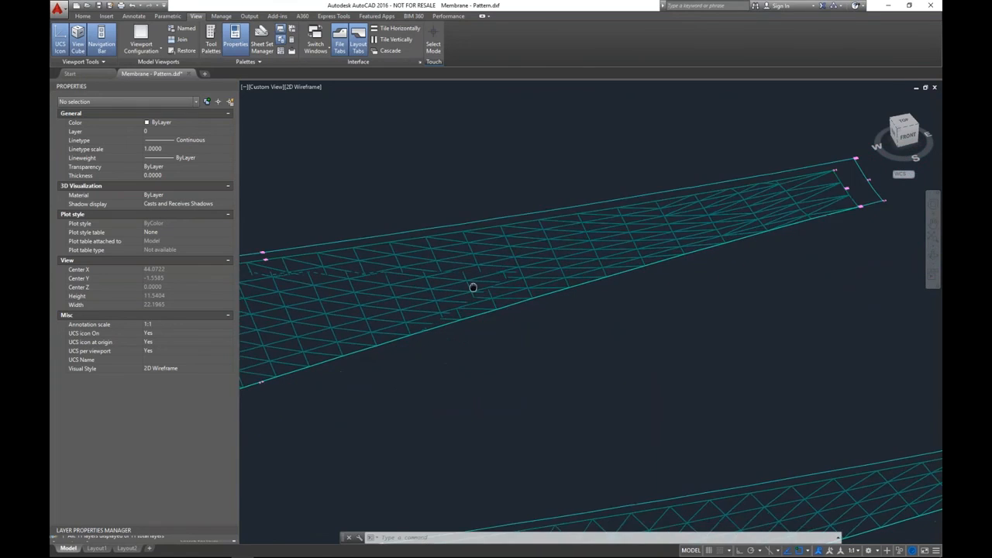
# - Look over the arrangement of all the flattened patterns in rows next to the 3D membrane shape
pyautogui.moveTo(655, 284); pyautogui.dragTo(675, 222, button='middle')
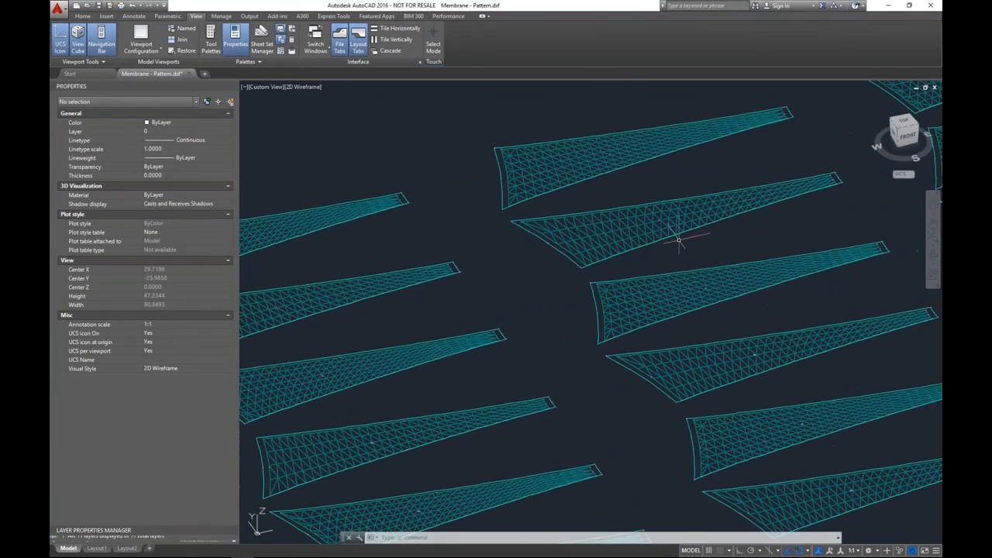
pyautogui.scroll(-2, 675, 222)
pyautogui.moveTo(598, 465); pyautogui.dragTo(660, 465, button='middle')
pyautogui.moveTo(555, 392)
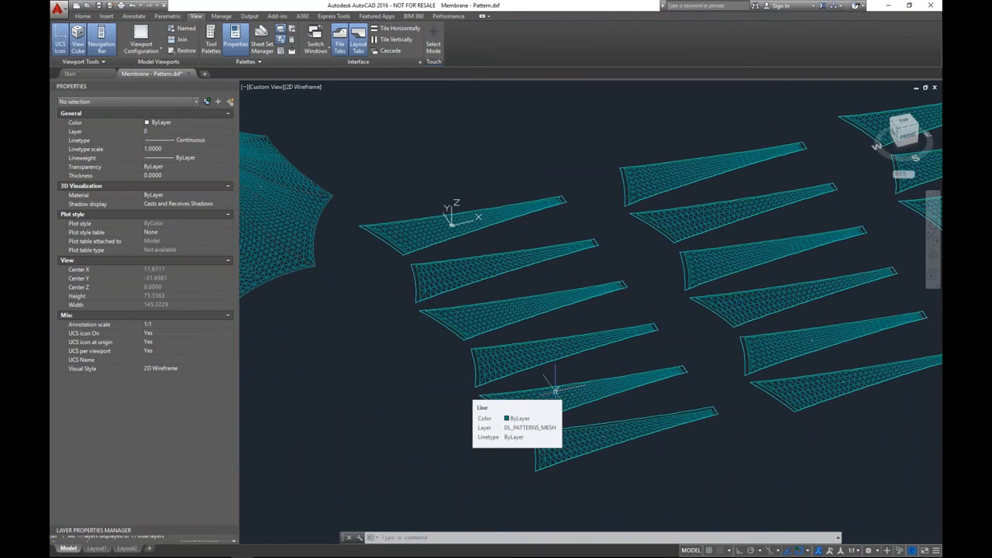
pyautogui.scroll(-4, 546, 380)
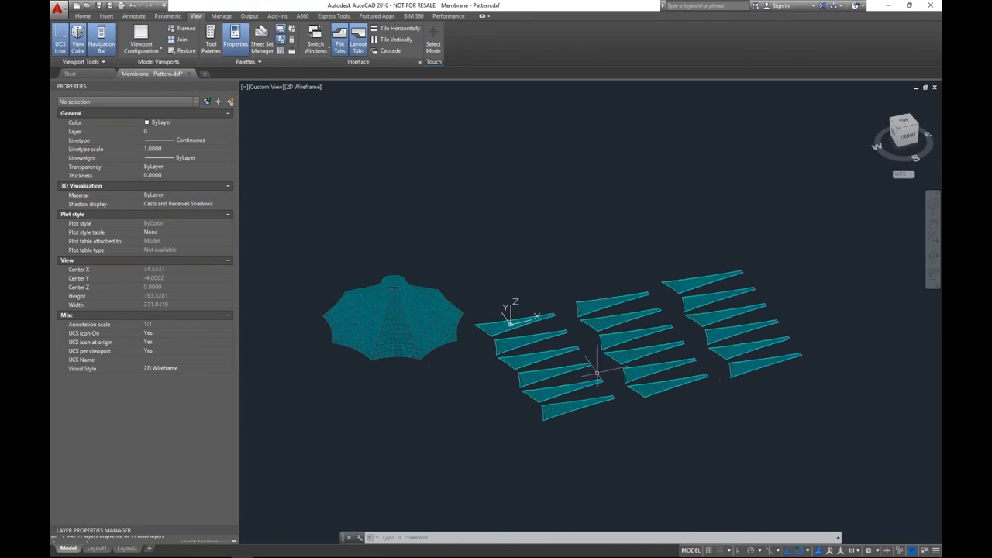
pyautogui.scroll(2, 597, 373)
pyautogui.moveTo(586, 354); pyautogui.dragTo(632, 310, button='middle')
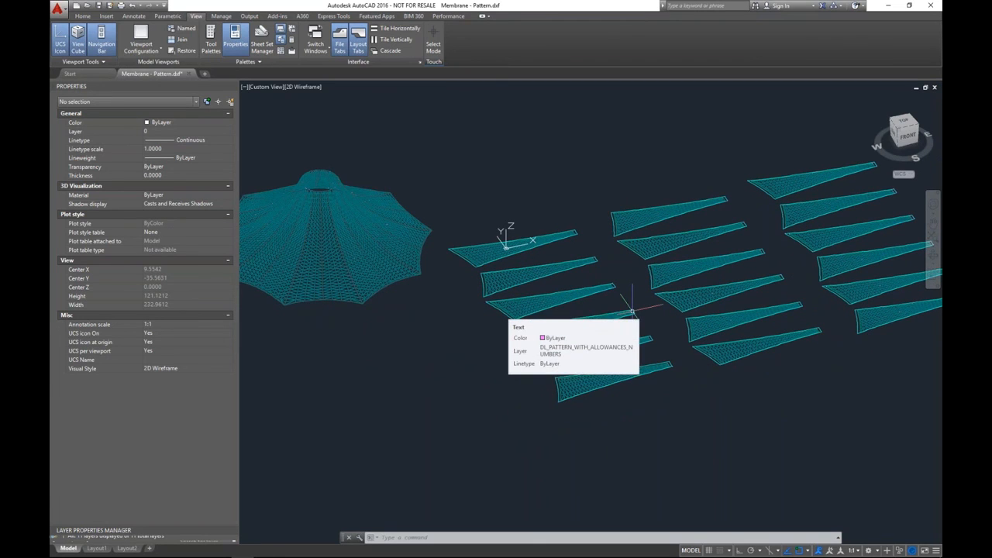
# - Switch to the PowerPoint slide show and advance to the More Information slide
pyautogui.press('super+Tab')
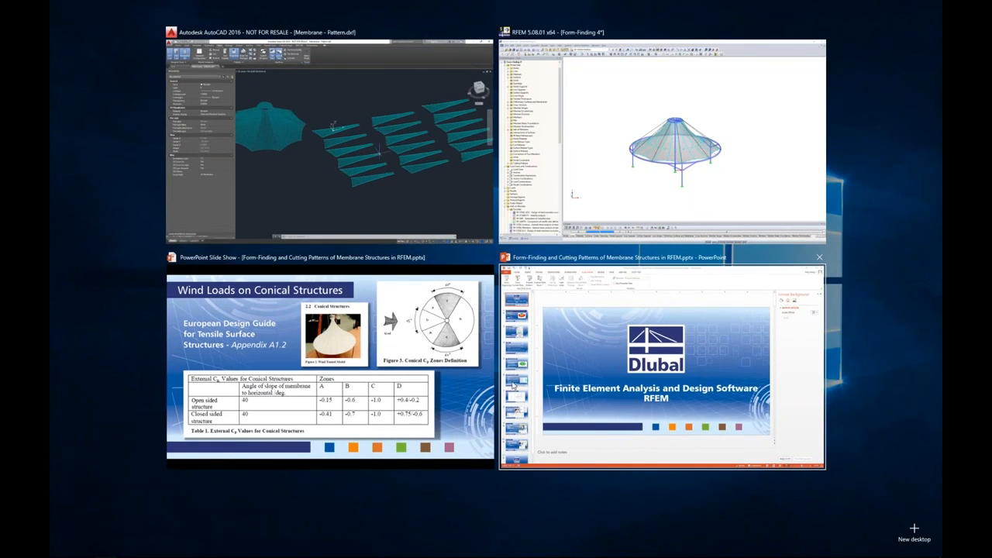
pyautogui.click(480, 364)
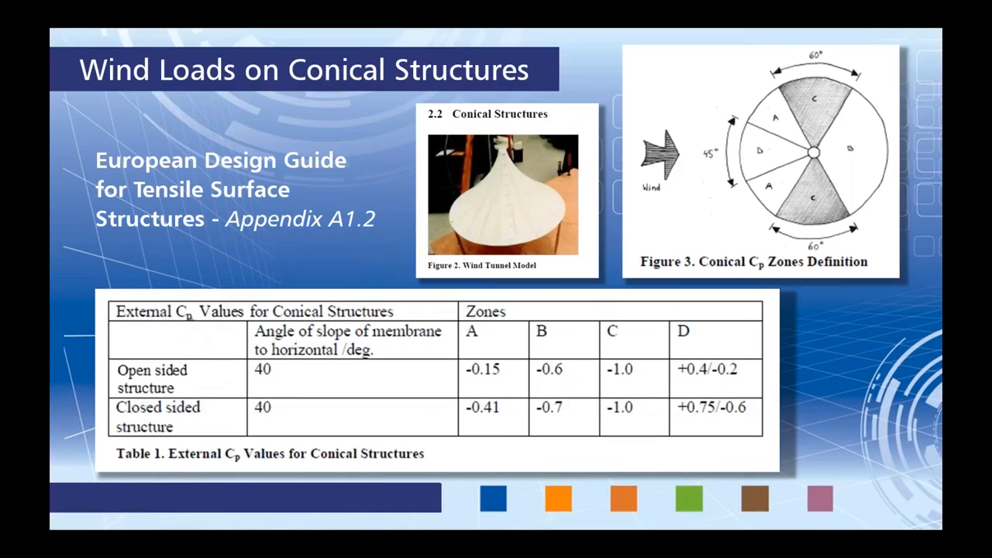
pyautogui.press('Right')
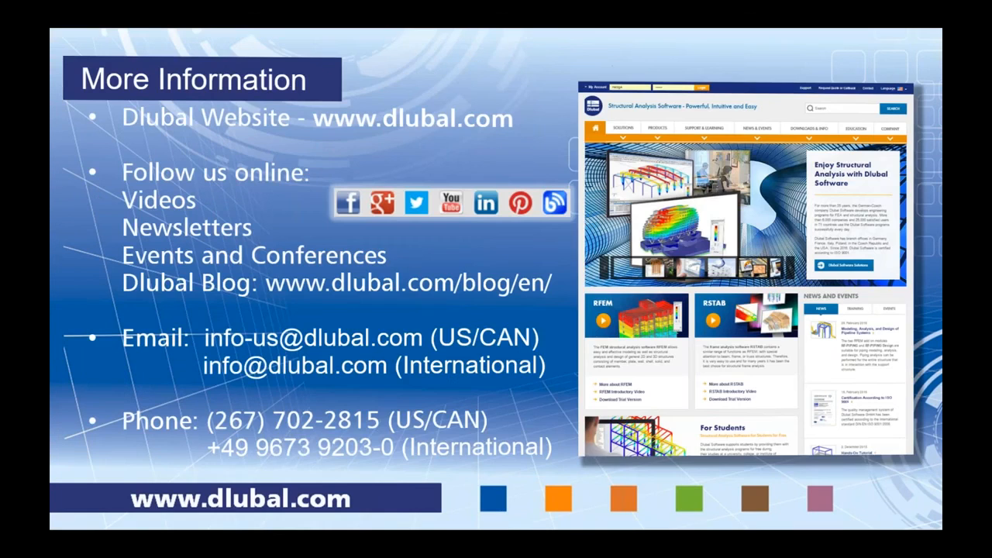